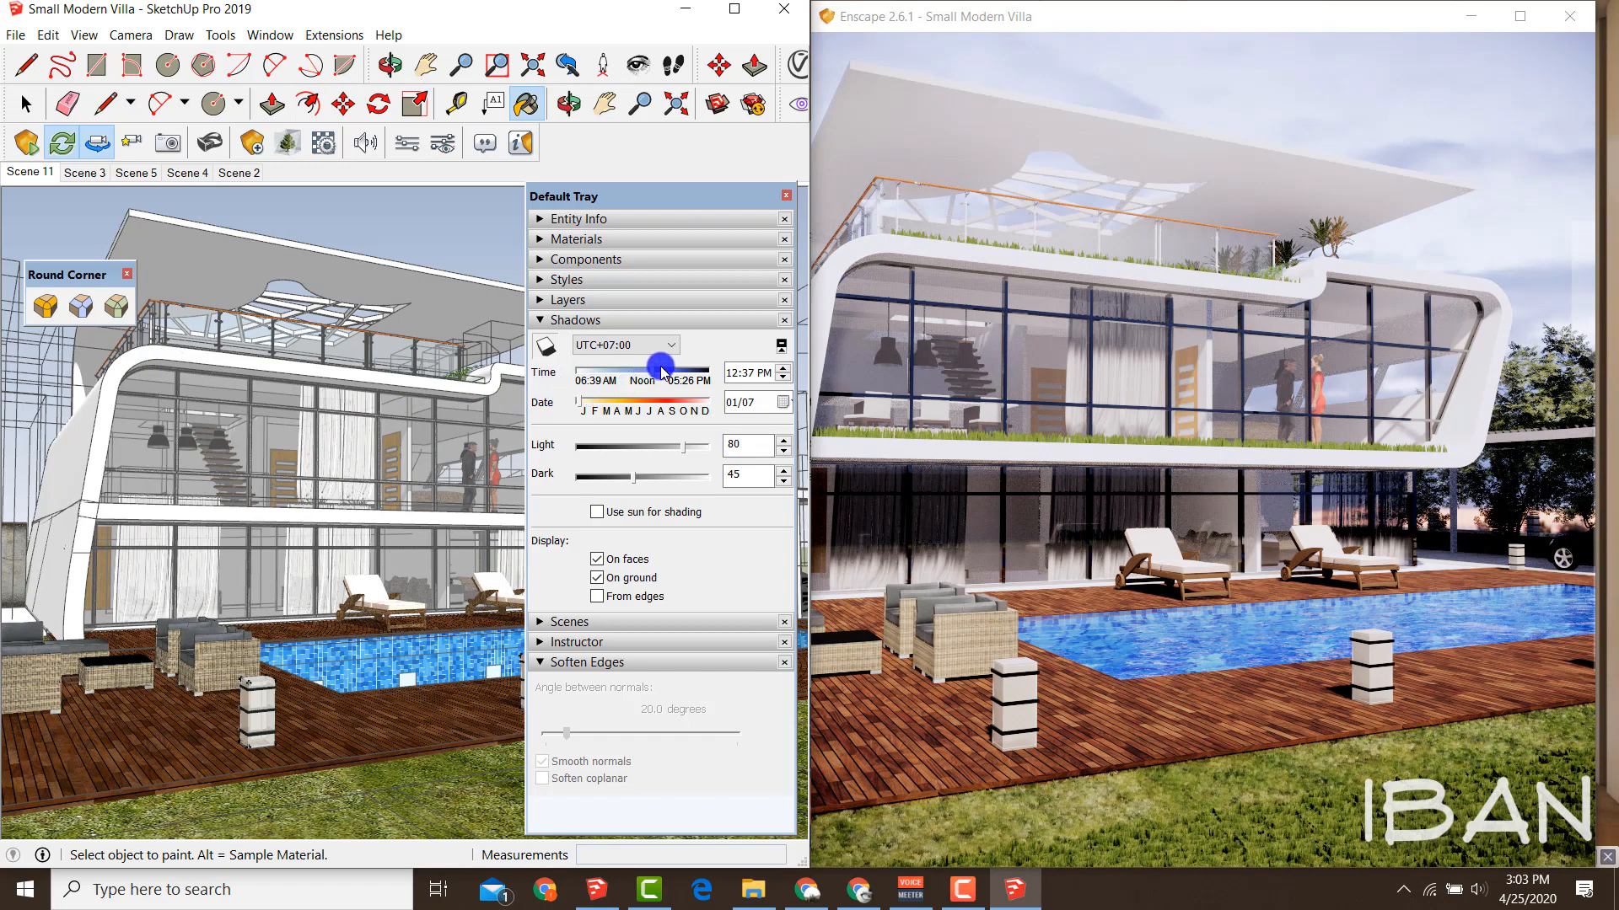
# Set the shadow time of day to 03:36 PM and turn off shadow display in the model view.
pyautogui.moveTo(654, 374); pyautogui.dragTo(635, 376)
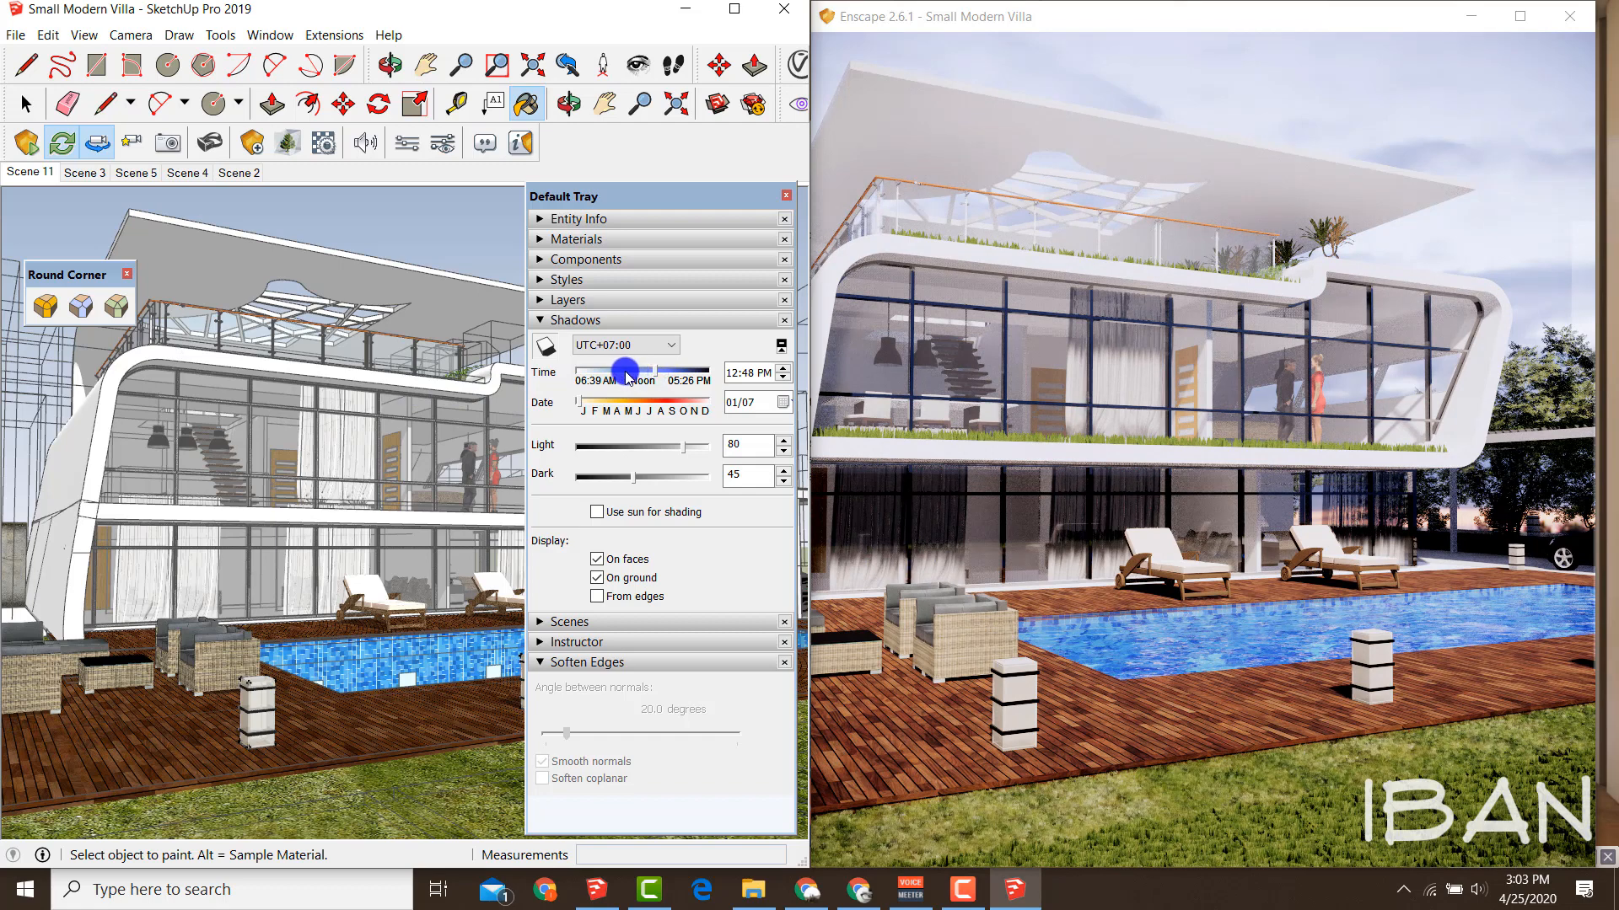
pyautogui.moveTo(610, 375); pyautogui.dragTo(687, 376)
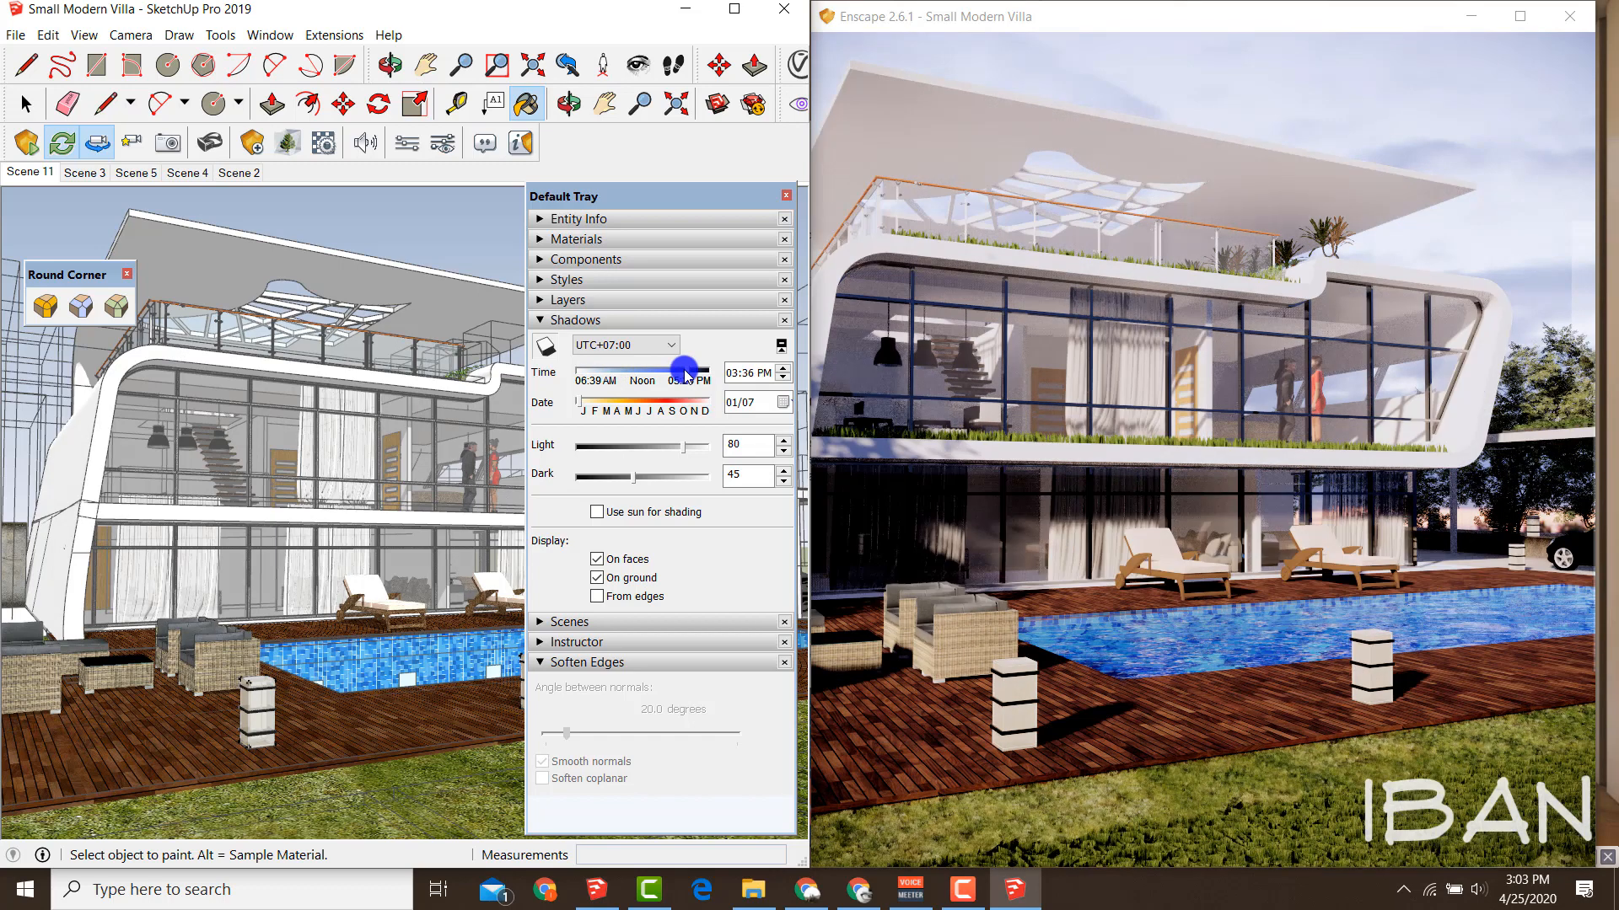
pyautogui.click(547, 348)
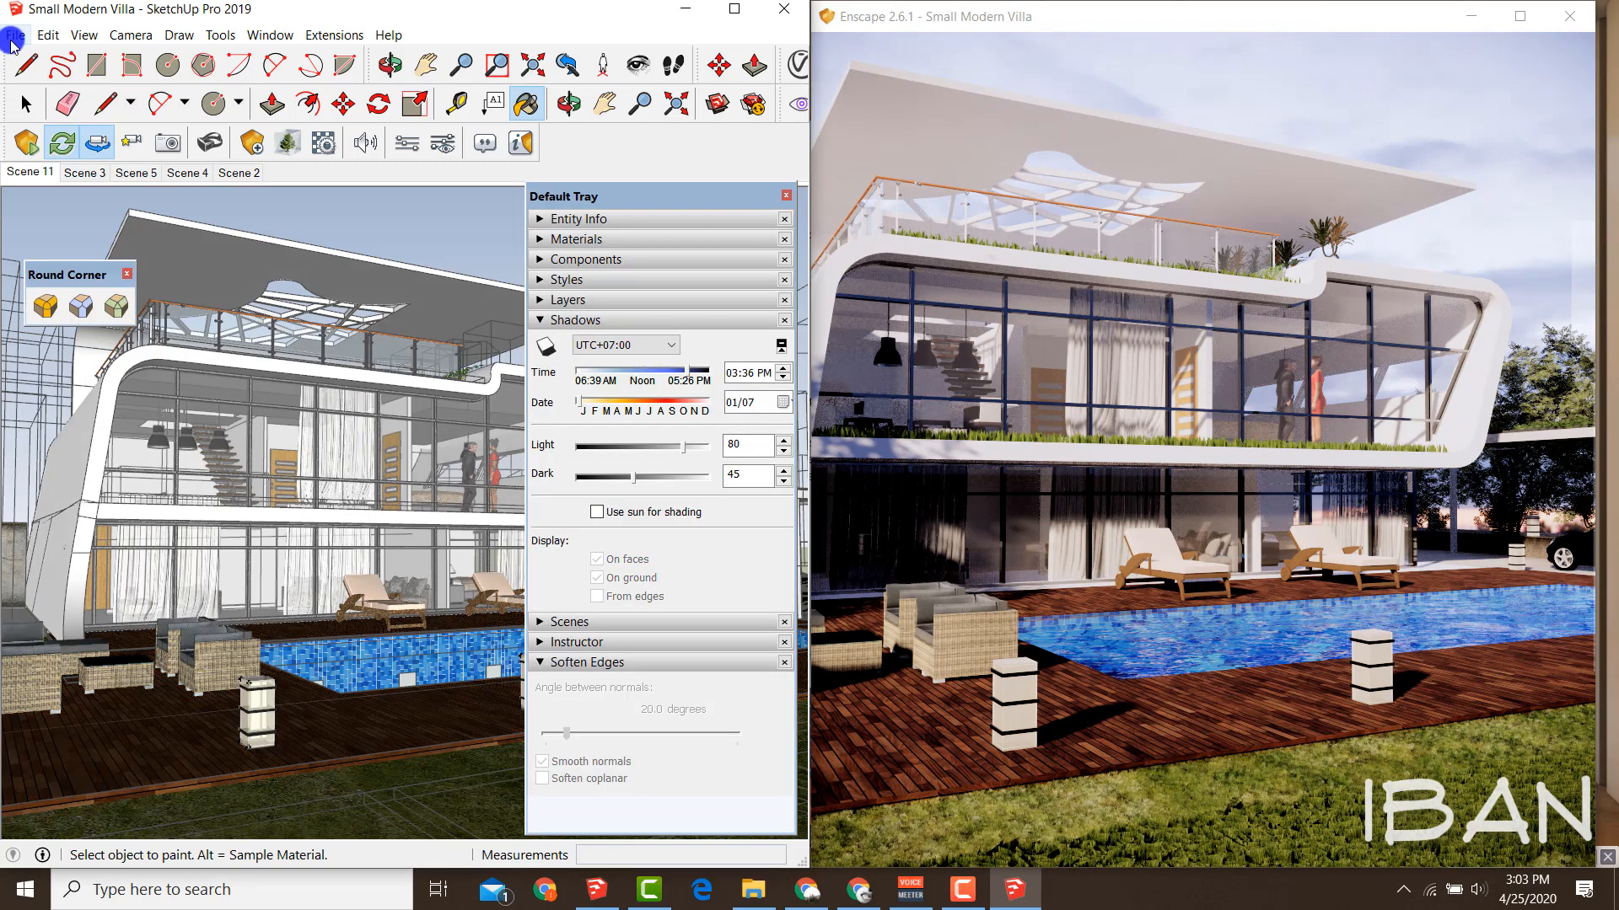
# Open the map for adding a geographic location to the model, and close it without picking a region.
pyautogui.click(13, 38)
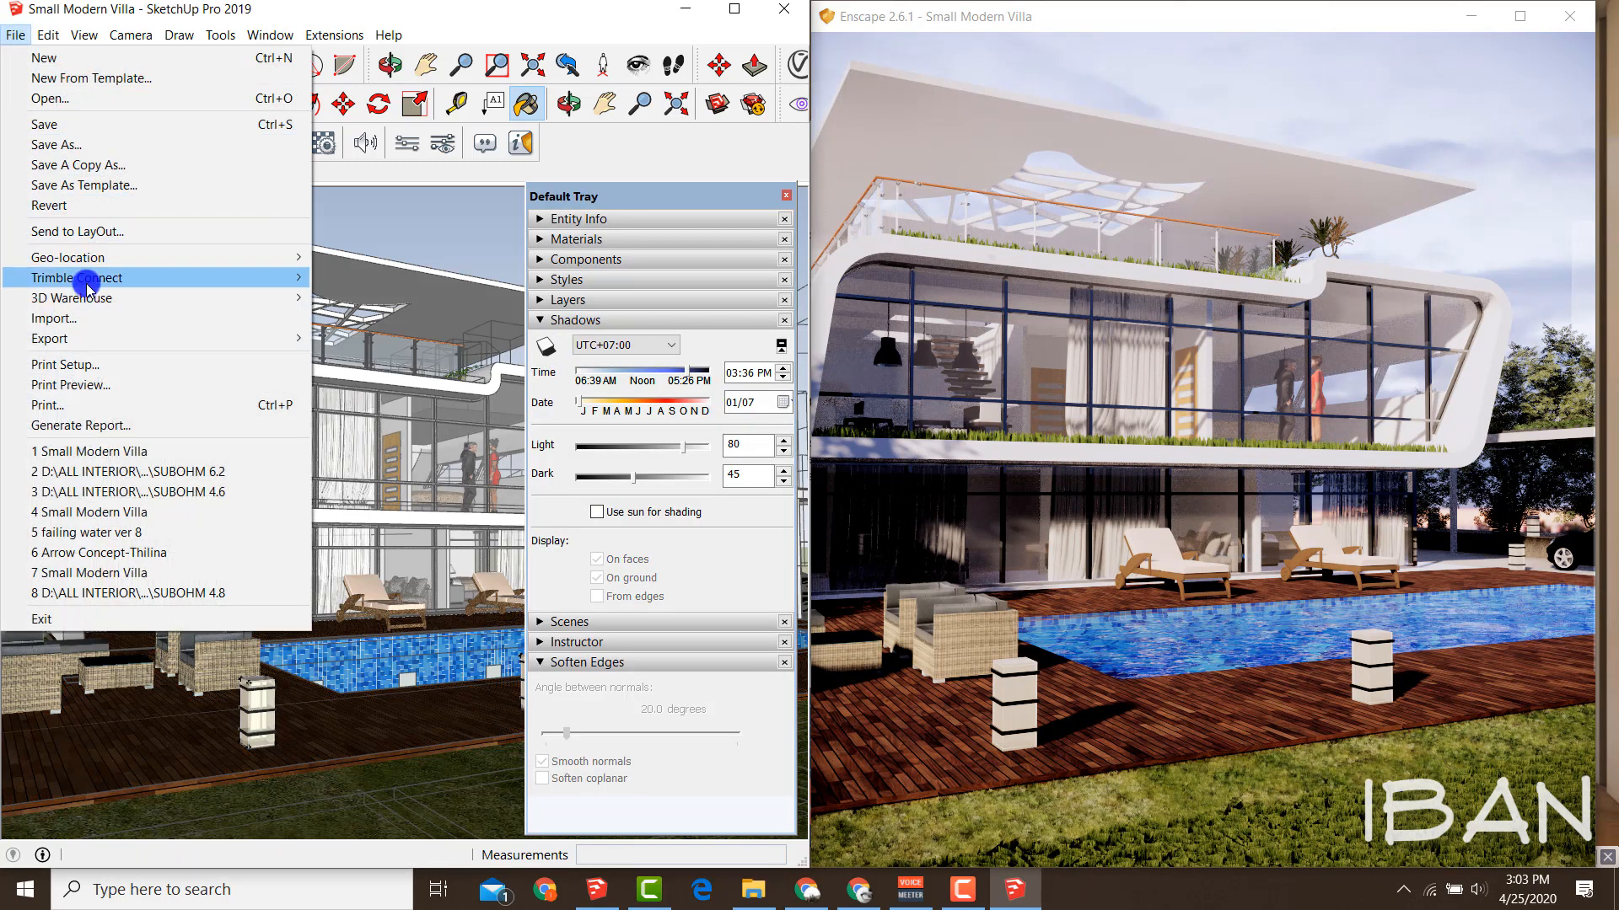
pyautogui.moveTo(88, 299)
pyautogui.moveTo(105, 338)
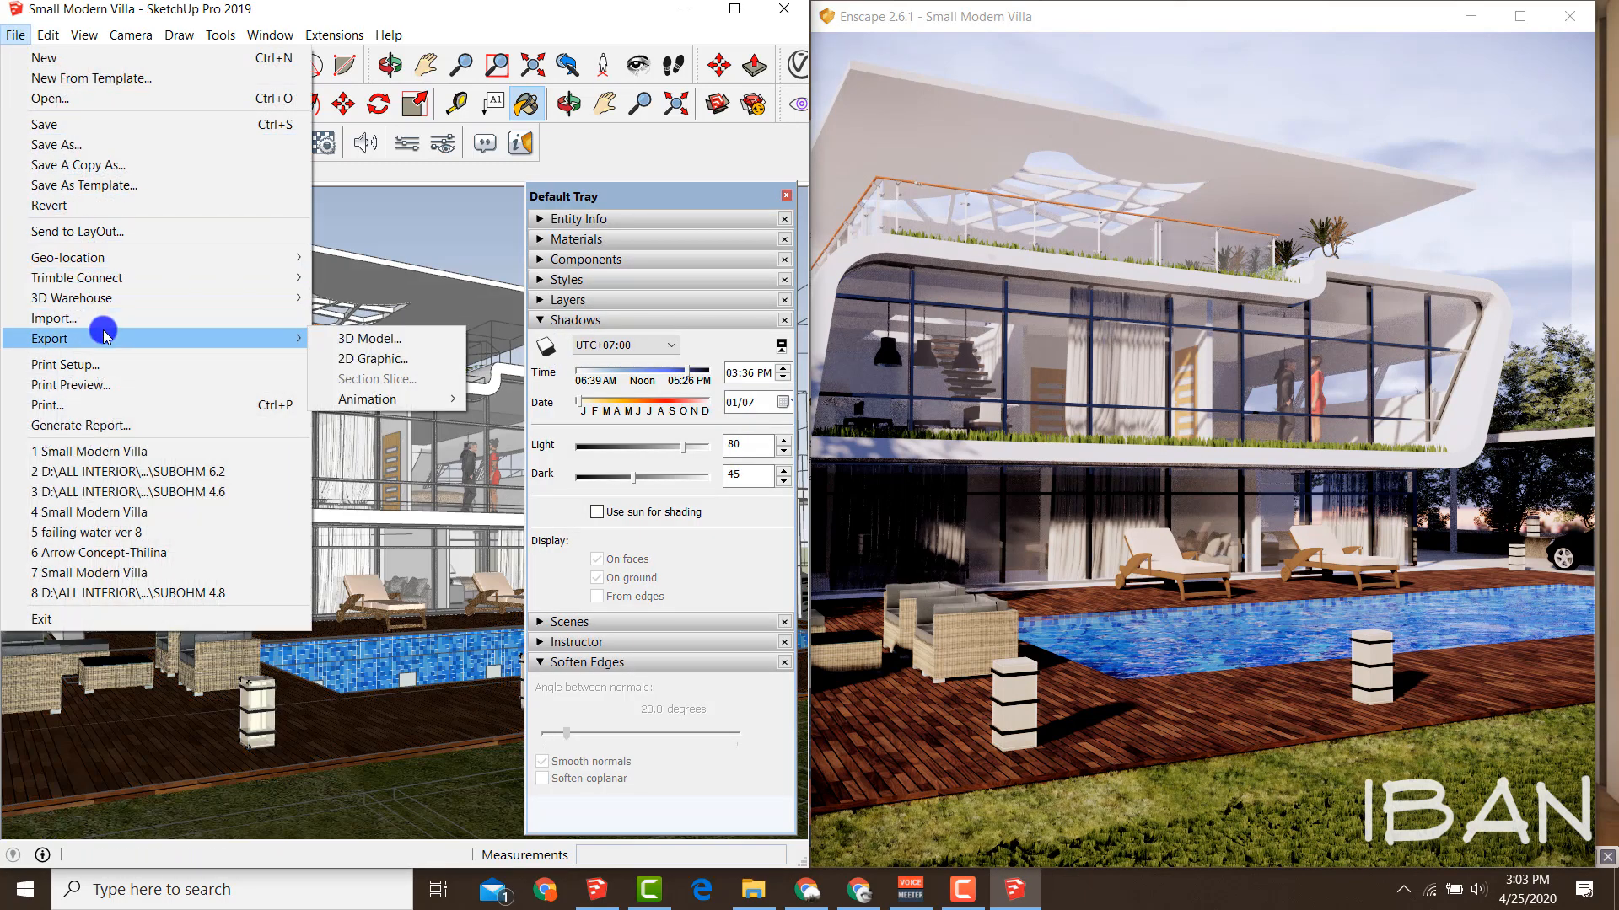
pyautogui.moveTo(124, 259)
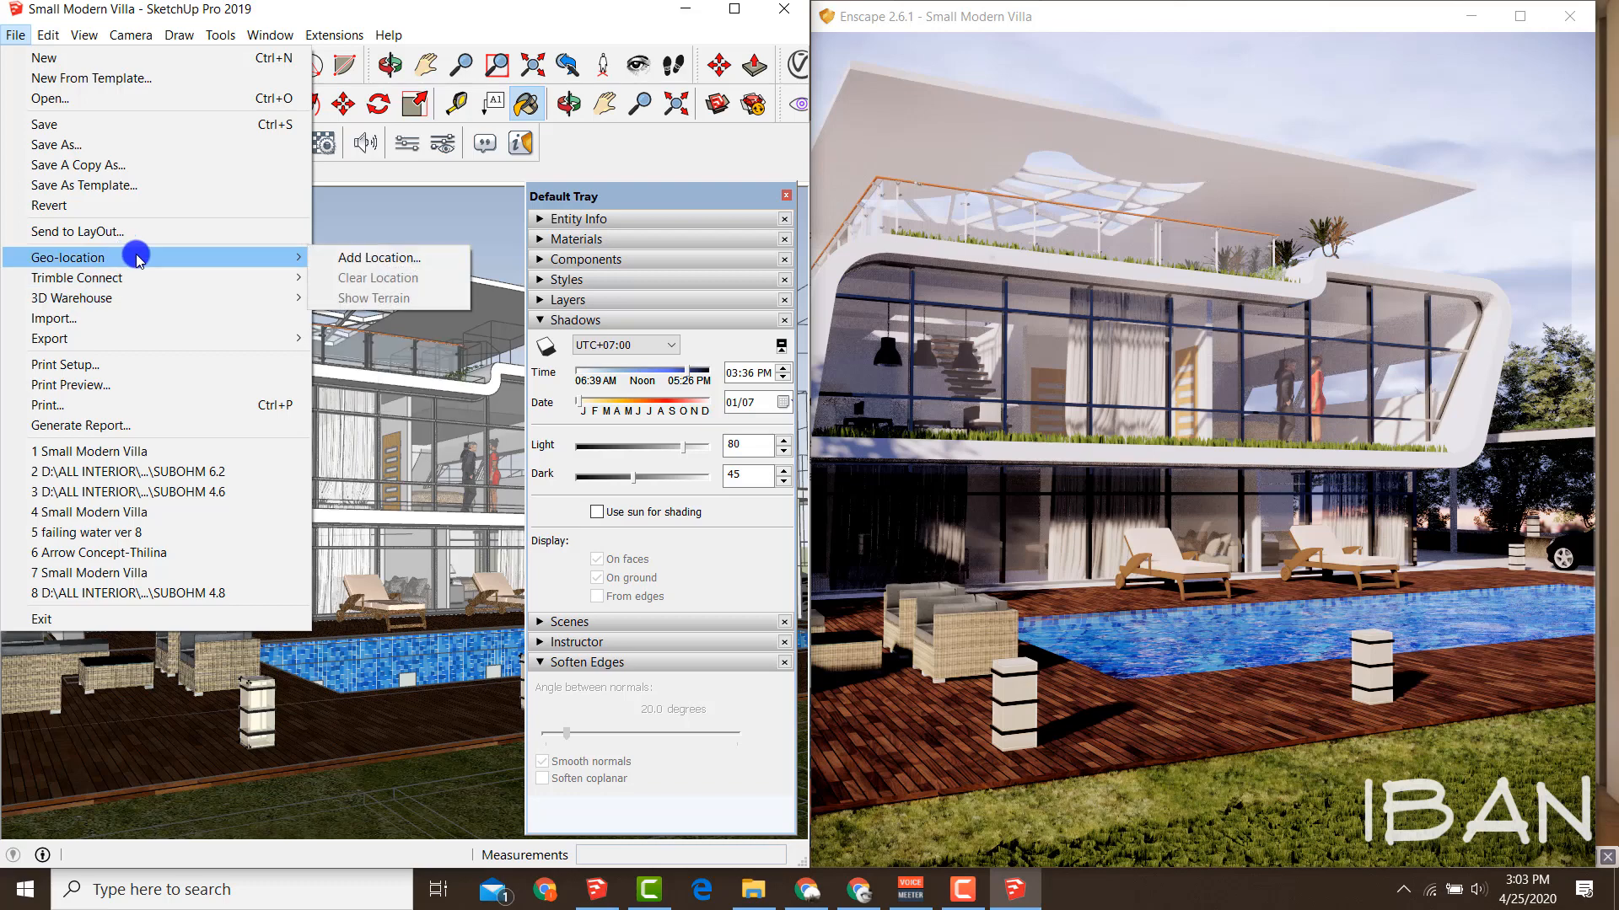
pyautogui.click(376, 260)
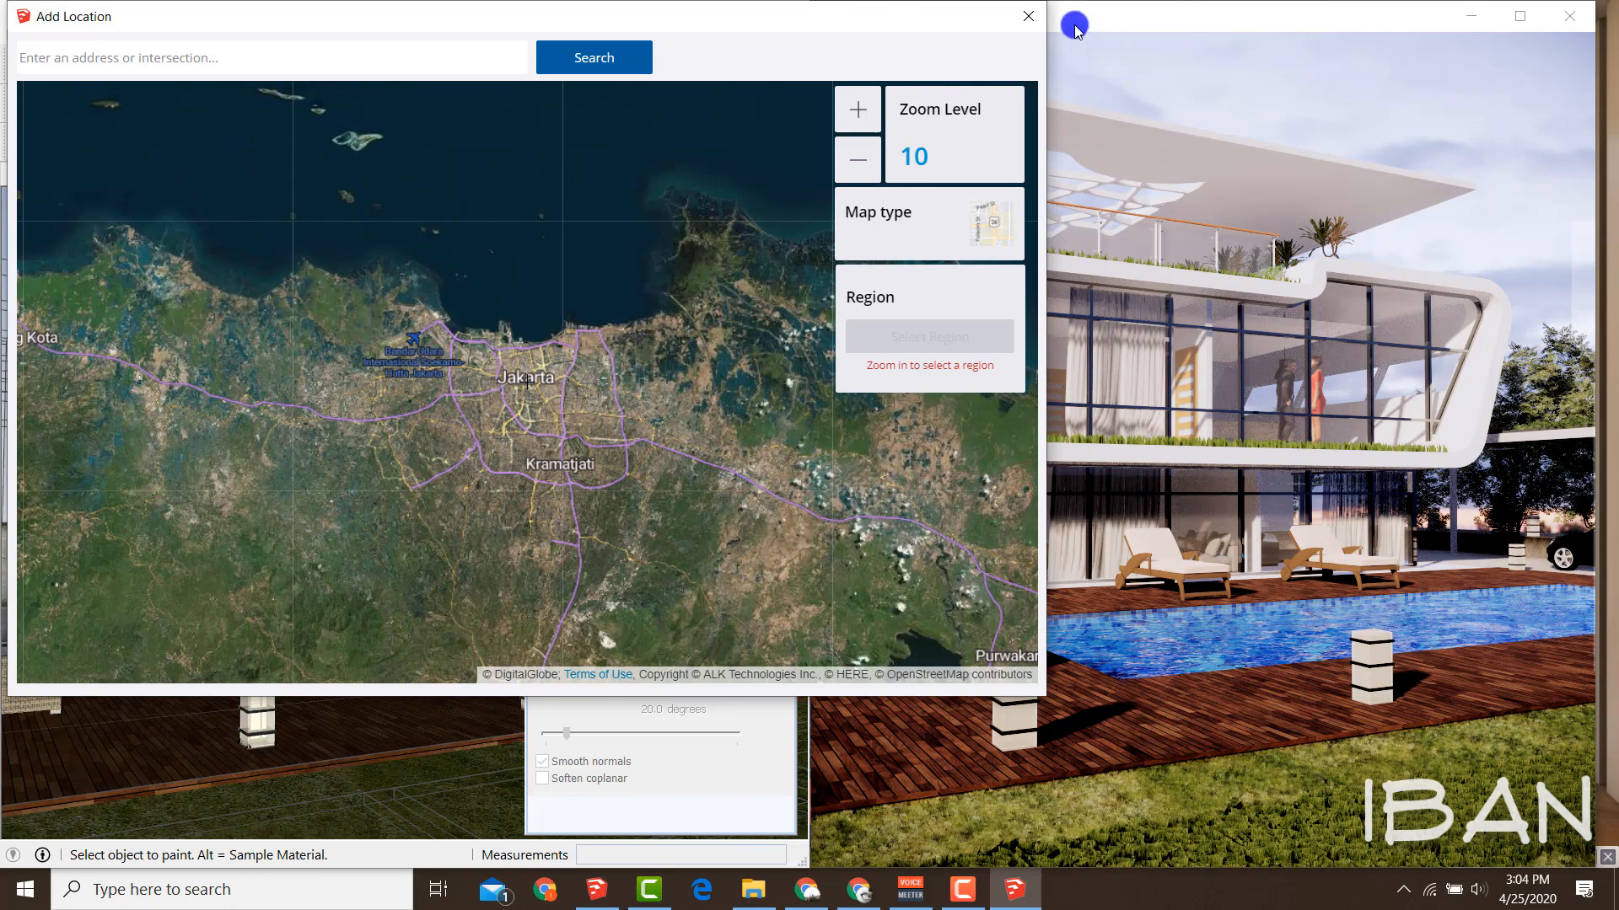
pyautogui.click(1028, 19)
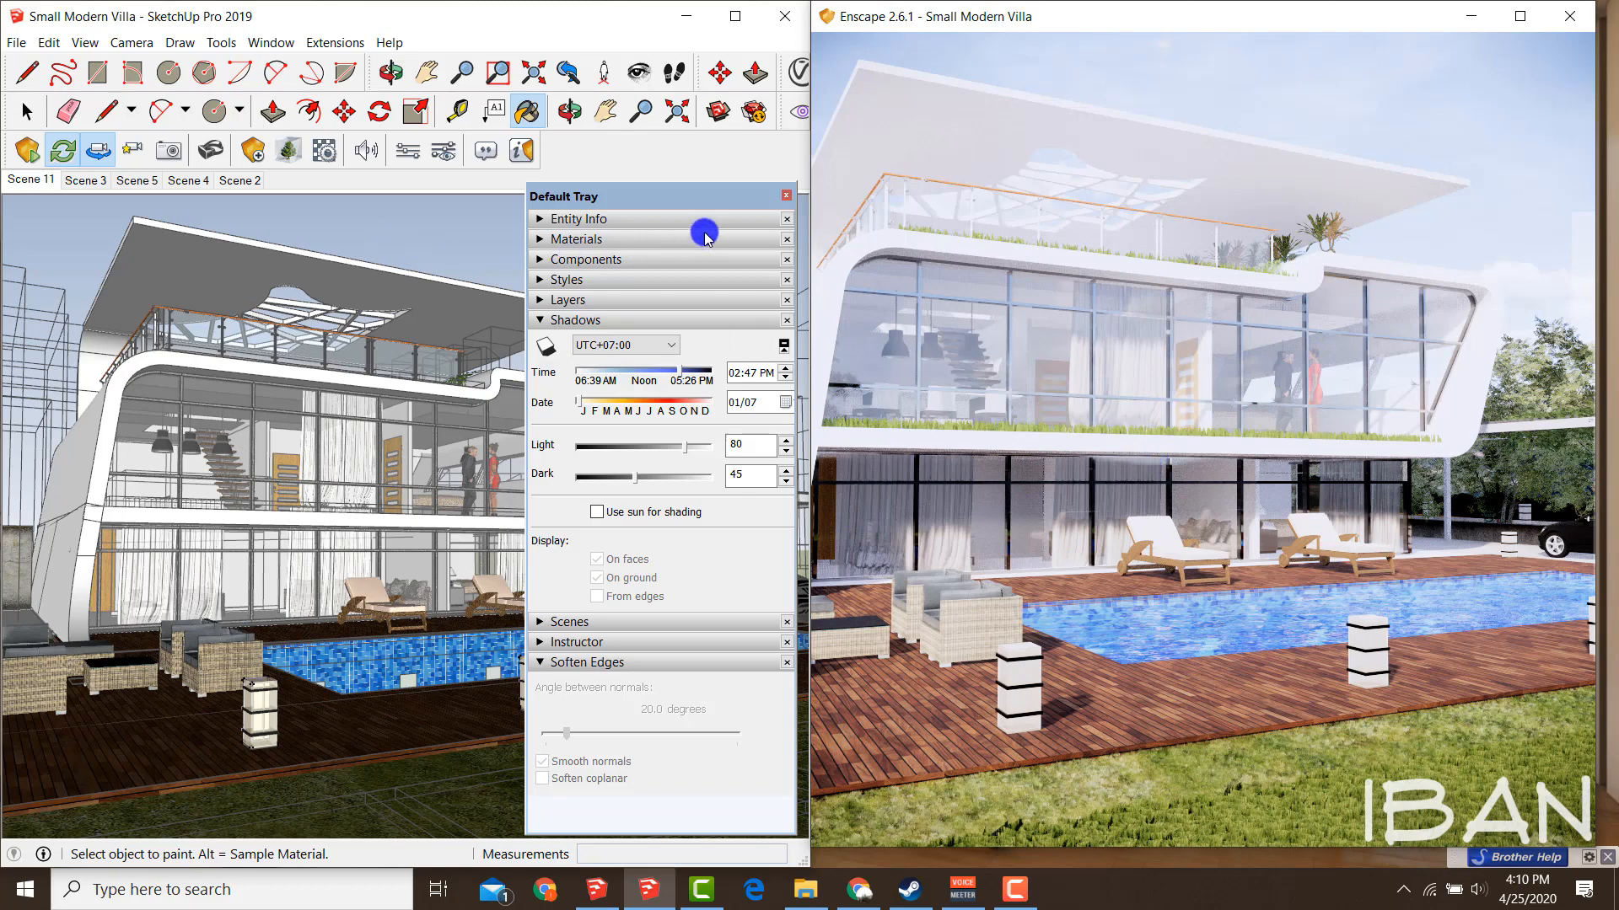
# Open the renderer's Visual Settings and move the window so it does not cover the render preview.
pyautogui.moveTo(677, 205); pyautogui.dragTo(681, 208)
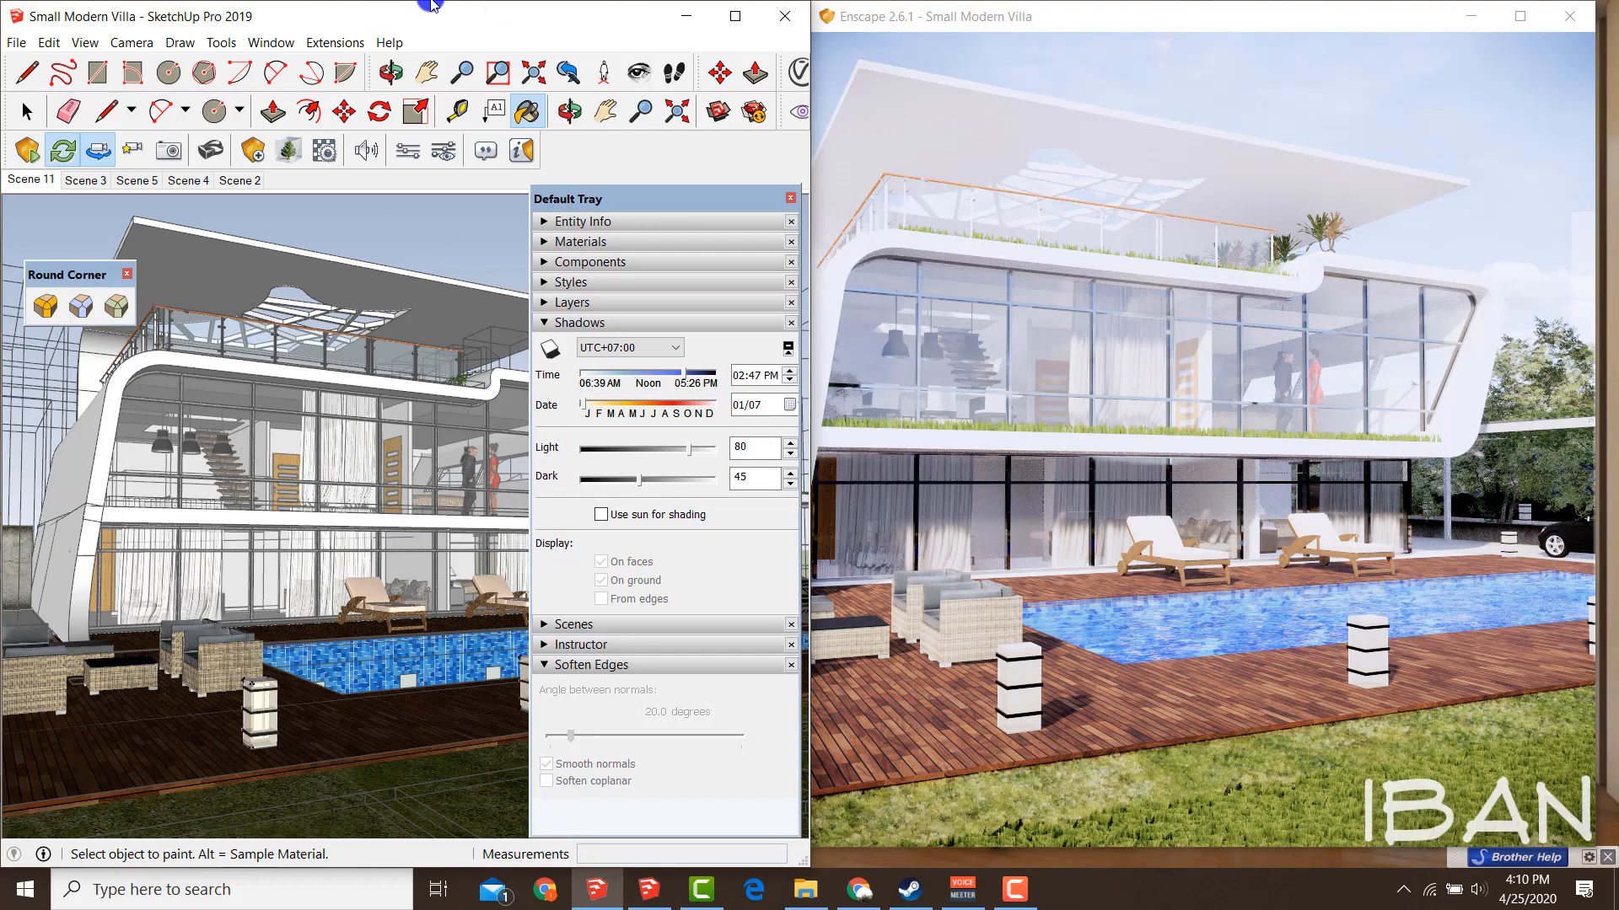
pyautogui.click(444, 152)
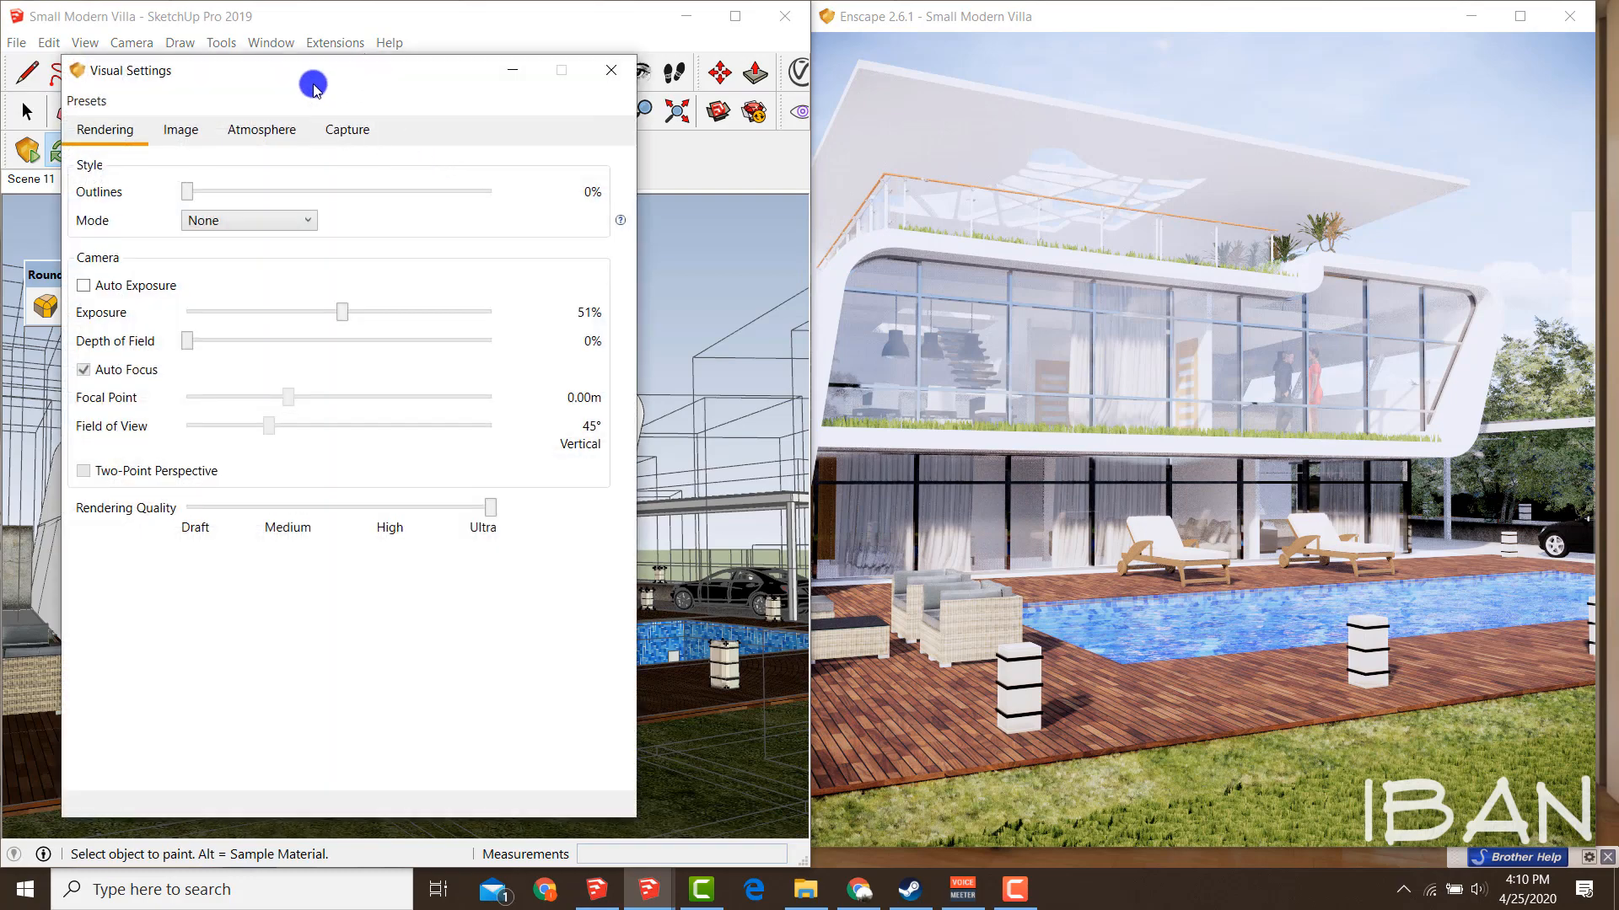
pyautogui.moveTo(296, 77); pyautogui.dragTo(462, 96)
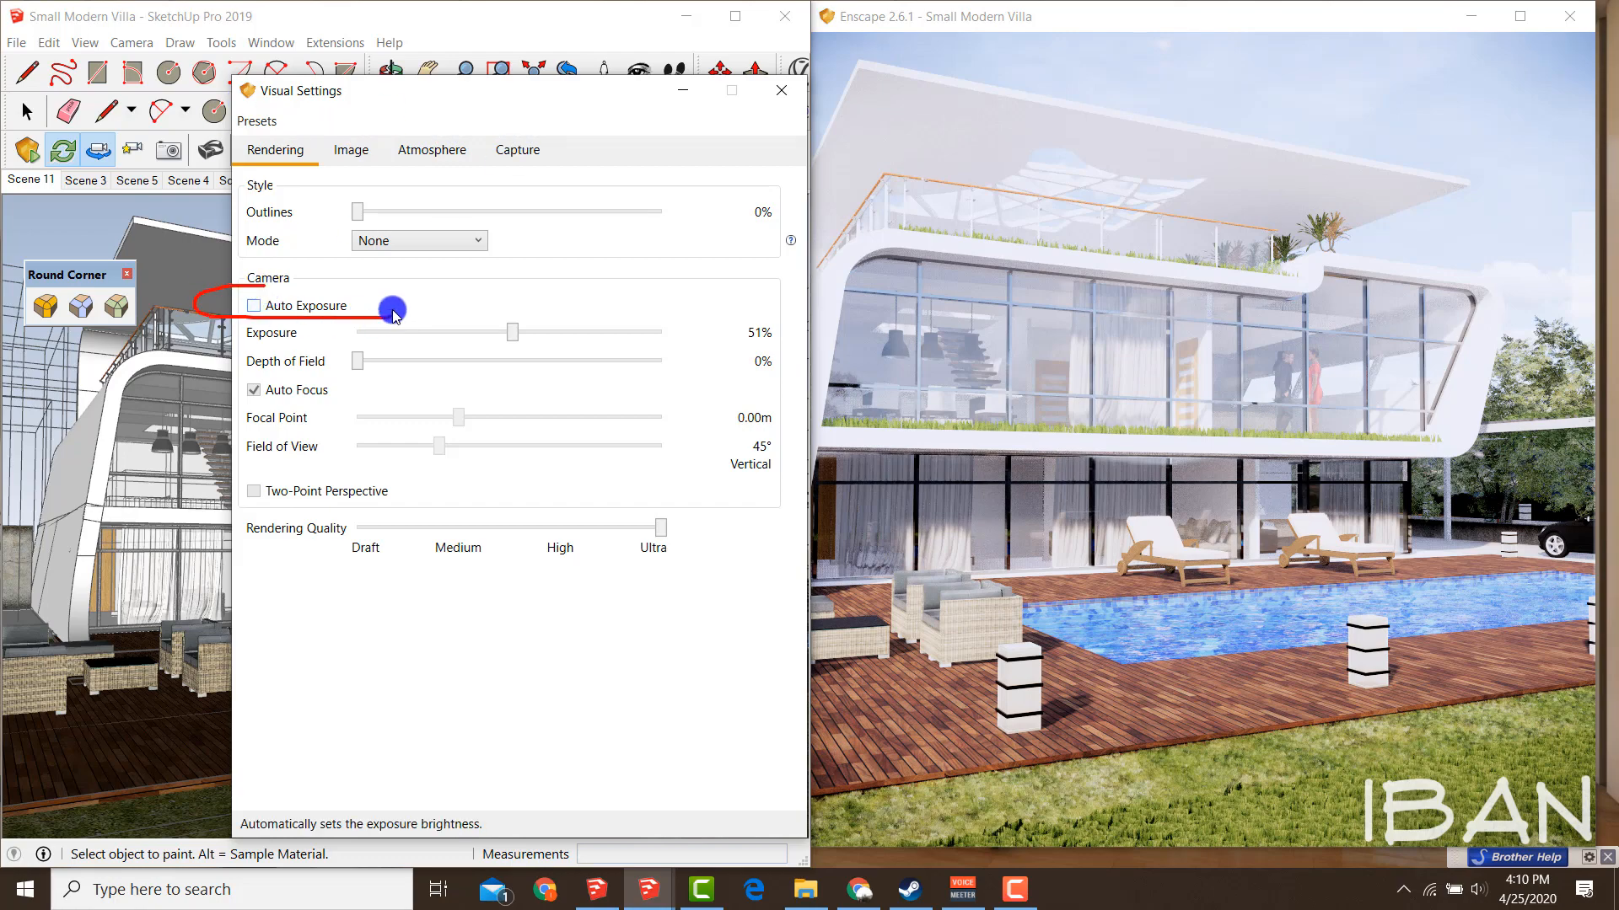
# Try Auto Exposure, switch back to manual, and raise the camera exposure to 49%.
pyautogui.click(254, 306)
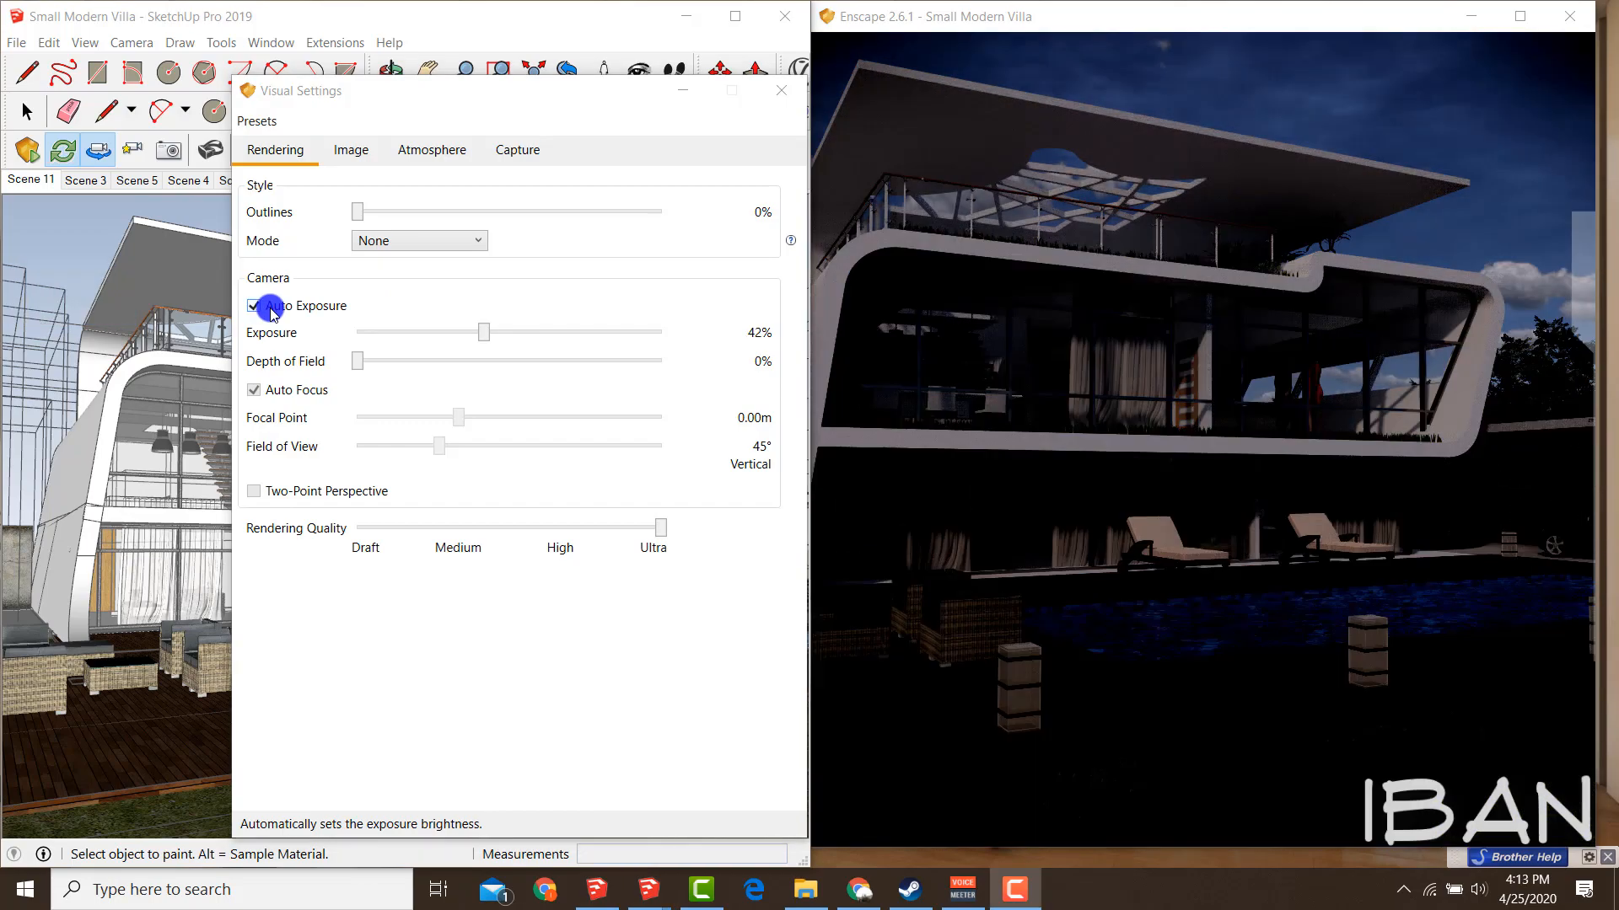
pyautogui.click(493, 336)
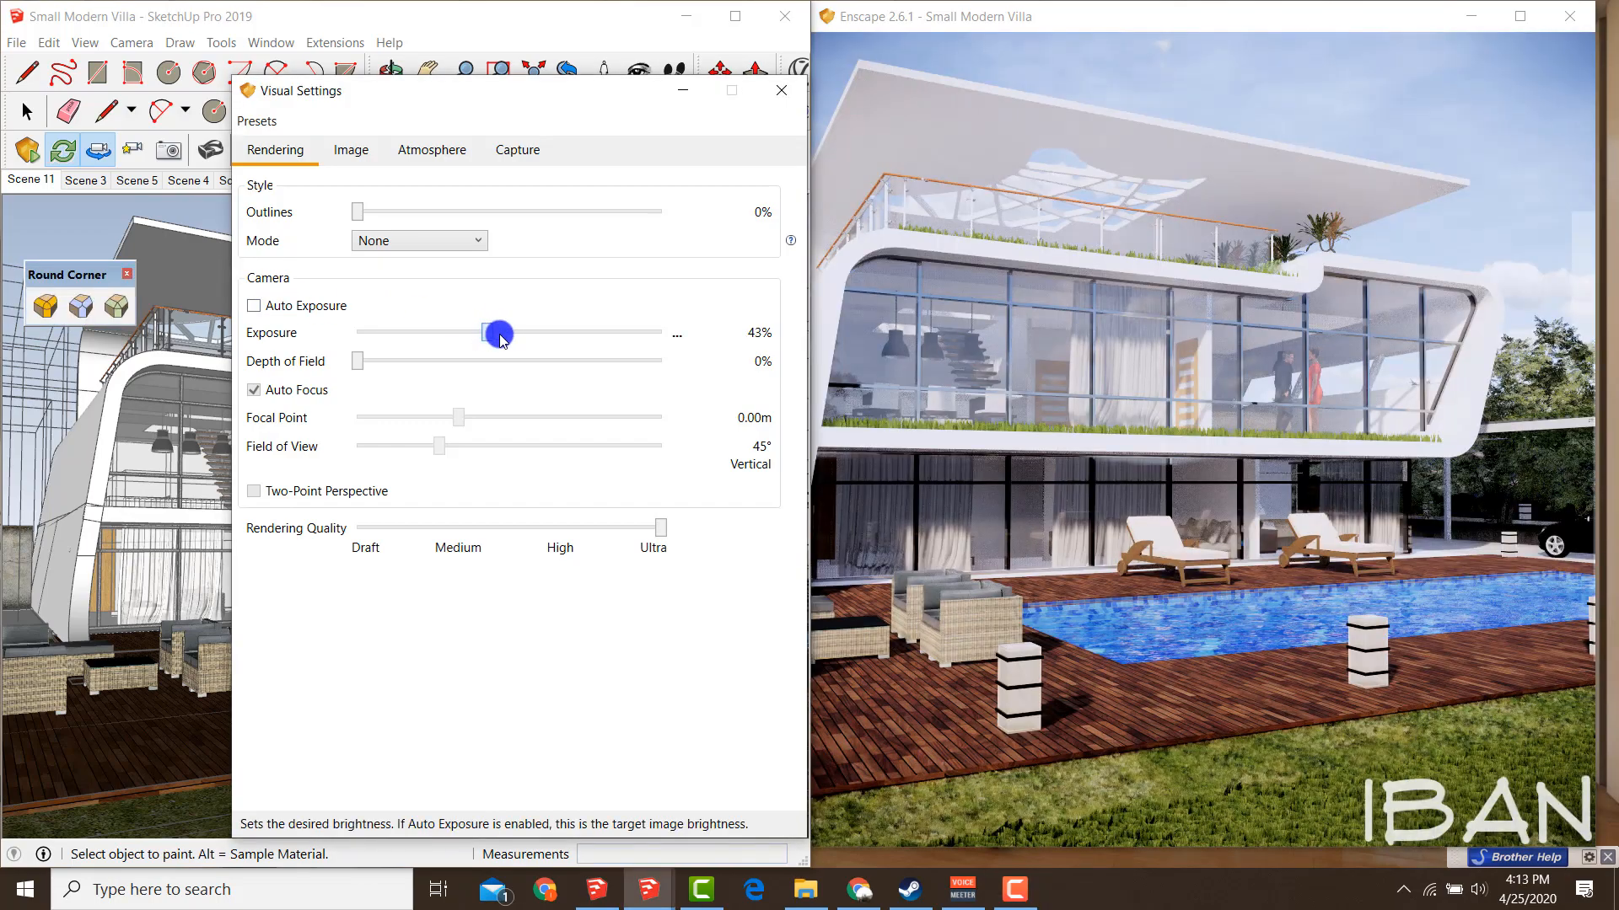
pyautogui.moveTo(500, 337)
pyautogui.mouseDown()
pyautogui.moveTo(447, 346)
pyautogui.moveTo(517, 336)
pyautogui.moveTo(505, 349)
pyautogui.mouseUp()
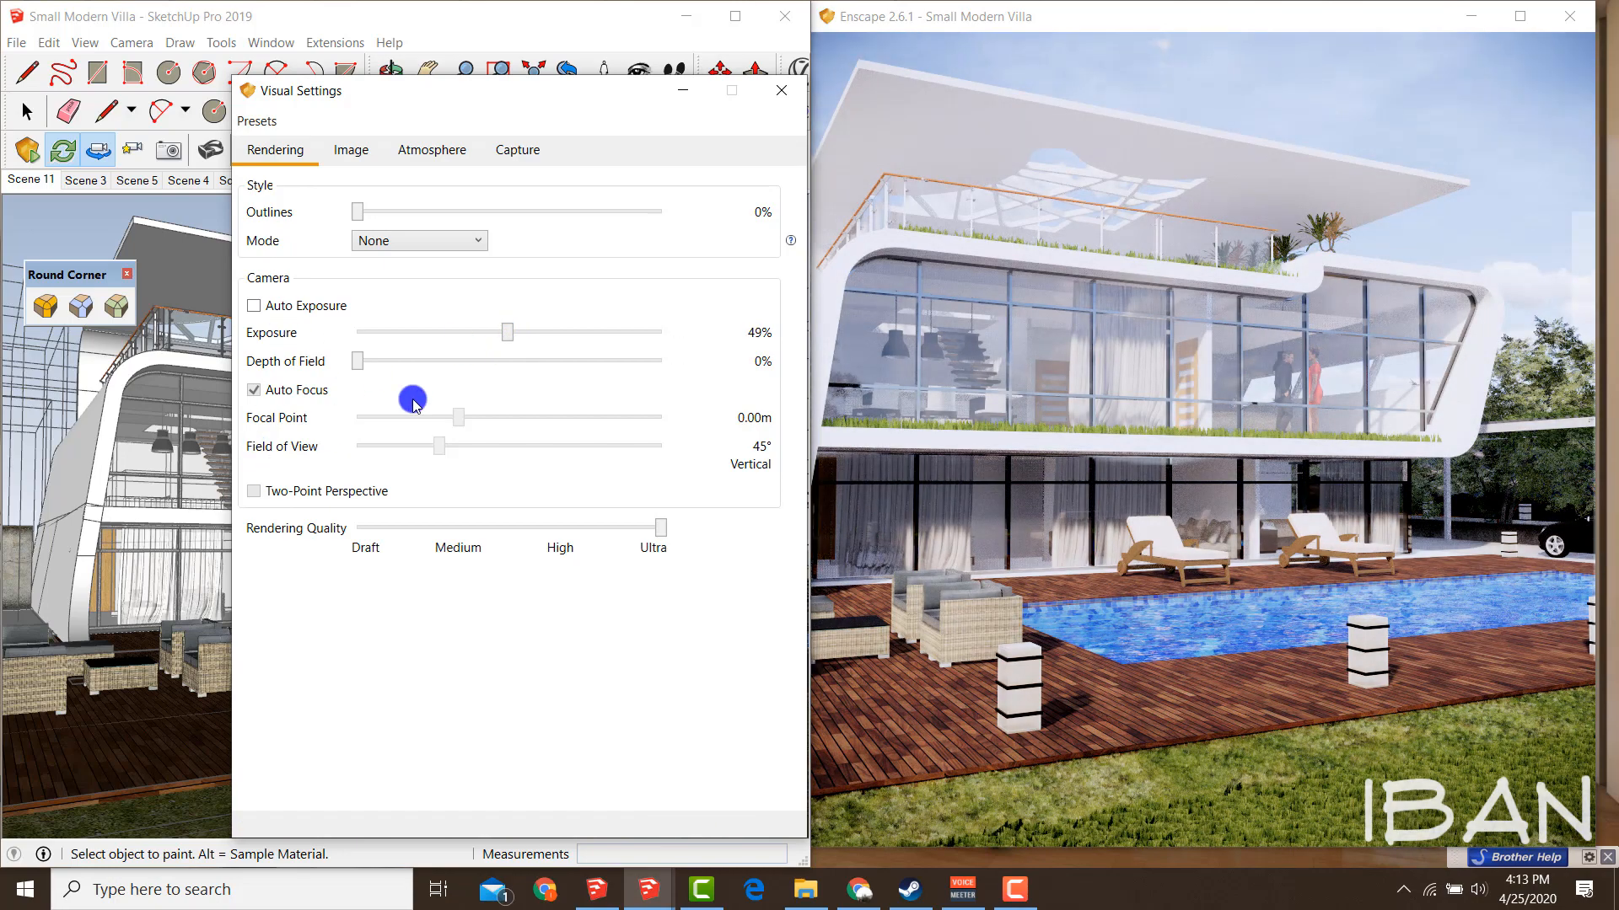
# Try the White and Polystyrol rendering style modes on the villa.
pyautogui.click(386, 243)
pyautogui.click(379, 282)
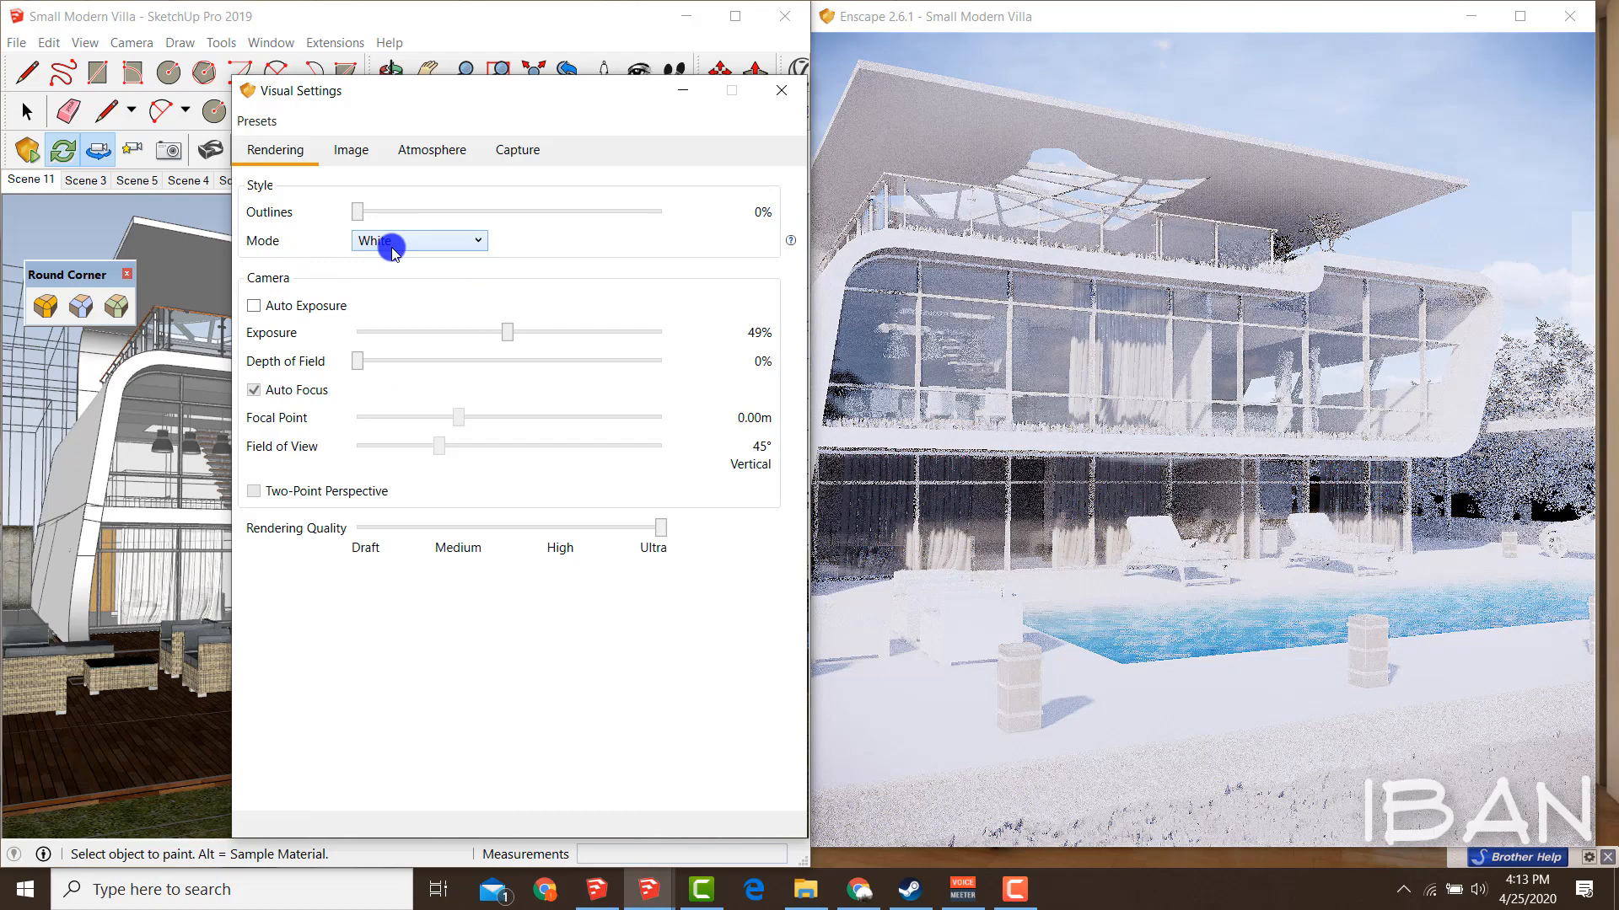
pyautogui.click(391, 242)
pyautogui.click(397, 296)
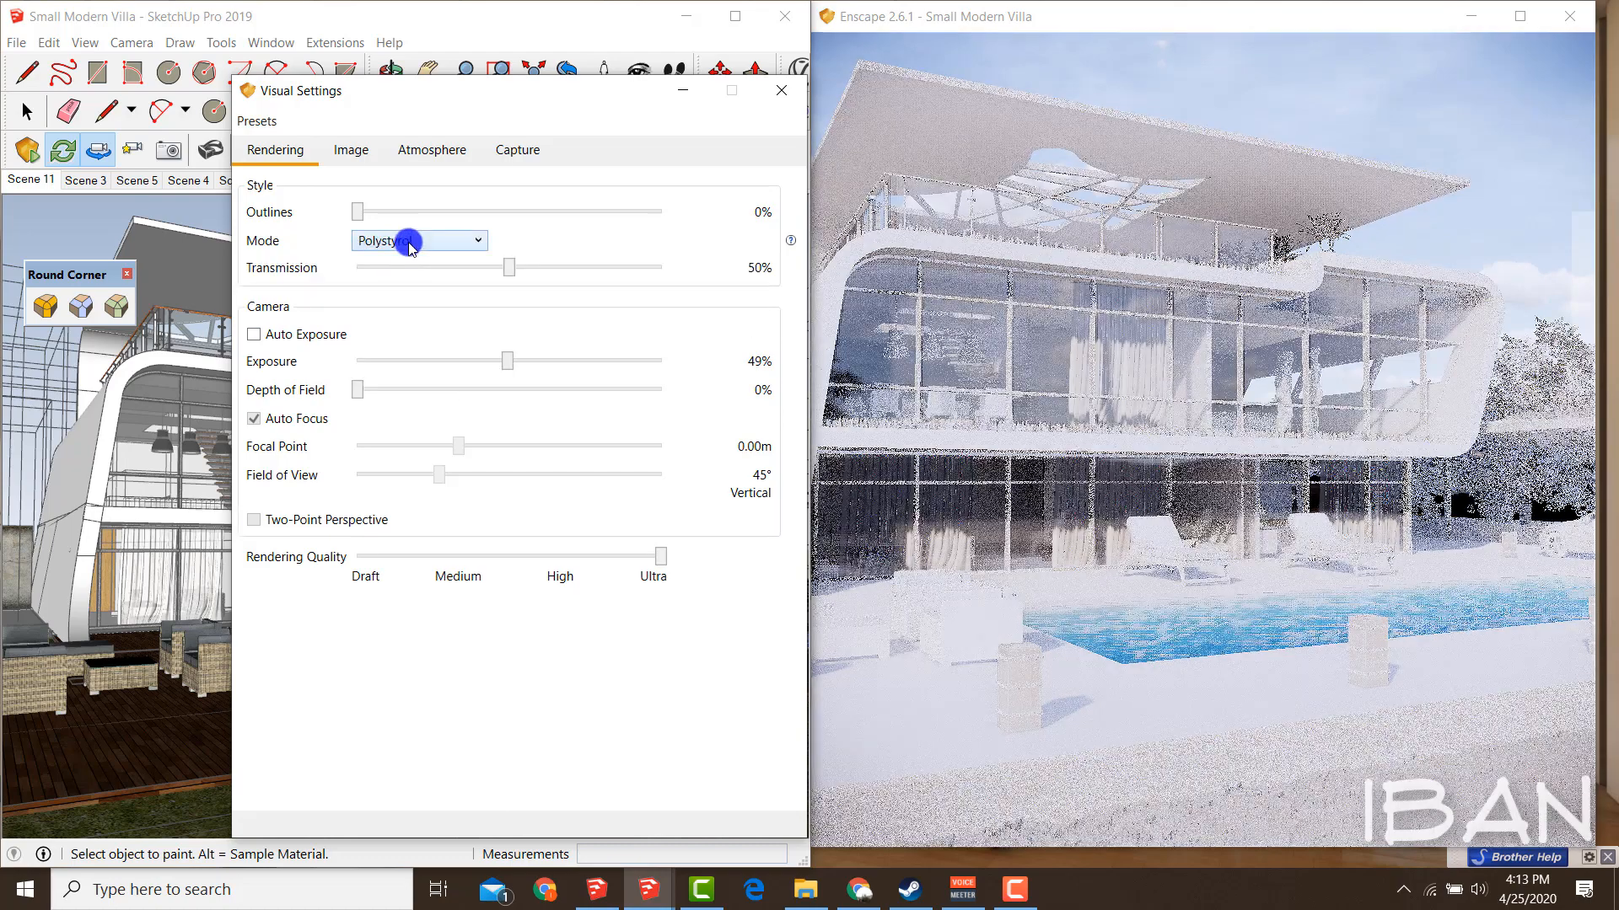
pyautogui.click(408, 243)
pyautogui.click(408, 301)
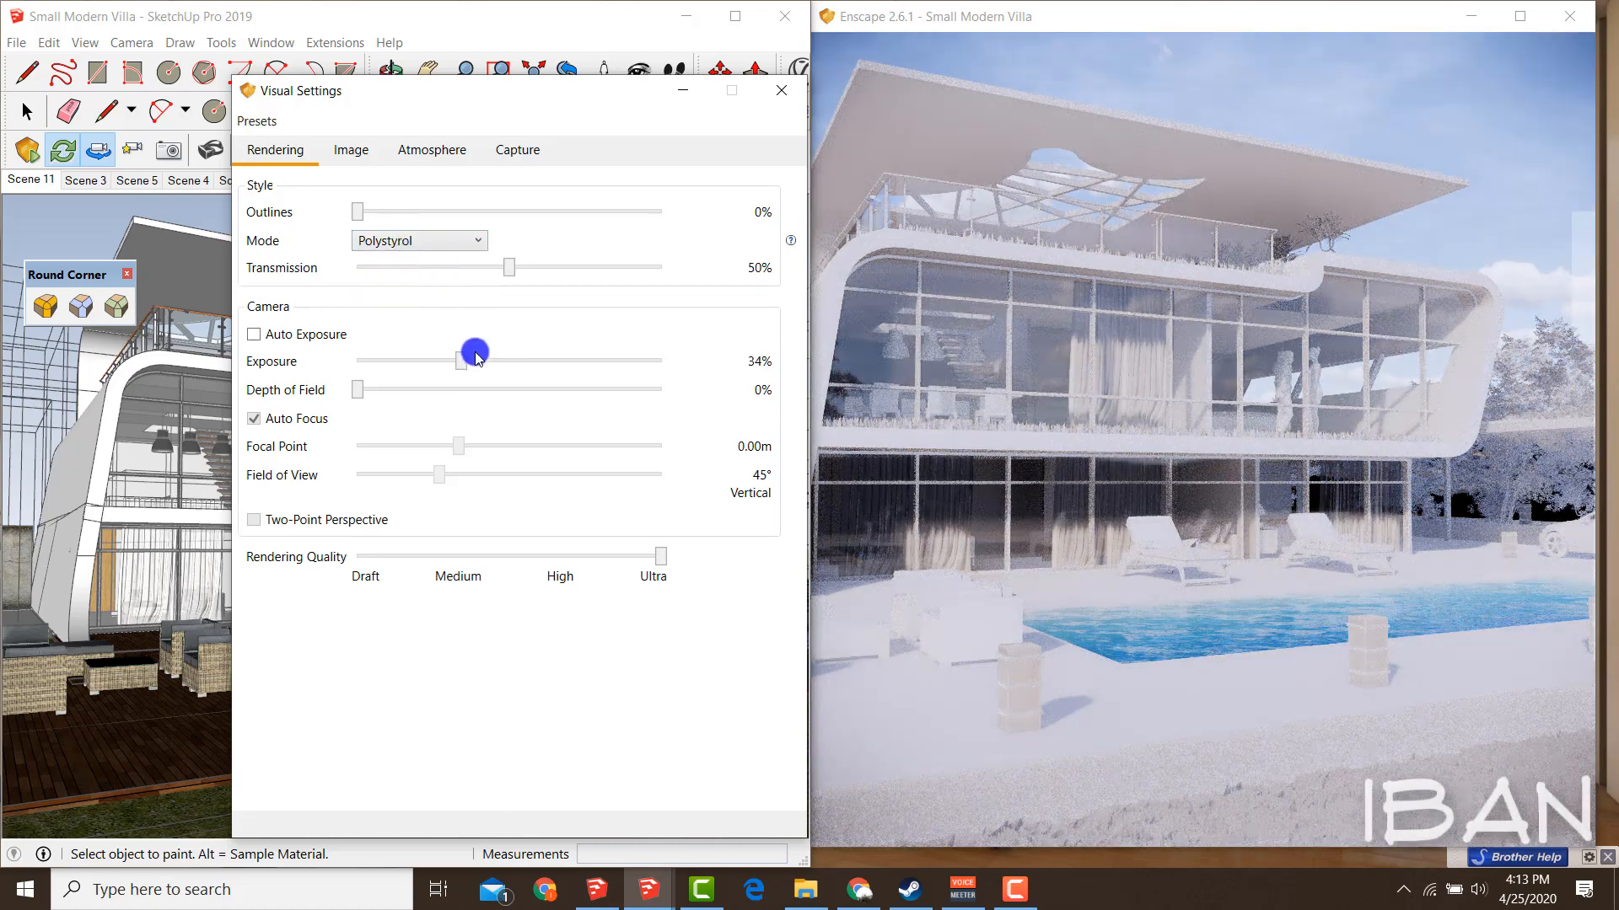
# Set the camera exposure to 42% and the rendering style mode to None.
pyautogui.moveTo(475, 355); pyautogui.dragTo(532, 337)
pyautogui.click(411, 242)
pyautogui.click(397, 264)
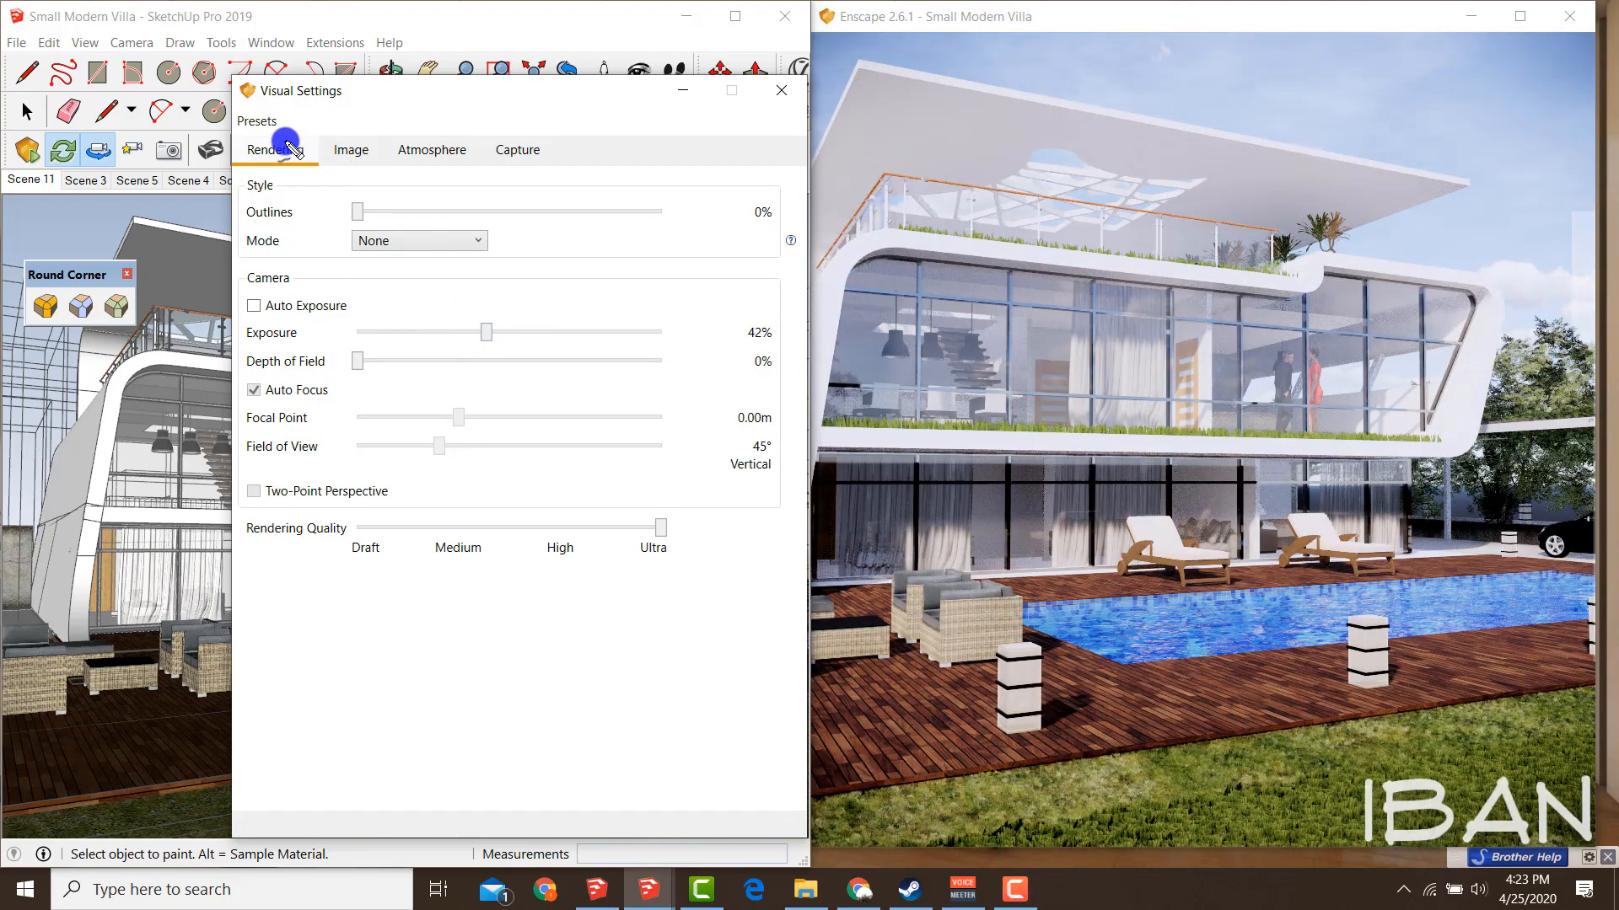
# Open the atmosphere settings and review the fog, illumination, horizon and clouds groups.
pyautogui.moveTo(282, 142); pyautogui.dragTo(431, 110)
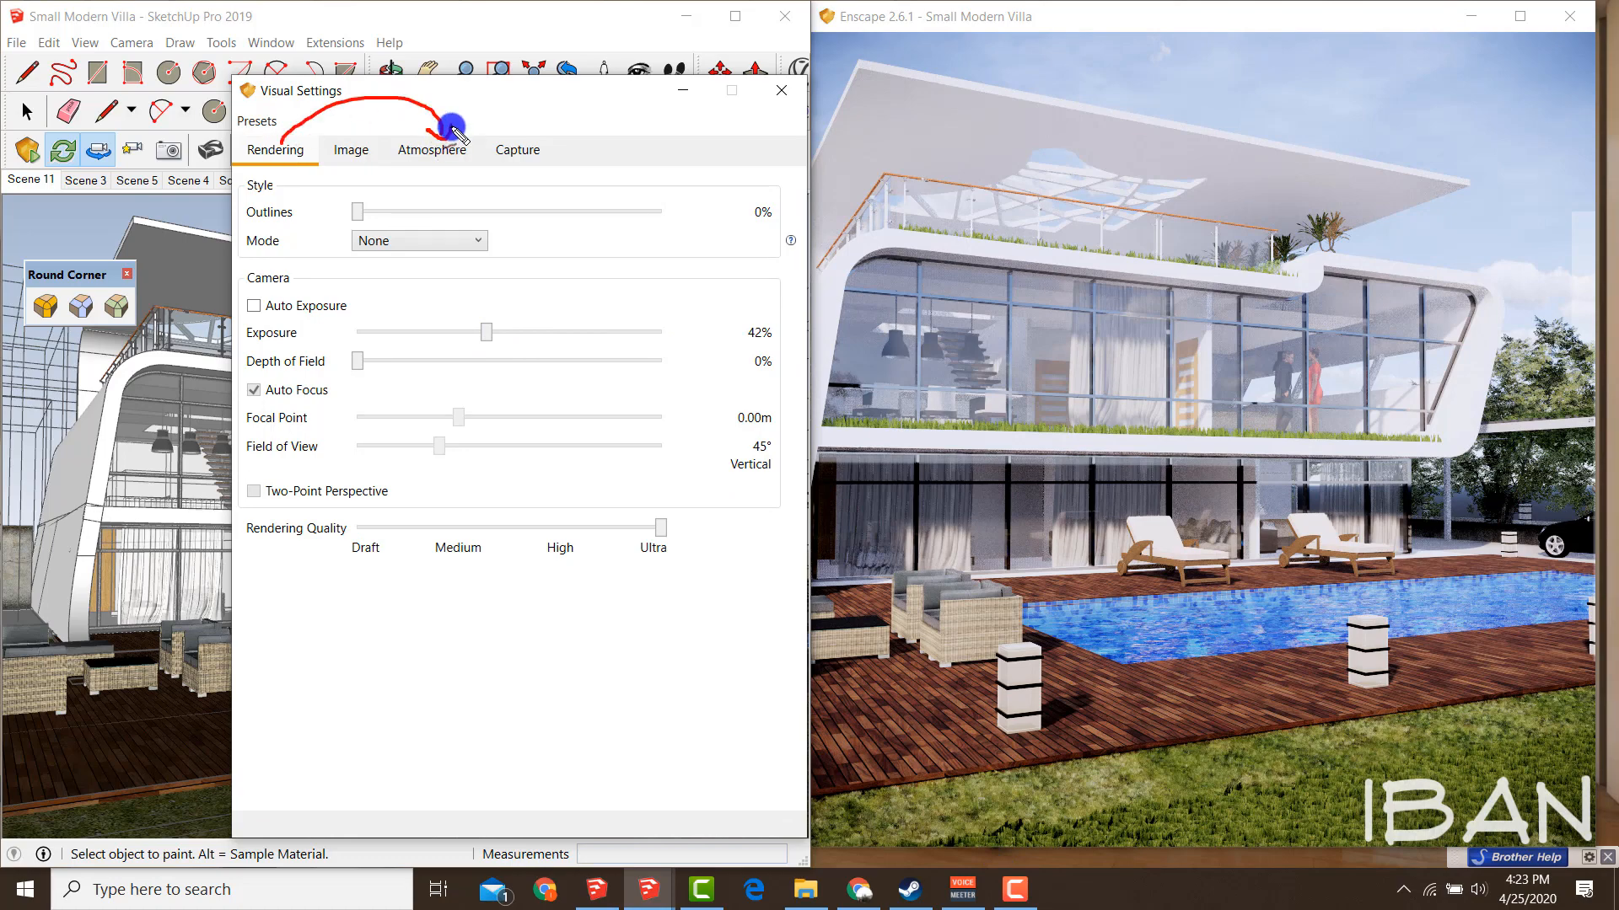
pyautogui.click(417, 150)
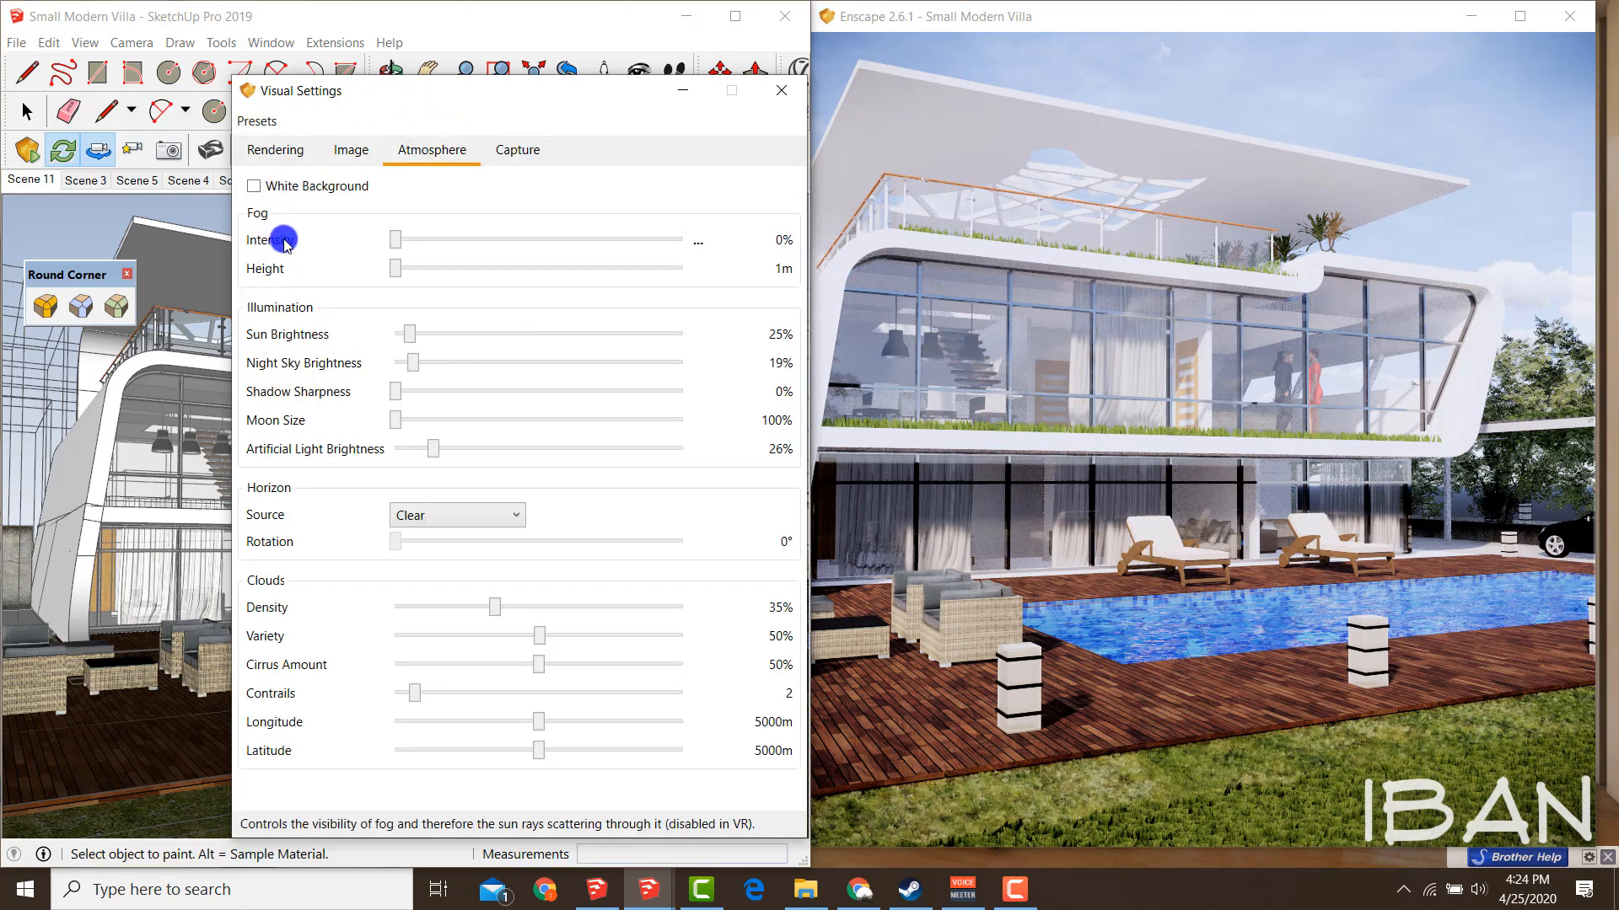
pyautogui.moveTo(272, 214); pyautogui.dragTo(301, 205)
pyautogui.moveTo(327, 309); pyautogui.dragTo(340, 314)
pyautogui.moveTo(301, 497); pyautogui.dragTo(308, 482)
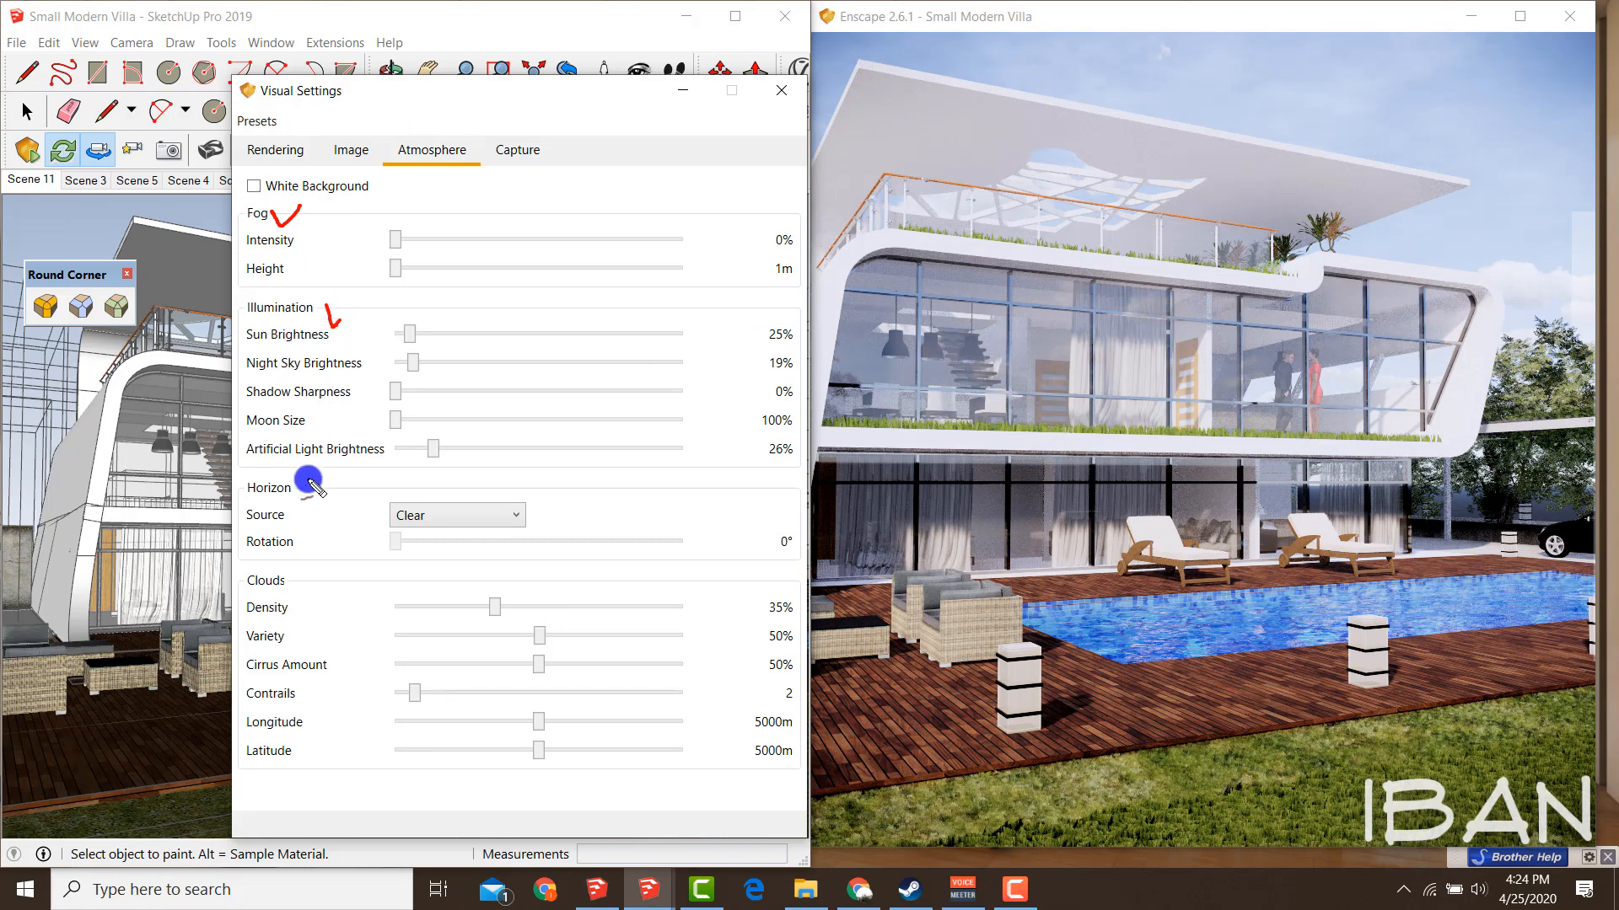
pyautogui.moveTo(311, 590); pyautogui.dragTo(340, 558)
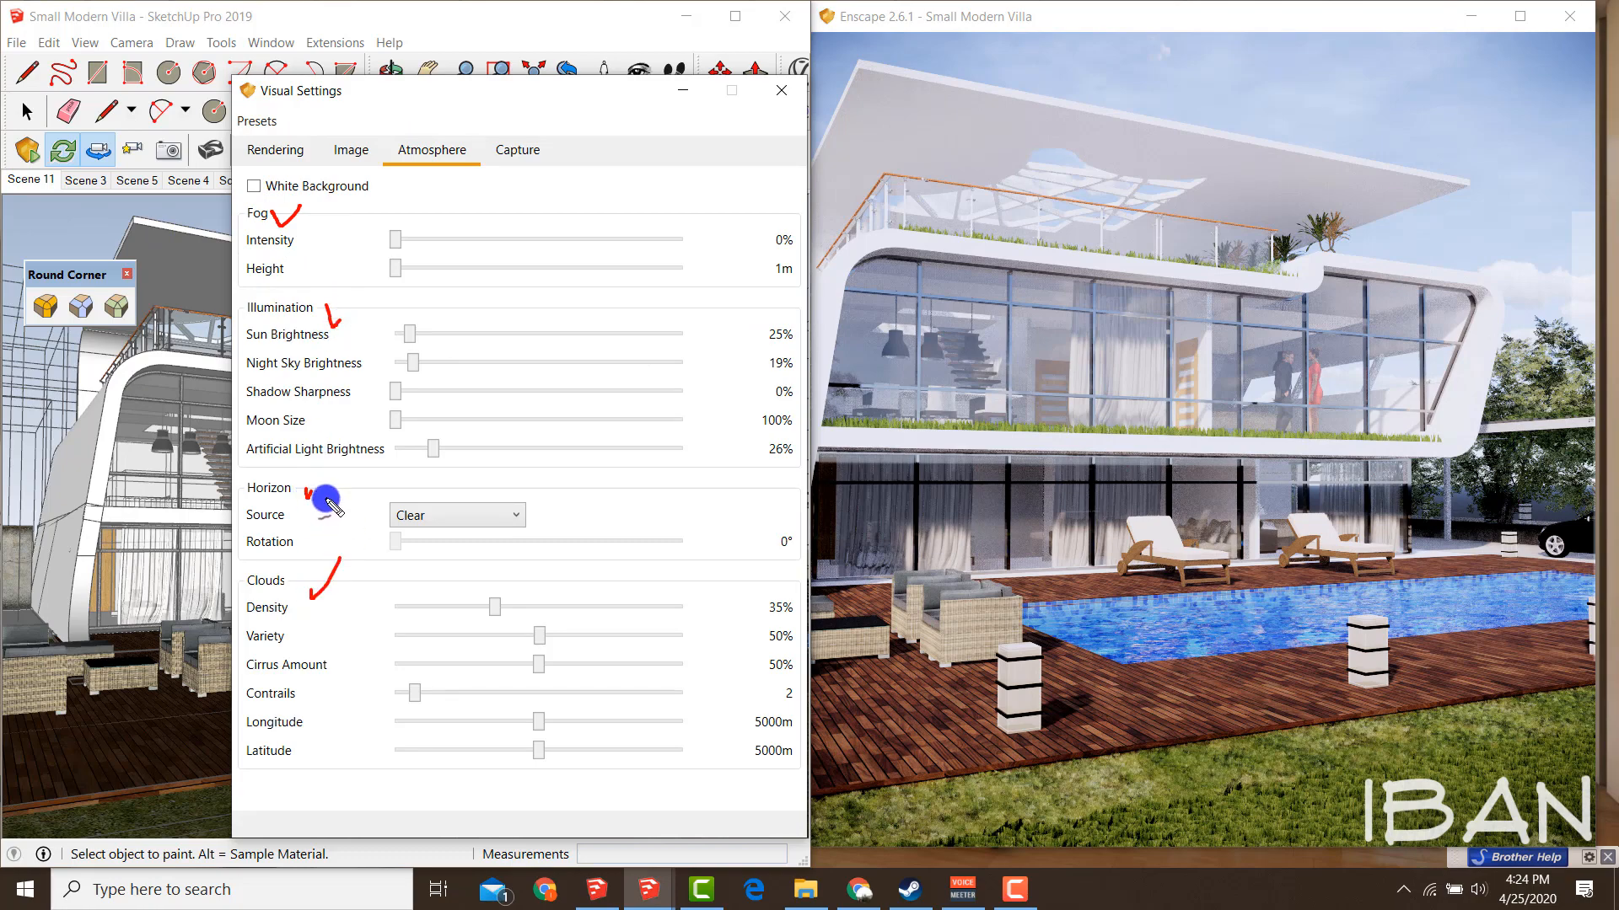
pyautogui.press('Escape')
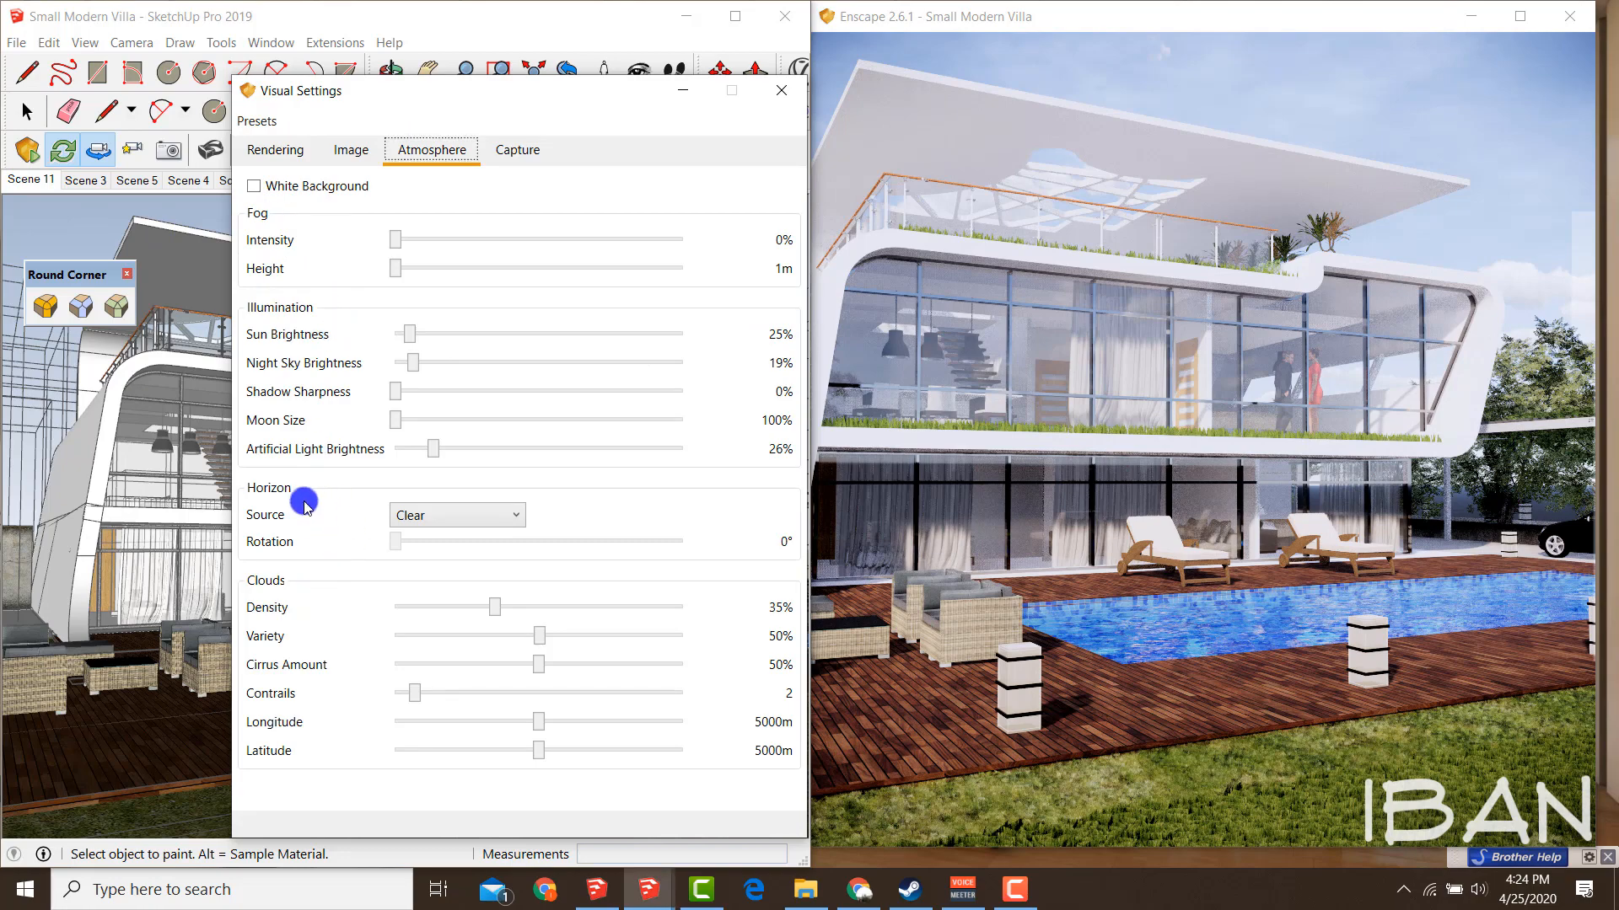
# Try Forest as the horizon source and inspect the surroundings behind the villa.
pyautogui.moveTo(396, 489)
pyautogui.mouseDown()
pyautogui.moveTo(633, 560)
pyautogui.moveTo(318, 534)
pyautogui.mouseUp()
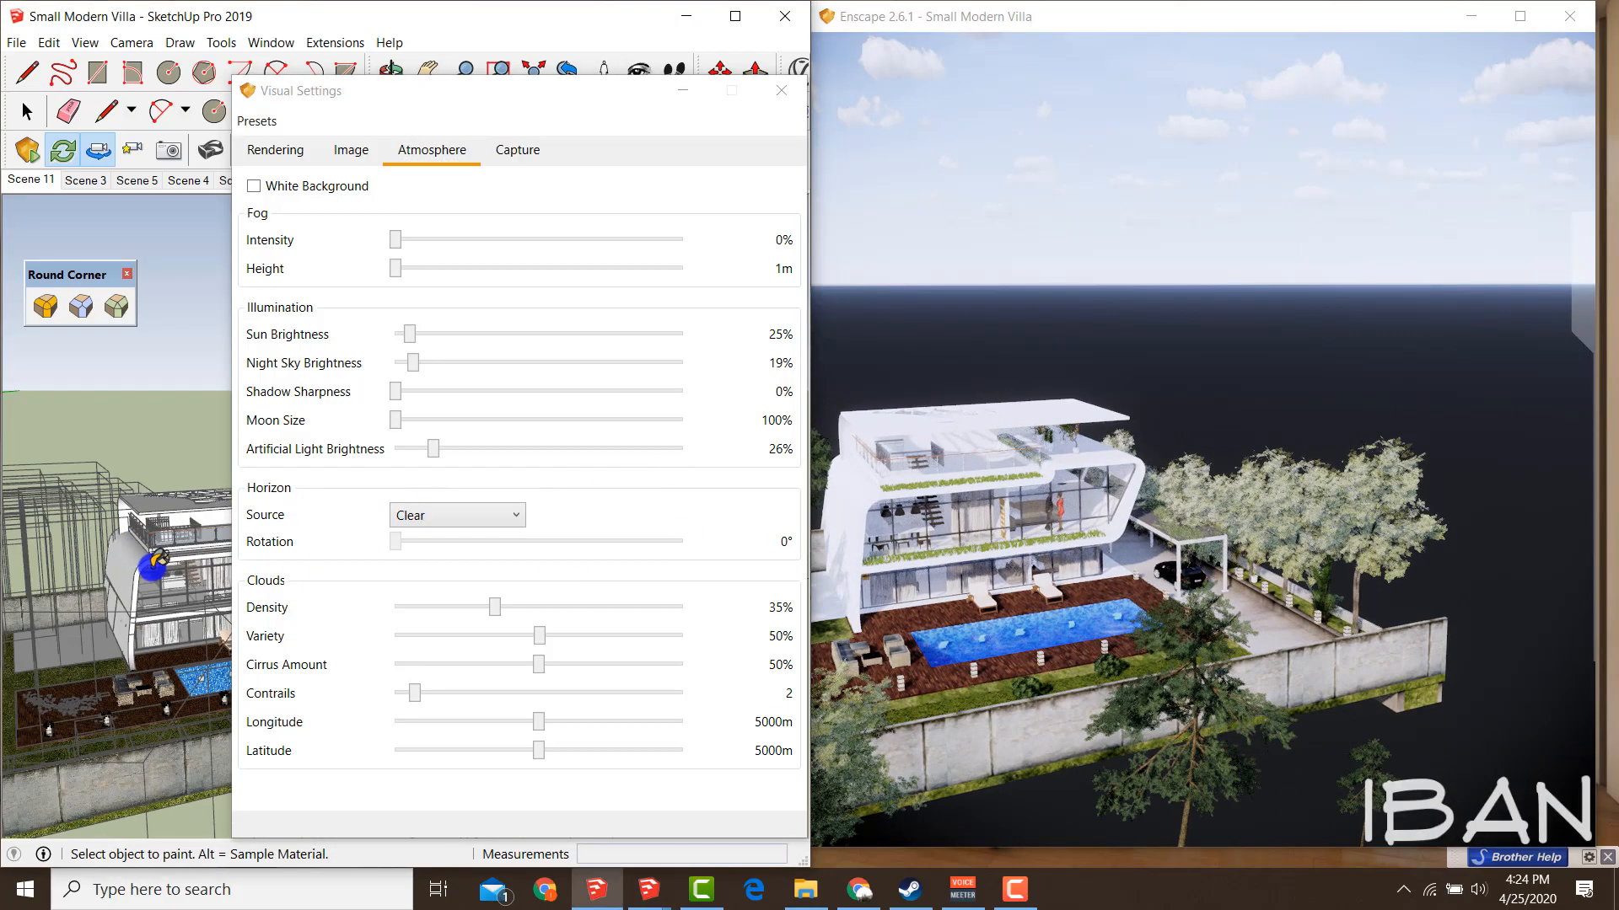
pyautogui.scroll(2, 152, 566)
pyautogui.moveTo(152, 566)
pyautogui.mouseDown(button='middle')
pyautogui.moveTo(72, 607)
pyautogui.moveTo(145, 545)
pyautogui.moveTo(84, 601)
pyautogui.moveTo(110, 590)
pyautogui.mouseUp(button='middle')
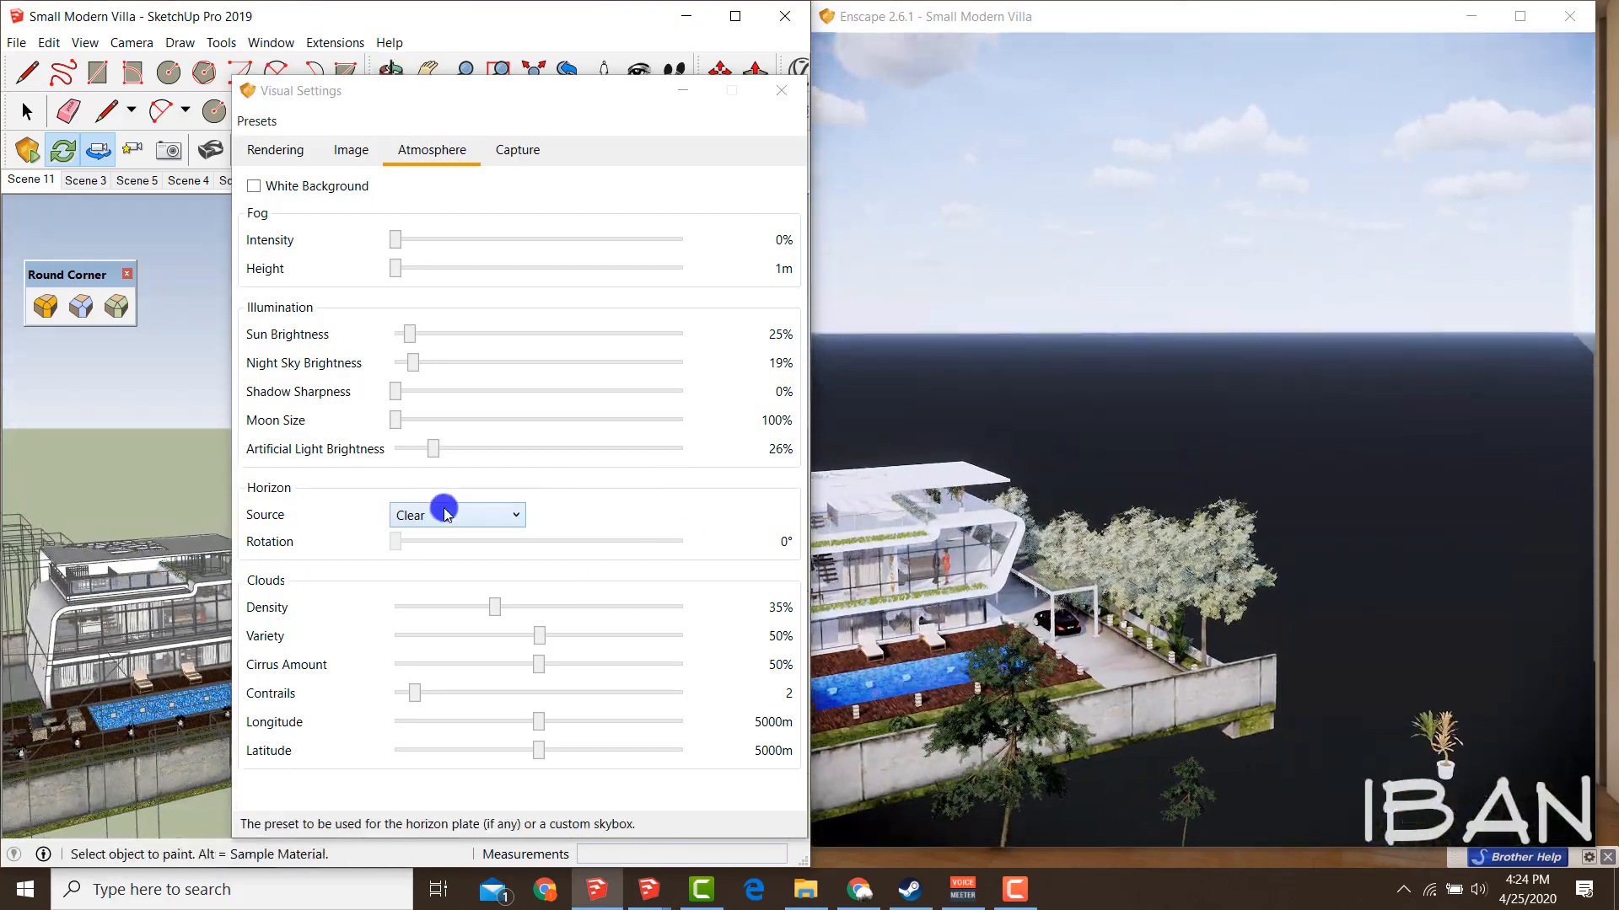
pyautogui.click(441, 514)
pyautogui.click(413, 586)
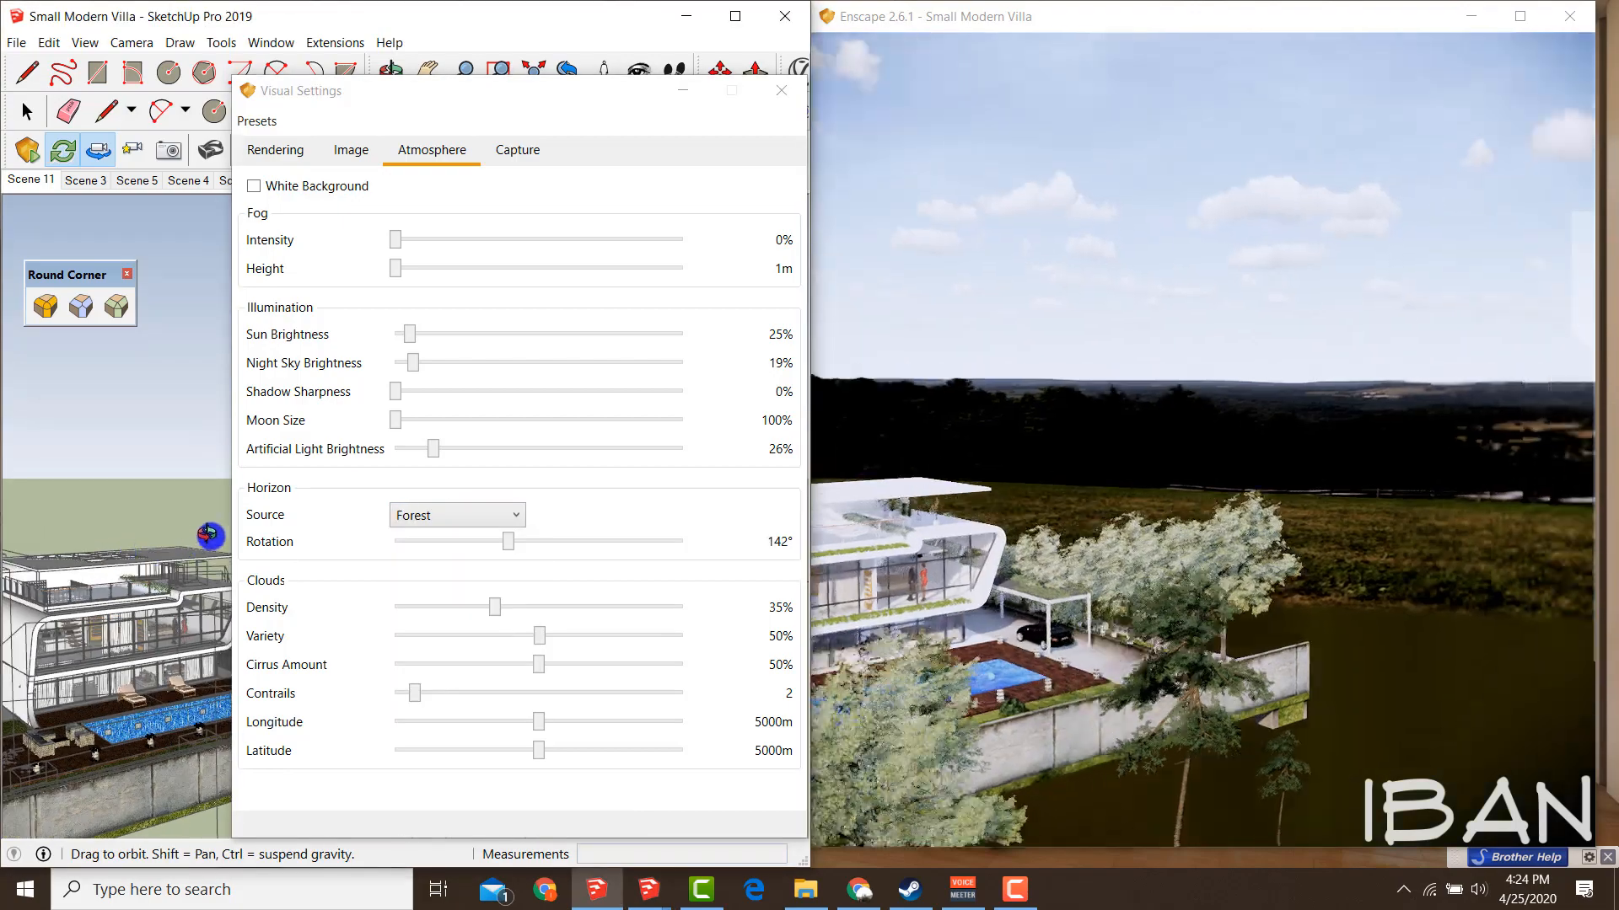
pyautogui.moveTo(245, 531)
pyautogui.mouseDown(button='middle')
pyautogui.moveTo(101, 549)
pyautogui.moveTo(422, 549)
pyautogui.mouseUp(button='middle')
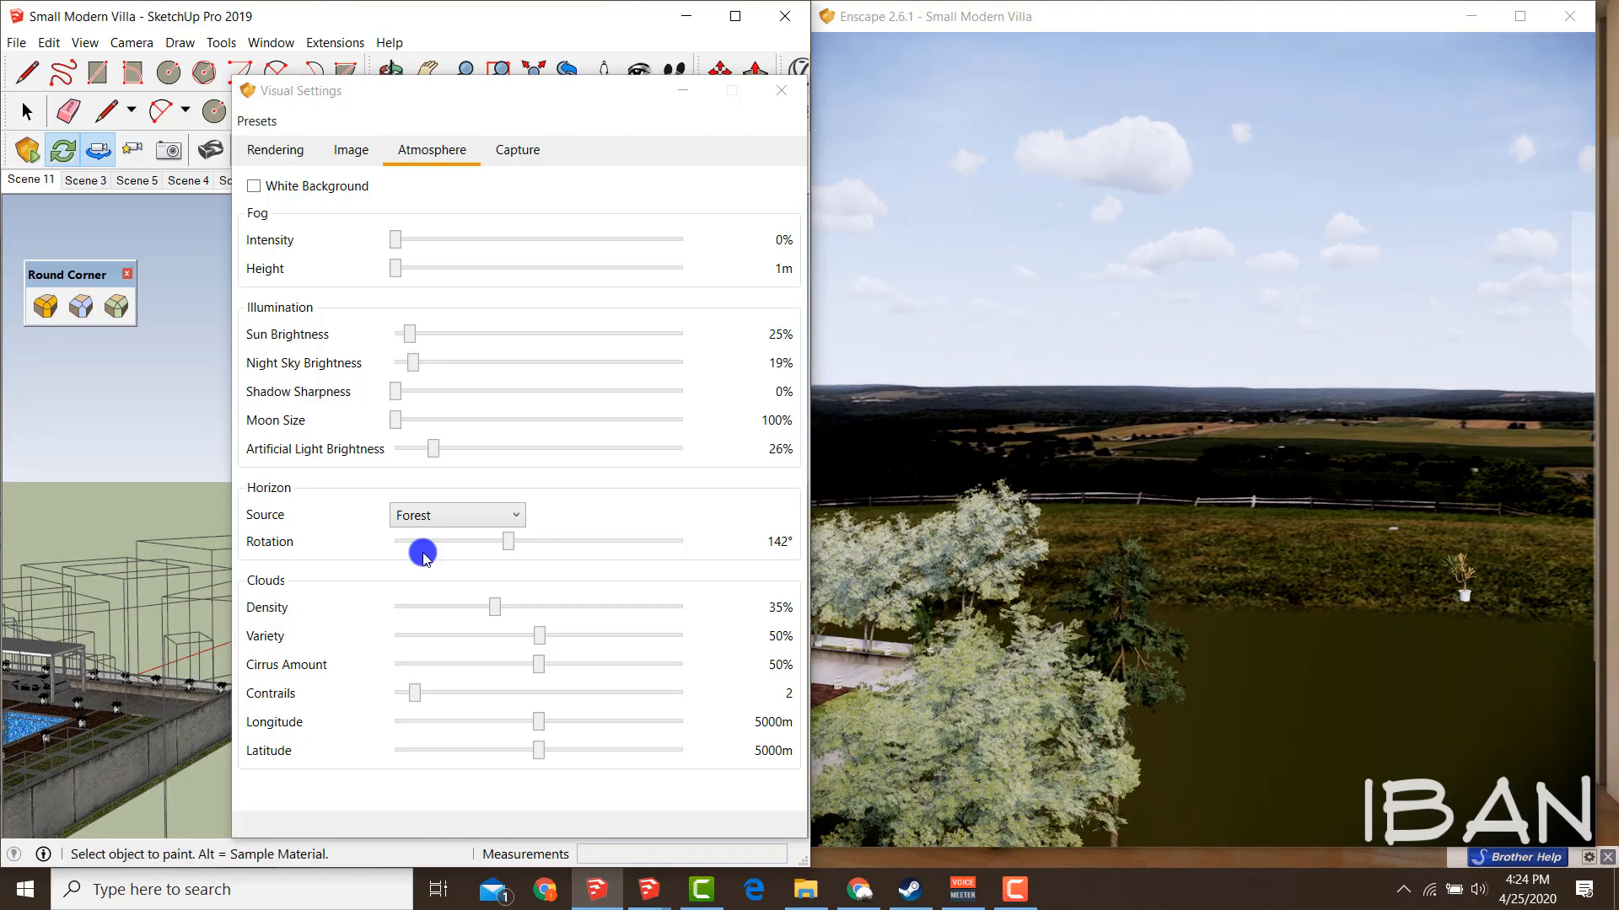
# Try the Mountains and Construction Site horizon sources around the villa.
pyautogui.click(424, 517)
pyautogui.click(424, 607)
pyautogui.moveTo(219, 533); pyautogui.dragTo(471, 524, button='middle')
pyautogui.click(470, 523)
pyautogui.click(464, 628)
# Try the Town, Urban and White Ground horizon sources around the villa.
pyautogui.click(460, 518)
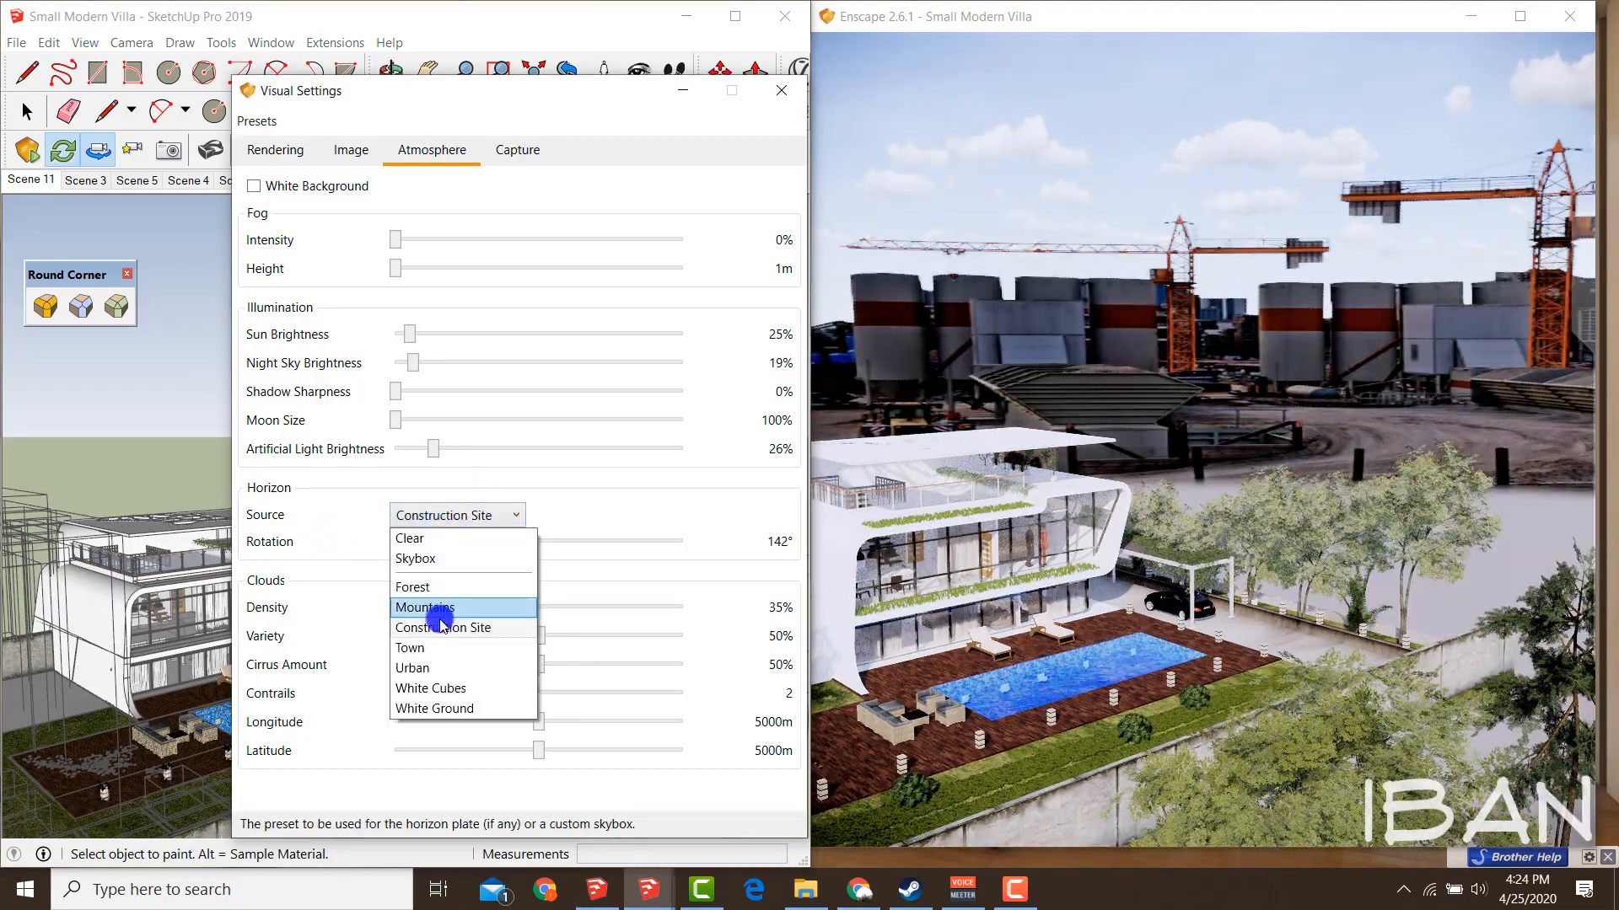
pyautogui.click(442, 648)
pyautogui.click(449, 519)
pyautogui.click(447, 669)
pyautogui.click(455, 518)
pyautogui.click(434, 708)
# Check the Skybox horizon source with its loaded HDR file, and return the horizon source to White Ground.
pyautogui.click(458, 518)
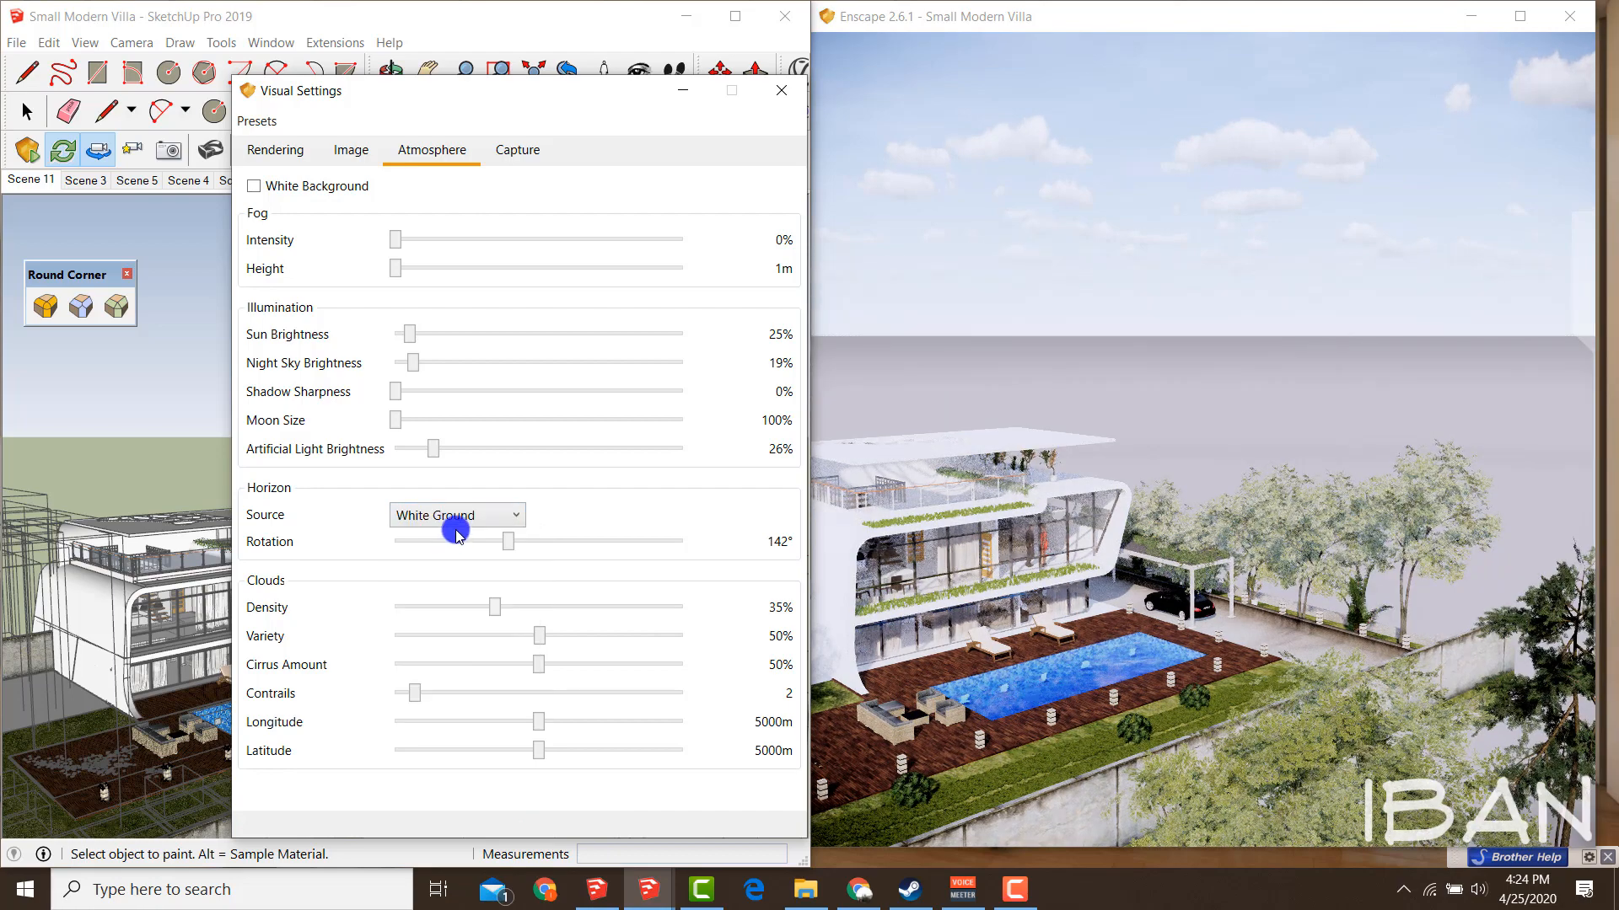
pyautogui.click(444, 560)
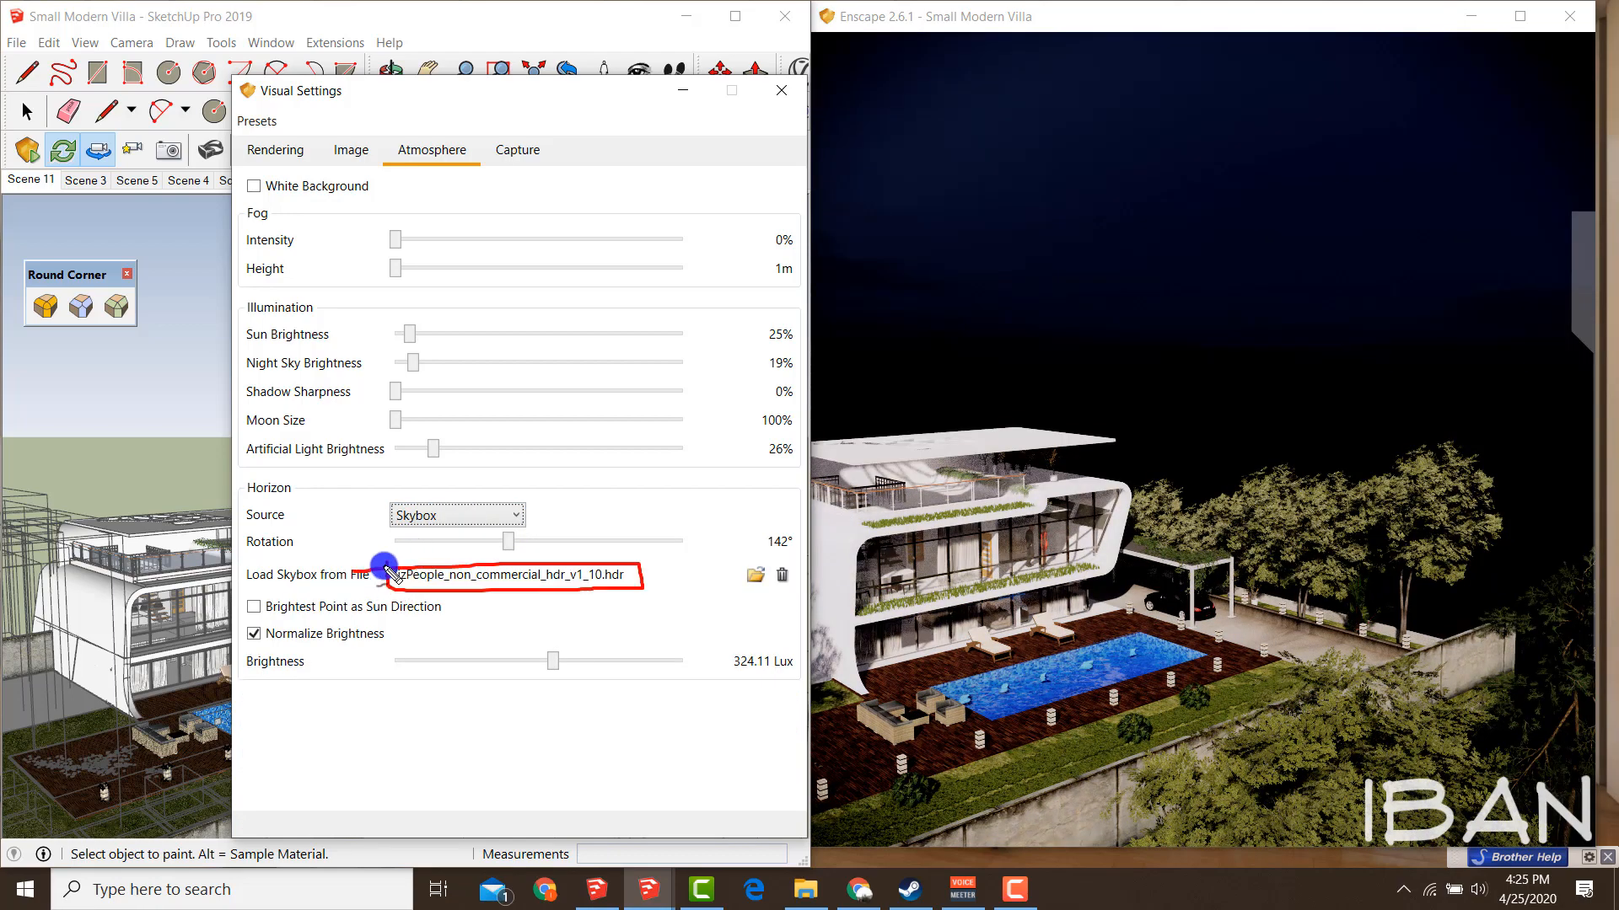
pyautogui.moveTo(384, 567)
pyautogui.mouseDown()
pyautogui.moveTo(658, 585)
pyautogui.moveTo(488, 567)
pyautogui.moveTo(331, 580)
pyautogui.moveTo(412, 520)
pyautogui.mouseUp()
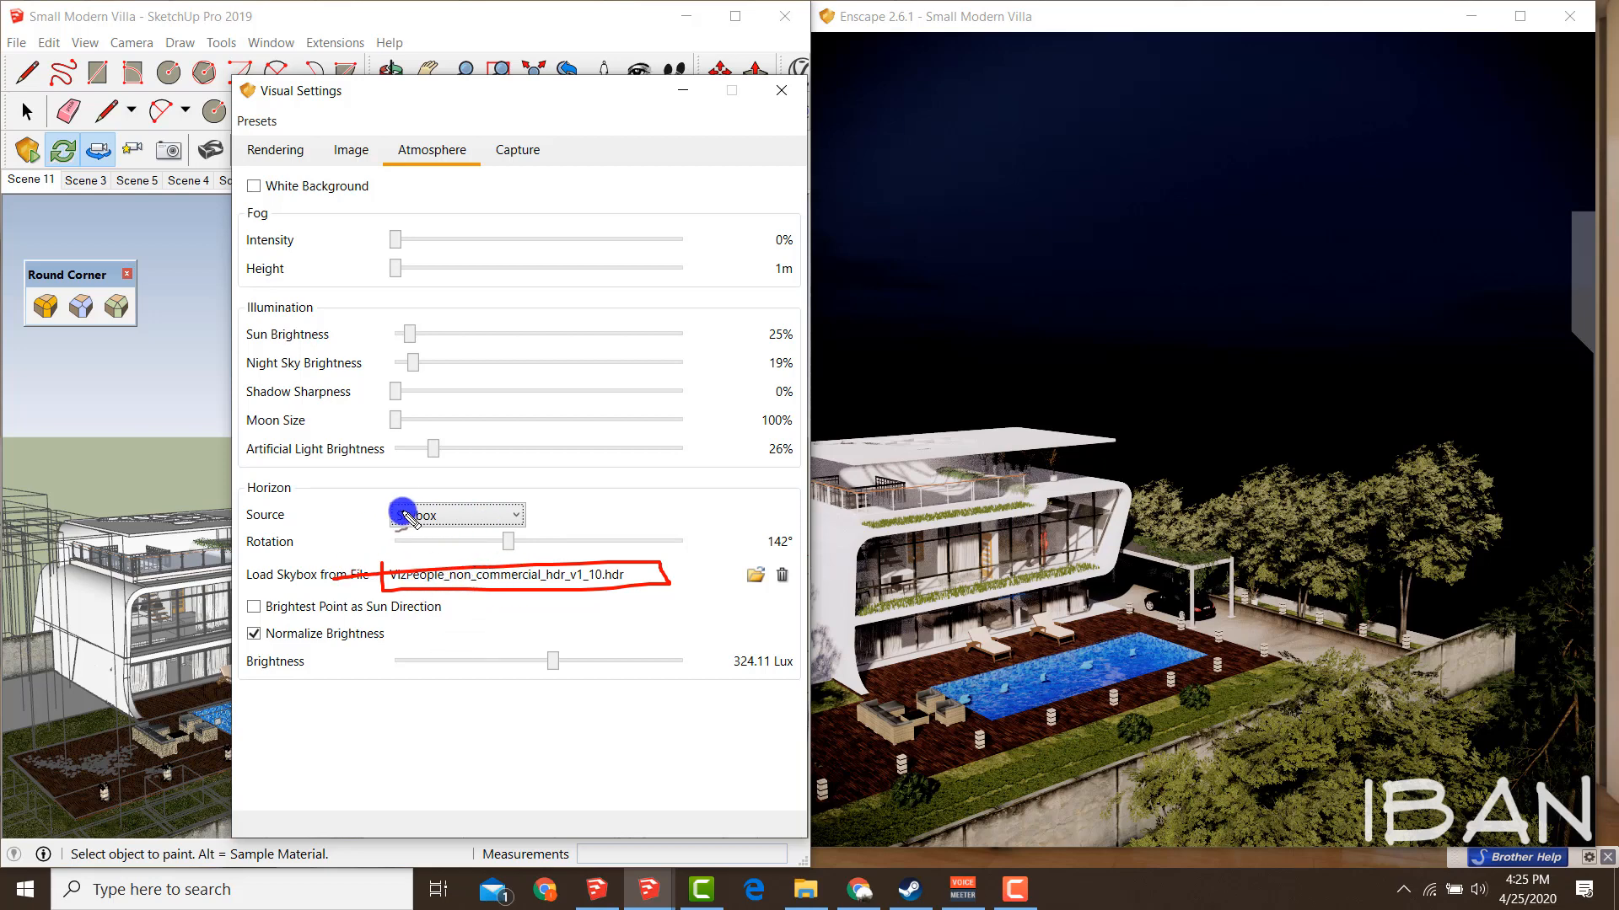
pyautogui.press('Escape')
pyautogui.click(453, 516)
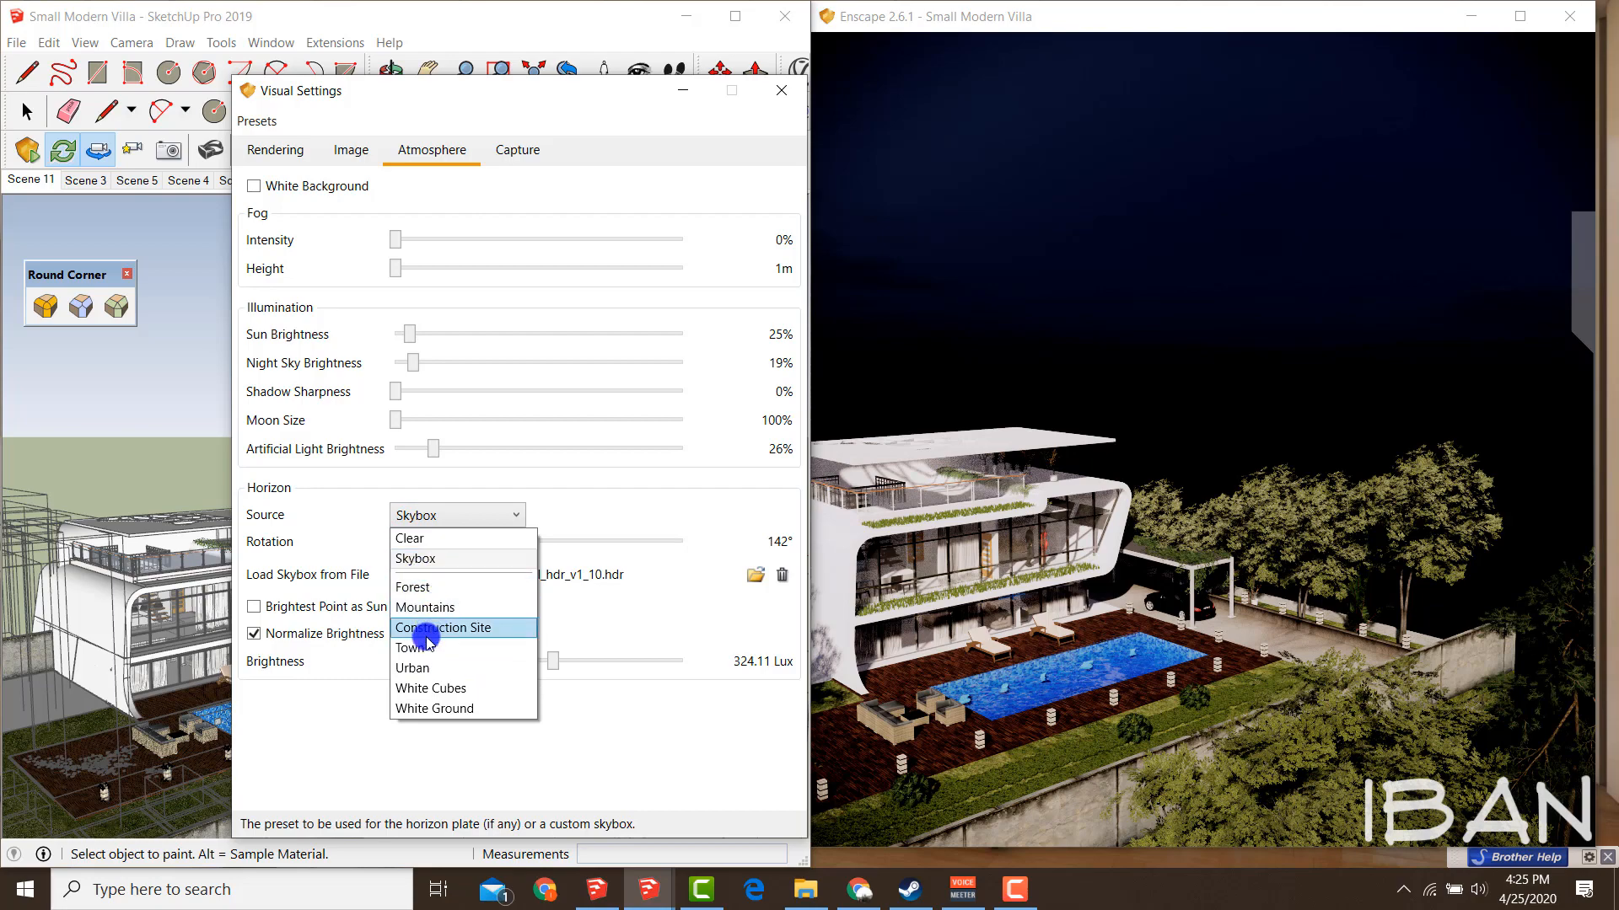
pyautogui.click(438, 708)
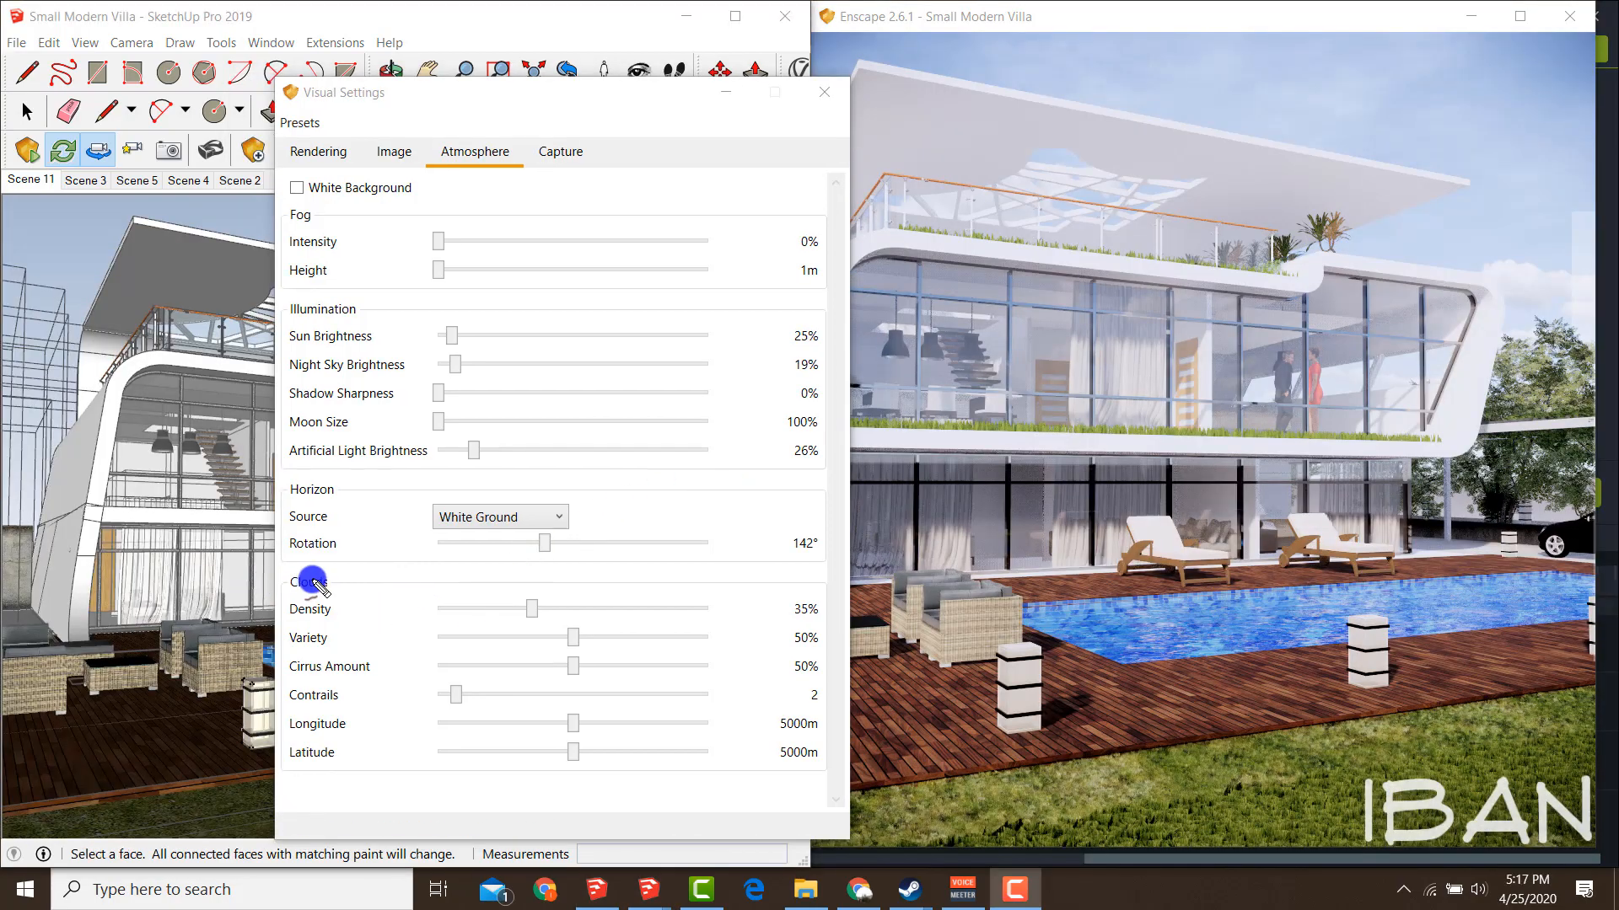
# Increase the cloud density to 76% and move the settings window clear of the render preview.
pyautogui.moveTo(311, 575)
pyautogui.mouseDown()
pyautogui.moveTo(327, 561)
pyautogui.moveTo(292, 571)
pyautogui.mouseUp()
pyautogui.press('Escape')
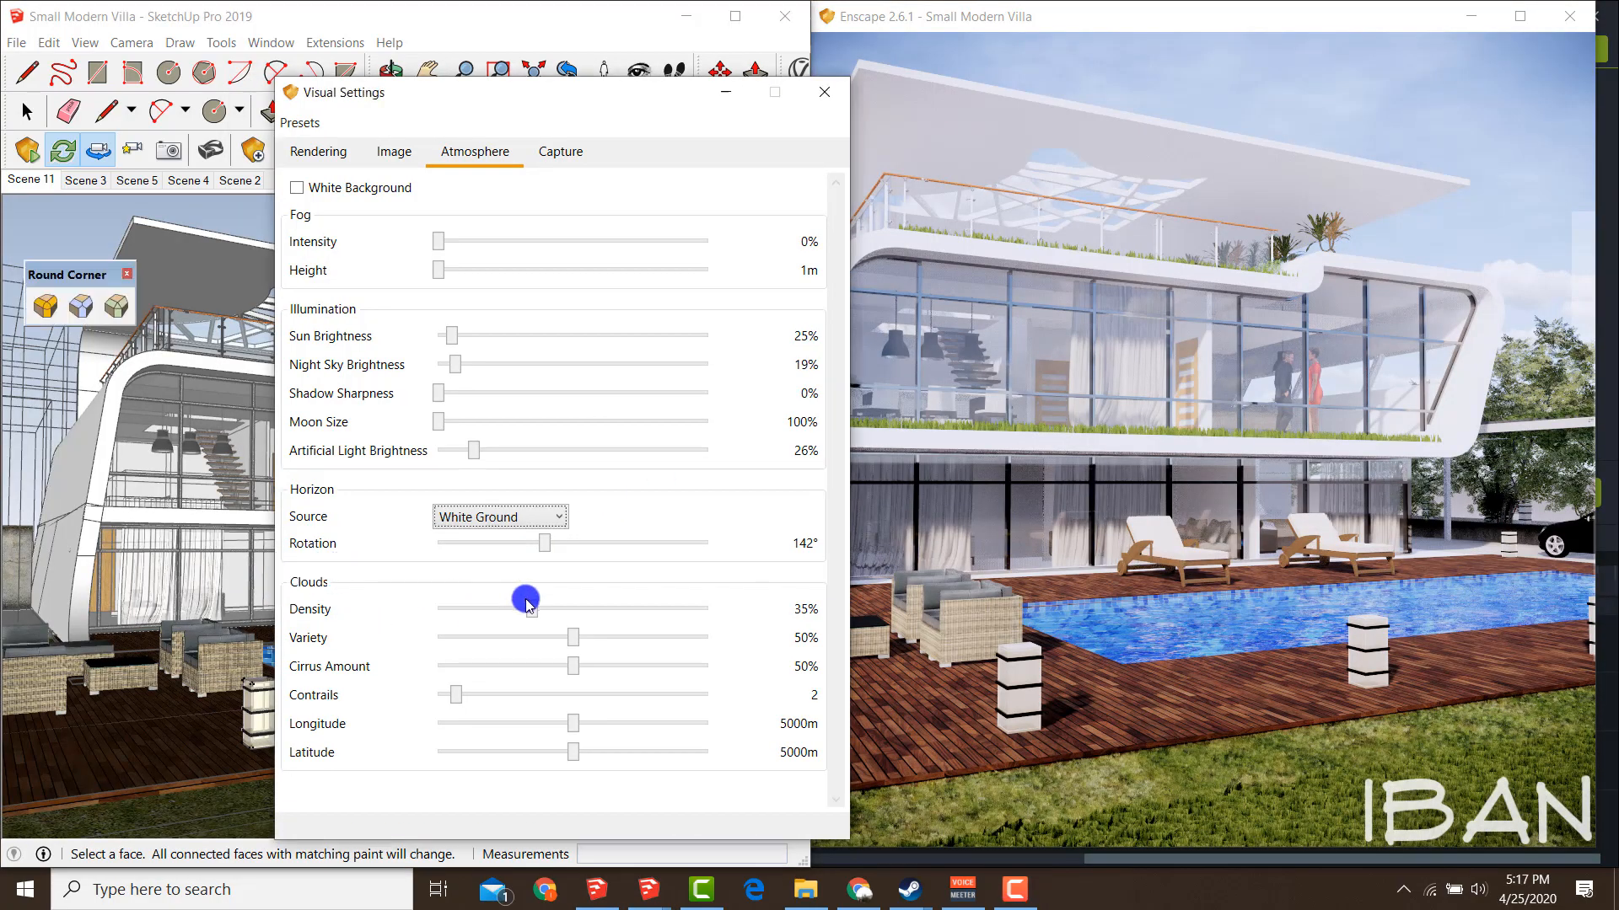
pyautogui.moveTo(532, 612); pyautogui.dragTo(679, 608)
pyautogui.click(544, 101)
pyautogui.moveTo(545, 101); pyautogui.dragTo(445, 92)
pyautogui.click(1171, 532)
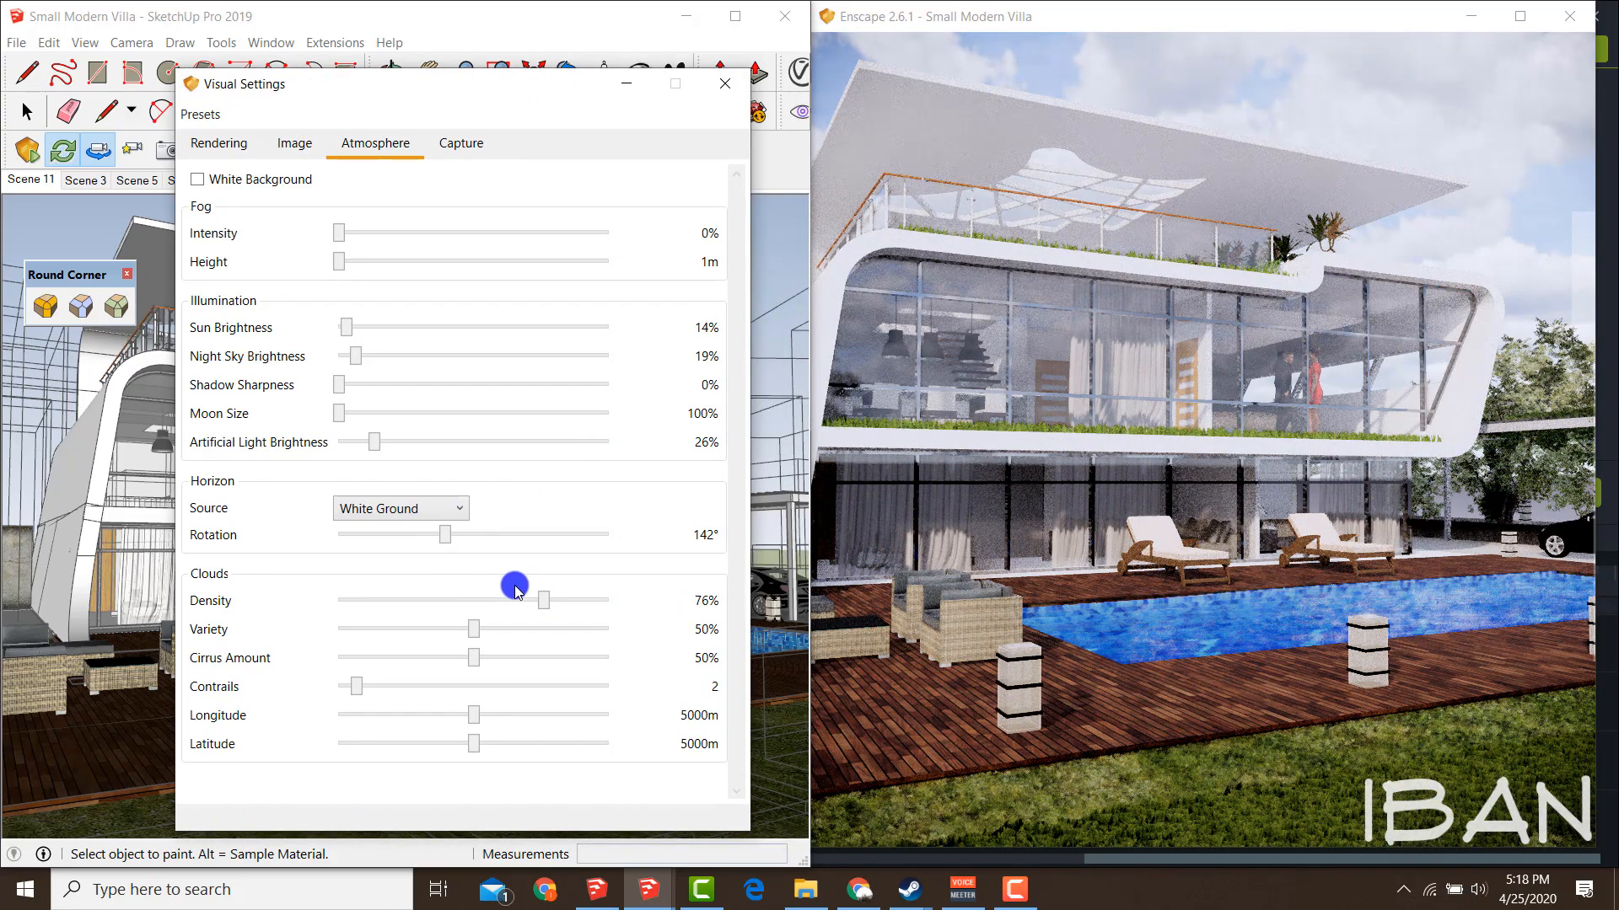
# Try cloud density at 100% with sun brightness at 183%, and settle on 72% cloud density and 25% sun brightness.
pyautogui.moveTo(547, 605); pyautogui.dragTo(658, 593)
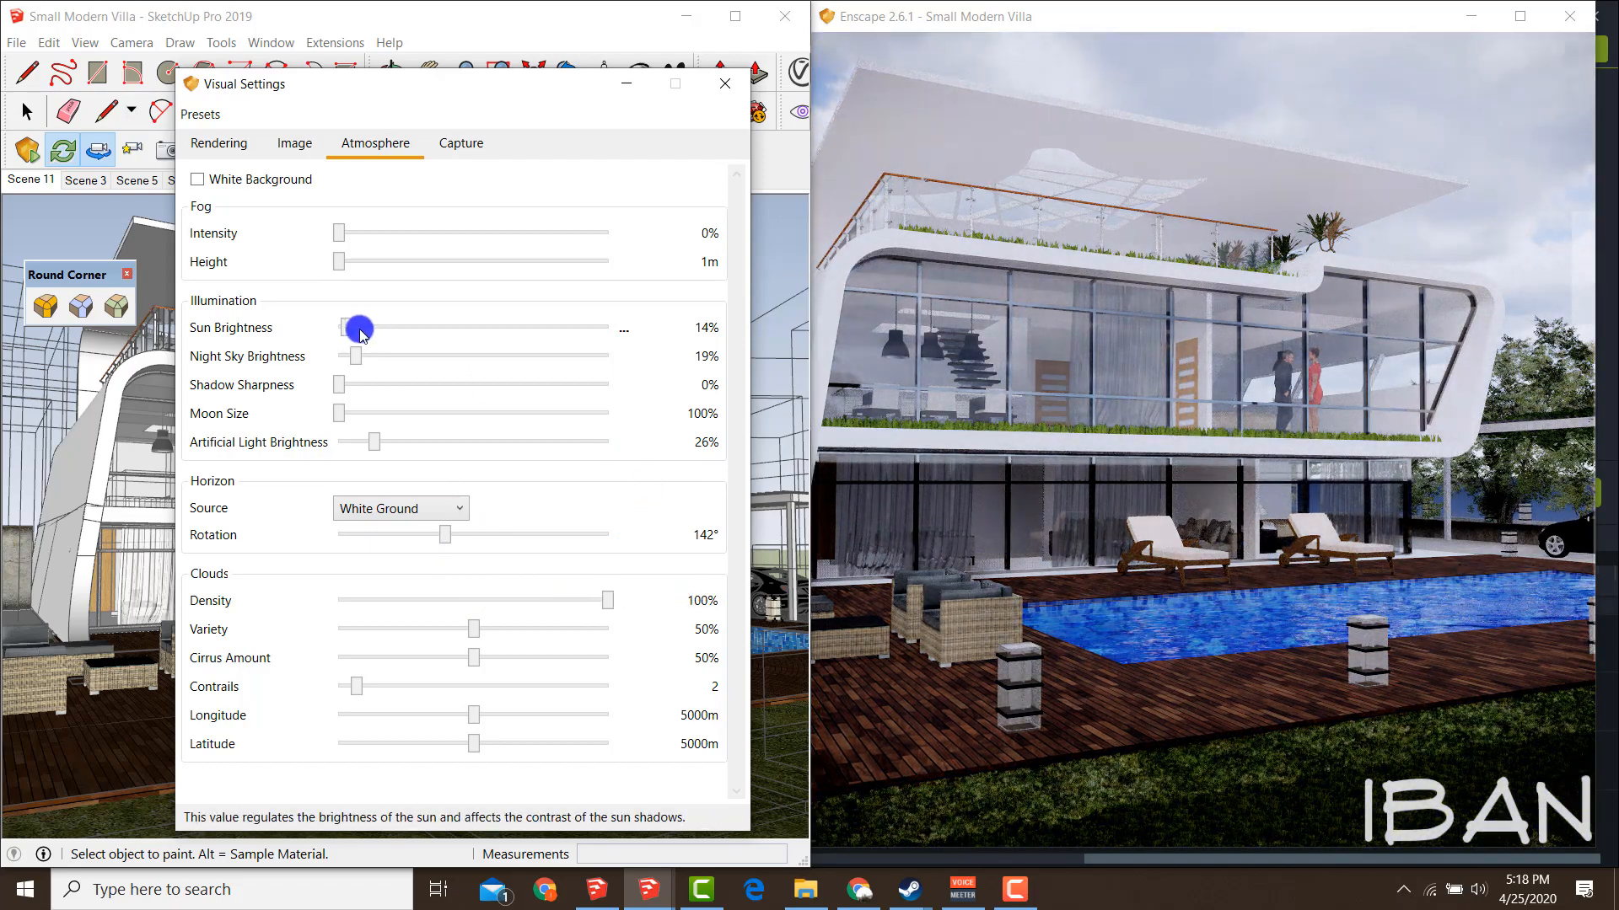
pyautogui.moveTo(347, 334); pyautogui.dragTo(437, 330)
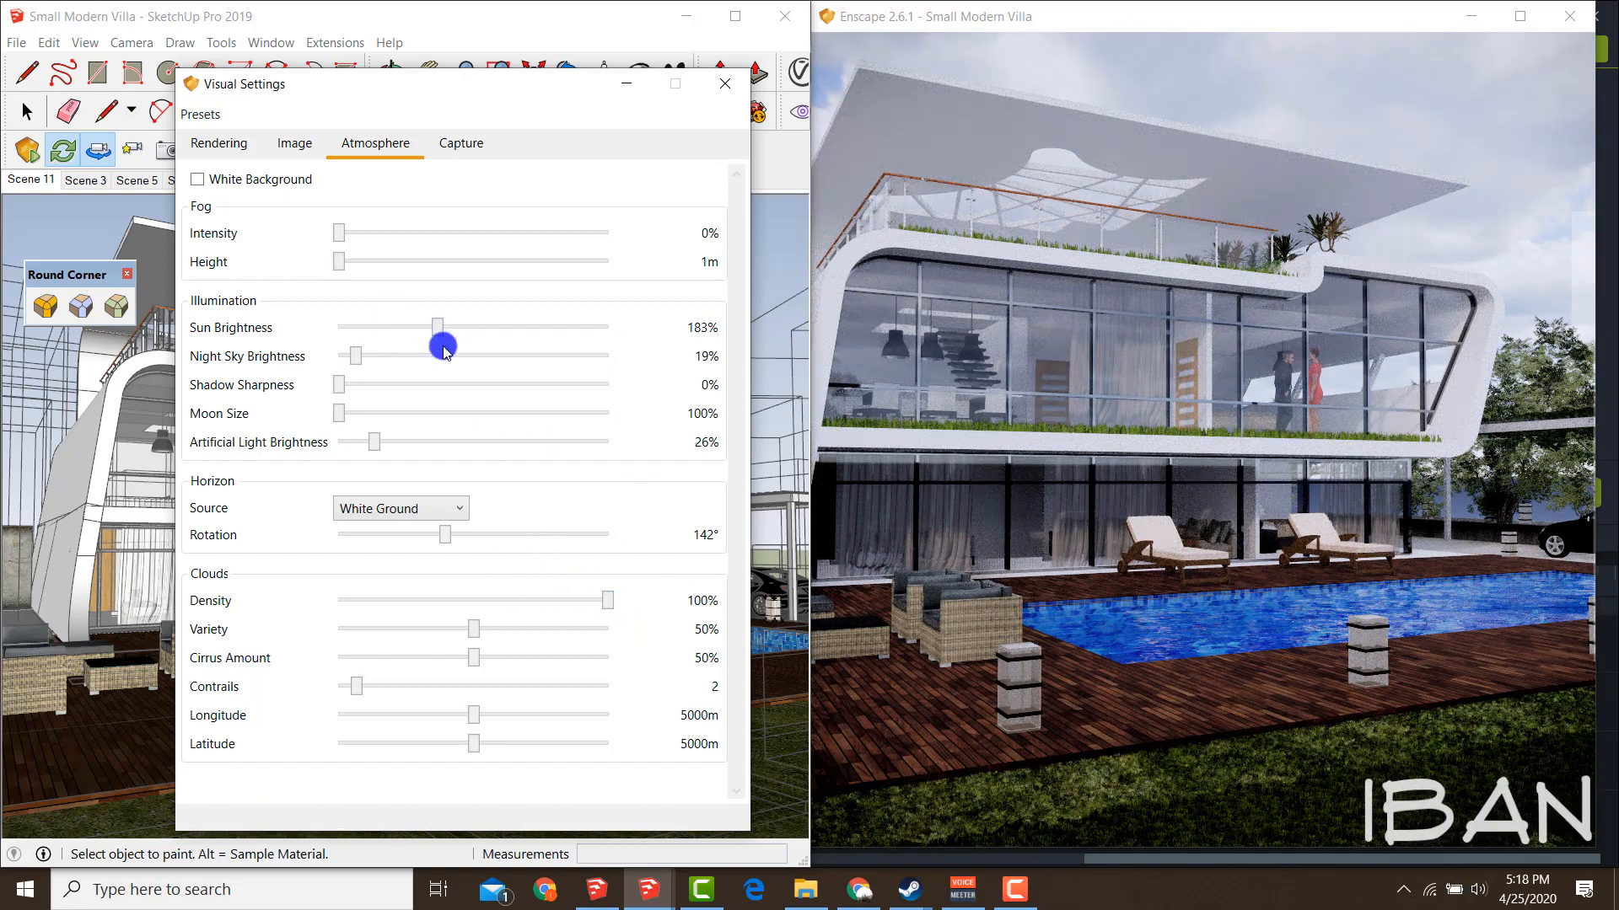
pyautogui.moveTo(610, 607); pyautogui.dragTo(532, 601)
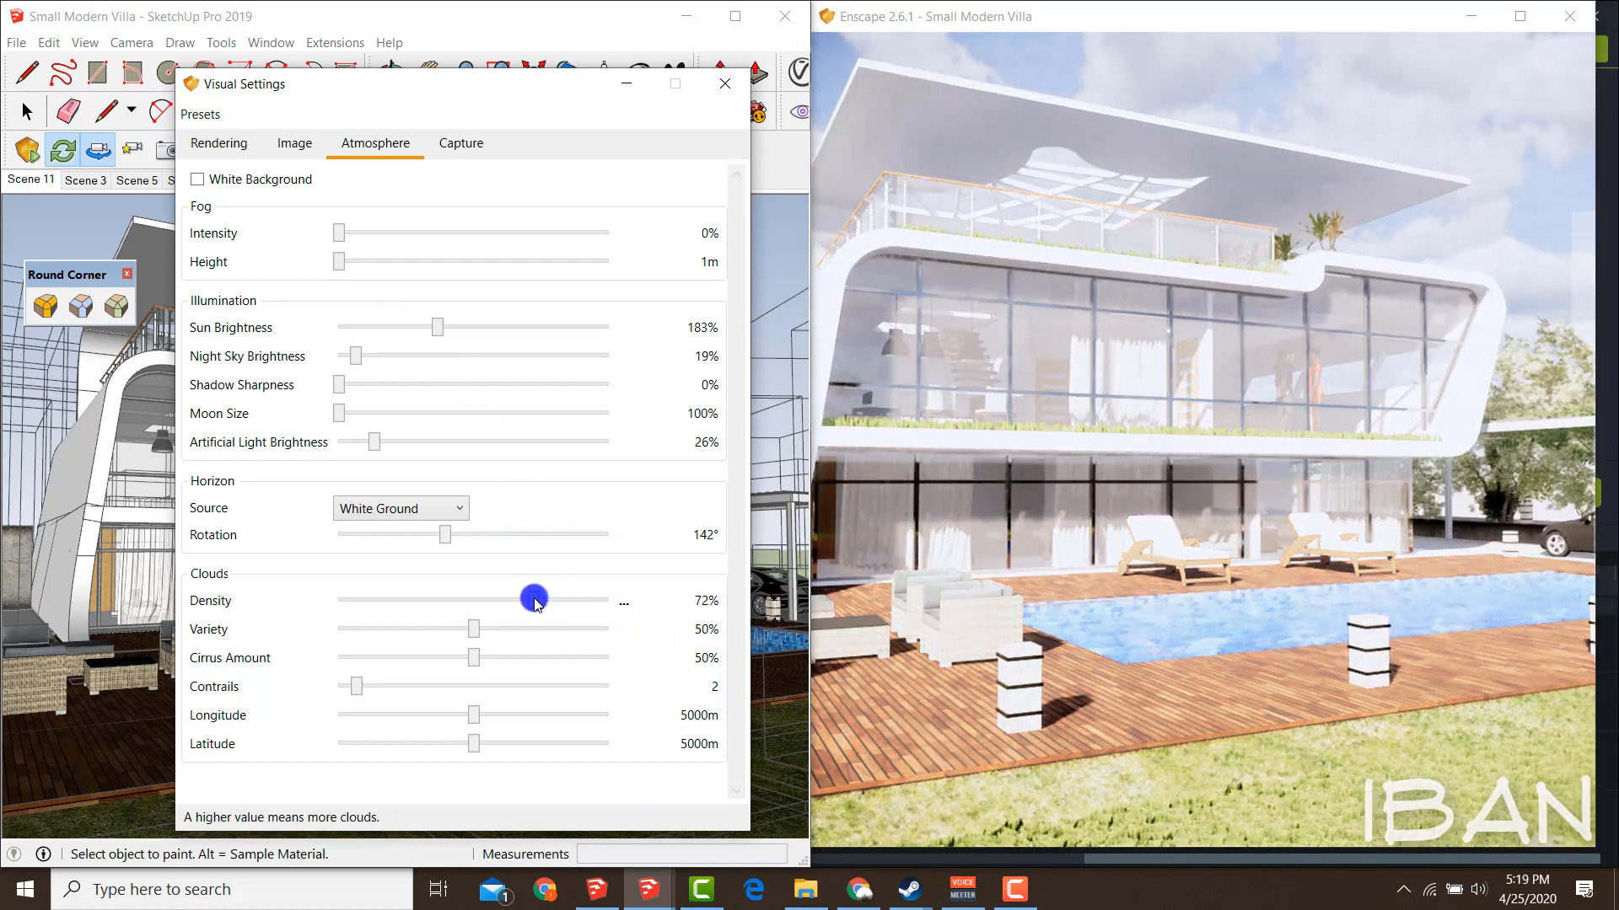
pyautogui.moveTo(438, 334); pyautogui.dragTo(352, 329)
pyautogui.moveTo(239, 629)
pyautogui.mouseDown()
pyautogui.moveTo(278, 643)
pyautogui.moveTo(281, 747)
pyautogui.moveTo(261, 744)
pyautogui.mouseUp()
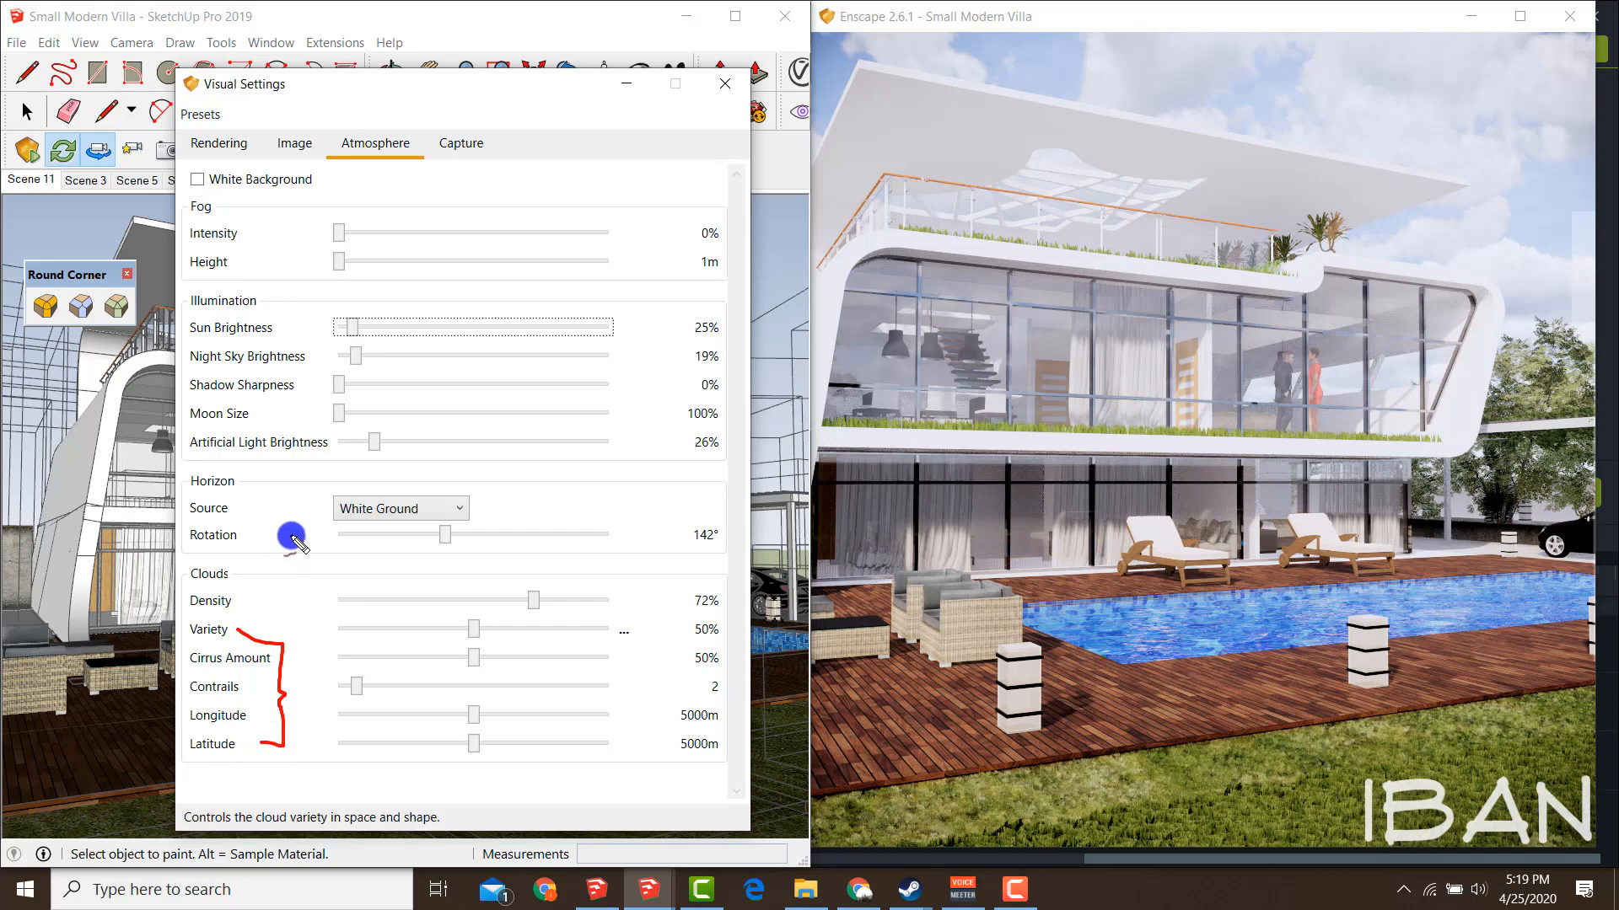
pyautogui.press('Escape')
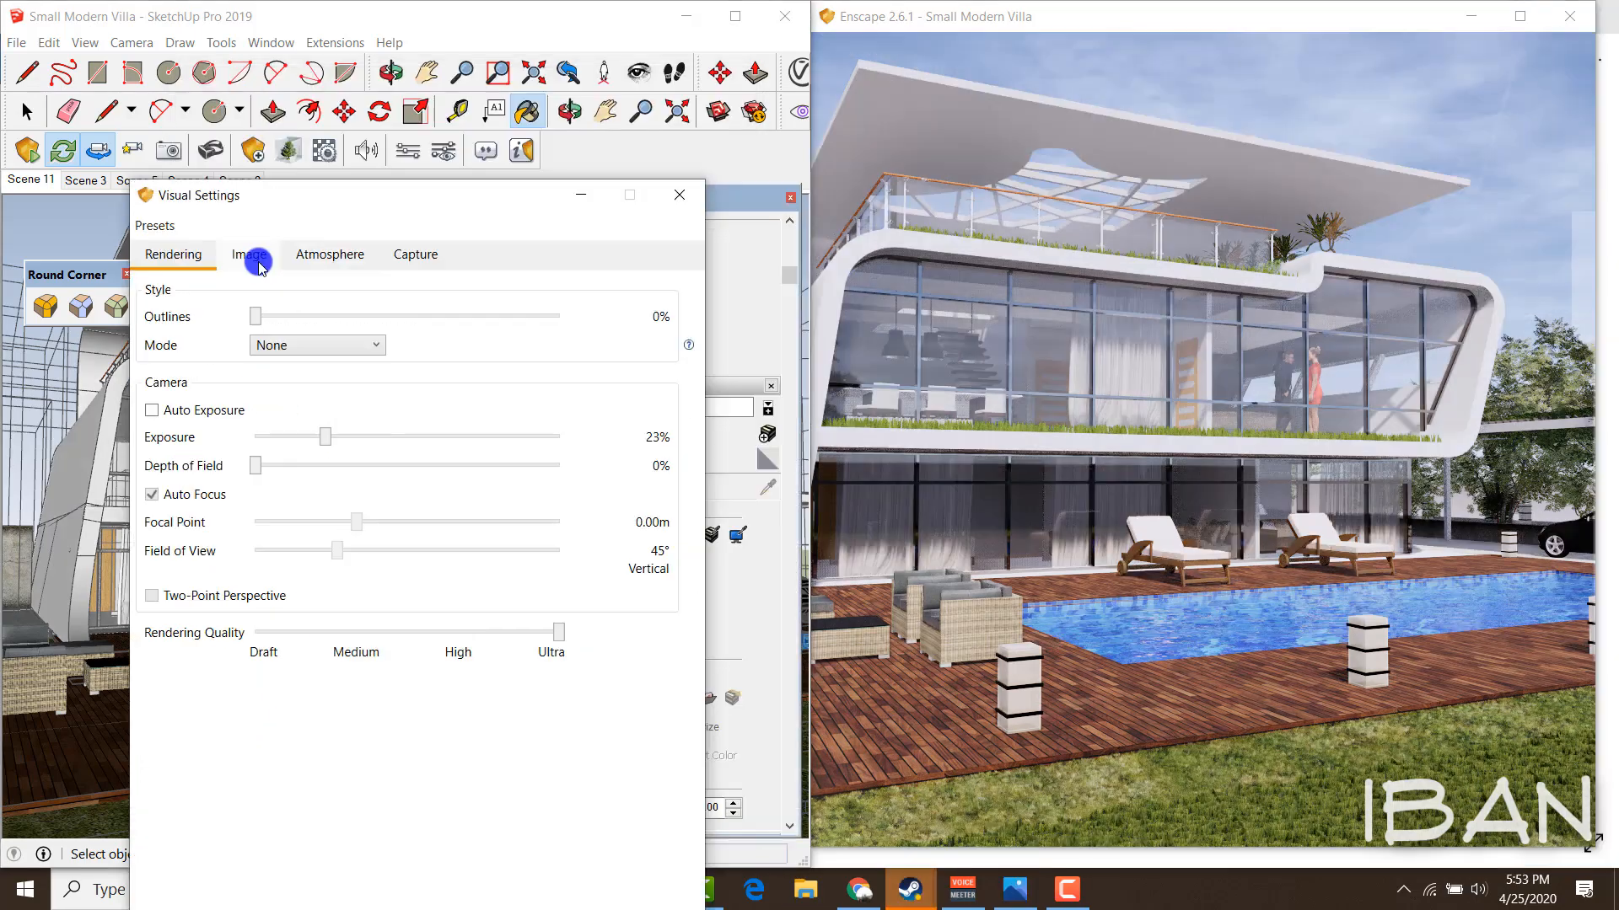
# Try the camera exposure at 9% and set it to 30% for a brighter villa render.
pyautogui.click(278, 255)
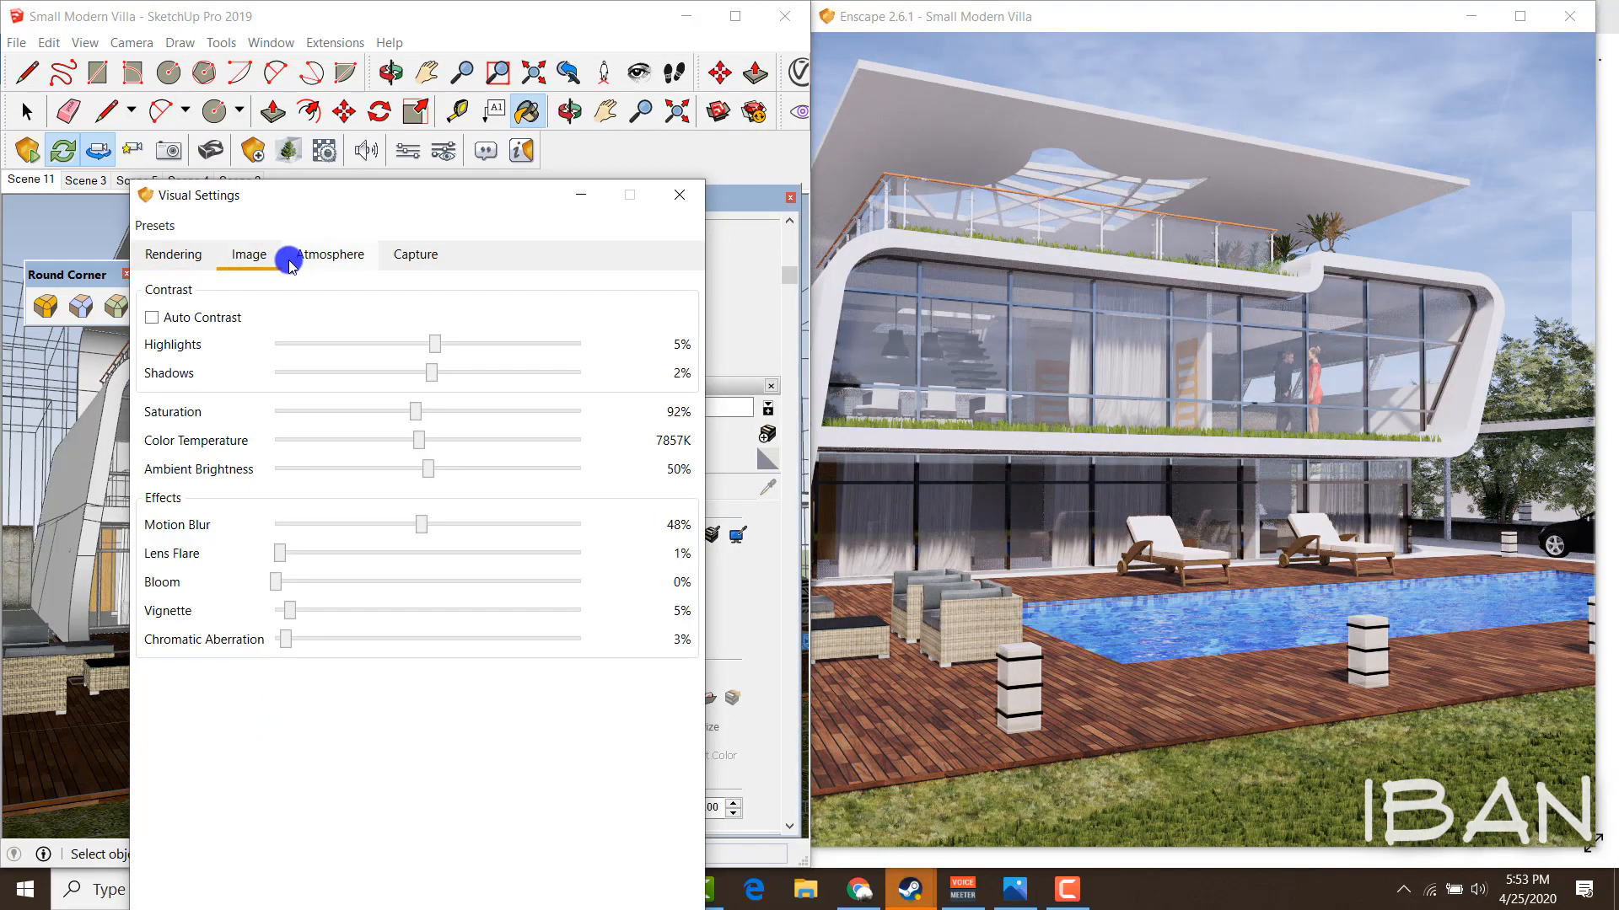
pyautogui.click(336, 255)
pyautogui.moveTo(322, 196); pyautogui.dragTo(389, 129)
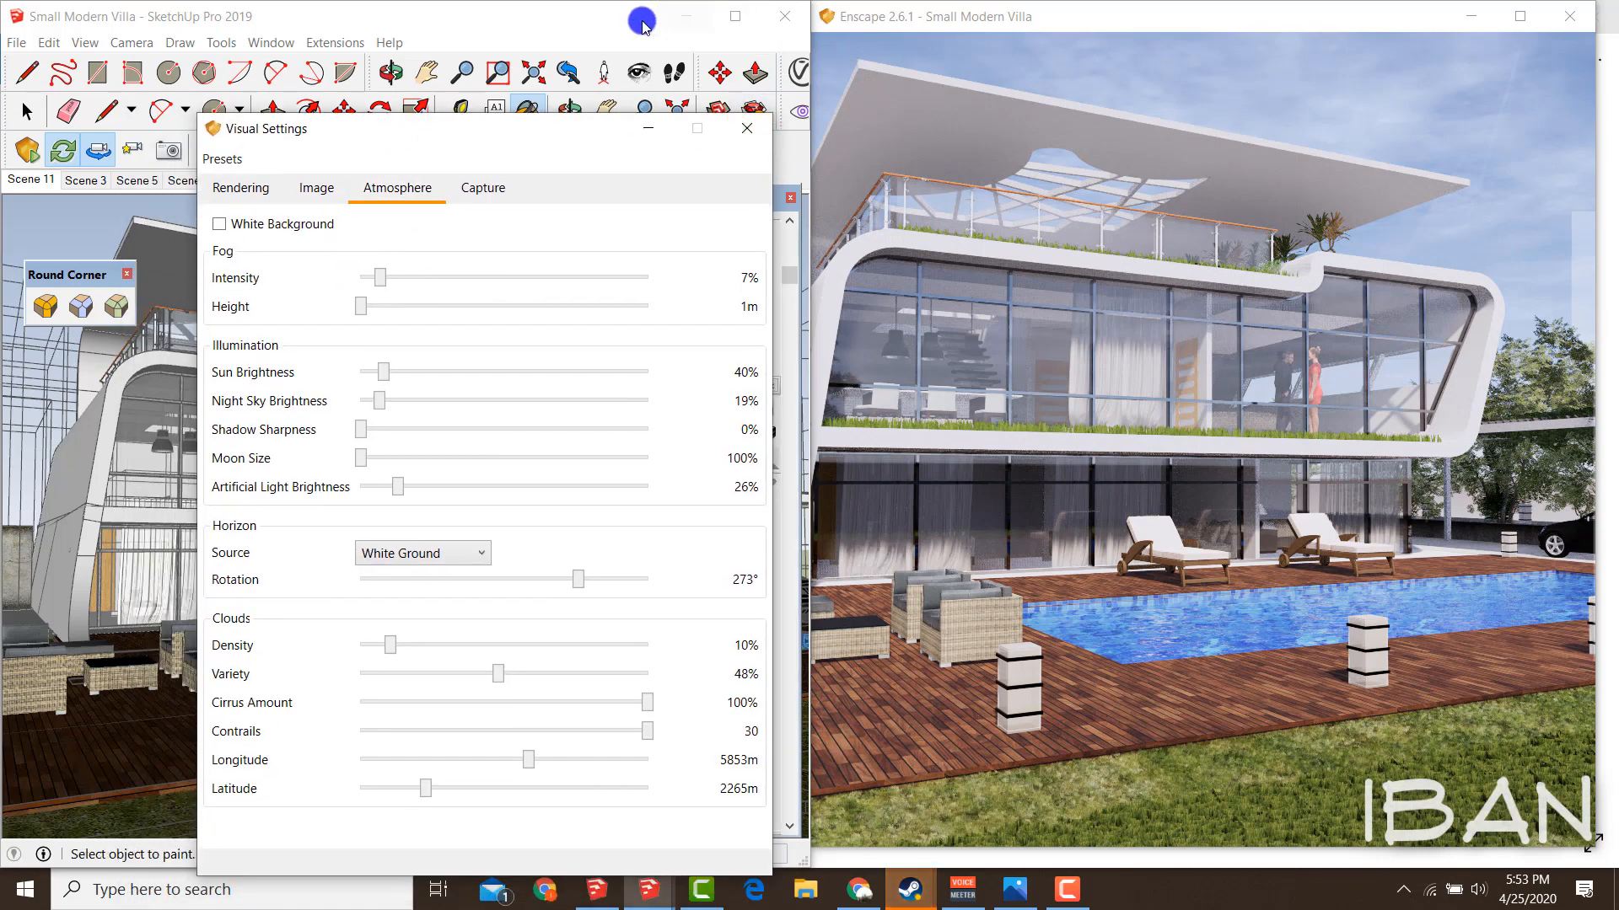
pyautogui.moveTo(329, 283)
pyautogui.click(268, 200)
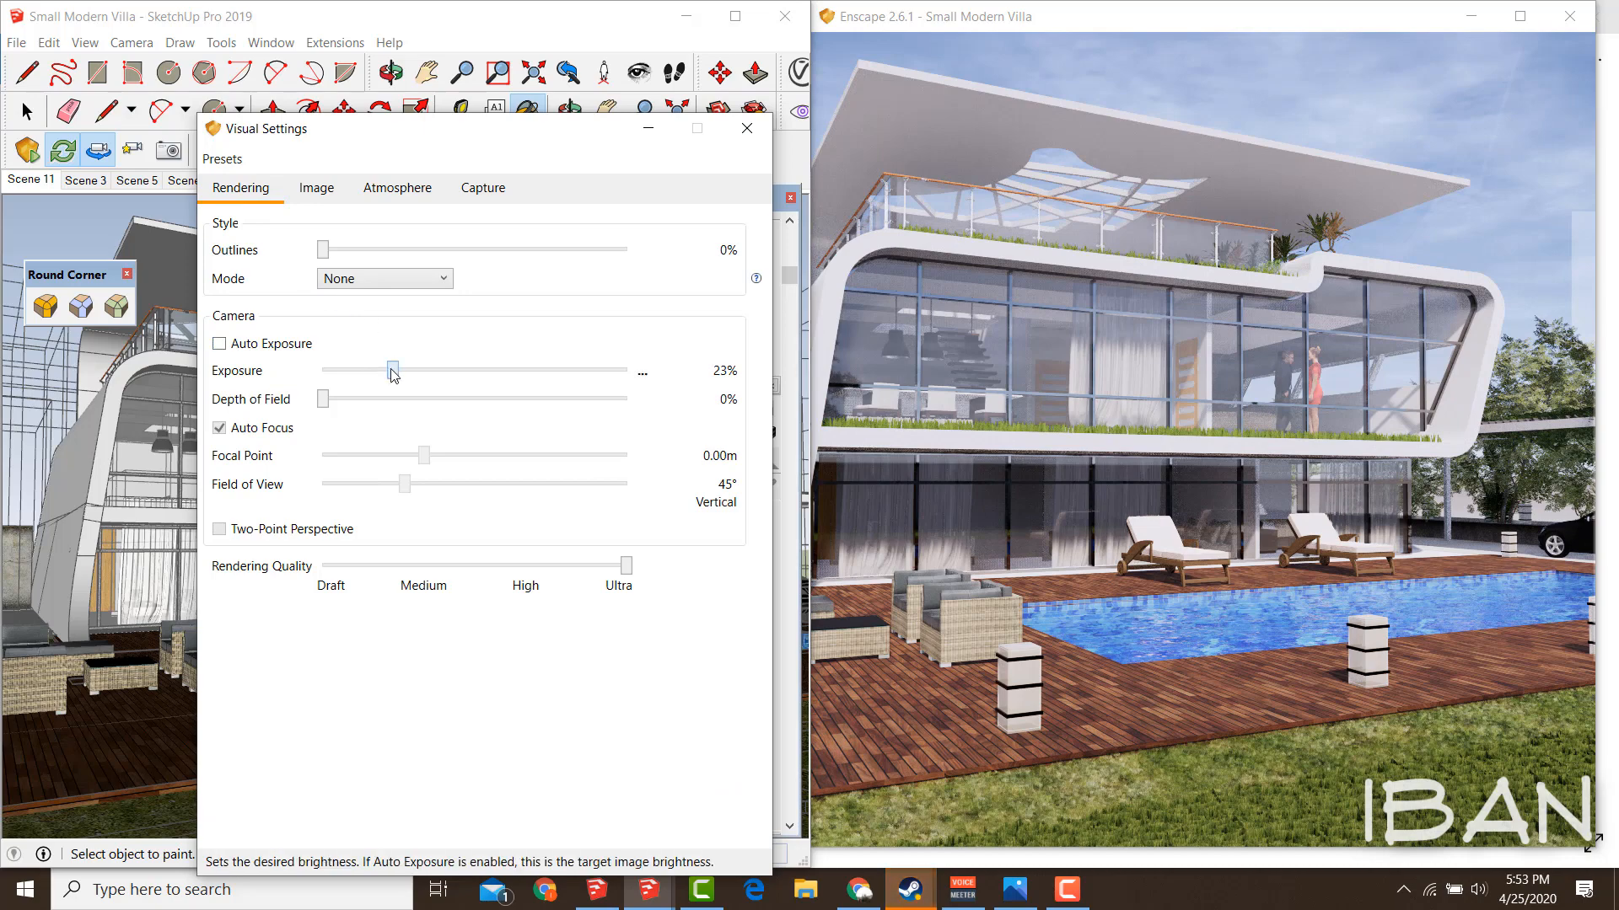
pyautogui.moveTo(393, 375); pyautogui.dragTo(356, 375)
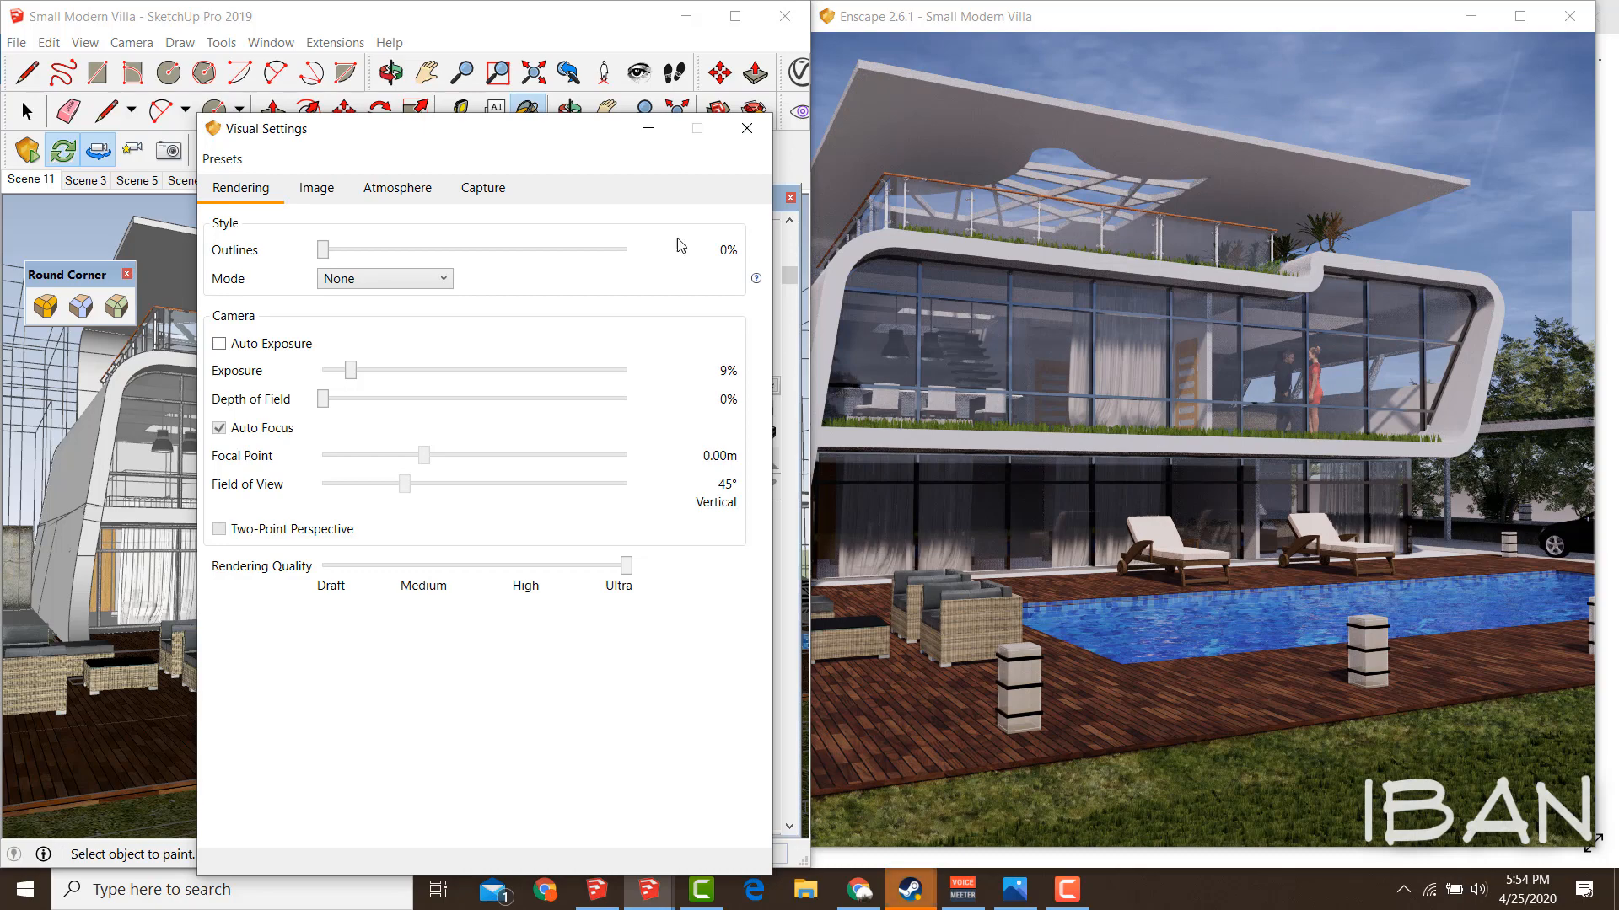
pyautogui.moveTo(351, 371); pyautogui.dragTo(424, 371)
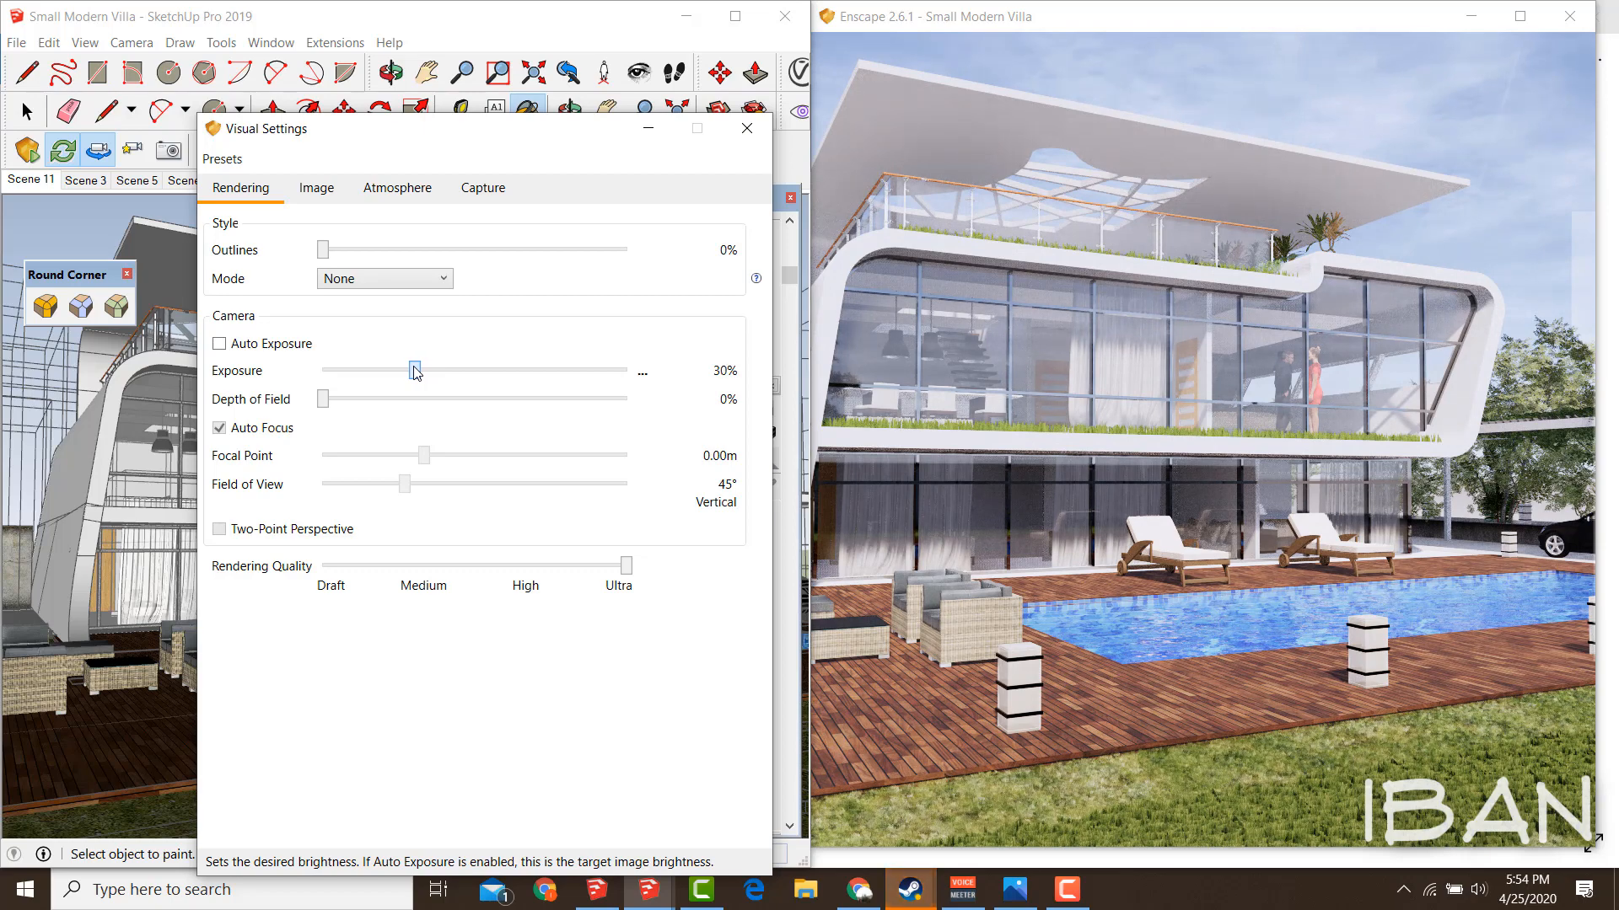
# Set the sun brightness to 34% and recheck the rendering and atmosphere settings.
pyautogui.click(397, 189)
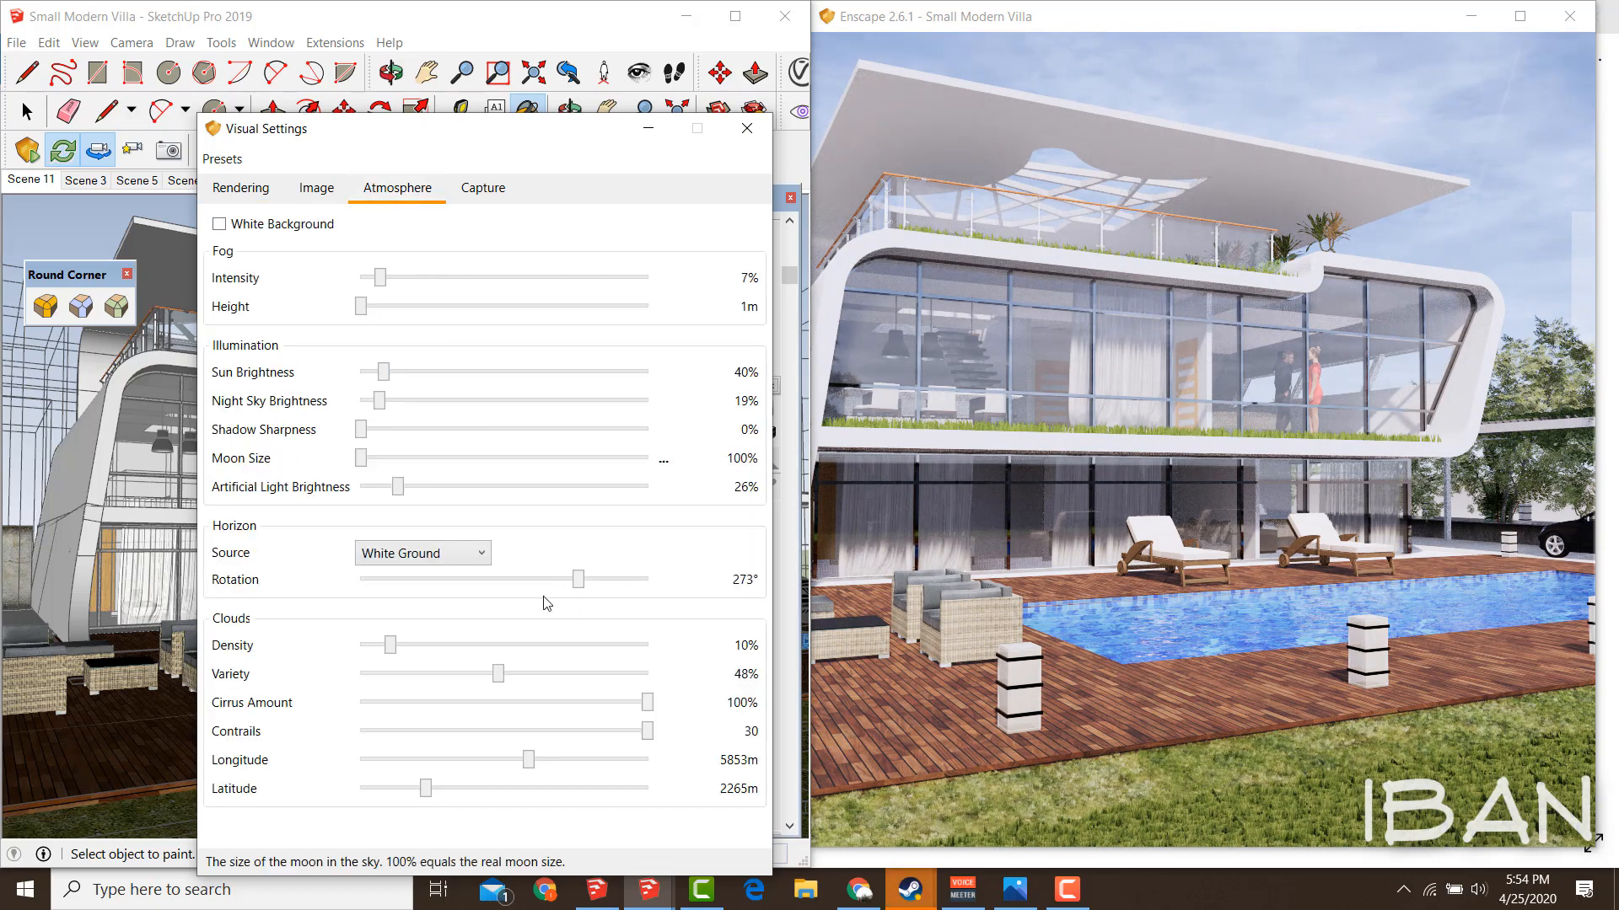
pyautogui.moveTo(386, 376); pyautogui.dragTo(382, 376)
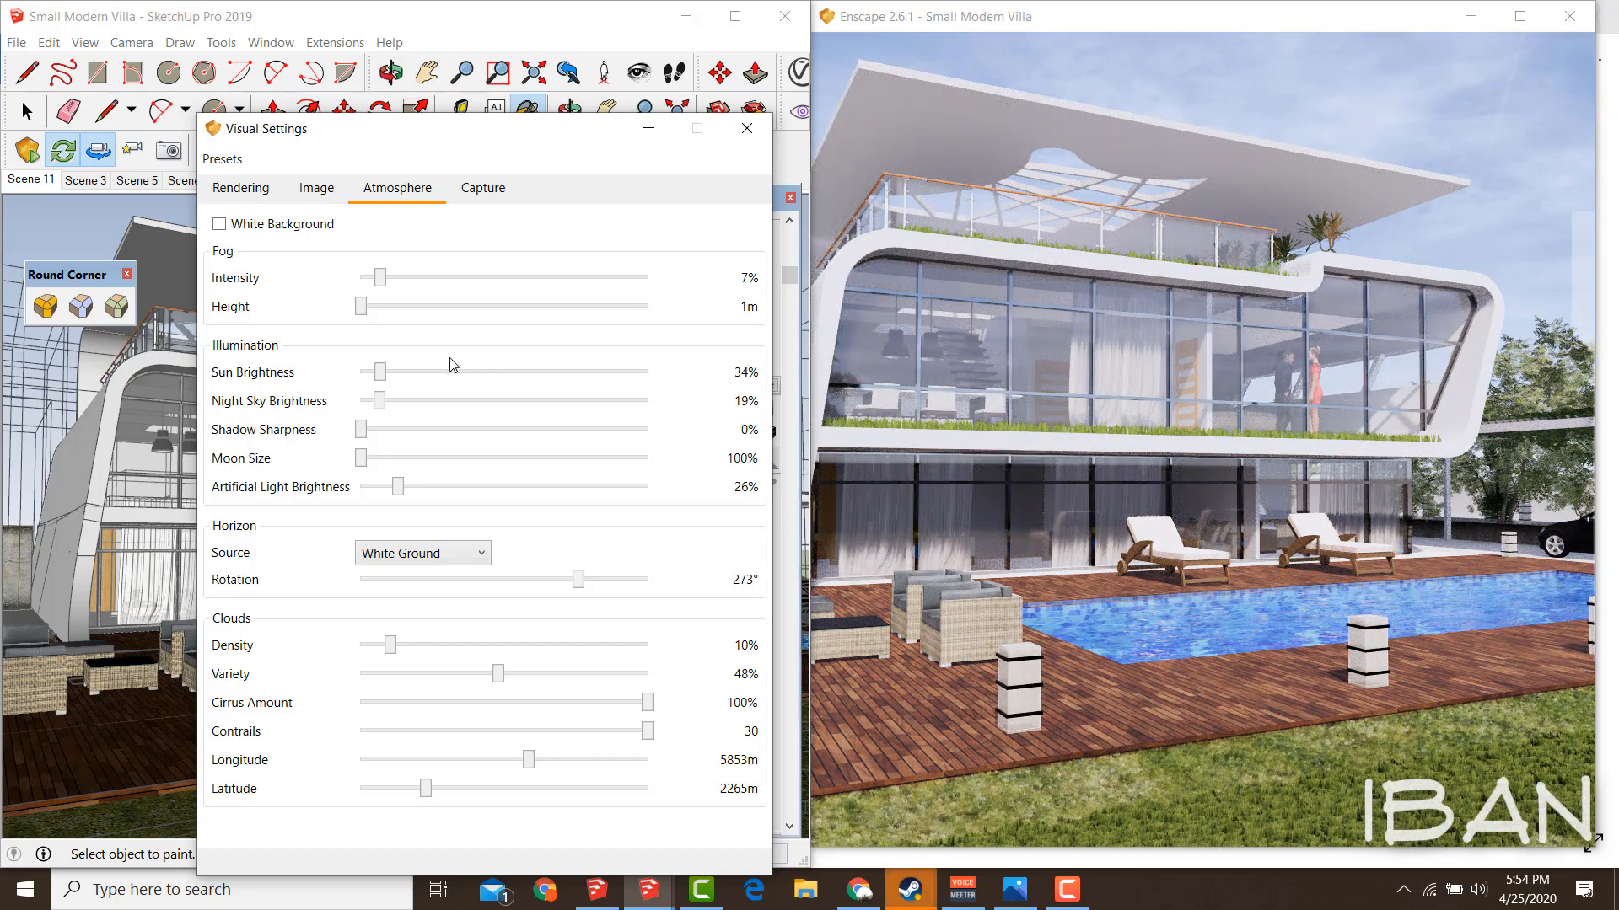
pyautogui.click(245, 187)
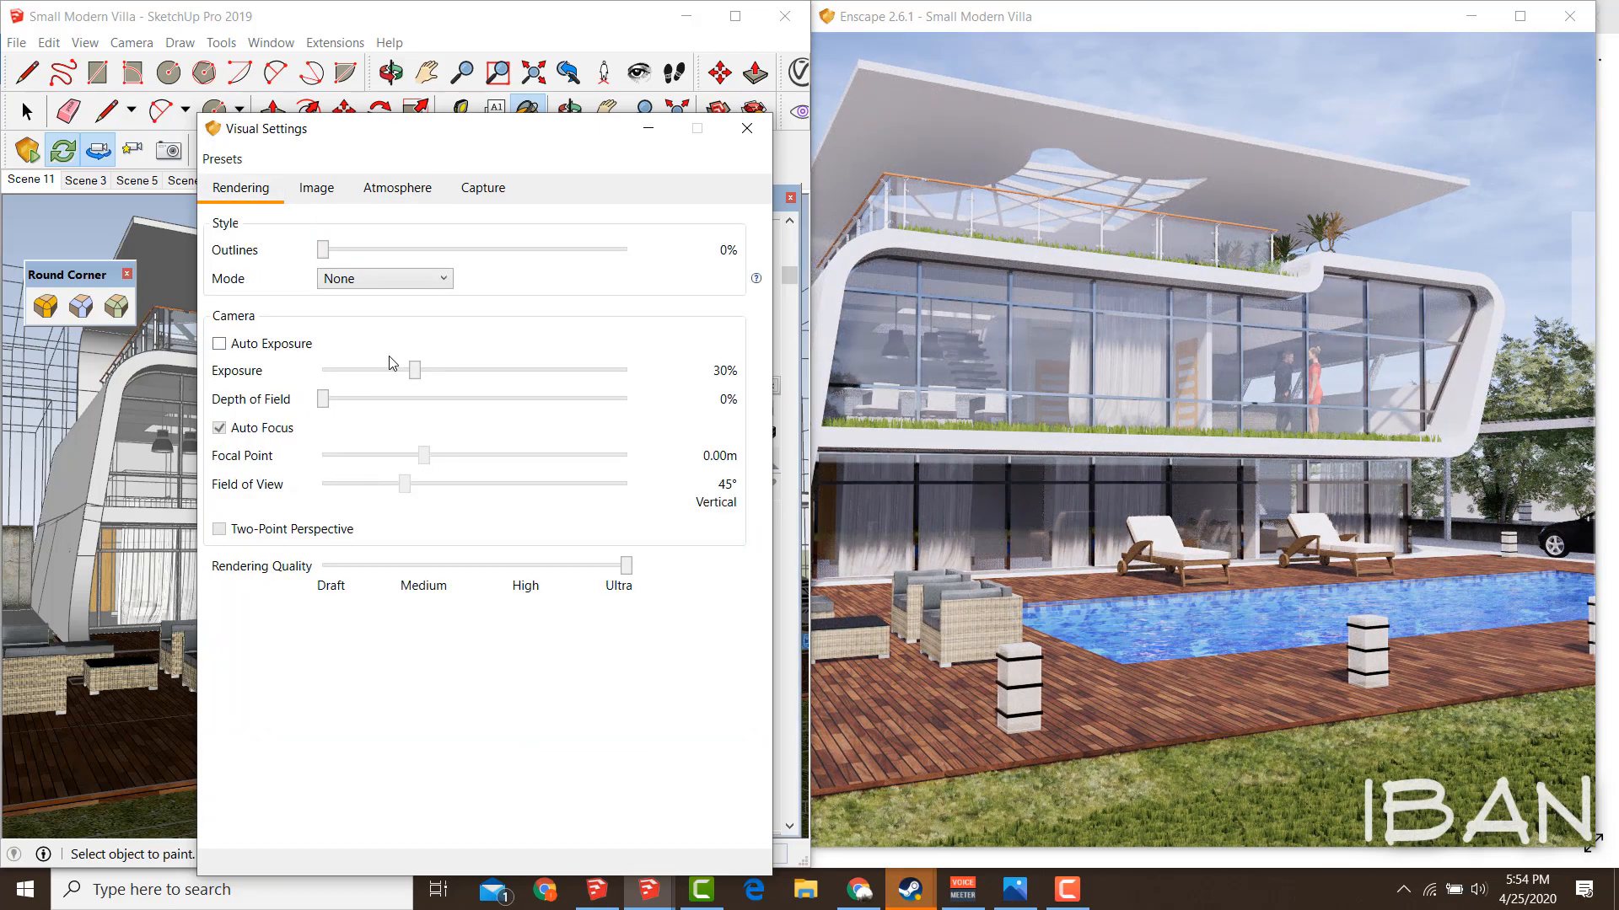
pyautogui.click(378, 192)
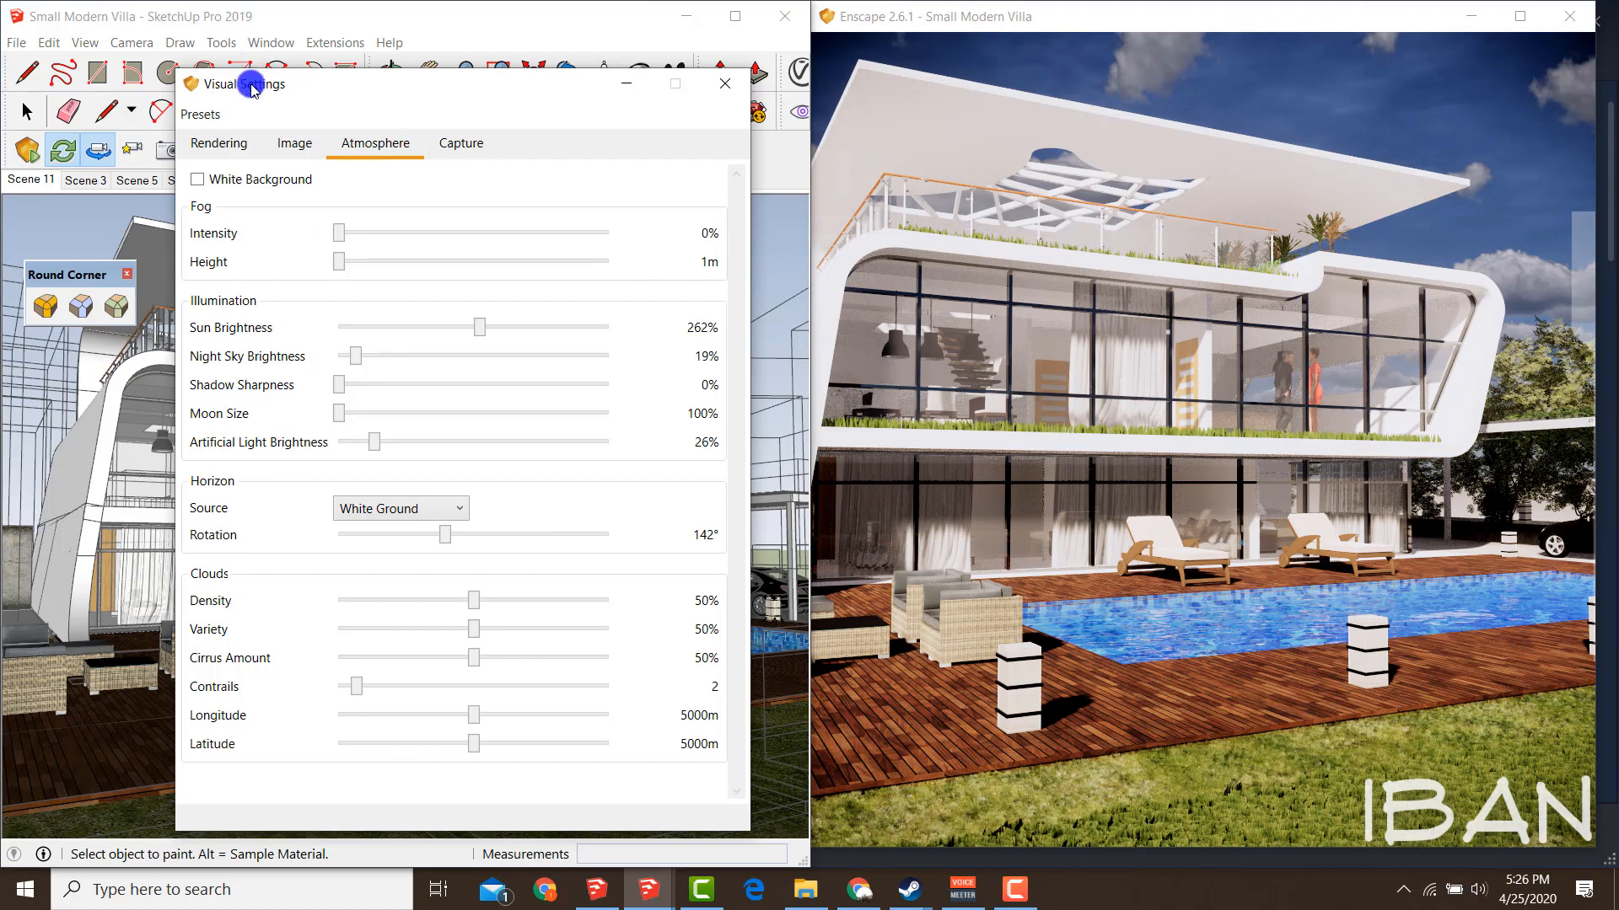
# Frame the tree shadows on the lawn and wooden deck and try shadow sharpness at 100%.
pyautogui.moveTo(245, 82); pyautogui.dragTo(456, 82)
pyautogui.moveTo(194, 472)
pyautogui.mouseDown(button='middle')
pyautogui.moveTo(144, 487)
pyautogui.moveTo(253, 473)
pyautogui.moveTo(176, 532)
pyautogui.moveTo(244, 499)
pyautogui.mouseUp(button='middle')
pyautogui.scroll(3, 169, 532)
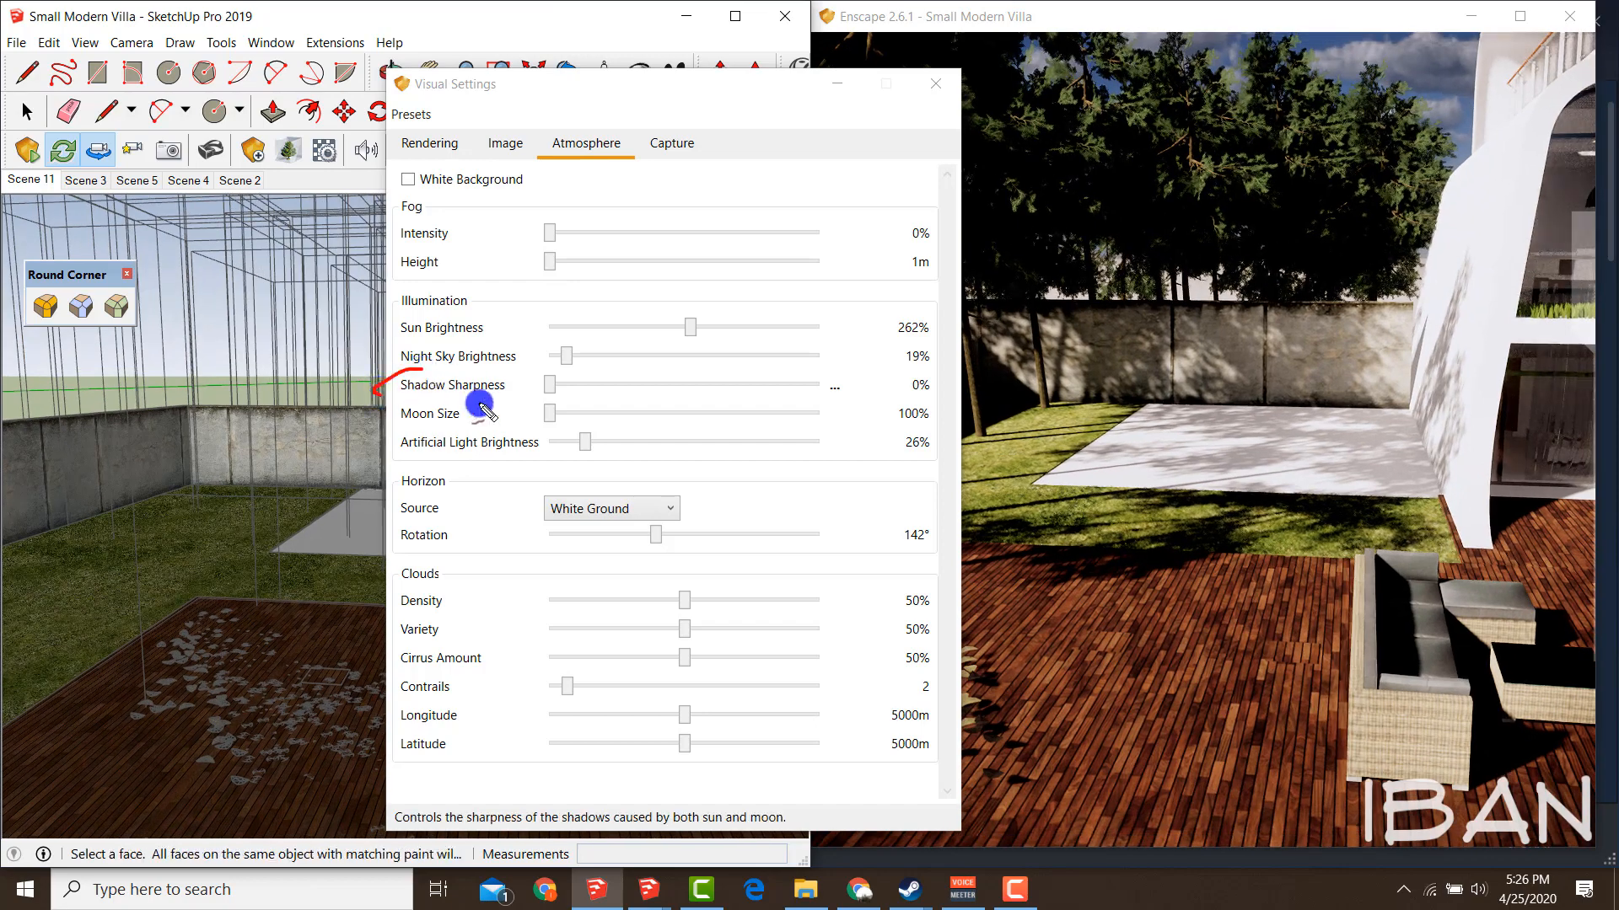
pyautogui.moveTo(706, 93); pyautogui.dragTo(559, 106)
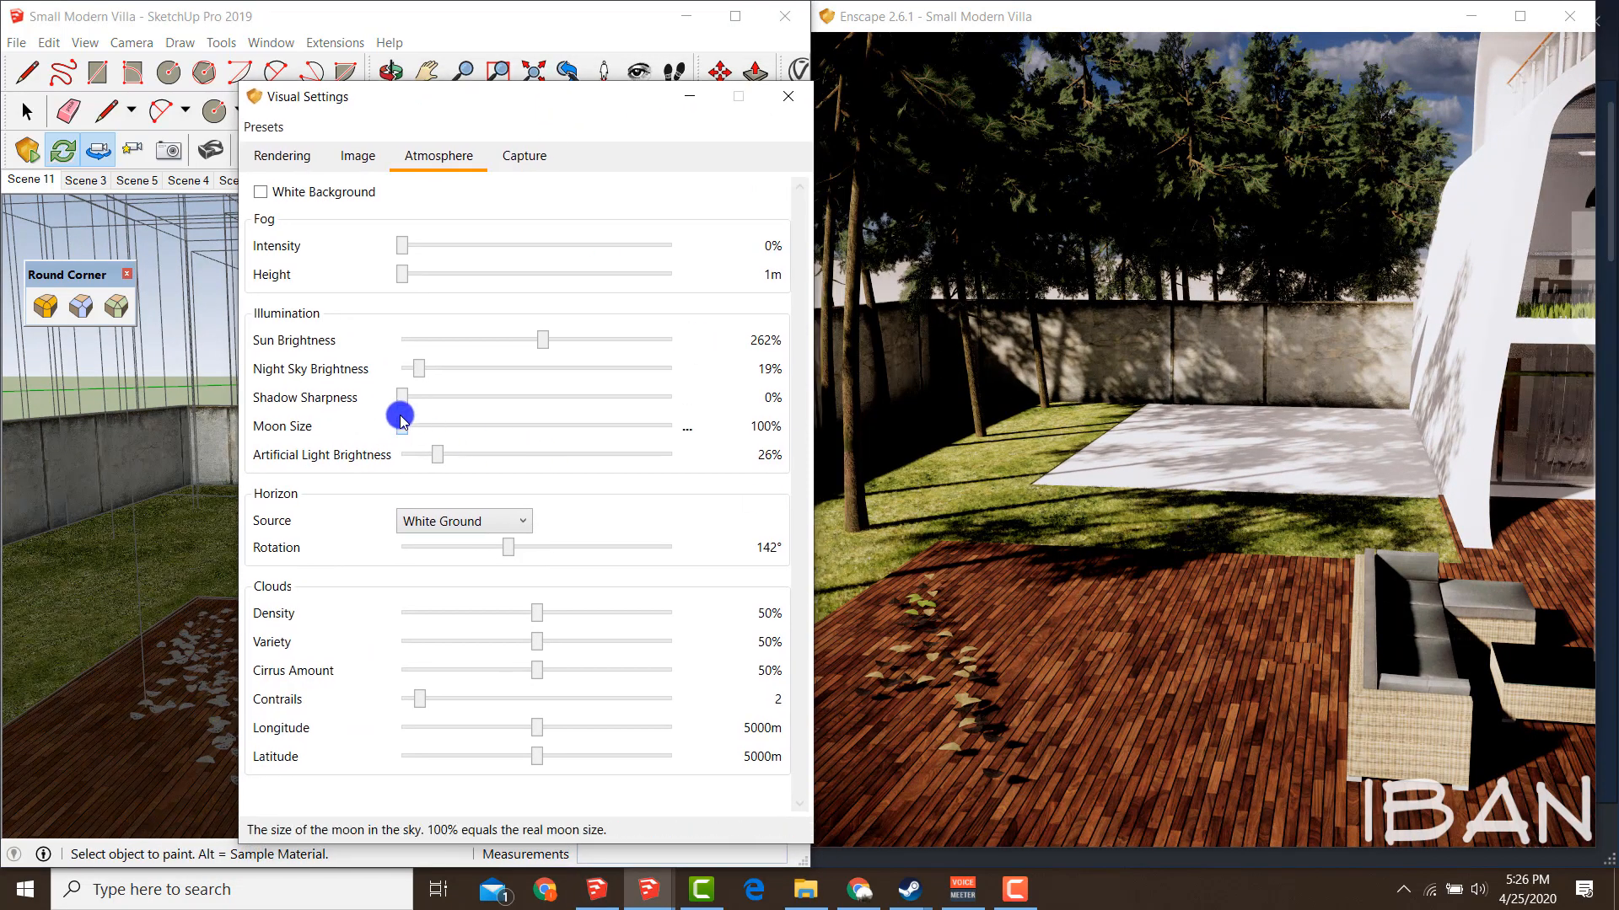
pyautogui.moveTo(402, 397); pyautogui.dragTo(700, 397)
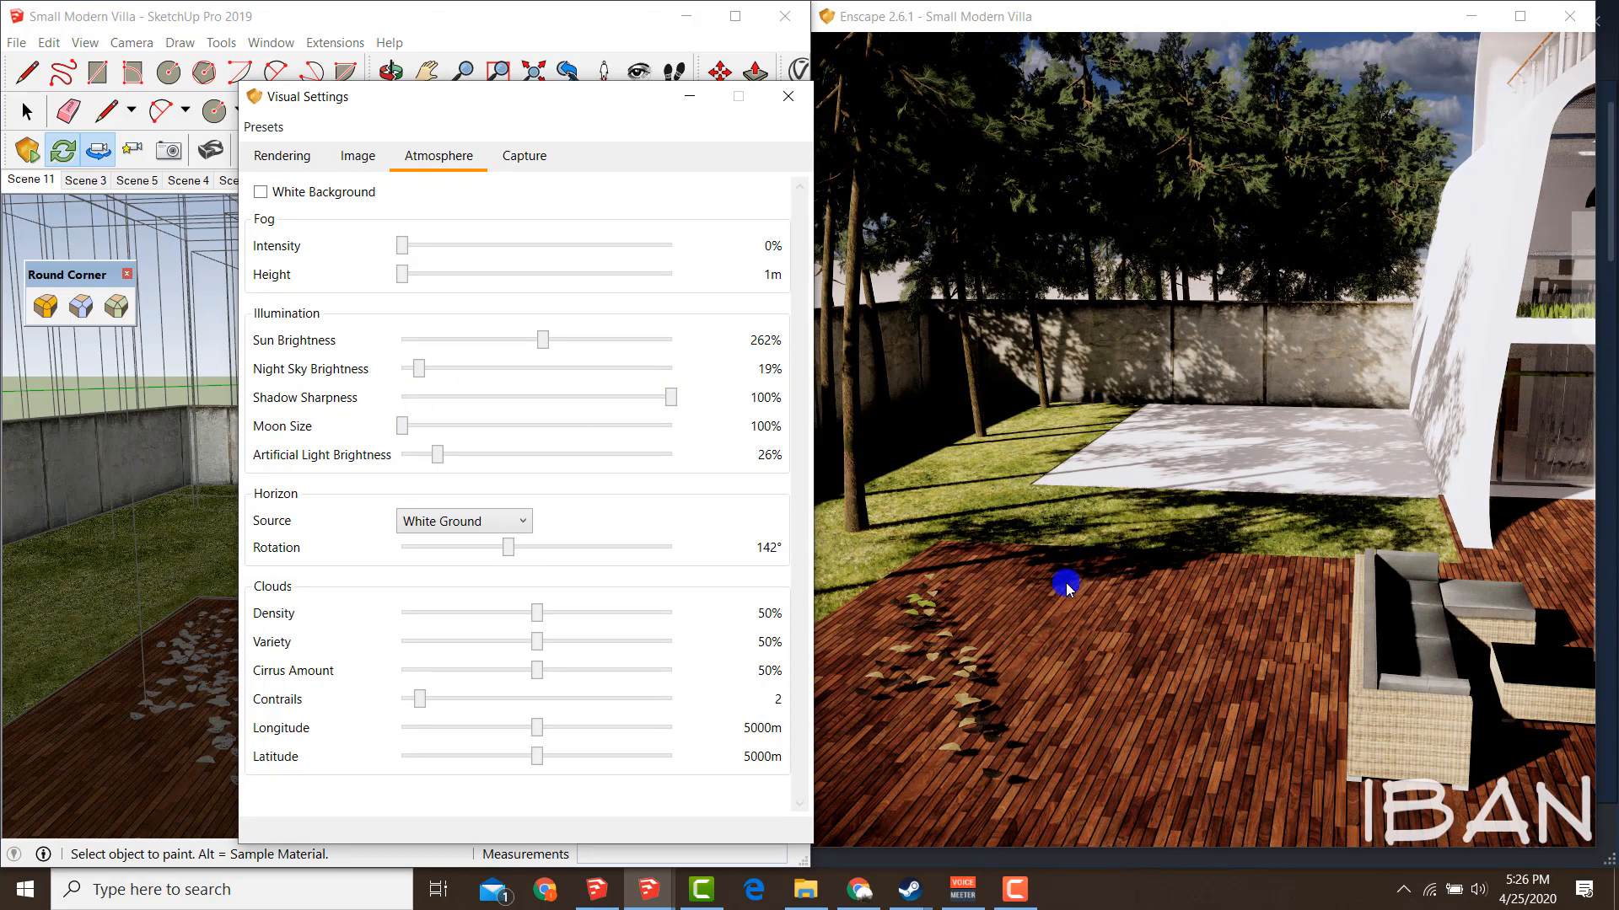
pyautogui.moveTo(192, 617)
pyautogui.mouseDown(button='middle')
pyautogui.moveTo(127, 596)
pyautogui.moveTo(209, 607)
pyautogui.moveTo(43, 679)
pyautogui.moveTo(17, 628)
pyautogui.mouseUp(button='middle')
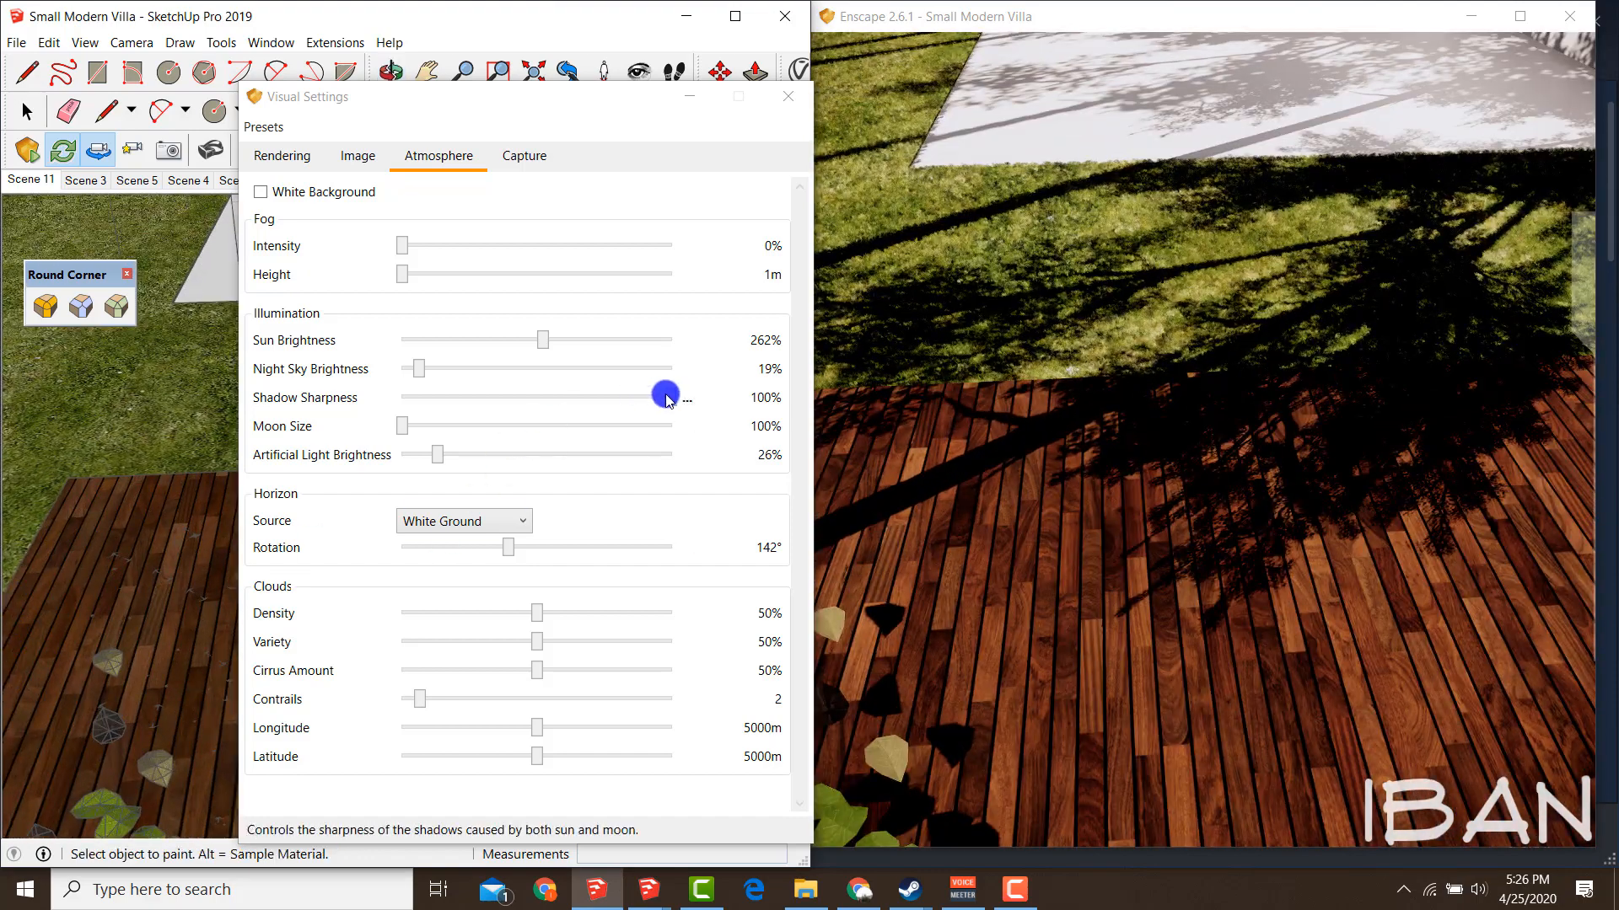
# Reduce the shadow sharpness to 16% and on to 0%, comparing the tree shadows on the lawn and deck.
pyautogui.moveTo(666, 398); pyautogui.dragTo(253, 405)
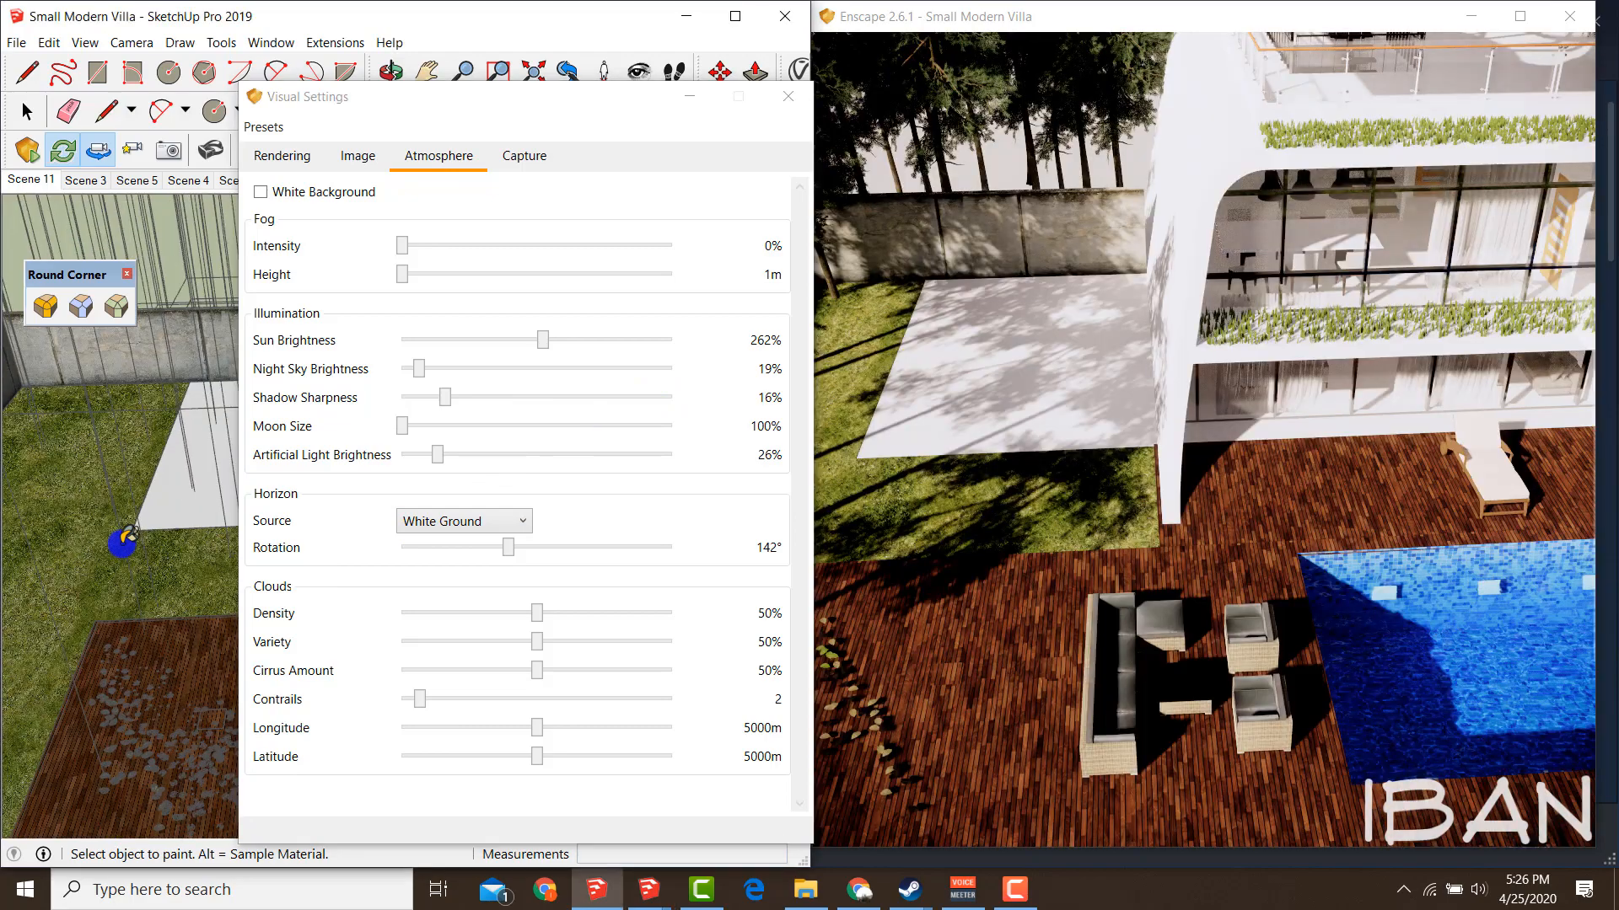
pyautogui.scroll(3, 121, 550)
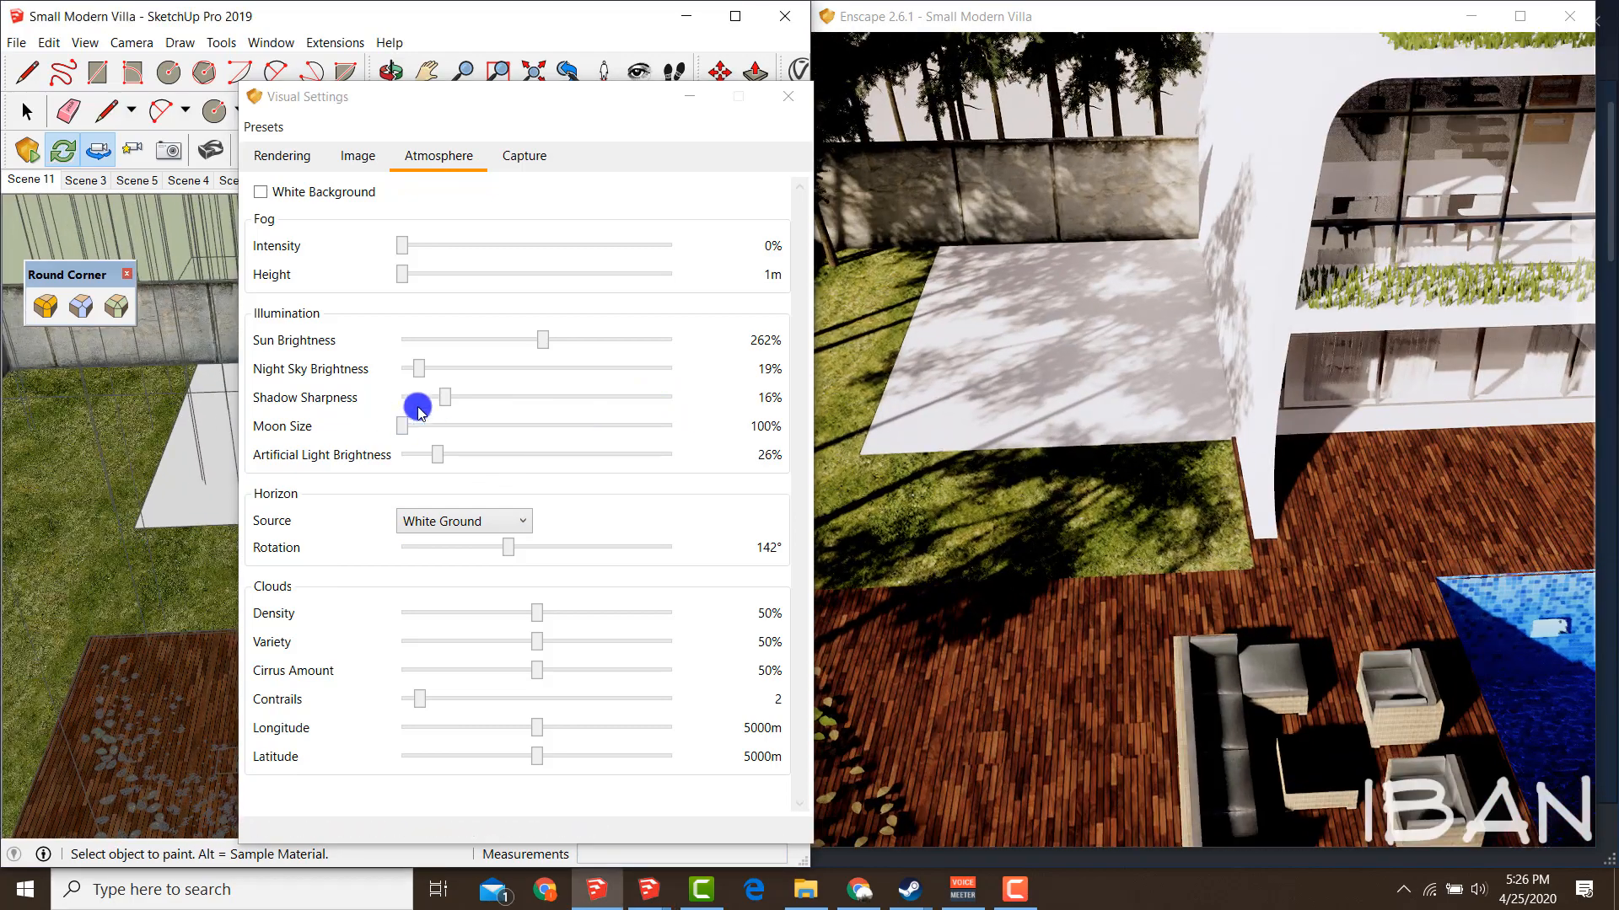
pyautogui.moveTo(449, 405); pyautogui.dragTo(343, 404)
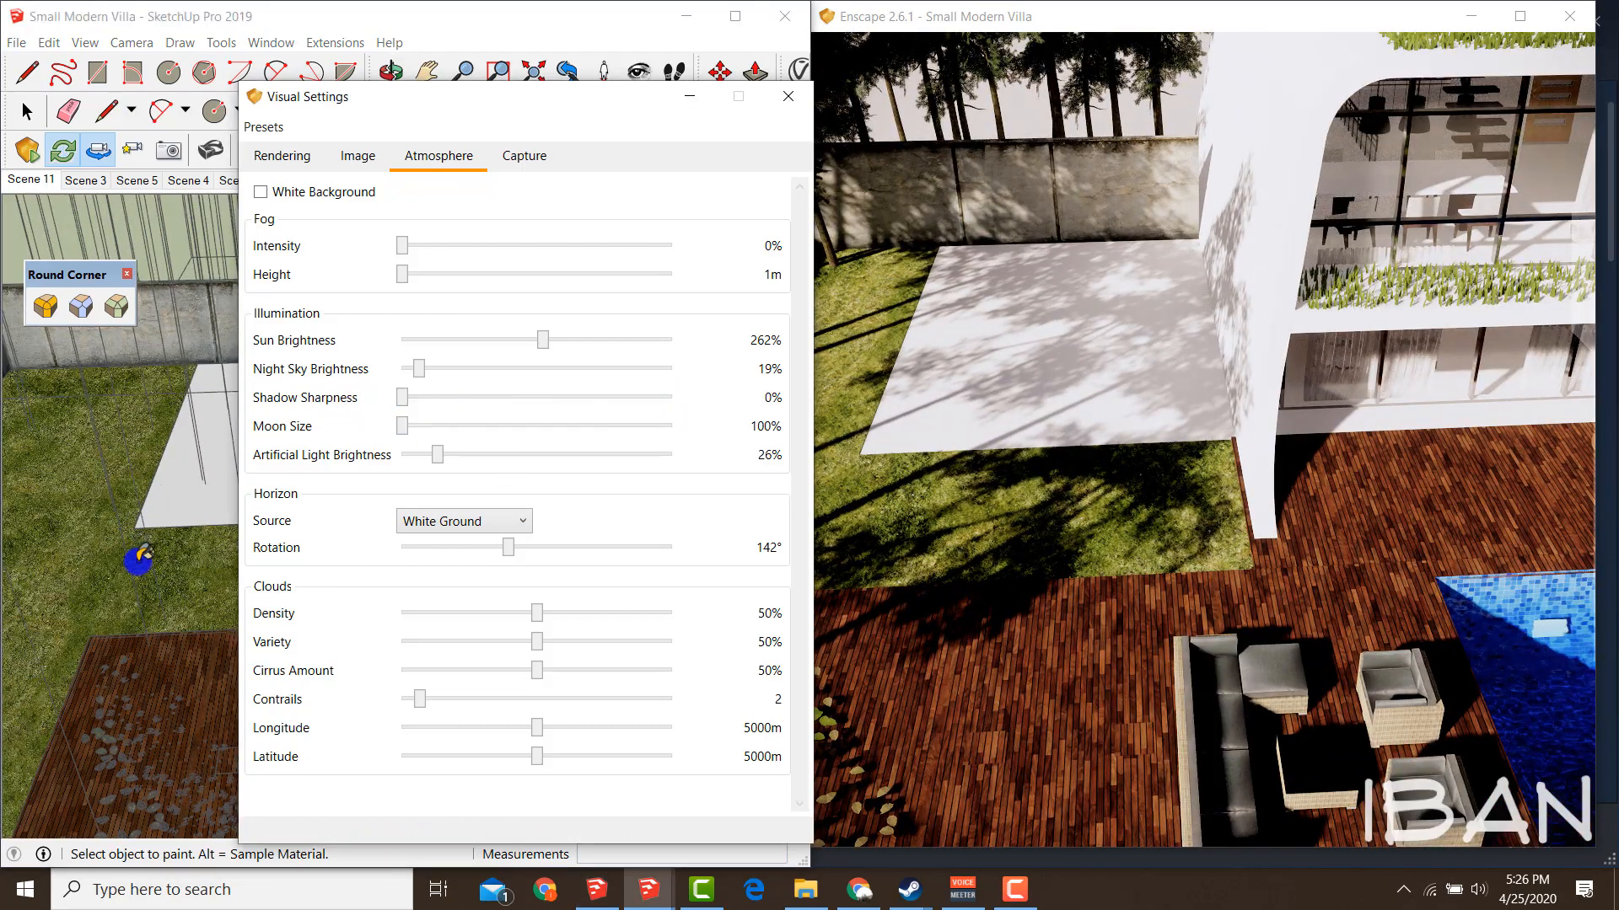
pyautogui.scroll(2, 139, 563)
pyautogui.scroll(-8, 139, 564)
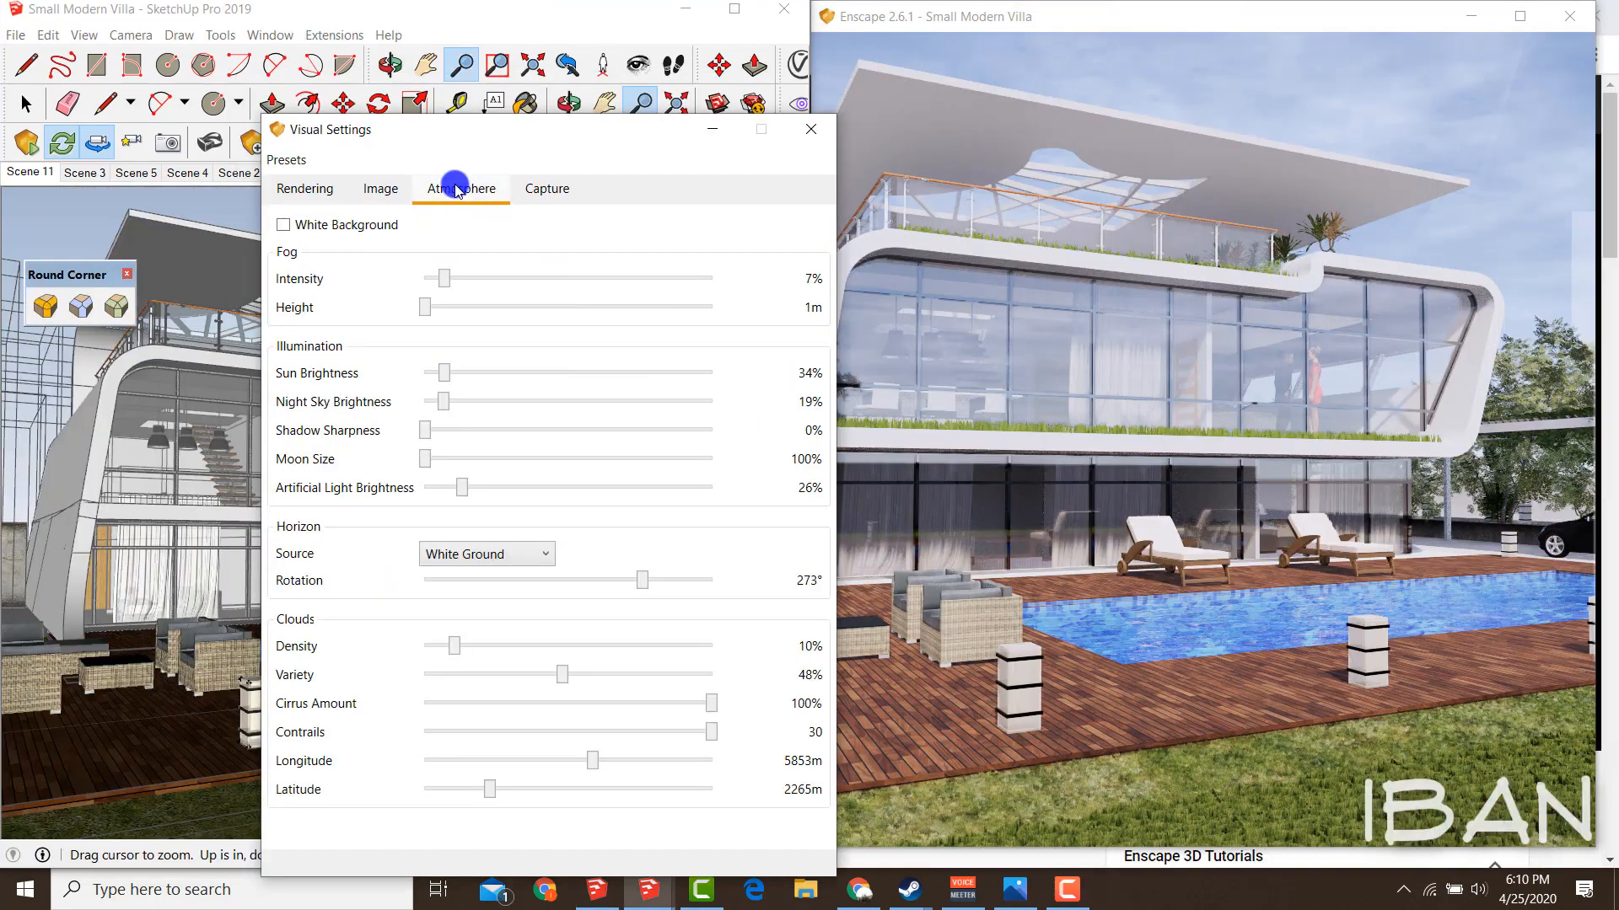
# Review the image, atmosphere and rendering settings used for the villa render.
pyautogui.click(397, 191)
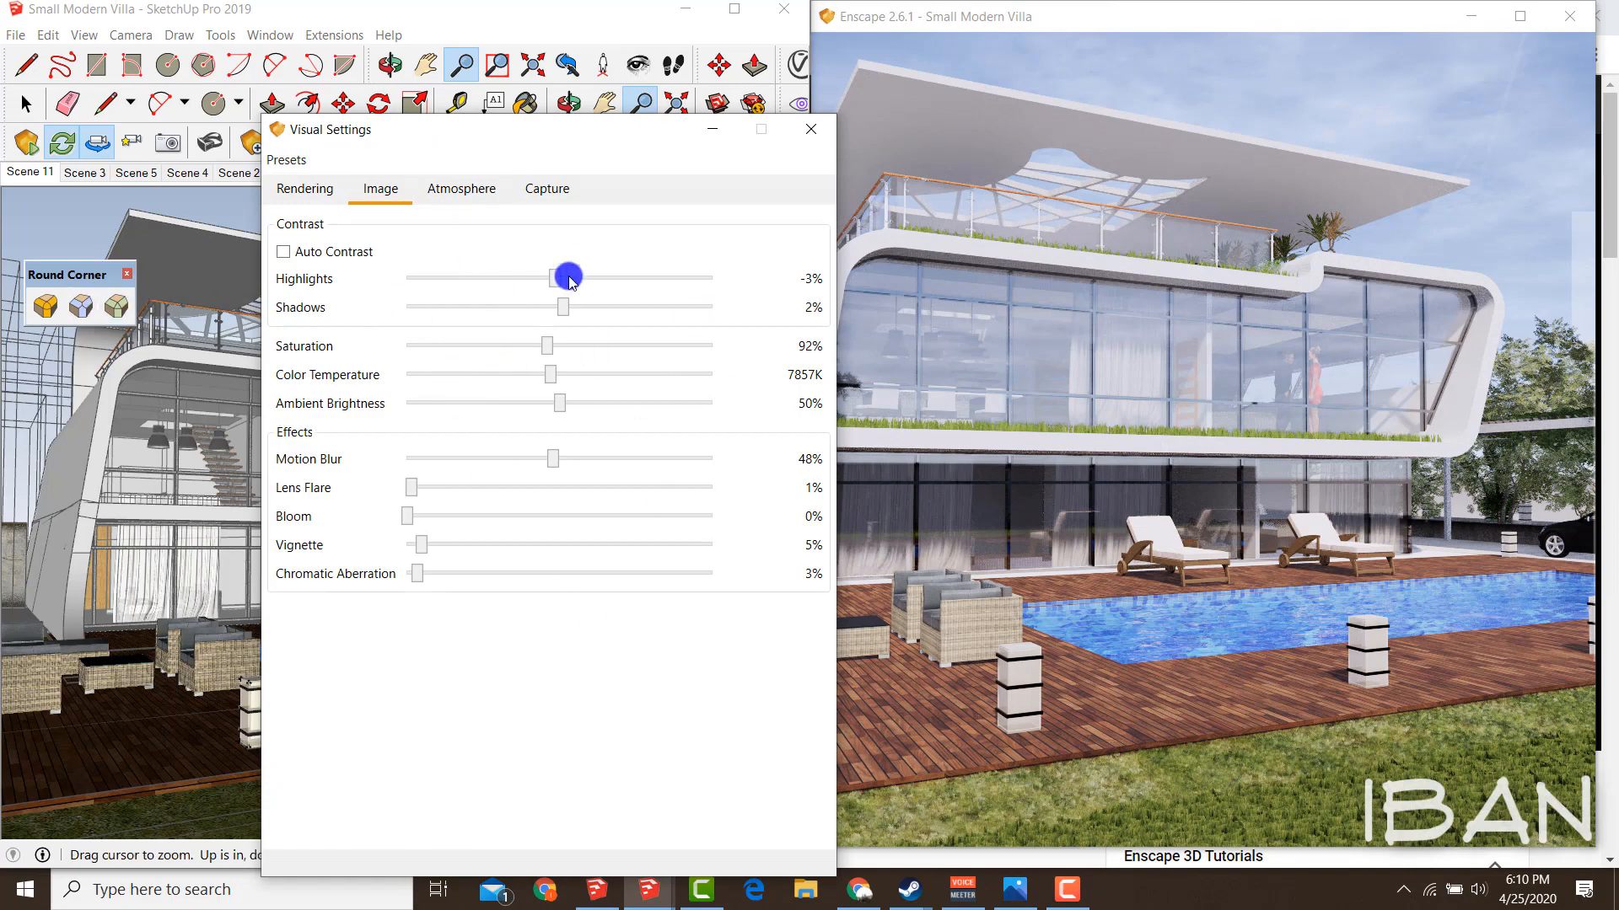
pyautogui.moveTo(567, 135); pyautogui.dragTo(522, 107)
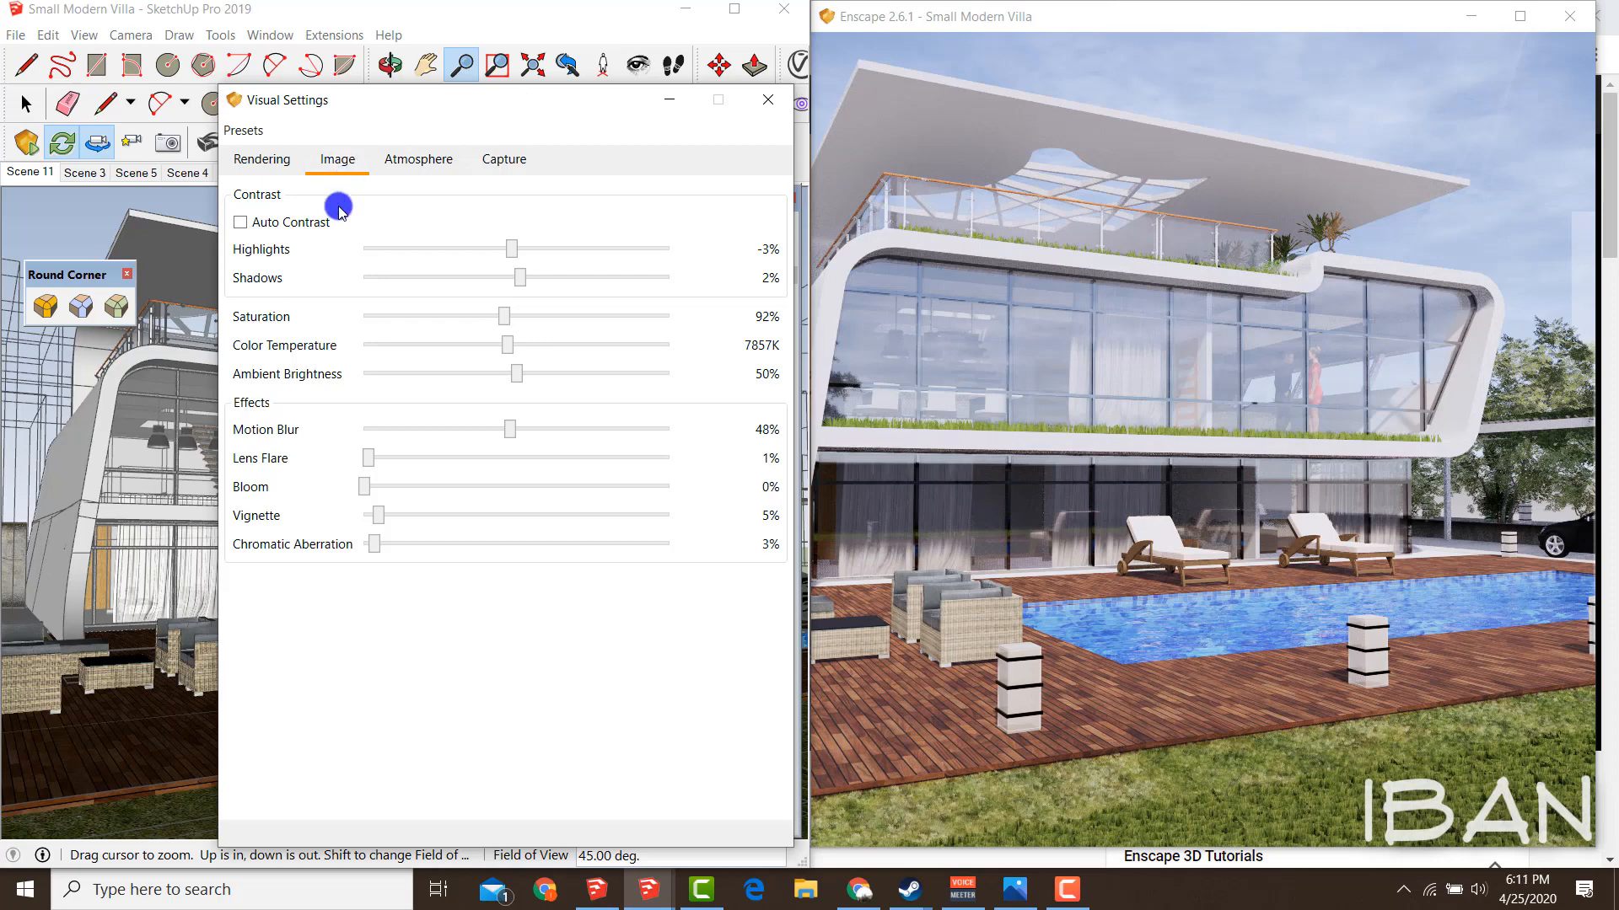
pyautogui.click(420, 165)
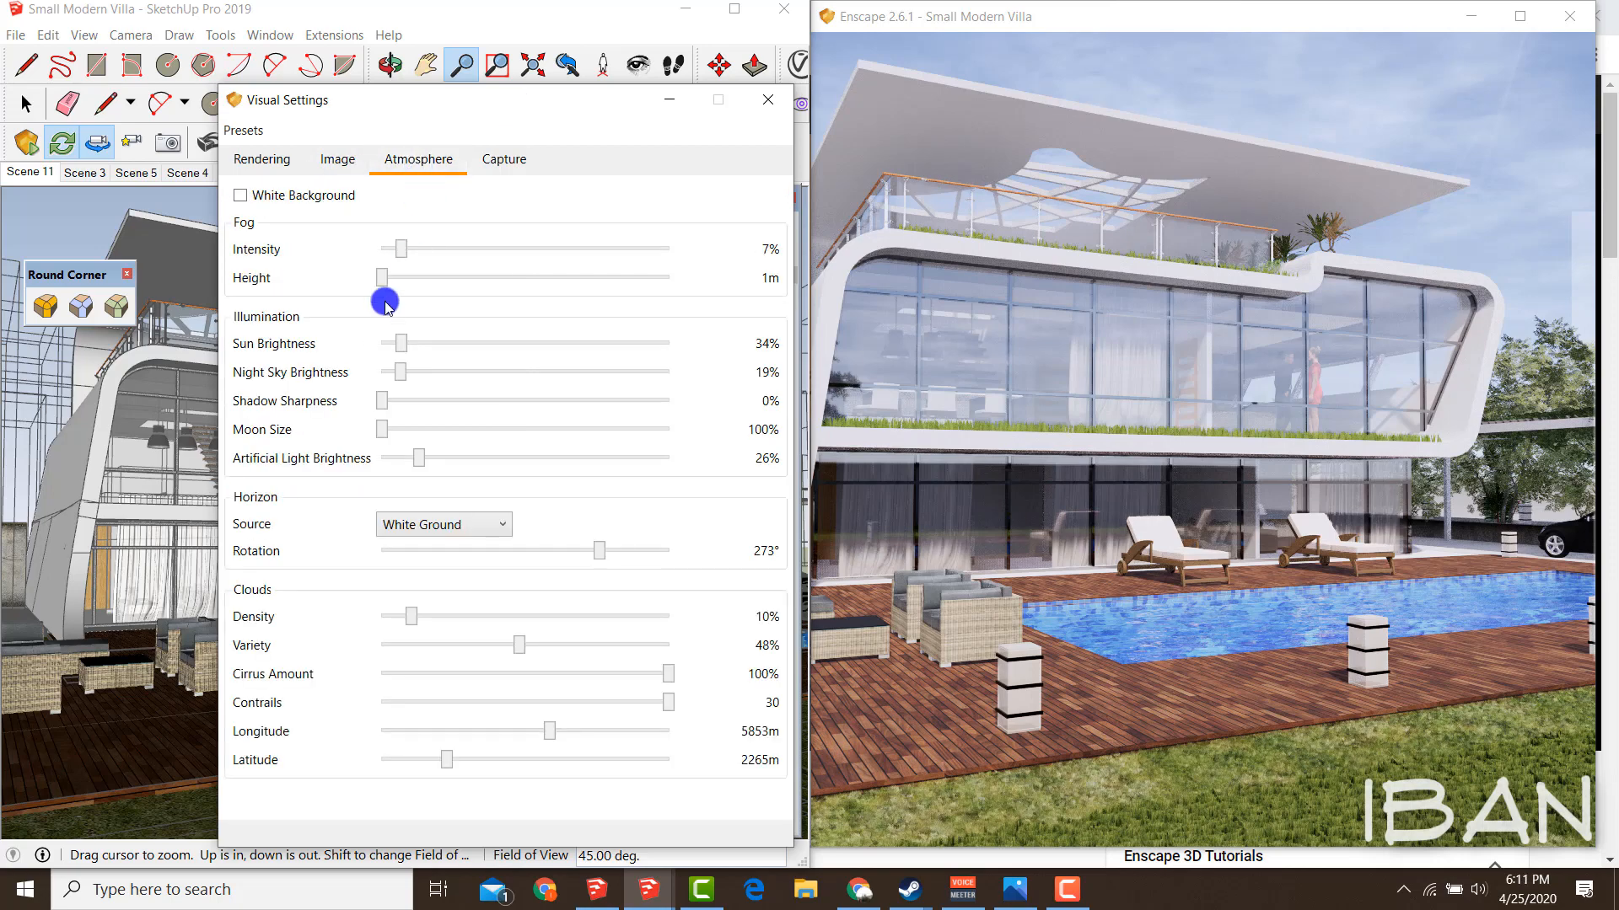
pyautogui.click(257, 158)
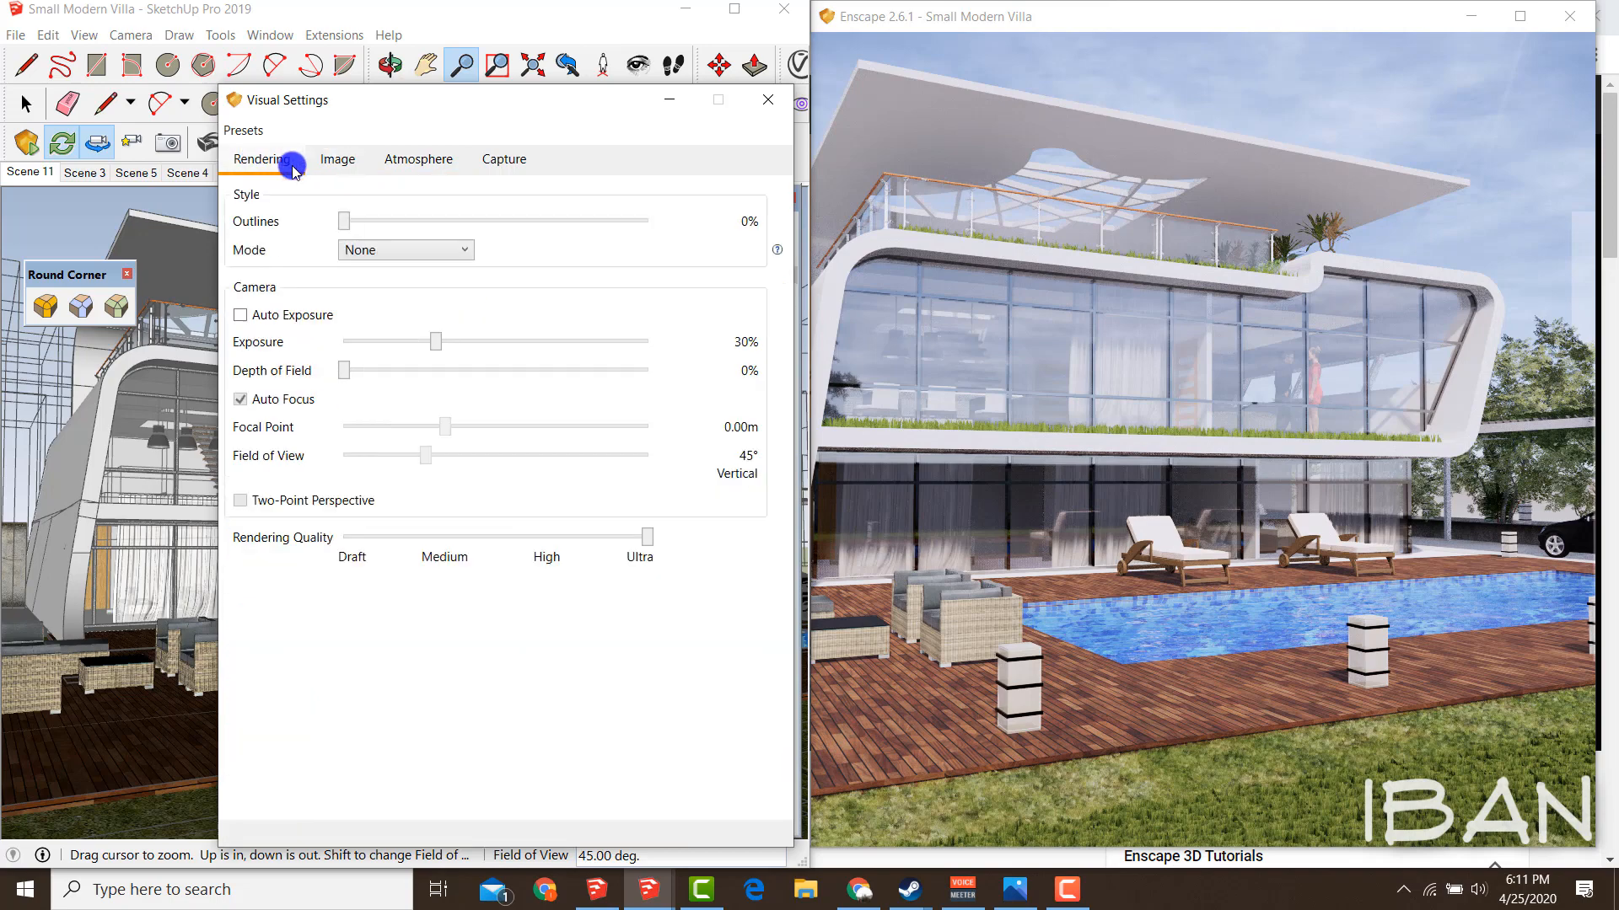
pyautogui.click(363, 165)
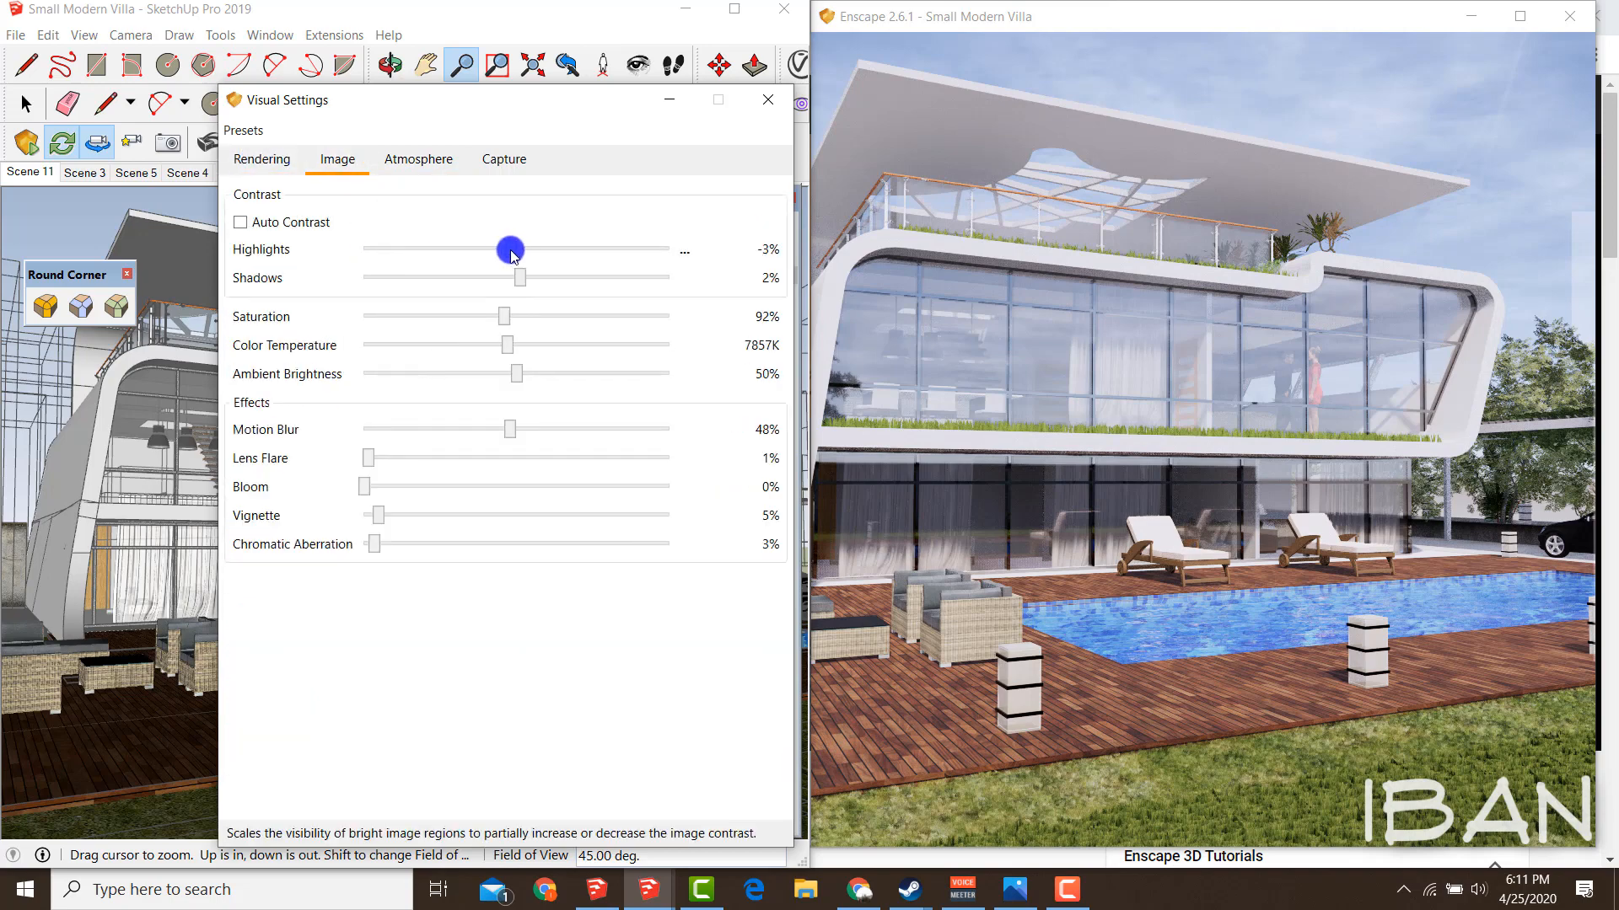
# Set highlights and shadows to 41%, saturation to 90%, color temperature to 7633K, ambient brightness to 51% and motion blur to 52%.
pyautogui.moveTo(517, 250); pyautogui.dragTo(579, 277)
pyautogui.moveTo(505, 318)
pyautogui.mouseDown()
pyautogui.moveTo(482, 319)
pyautogui.moveTo(500, 321)
pyautogui.moveTo(496, 348)
pyautogui.moveTo(516, 346)
pyautogui.moveTo(491, 354)
pyautogui.moveTo(503, 349)
pyautogui.mouseUp()
pyautogui.moveTo(517, 374)
pyautogui.mouseDown()
pyautogui.moveTo(585, 368)
pyautogui.moveTo(498, 365)
pyautogui.moveTo(520, 361)
pyautogui.moveTo(518, 376)
pyautogui.mouseUp()
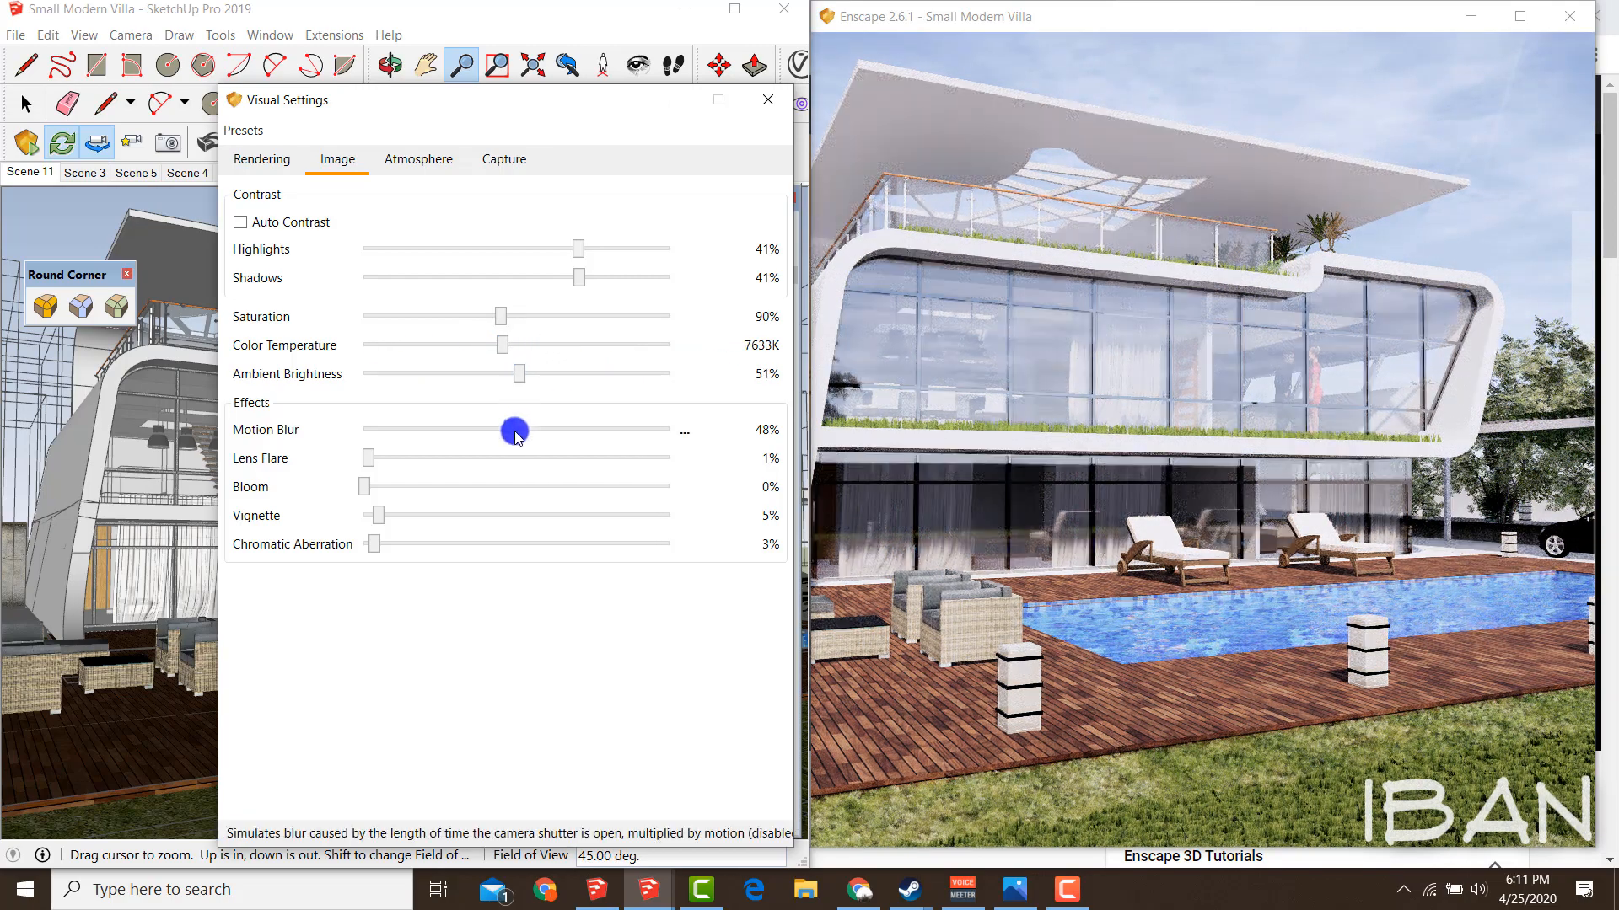
pyautogui.moveTo(516, 434)
pyautogui.mouseDown()
pyautogui.moveTo(643, 422)
pyautogui.moveTo(522, 429)
pyautogui.mouseUp()
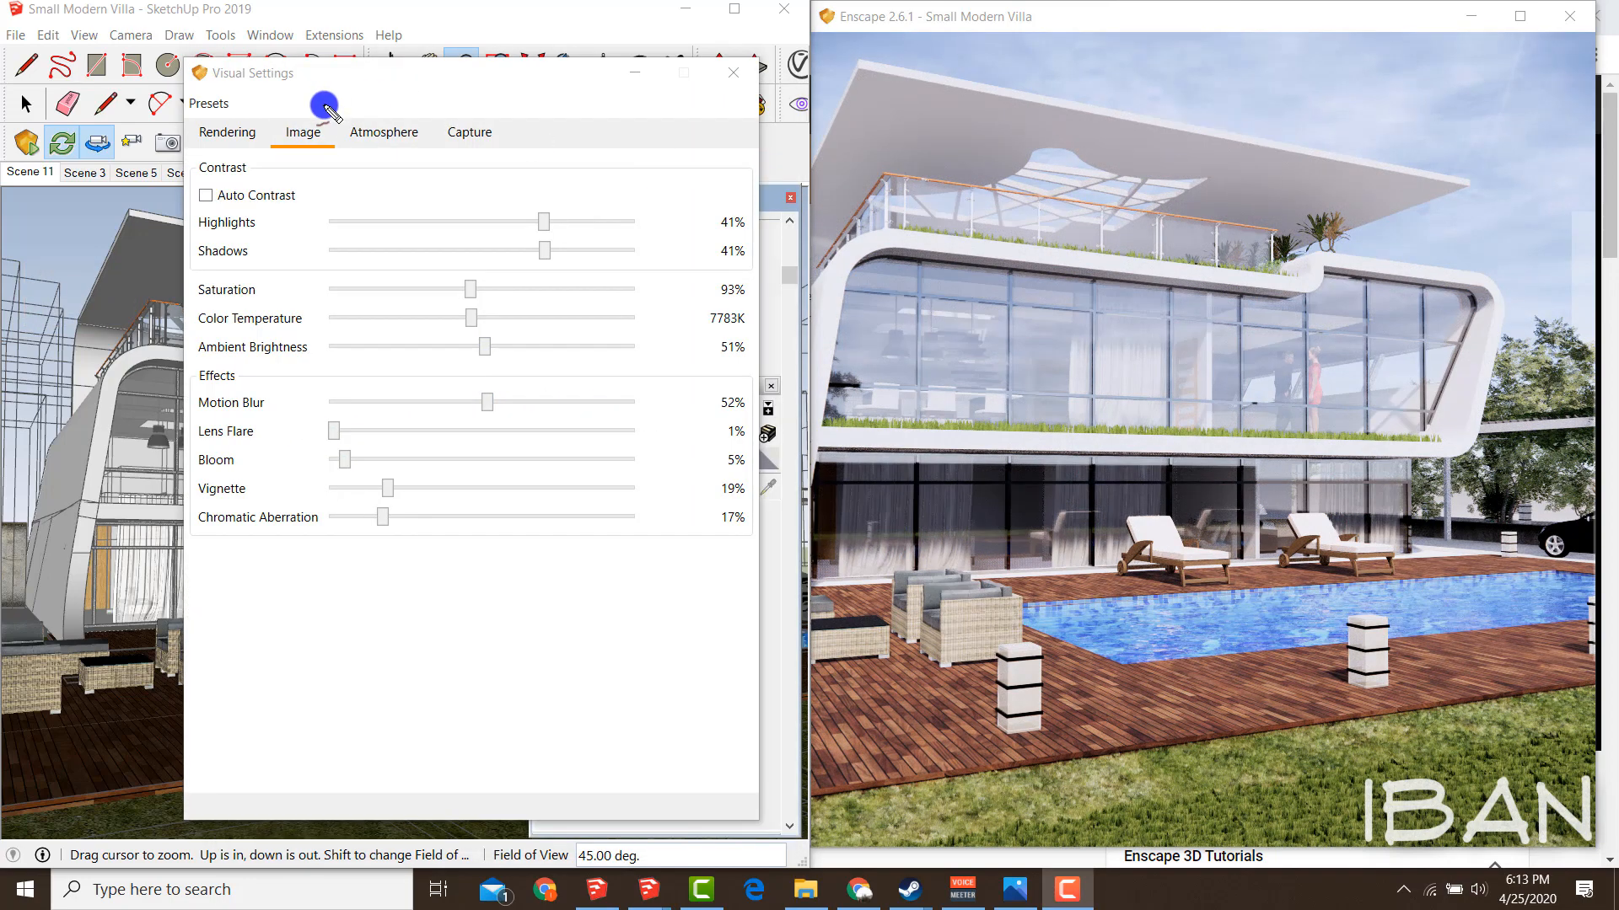
# Set the image and video capture resolution to Ultra HD.
pyautogui.moveTo(324, 107); pyautogui.dragTo(474, 98)
pyautogui.click(483, 135)
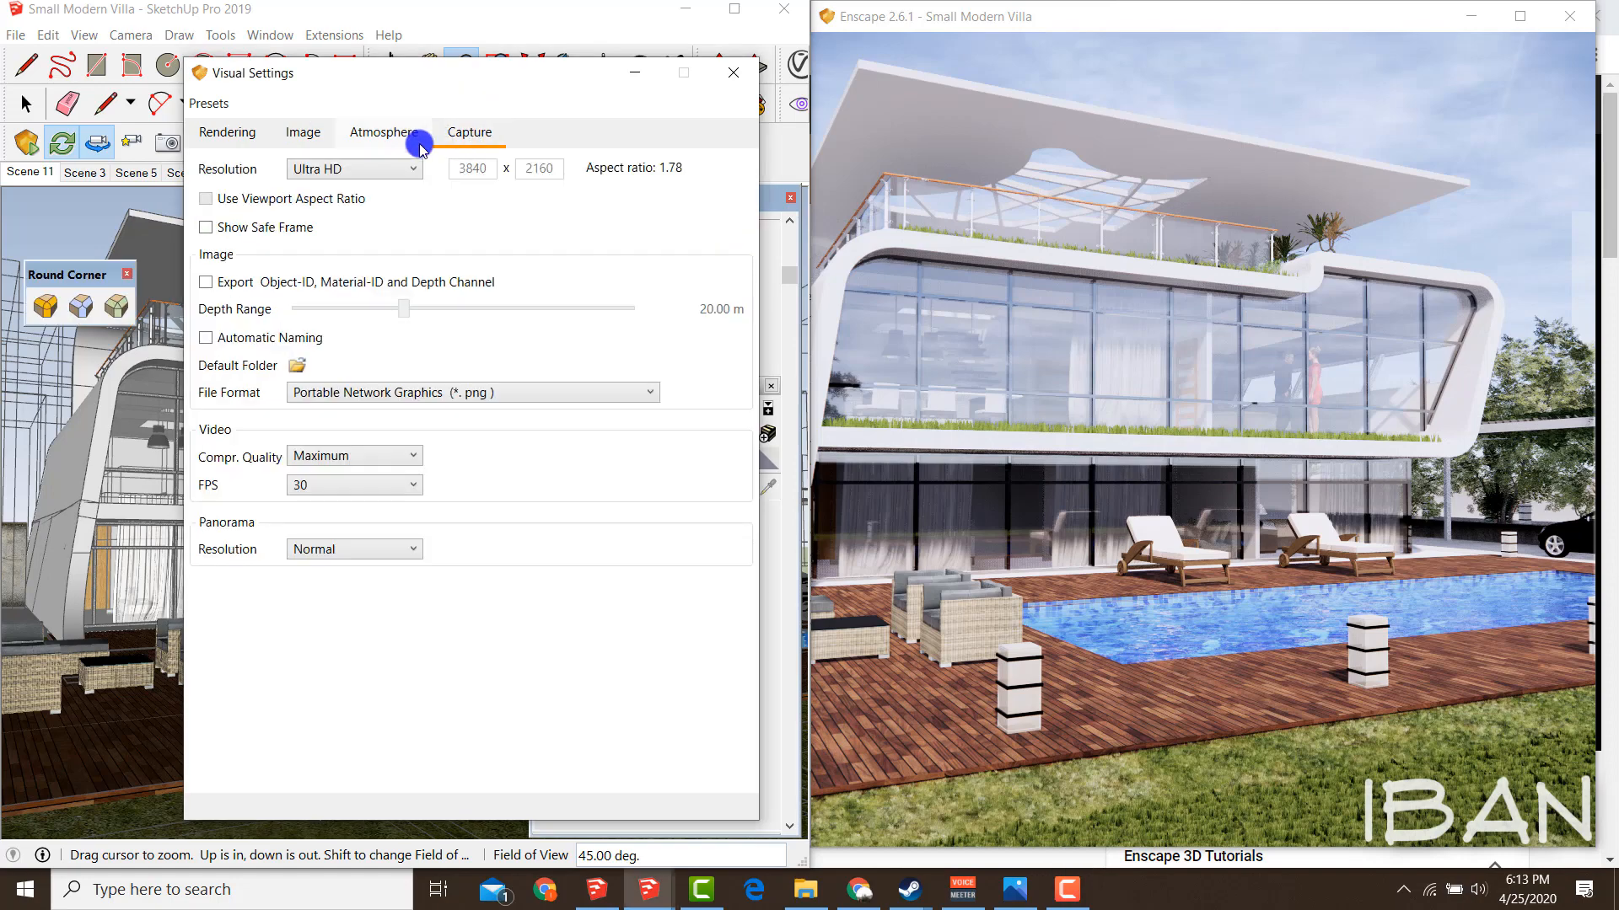
pyautogui.click(360, 168)
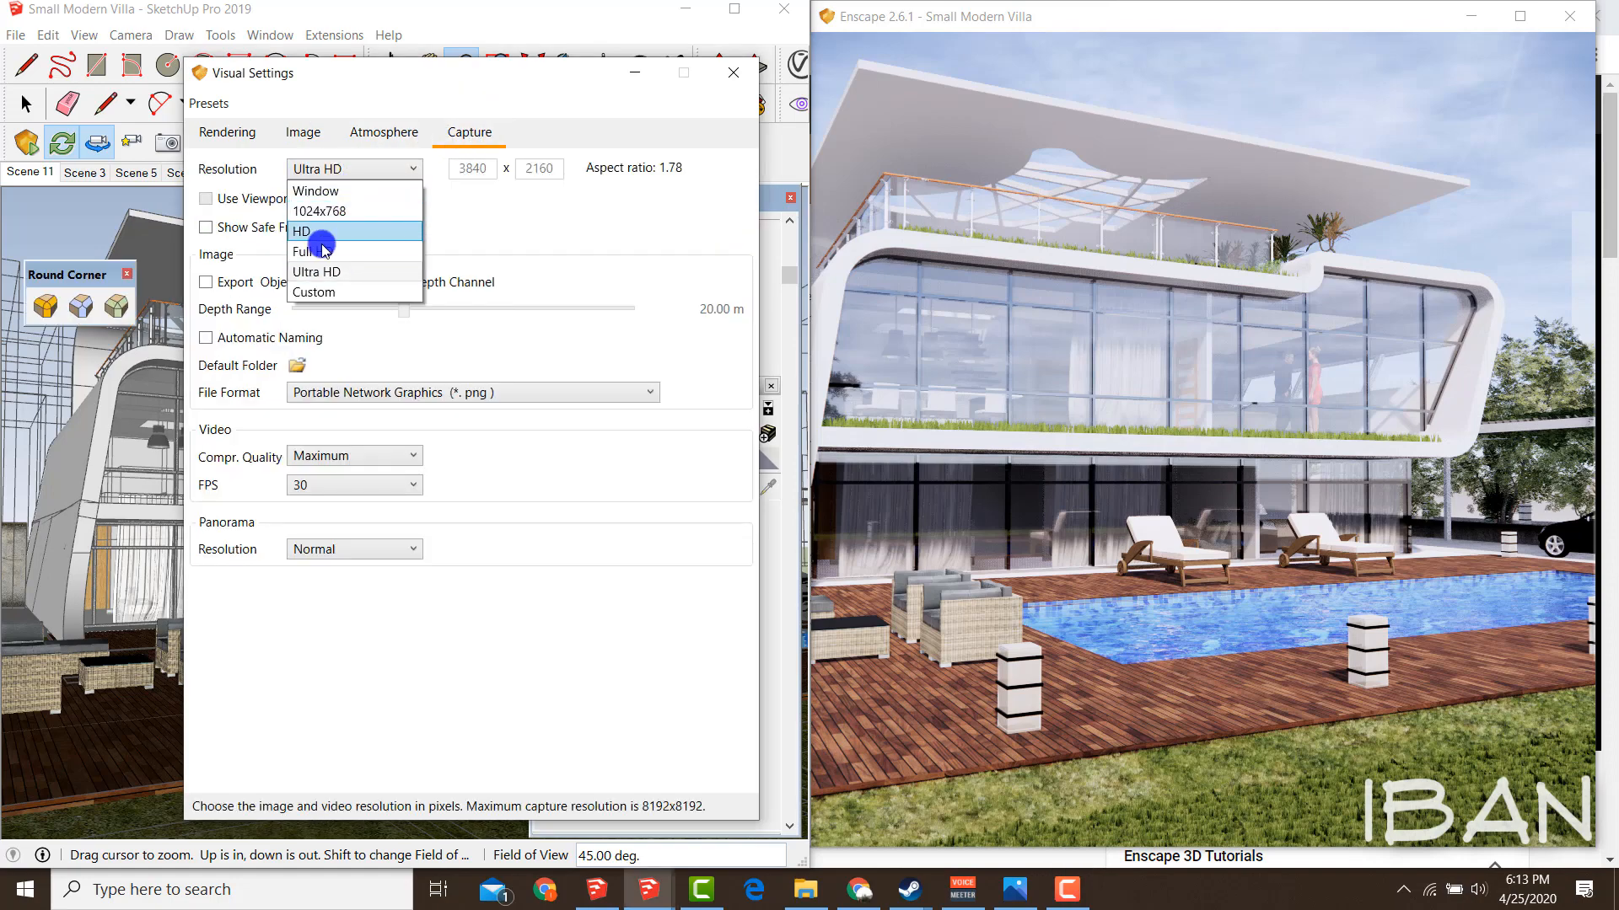
pyautogui.click(325, 272)
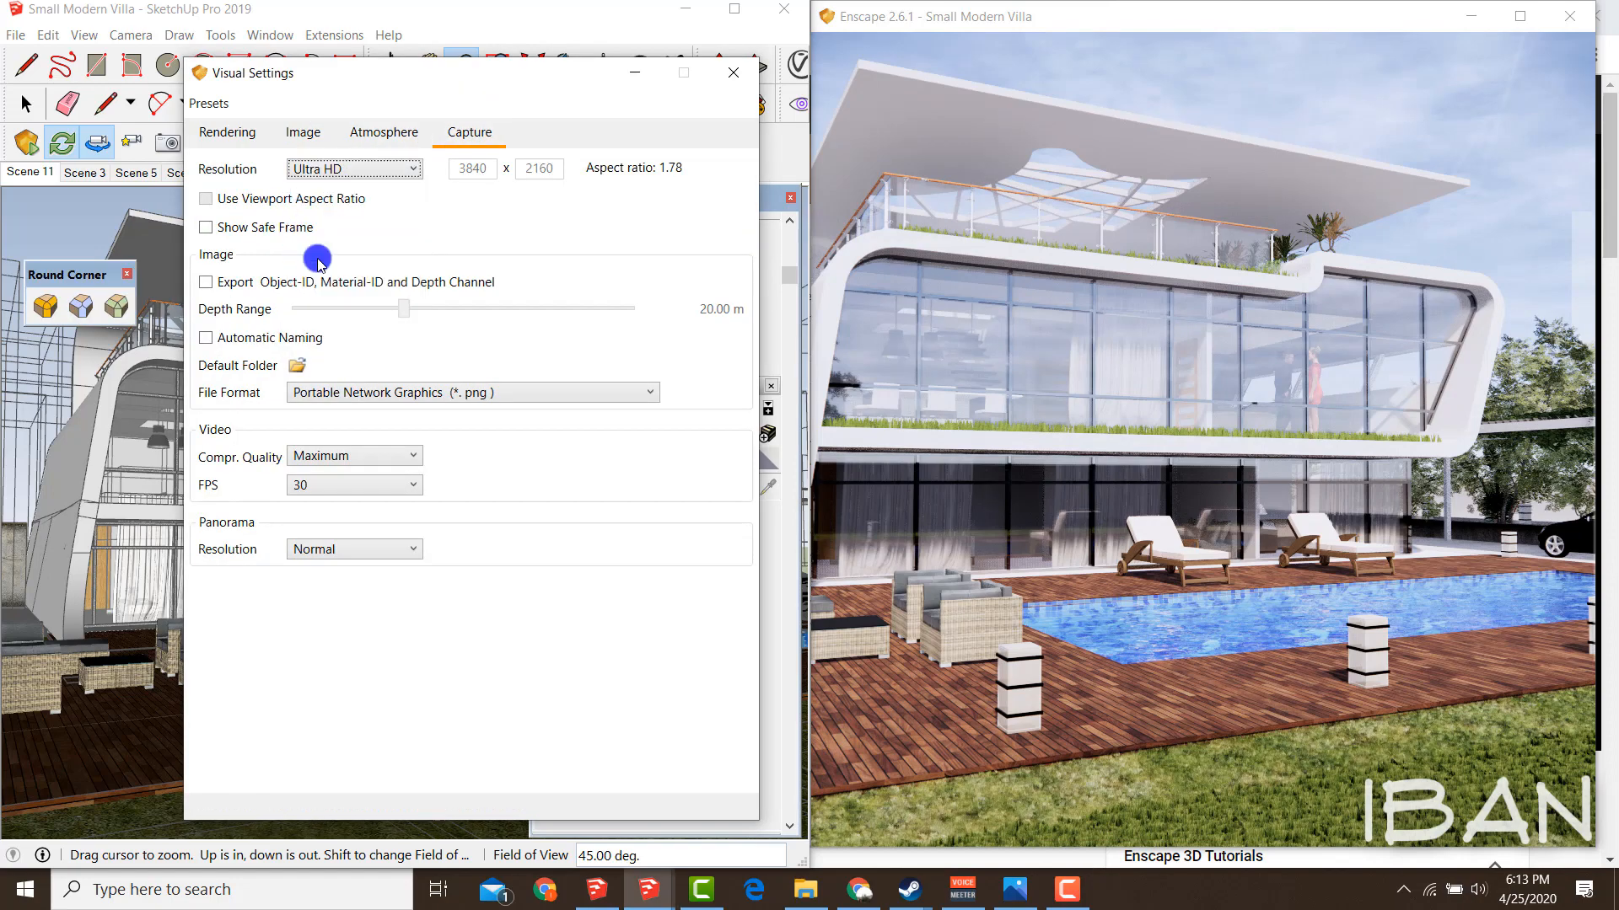
# Switch the export of the Object-ID, Material-ID and Depth Channel on and back off.
pyautogui.click(242, 282)
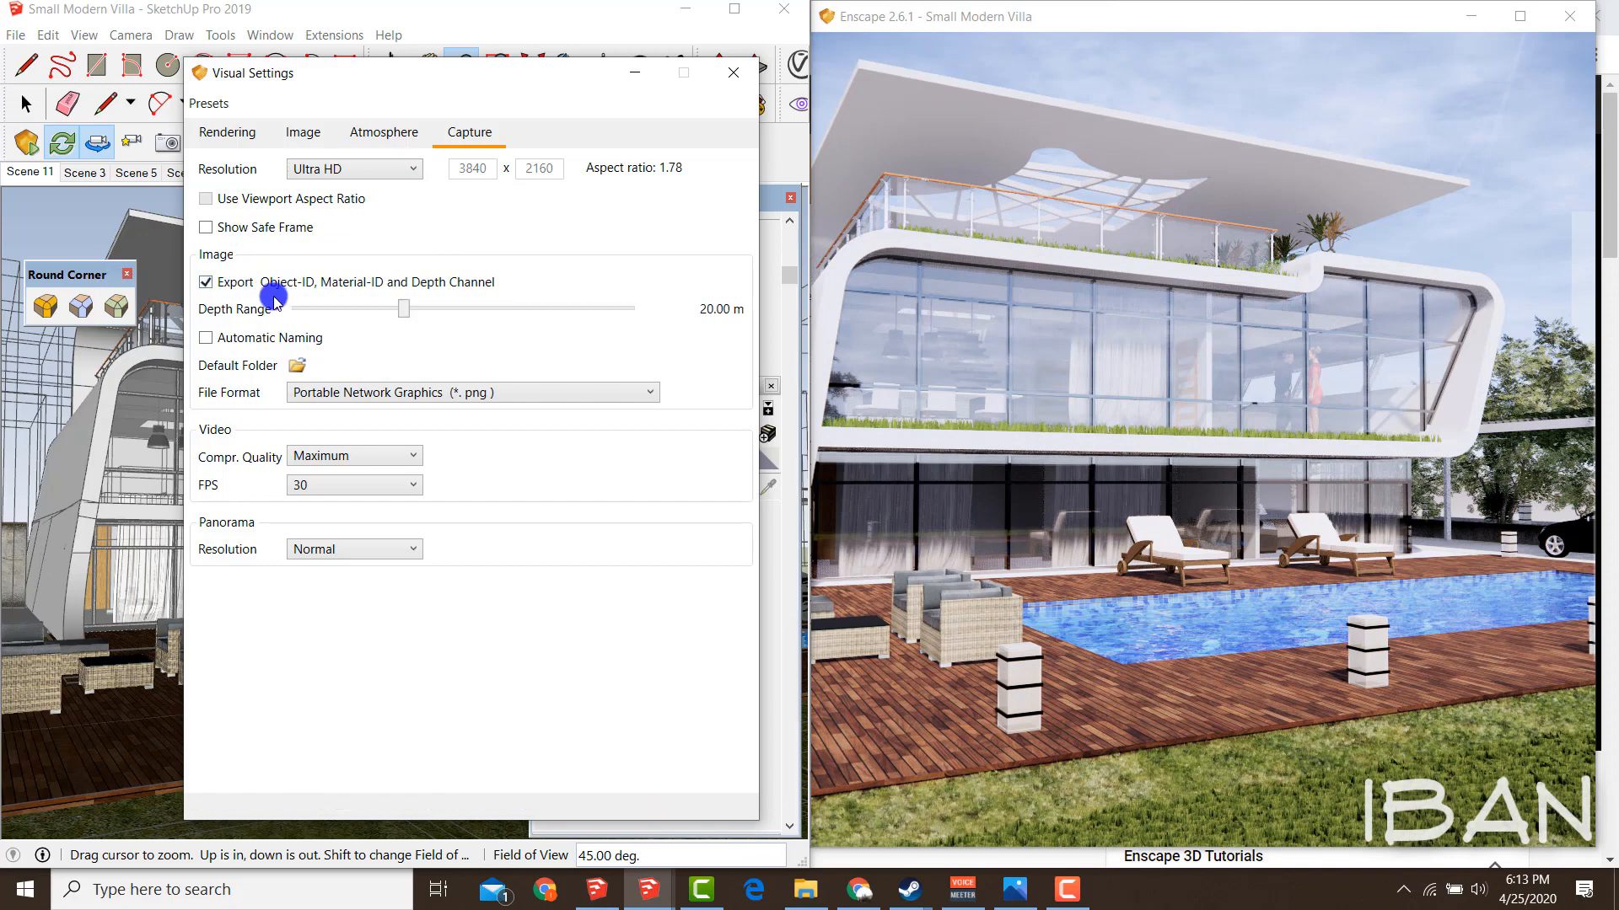
pyautogui.moveTo(321, 295)
pyautogui.mouseDown()
pyautogui.moveTo(513, 295)
pyautogui.moveTo(289, 274)
pyautogui.mouseUp()
pyautogui.press('Escape')
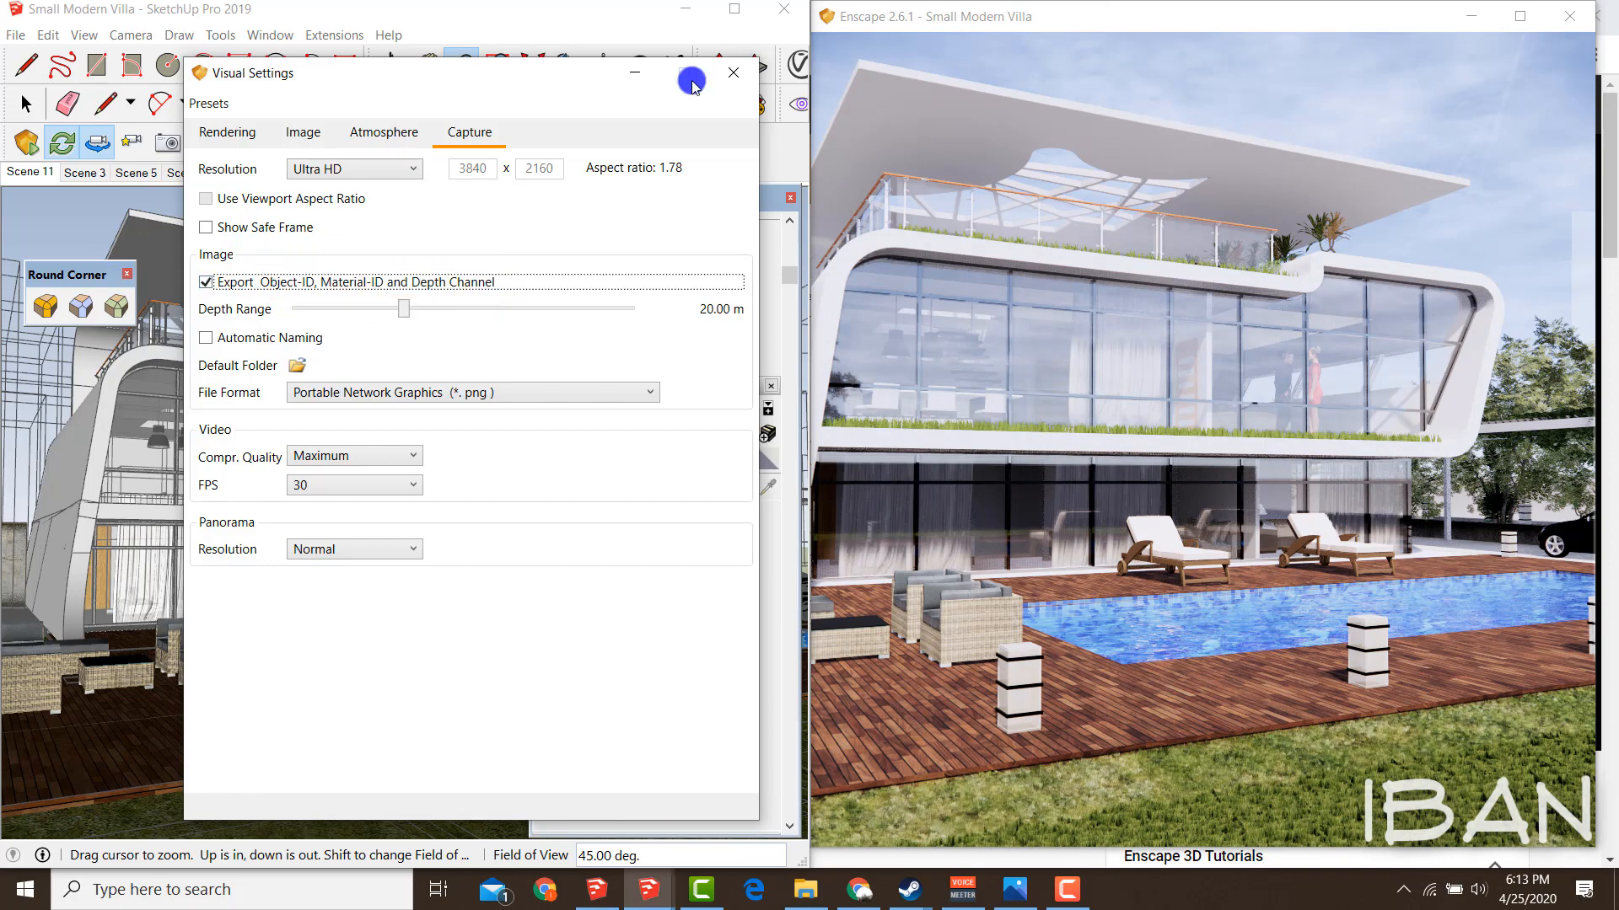
pyautogui.click(264, 284)
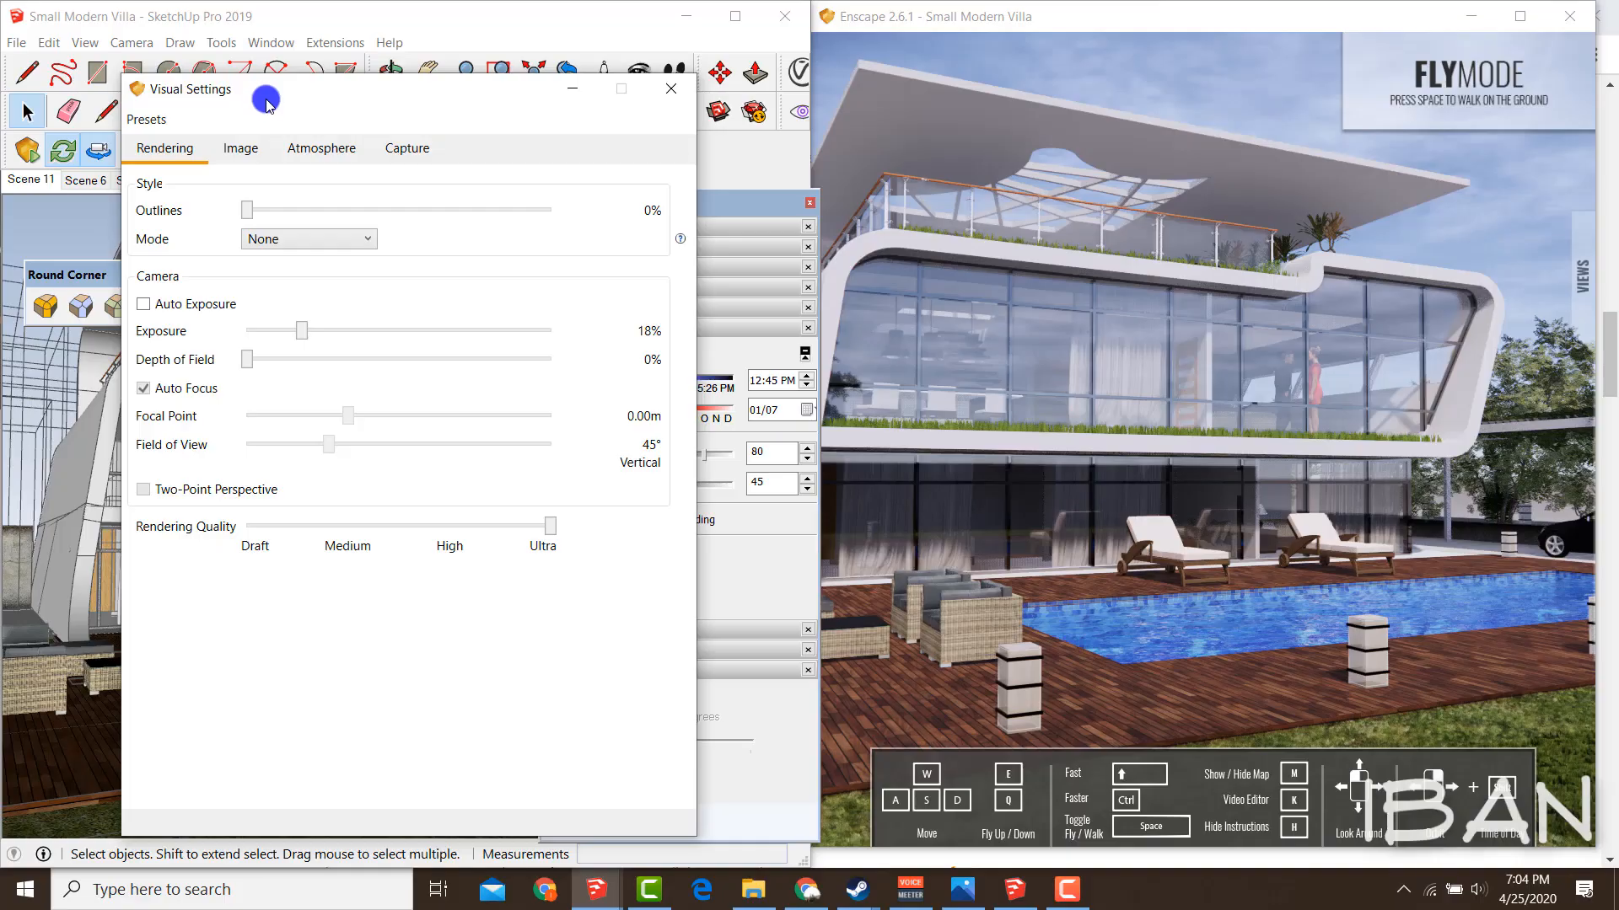
# Save the current visual settings to the project as a preset named Siang hari.
pyautogui.moveTo(217, 47)
pyautogui.mouseDown()
pyautogui.moveTo(681, 100)
pyautogui.moveTo(461, 93)
pyautogui.mouseUp()
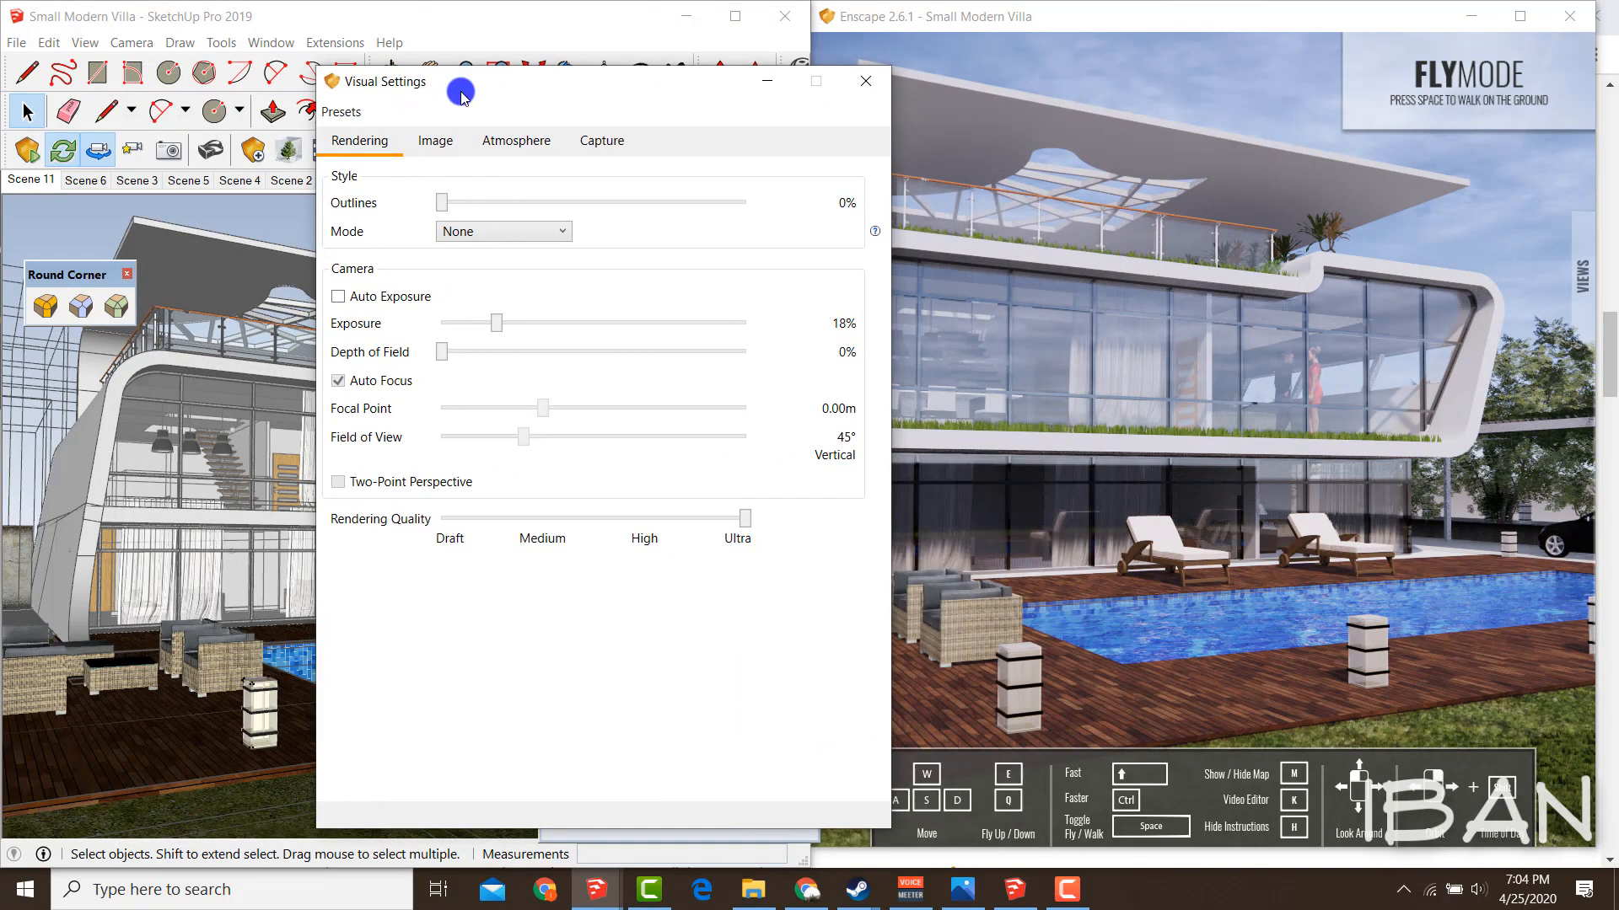
pyautogui.click(428, 145)
pyautogui.click(553, 141)
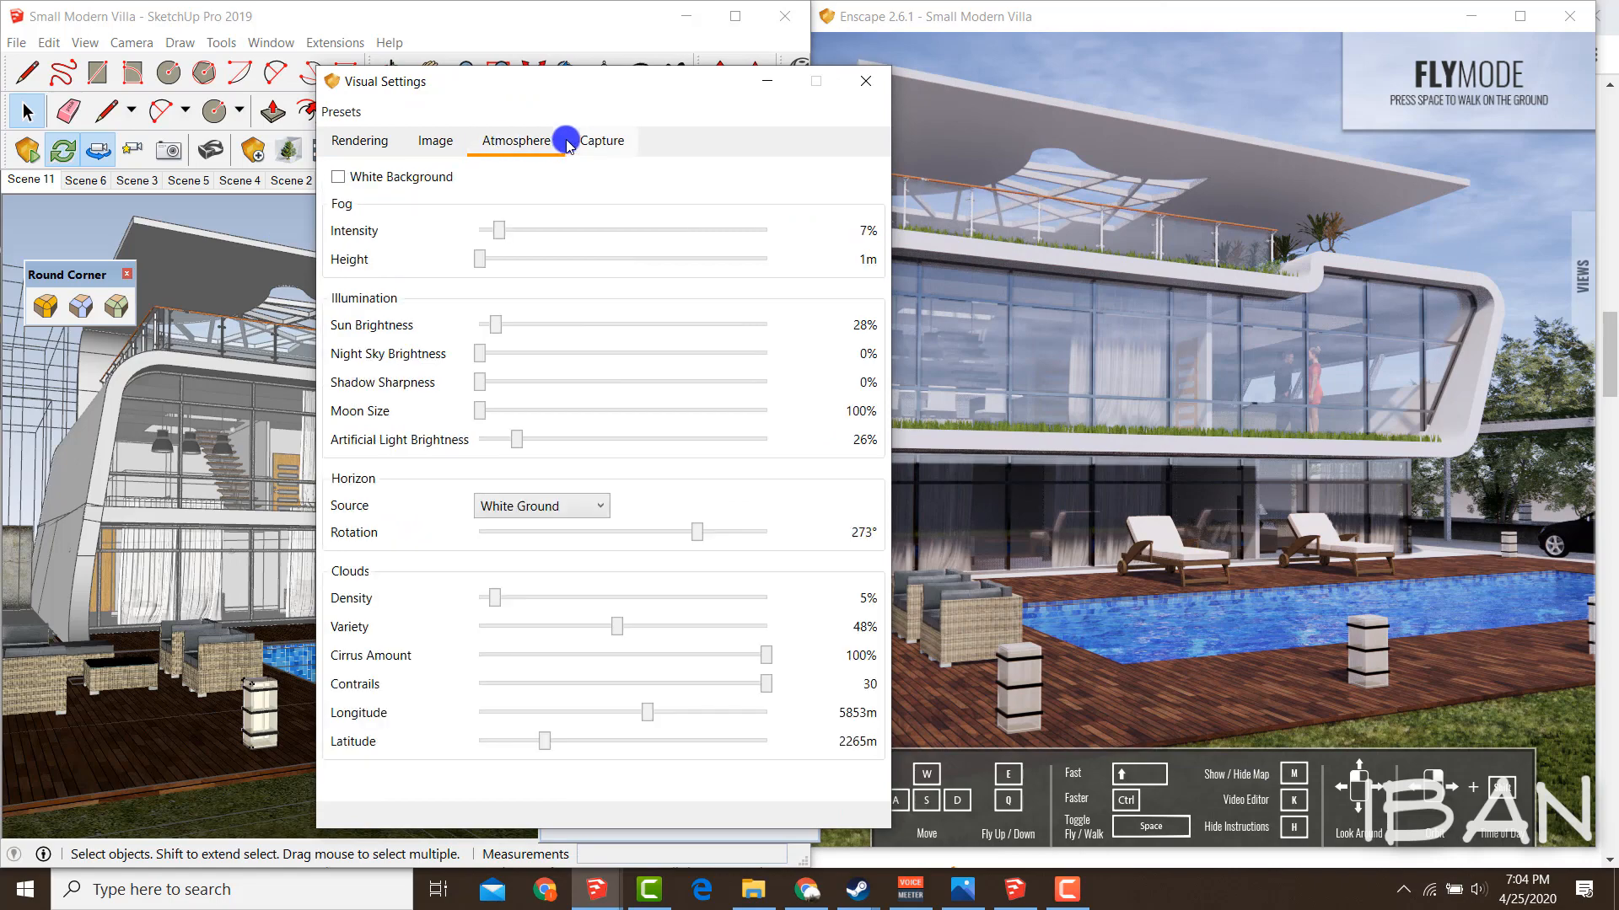
pyautogui.click(362, 141)
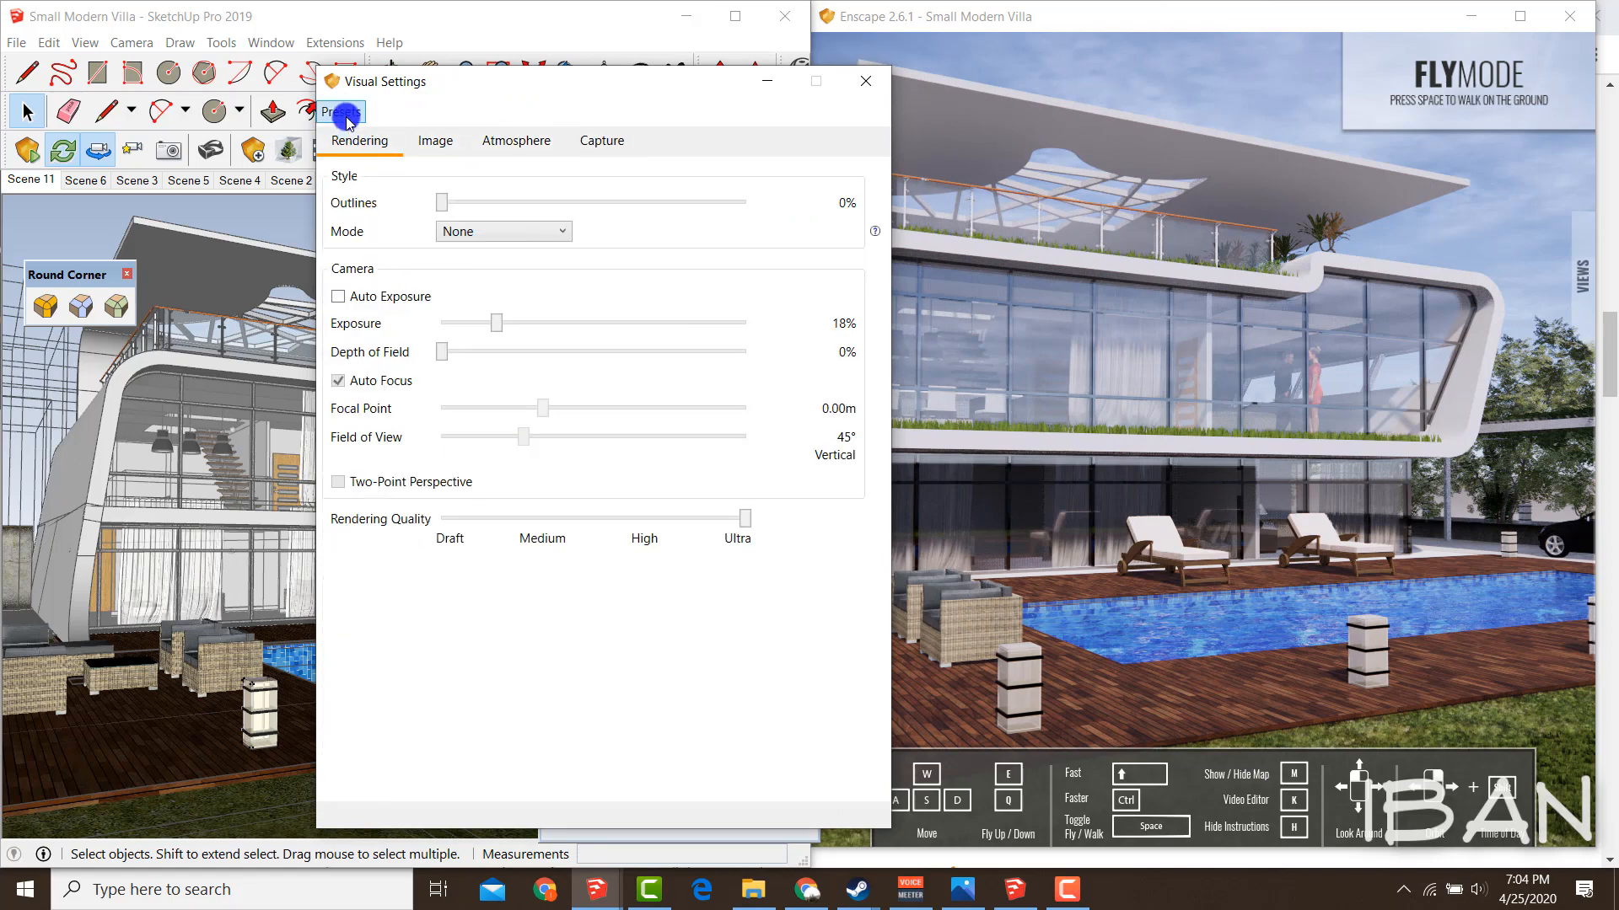
pyautogui.click(346, 112)
pyautogui.moveTo(375, 162)
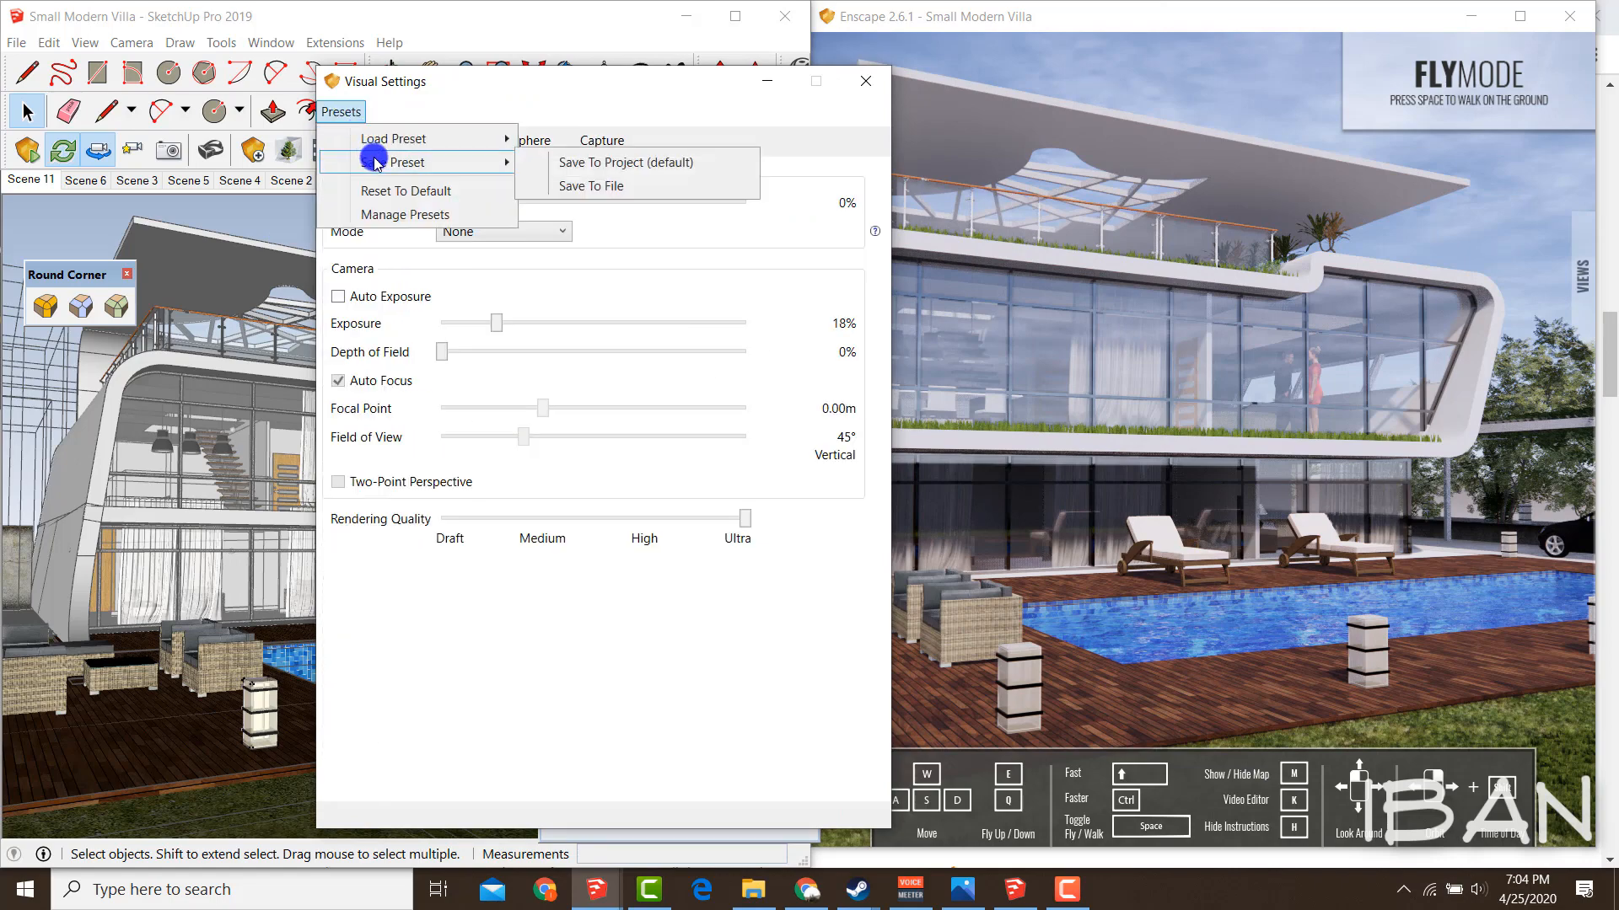
pyautogui.click(586, 163)
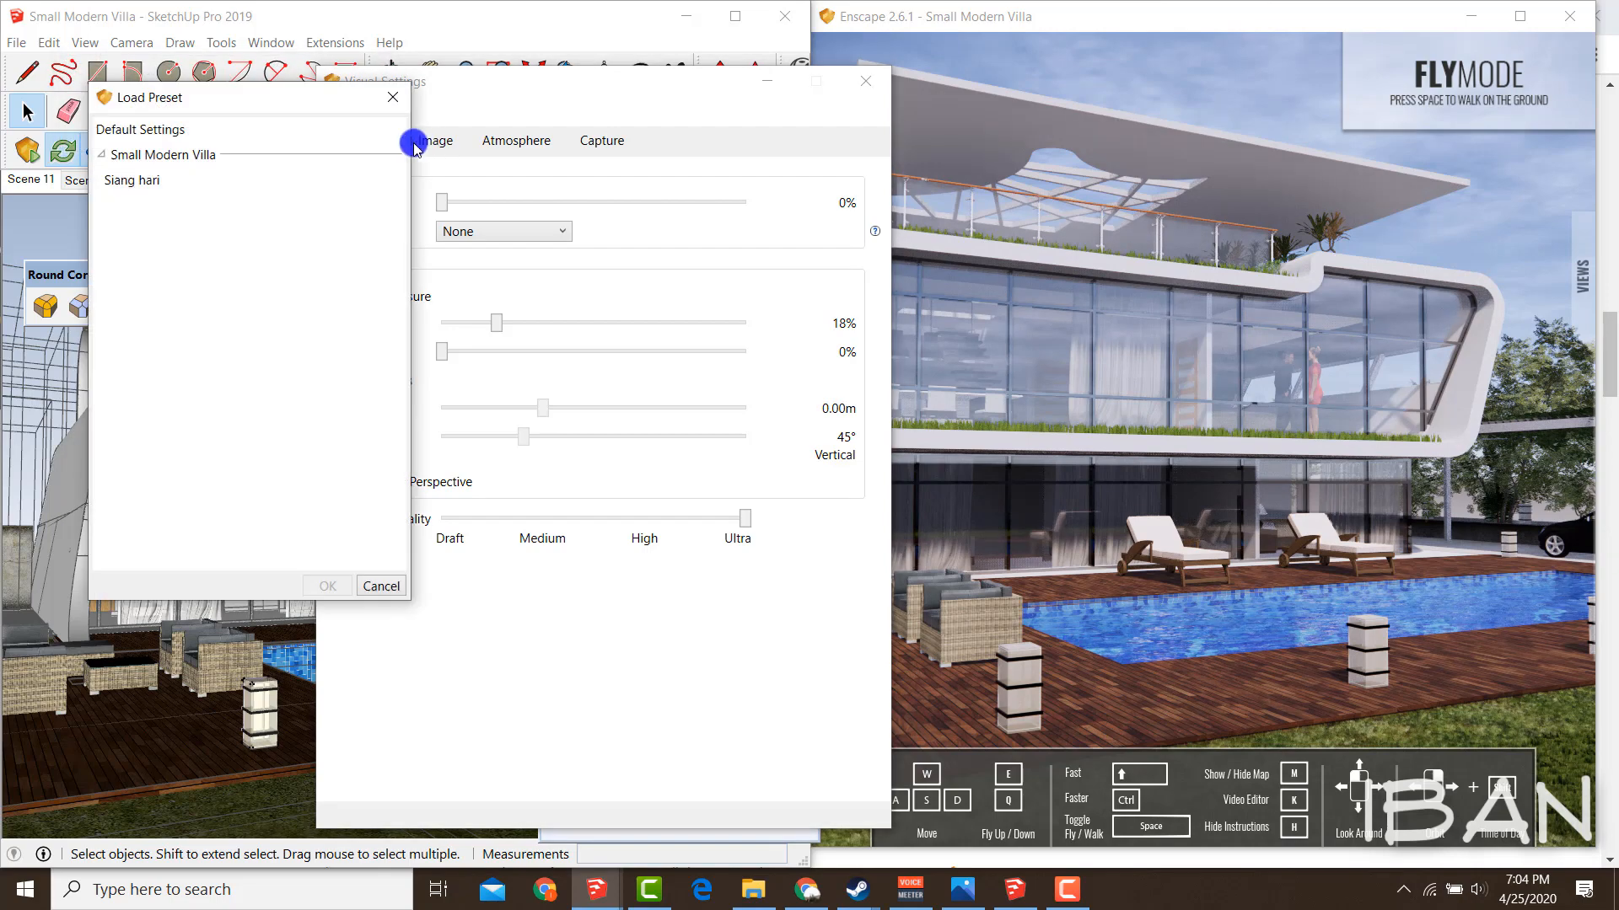
# Check the Siang hari entry in the list of loadable presets, and close the visual settings without loading it.
pyautogui.click(118, 180)
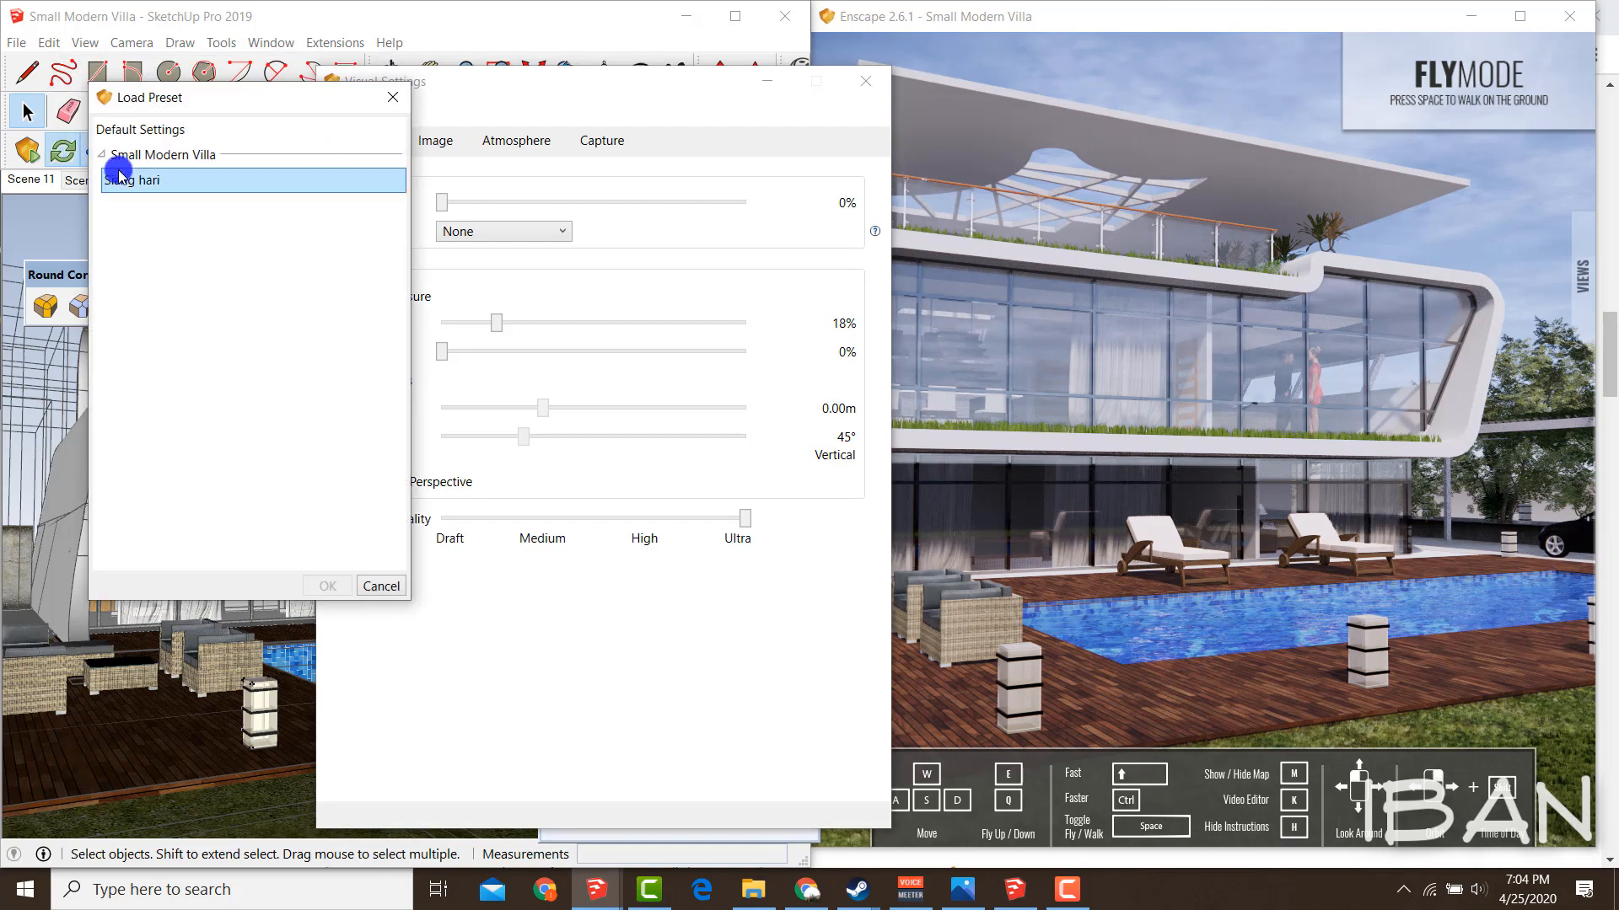
pyautogui.click(175, 254)
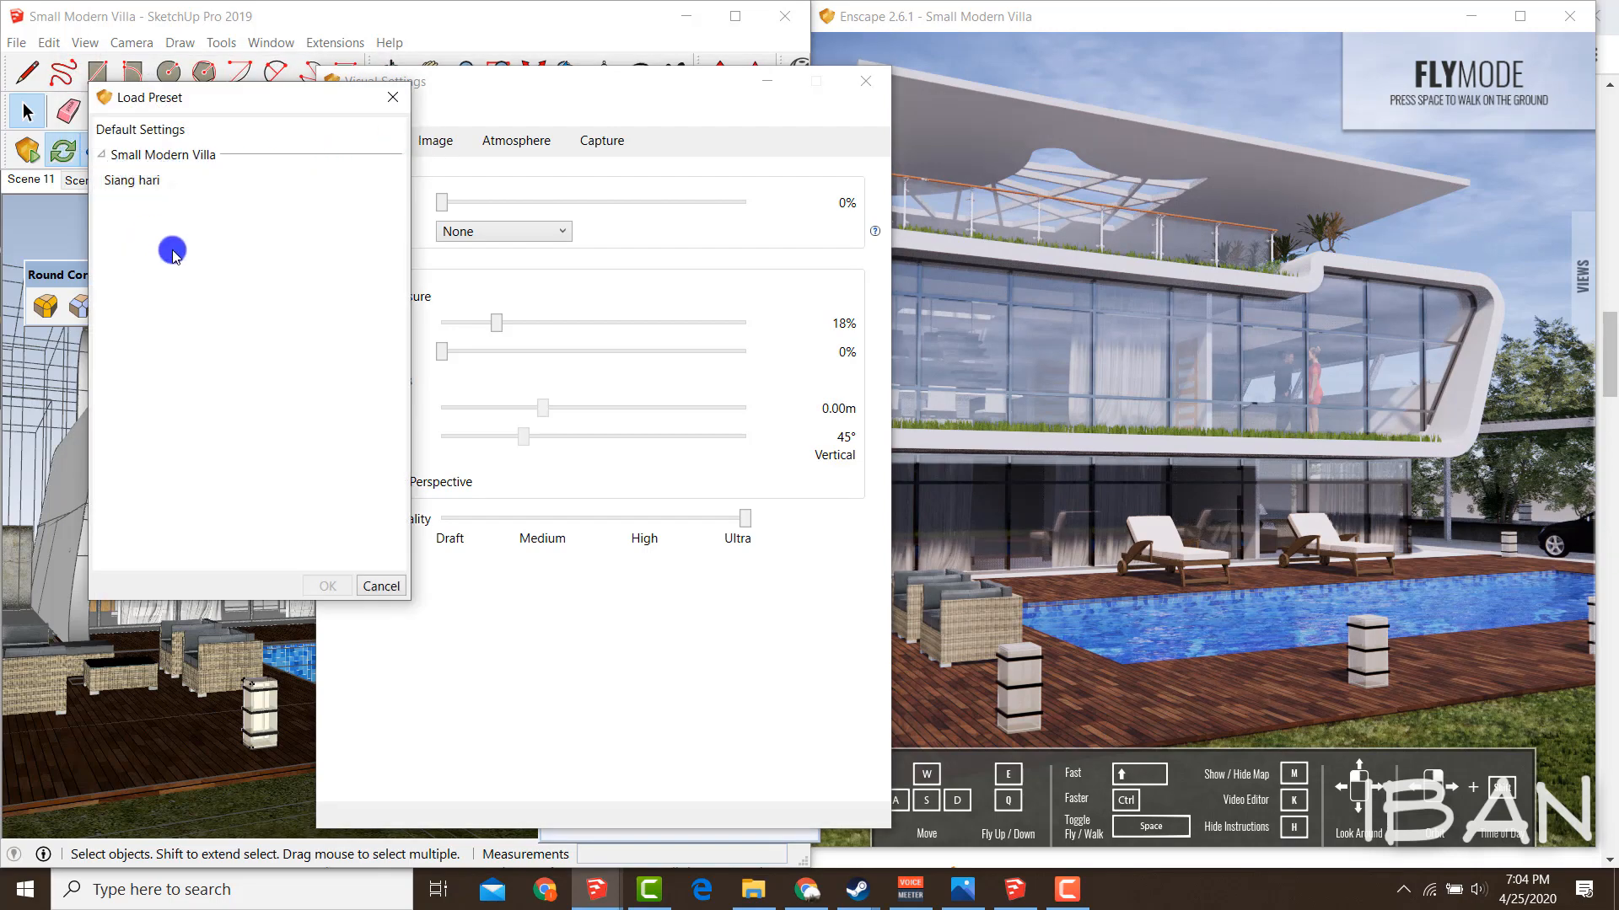
pyautogui.click(378, 107)
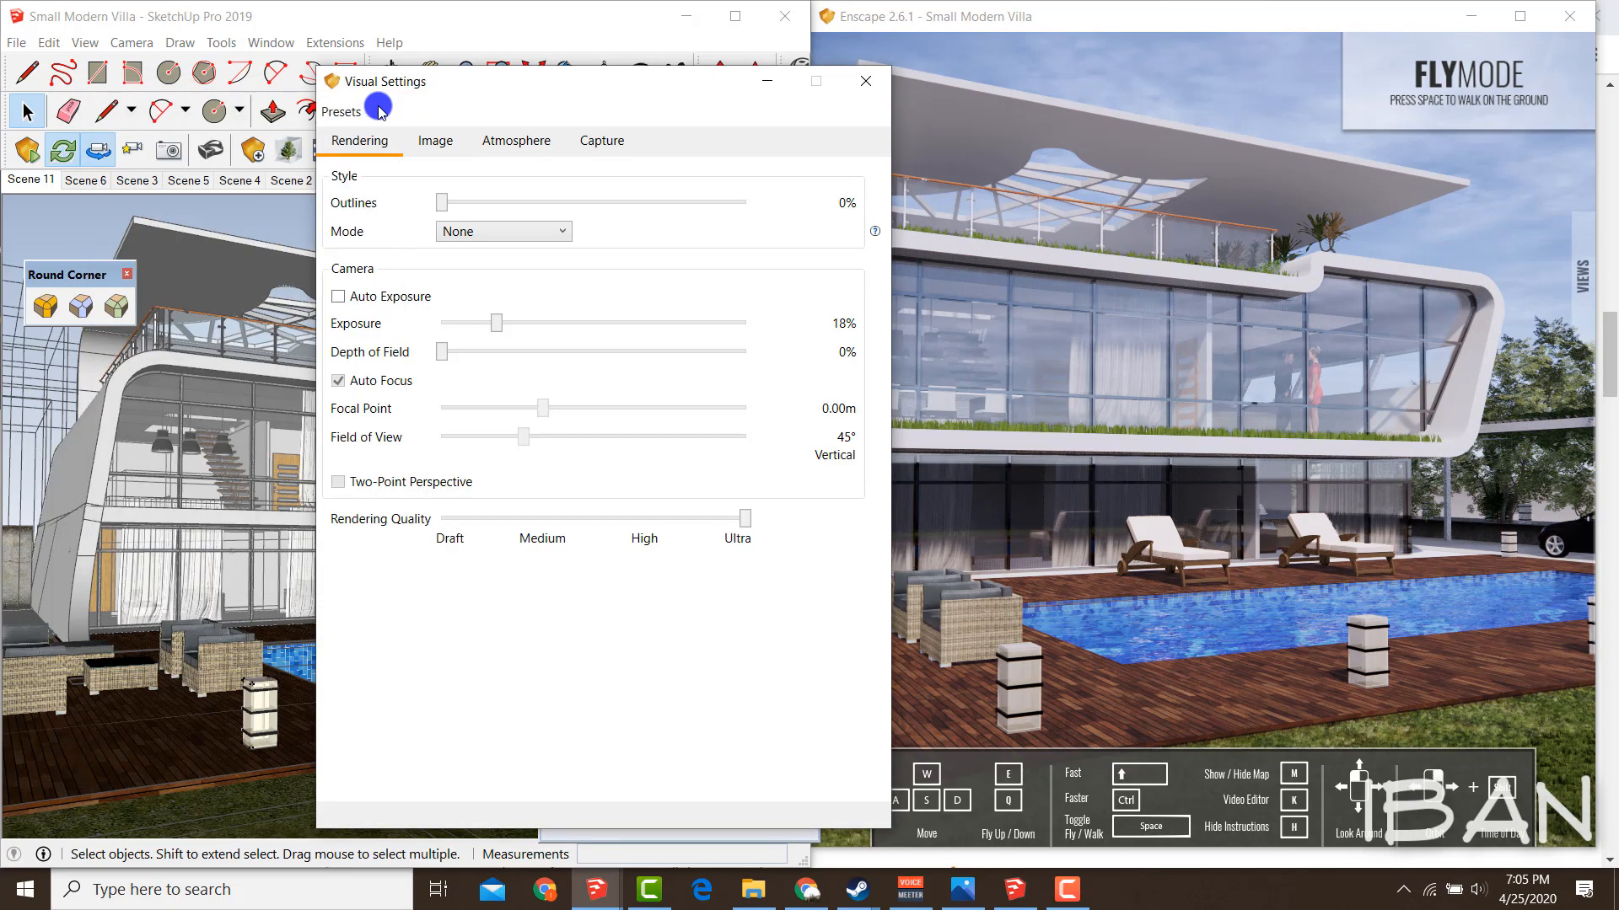
pyautogui.click(865, 83)
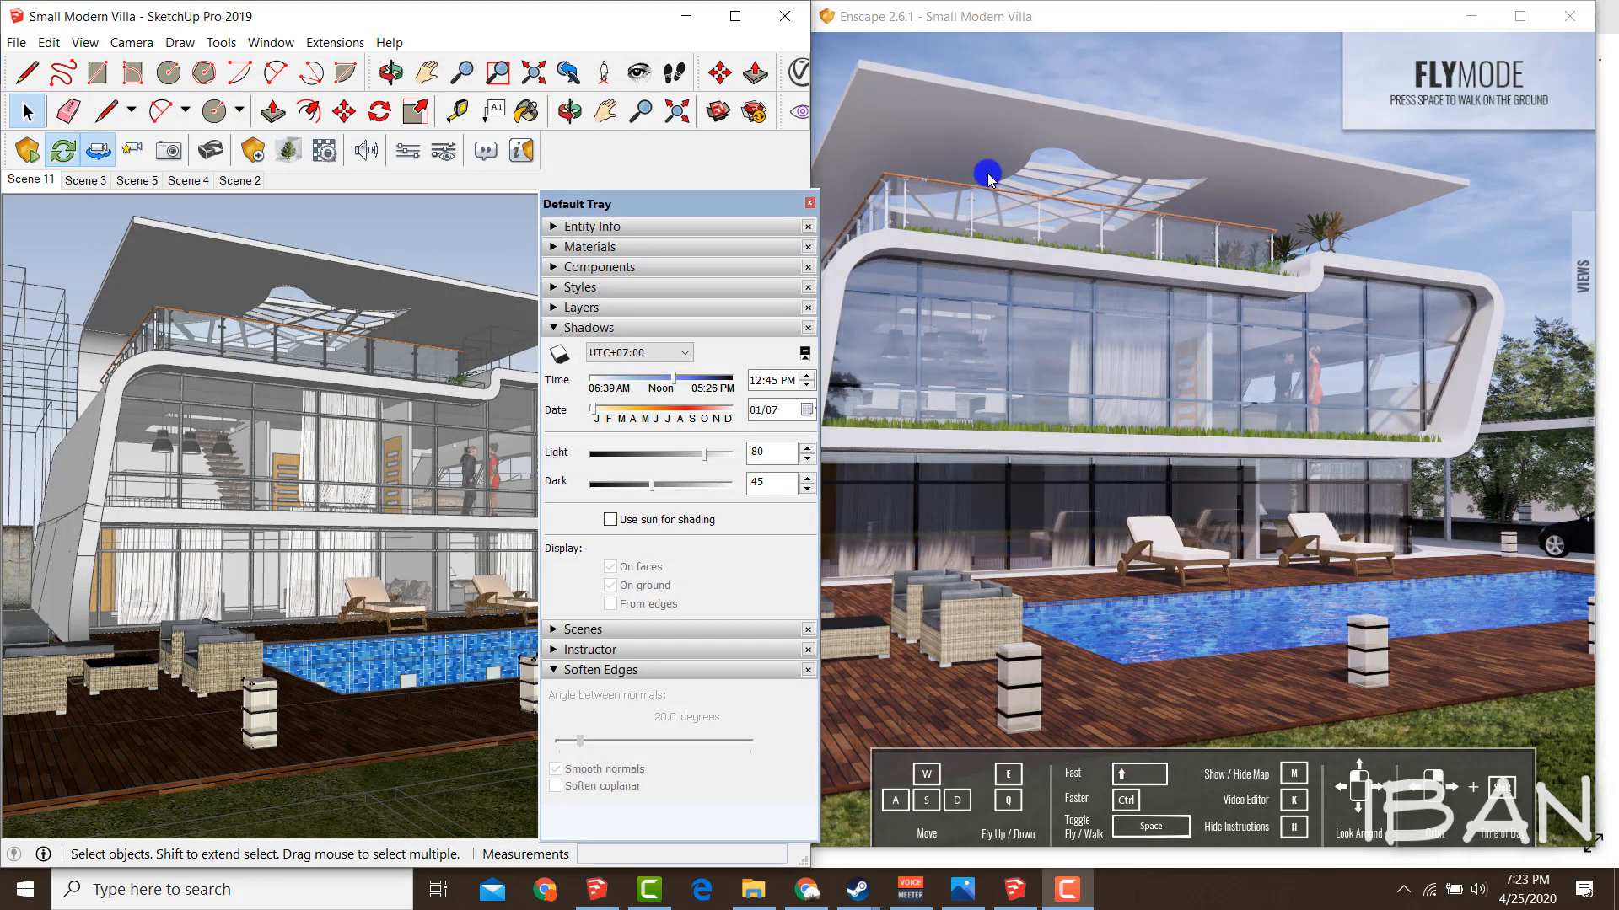
# Hide the navigation instructions in the Enscape view and move the Default Tray clear of the window edge.
pyautogui.click(988, 177)
pyautogui.press('h')
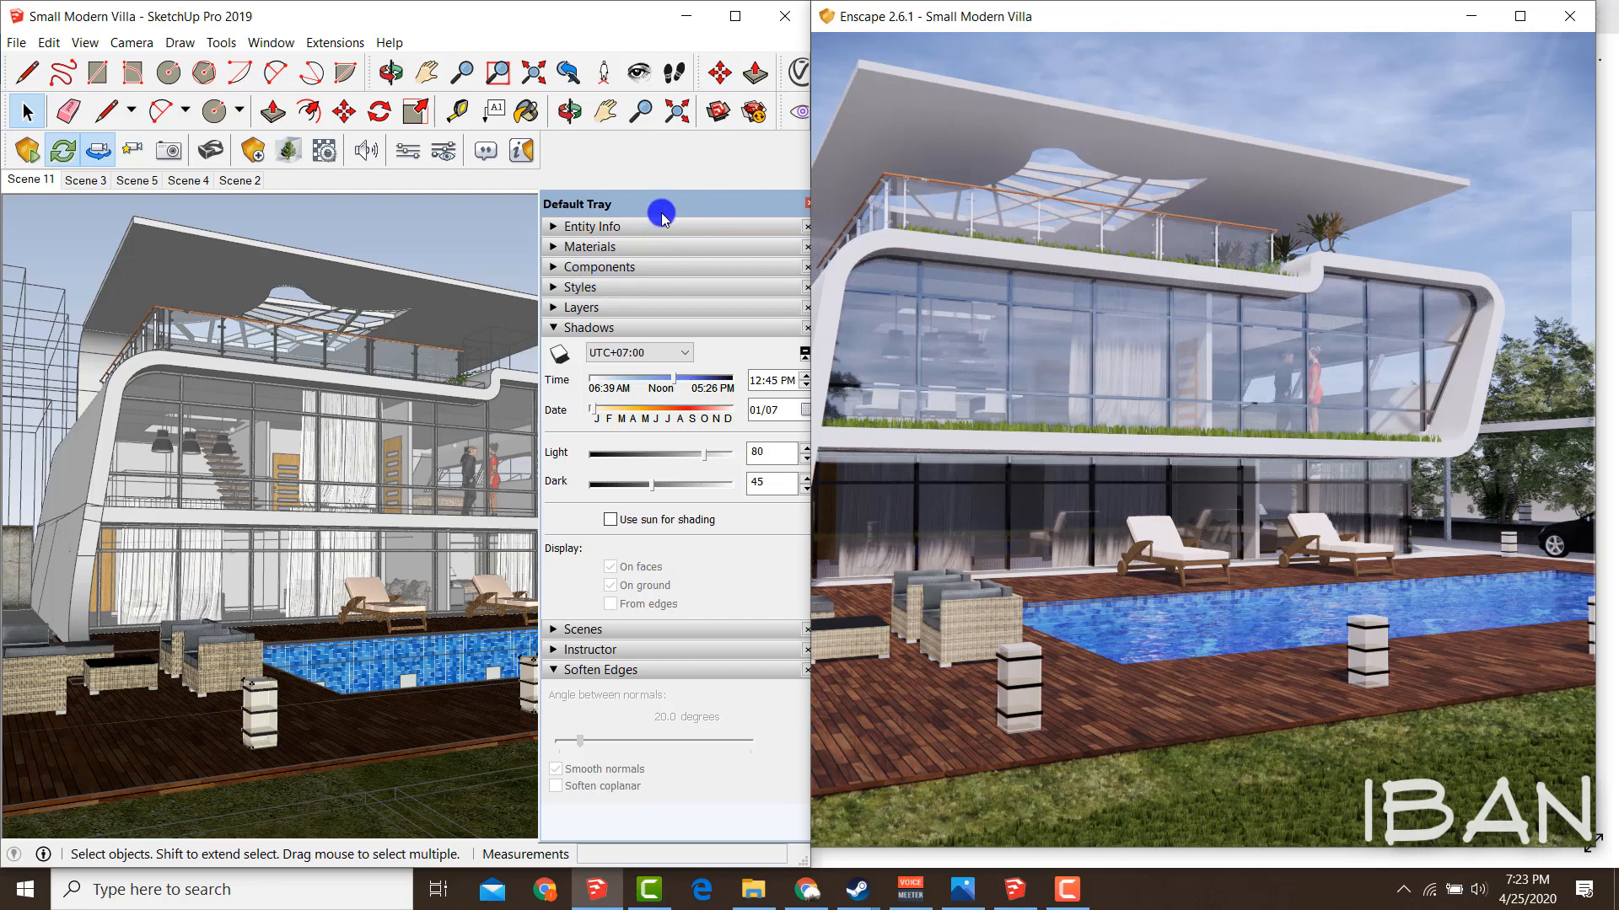
pyautogui.moveTo(663, 217); pyautogui.dragTo(645, 220)
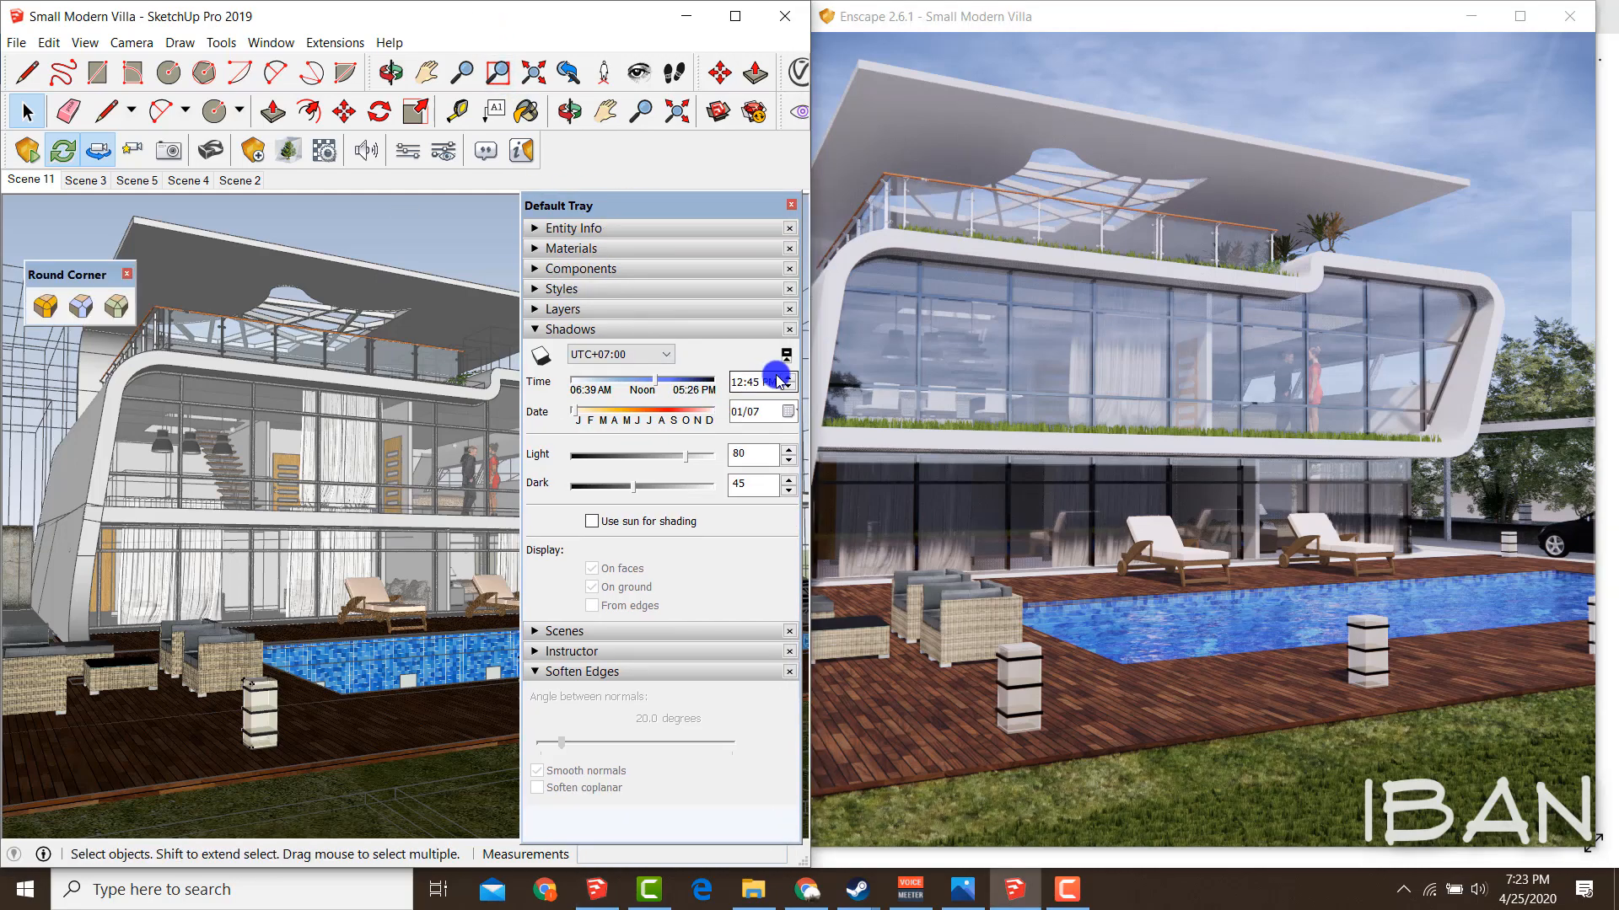
# Set the SketchUp shadow time to 10:45 PM and update Scene 11 with it.
pyautogui.moveTo(756, 375)
pyautogui.mouseDown()
pyautogui.moveTo(542, 351)
pyautogui.moveTo(794, 368)
pyautogui.mouseUp()
pyautogui.press('Escape')
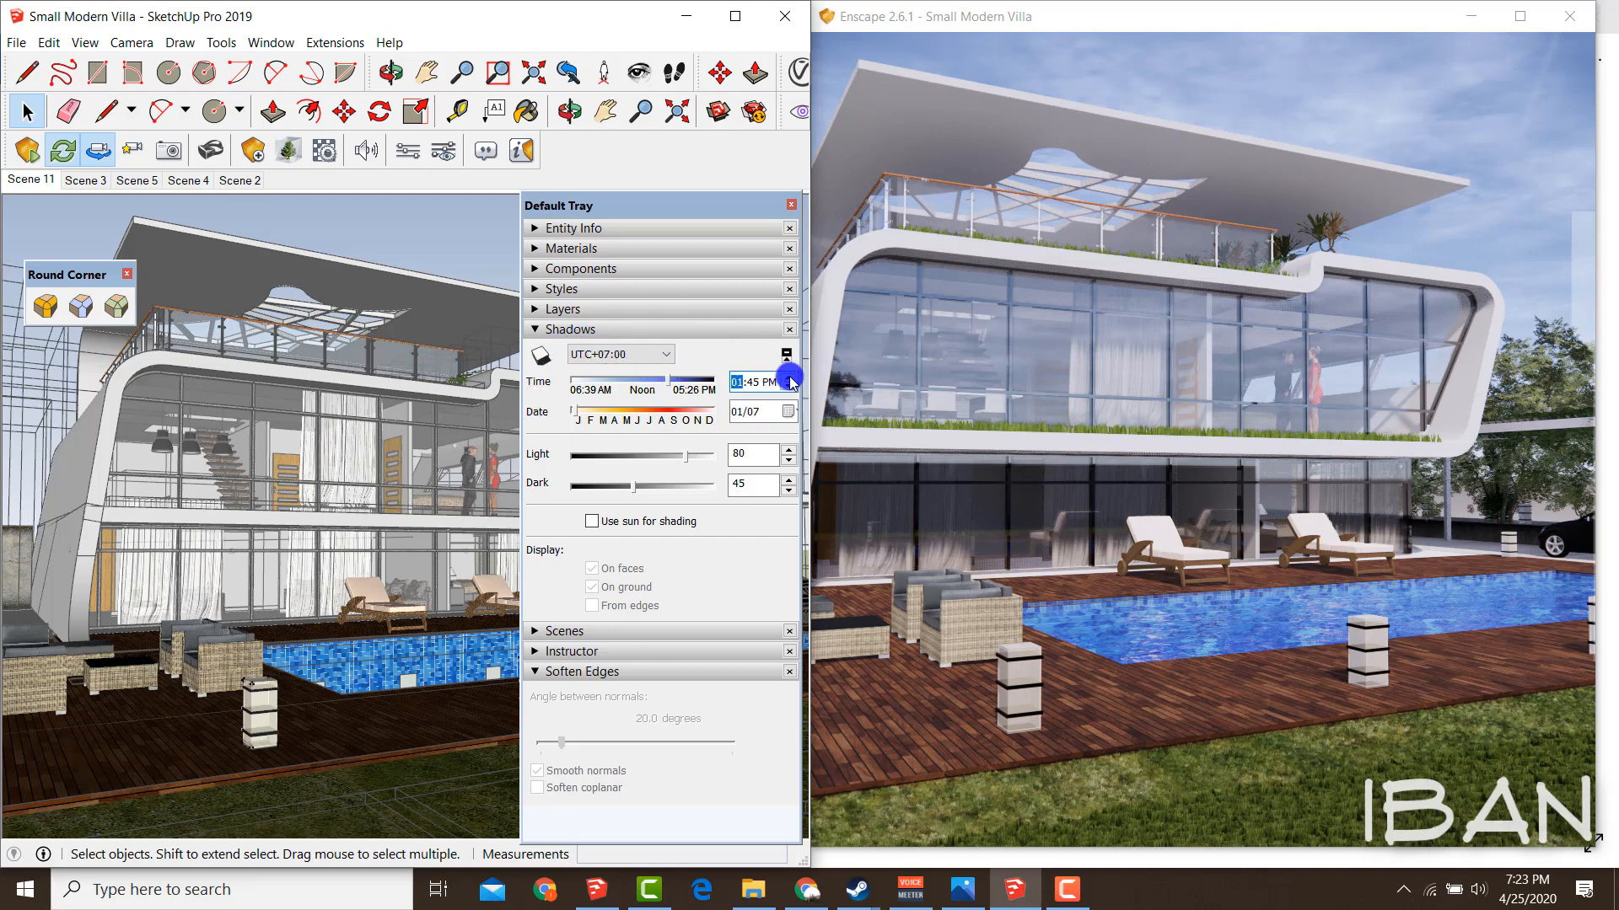
pyautogui.click(789, 378)
pyautogui.click(789, 377)
pyautogui.click(789, 378)
pyautogui.click(789, 378)
pyautogui.click(789, 378)
pyautogui.click(789, 378)
pyautogui.click(789, 378)
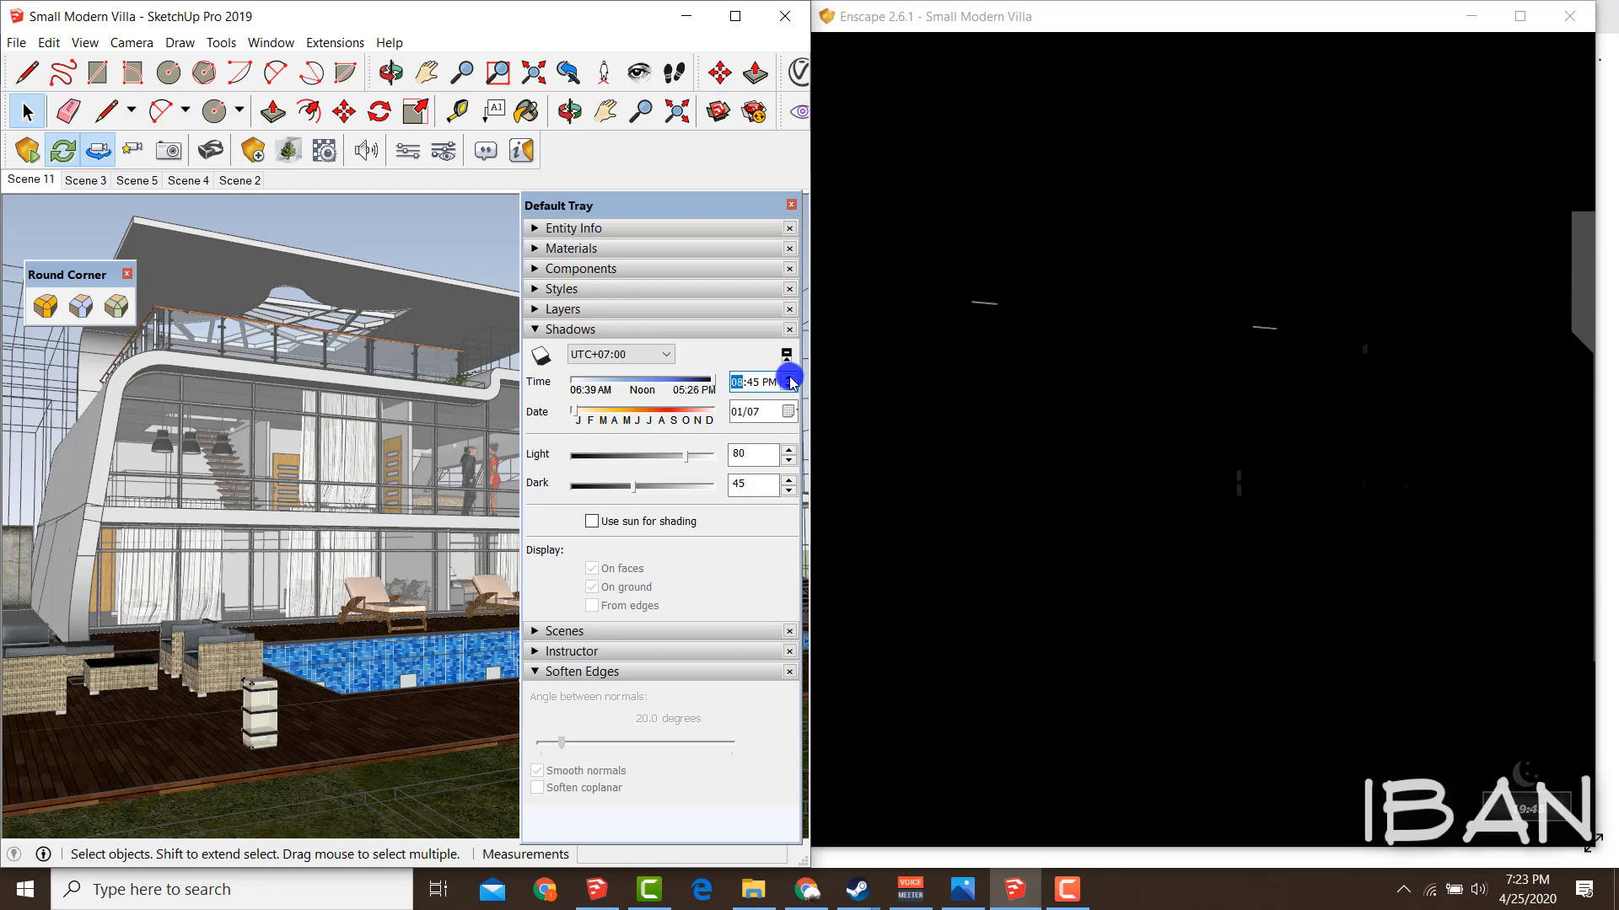
pyautogui.click(790, 378)
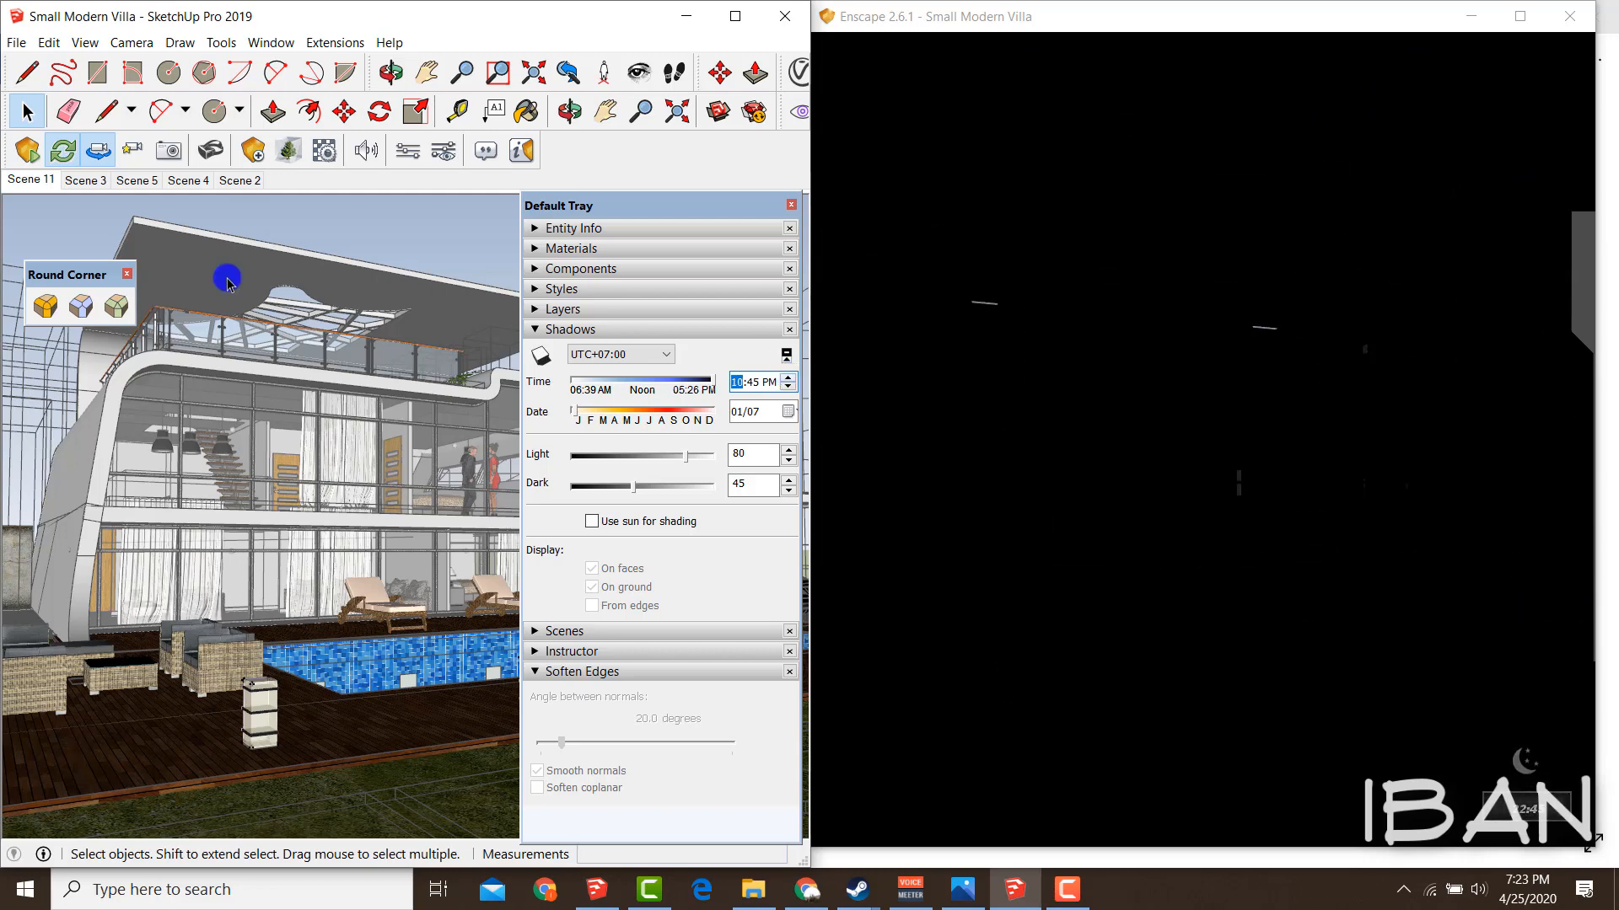
pyautogui.rightClick(38, 181)
pyautogui.click(67, 268)
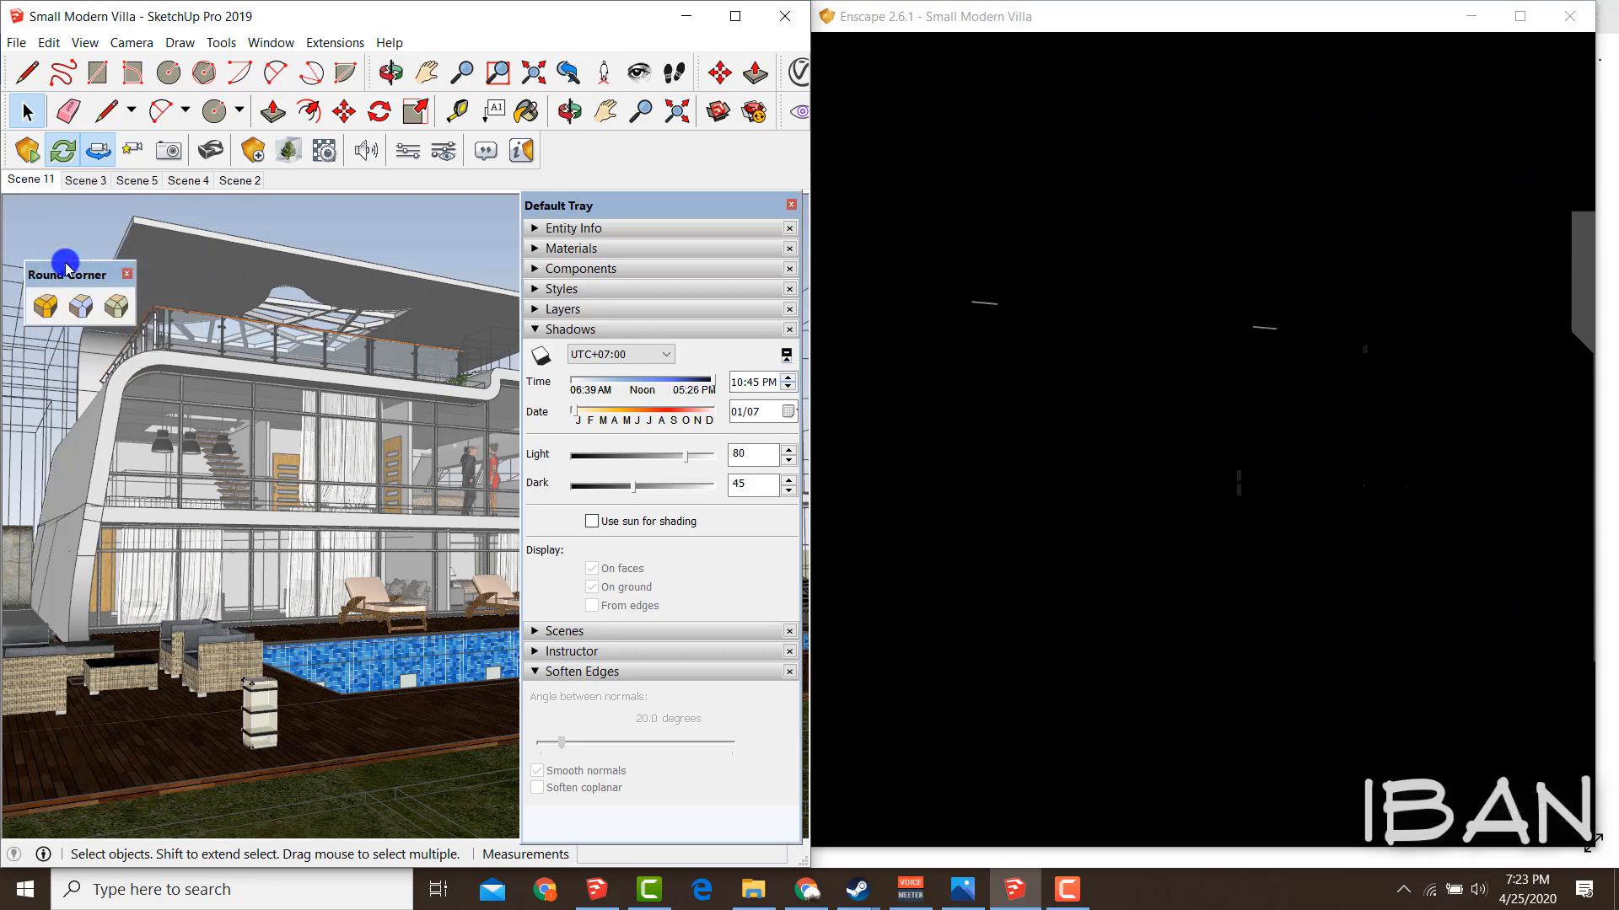
# Raise the Enscape exposure to 91% and the night sky brightness to 261%.
pyautogui.click(446, 153)
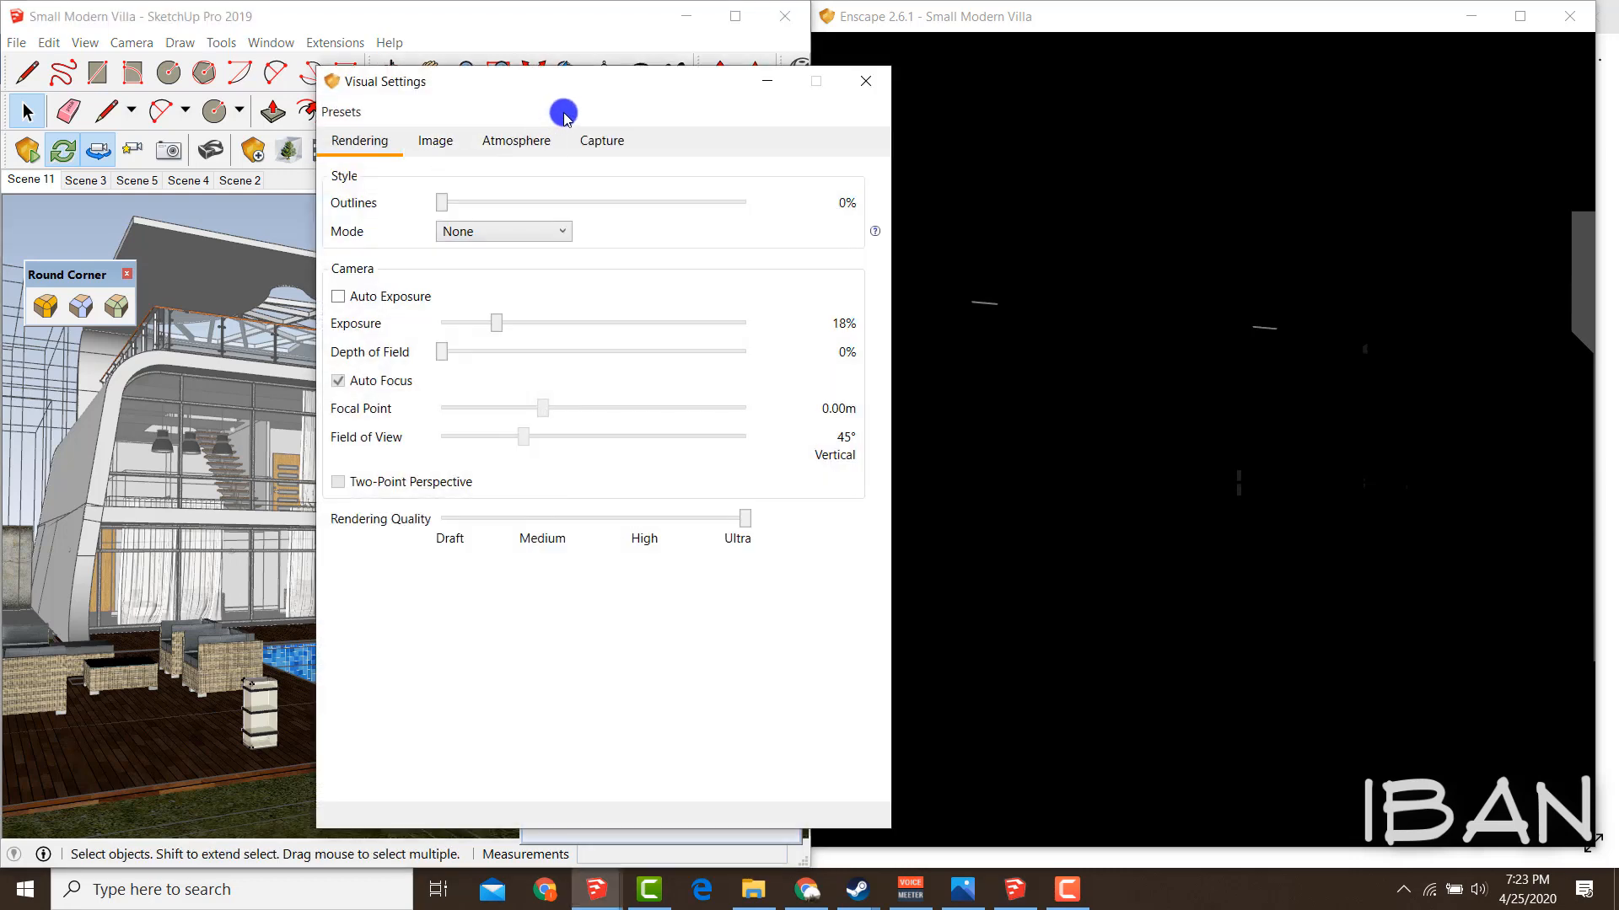
pyautogui.moveTo(543, 101); pyautogui.dragTo(362, 135)
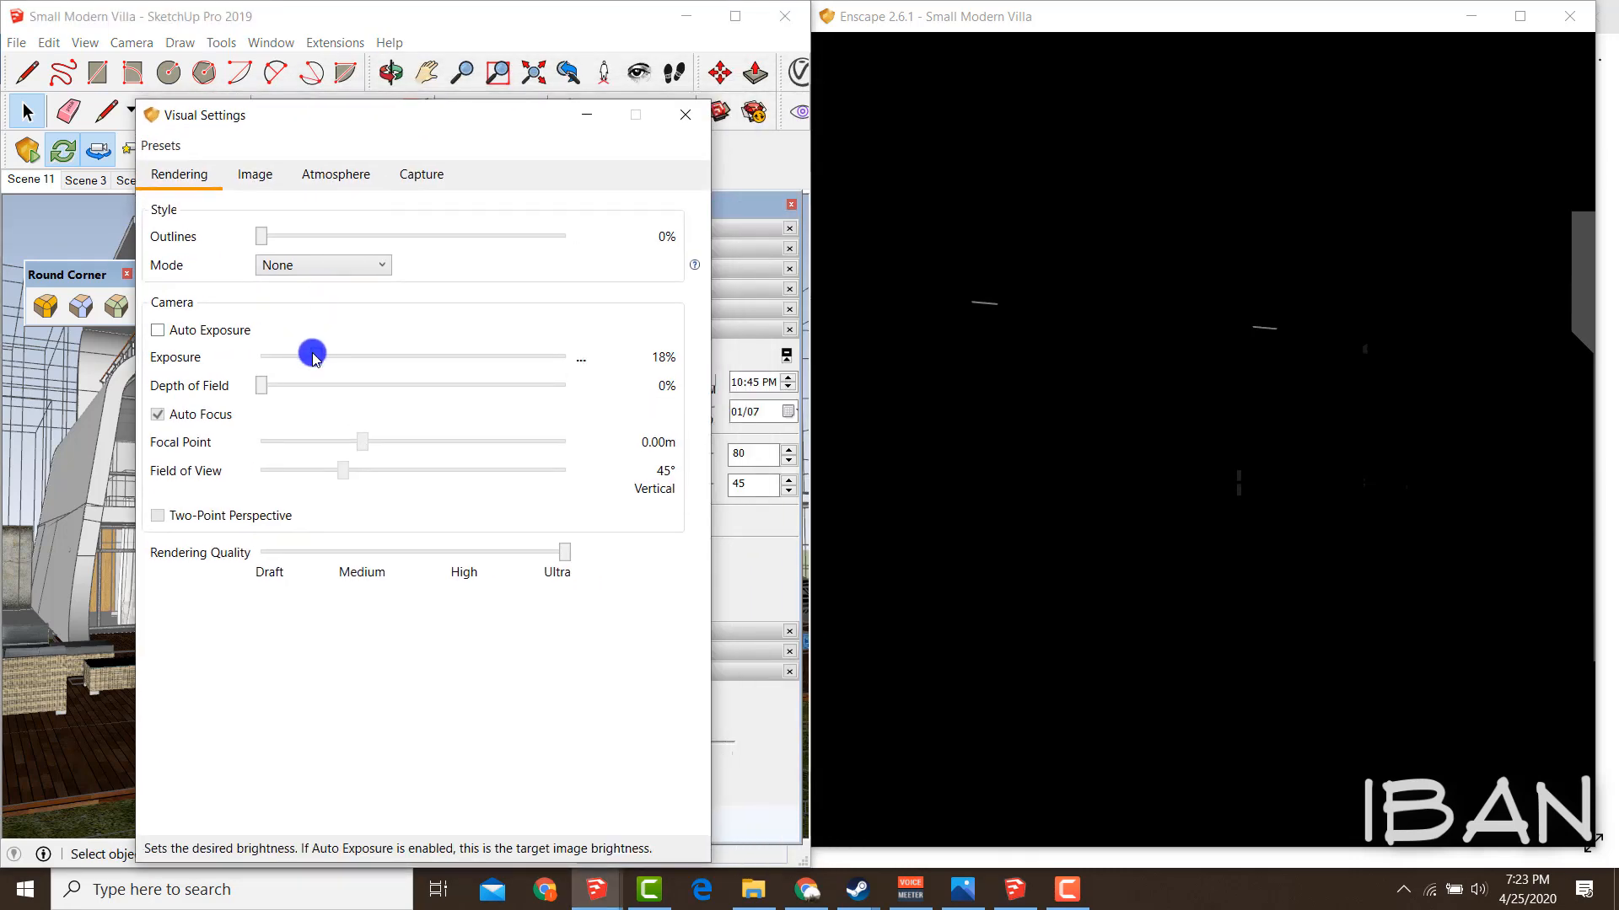
pyautogui.moveTo(315, 354); pyautogui.dragTo(549, 365)
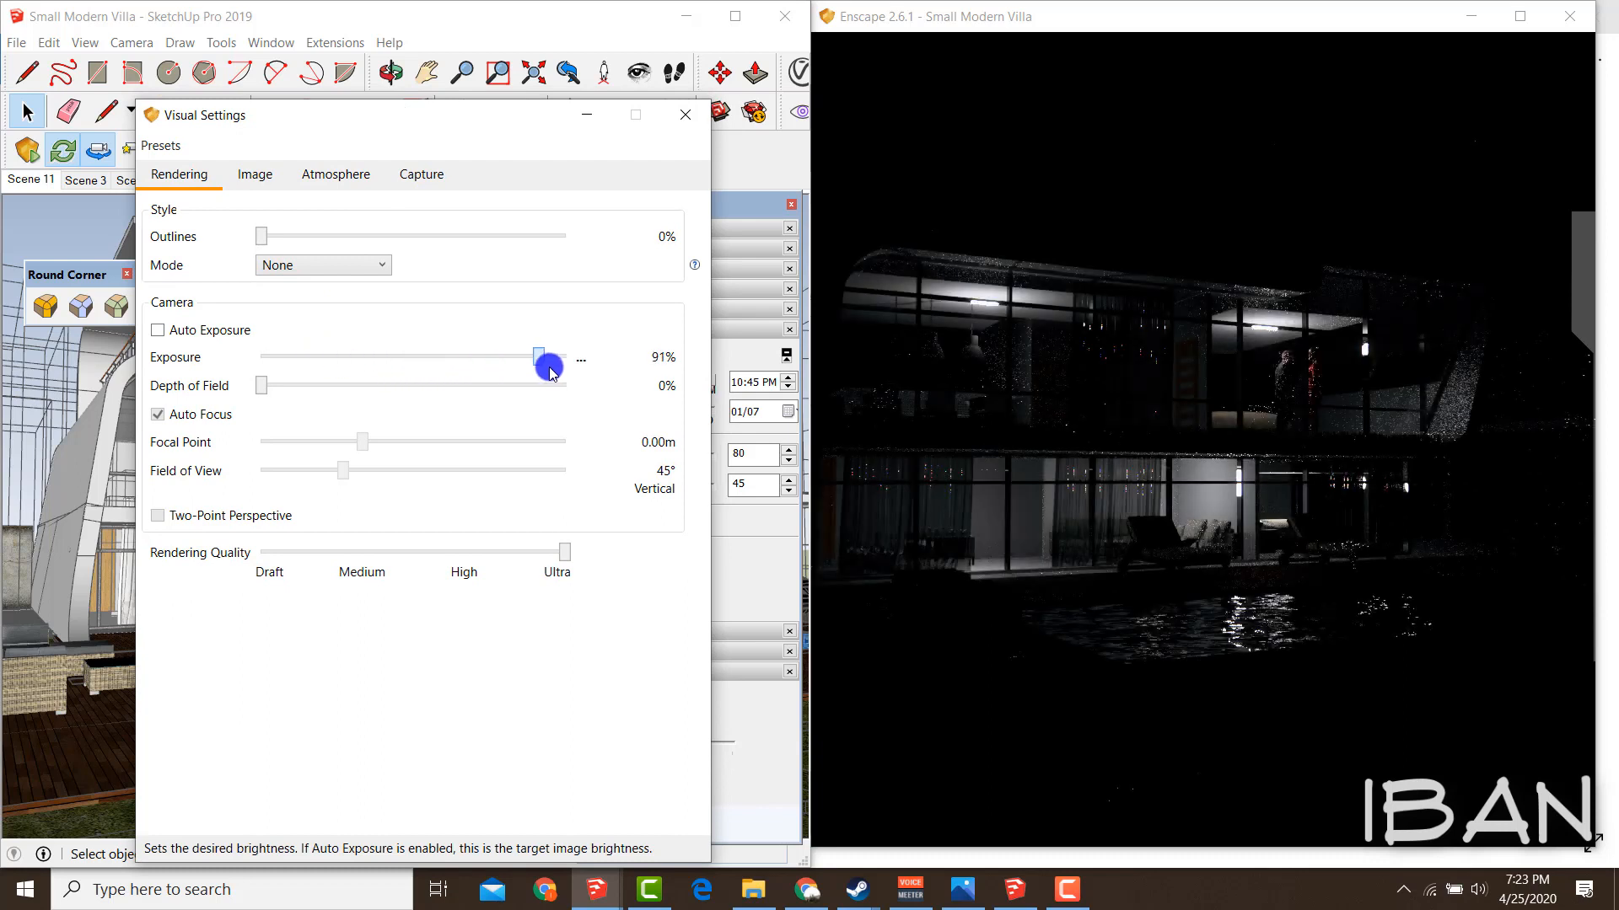
pyautogui.click(323, 177)
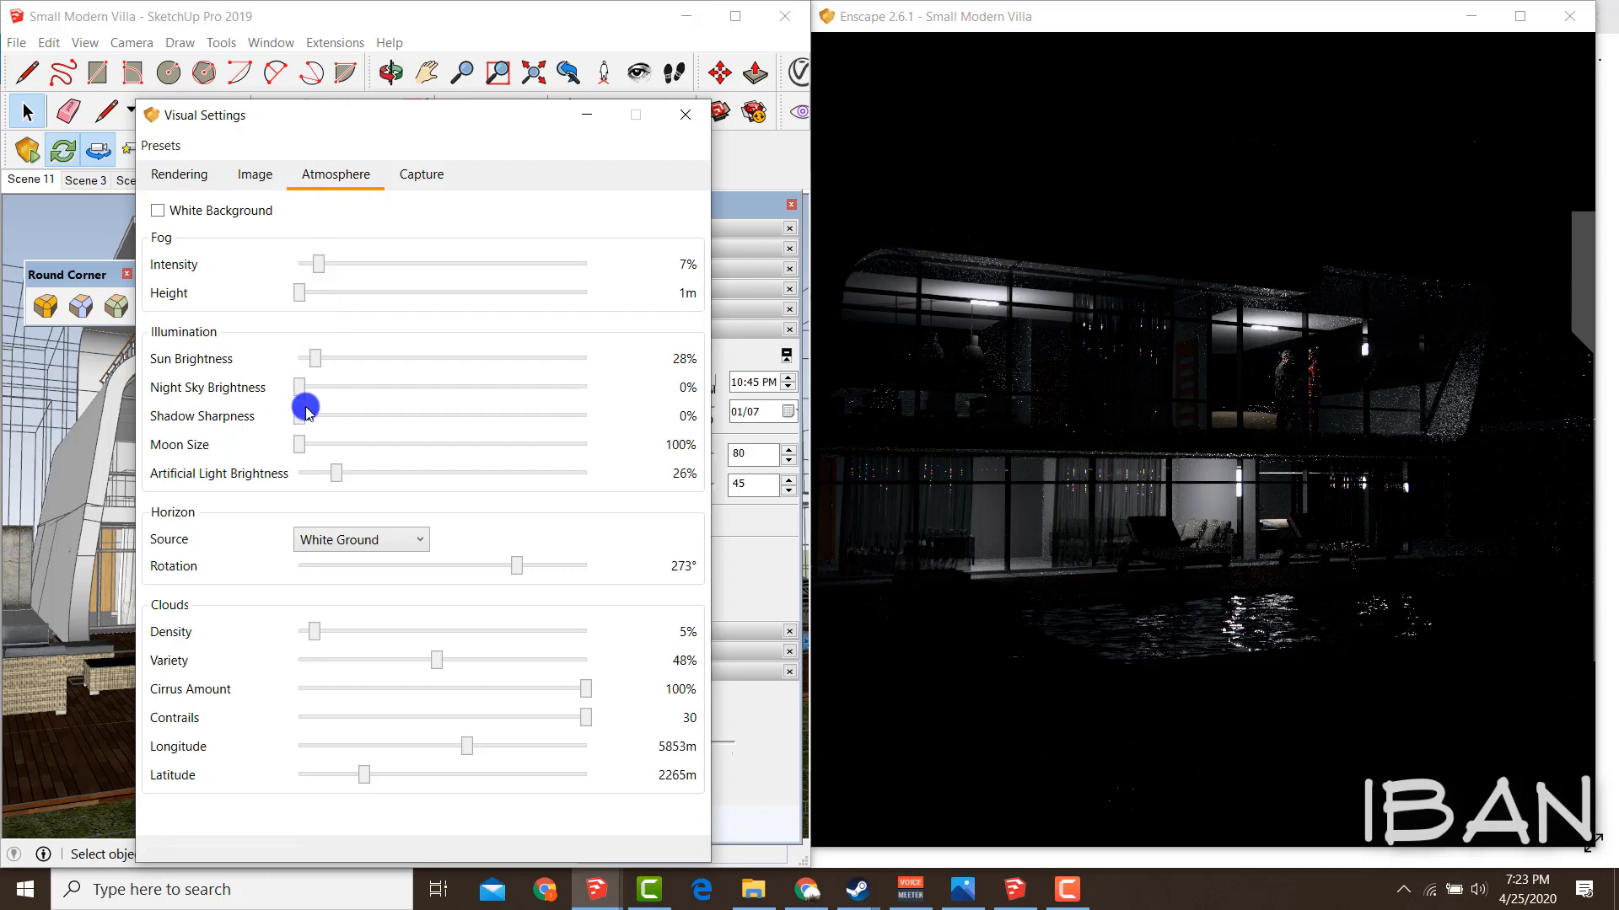
pyautogui.moveTo(299, 389); pyautogui.dragTo(550, 389)
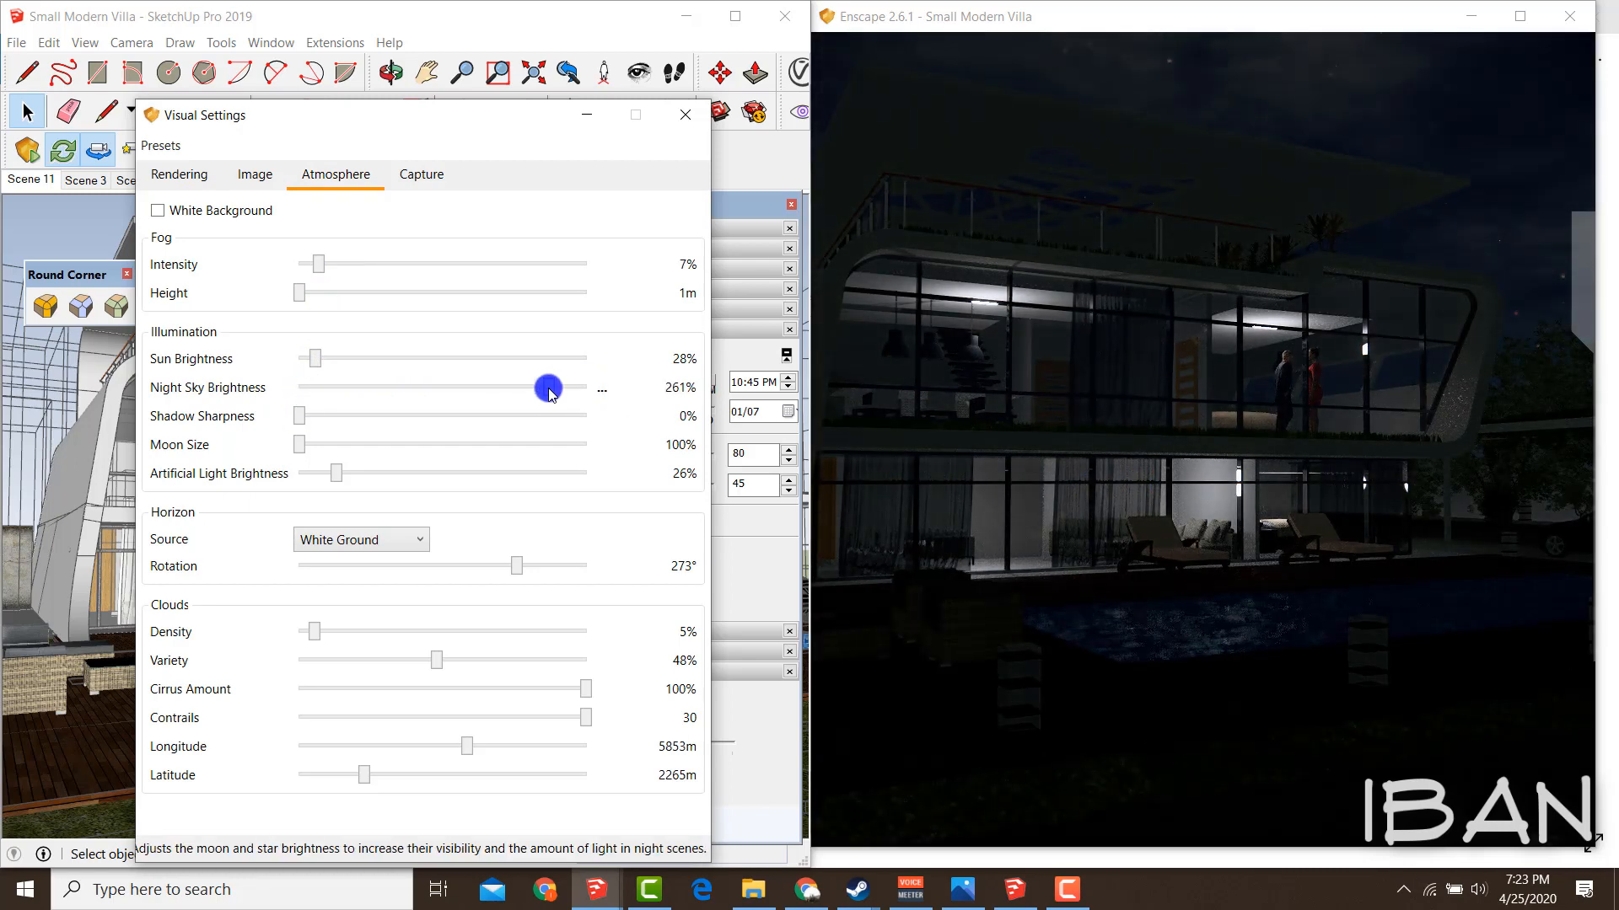
# Enlarge the moon in the night sky while checking it in the Enscape view, and return to the villa.
pyautogui.moveTo(1310, 503)
pyautogui.mouseDown()
pyautogui.moveTo(1273, 514)
pyautogui.moveTo(1431, 509)
pyautogui.moveTo(1247, 543)
pyautogui.moveTo(1196, 351)
pyautogui.moveTo(1365, 303)
pyautogui.mouseUp()
pyautogui.click(302, 444)
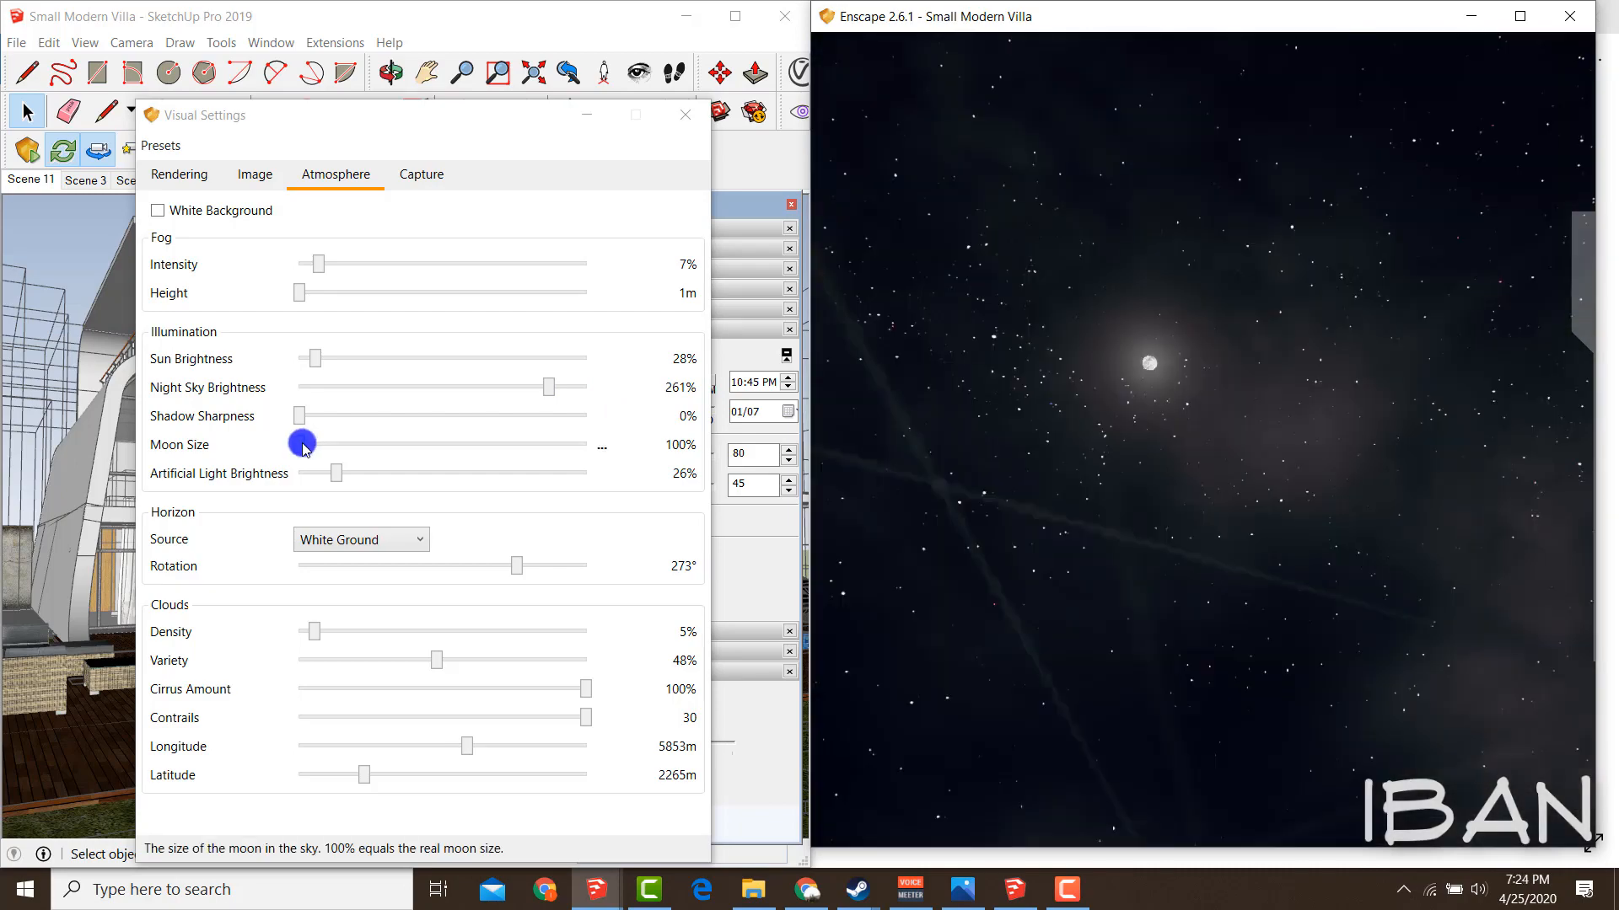
pyautogui.moveTo(302, 444); pyautogui.dragTo(583, 471)
pyautogui.click(1166, 639)
pyautogui.moveTo(1190, 589); pyautogui.dragTo(1188, 588)
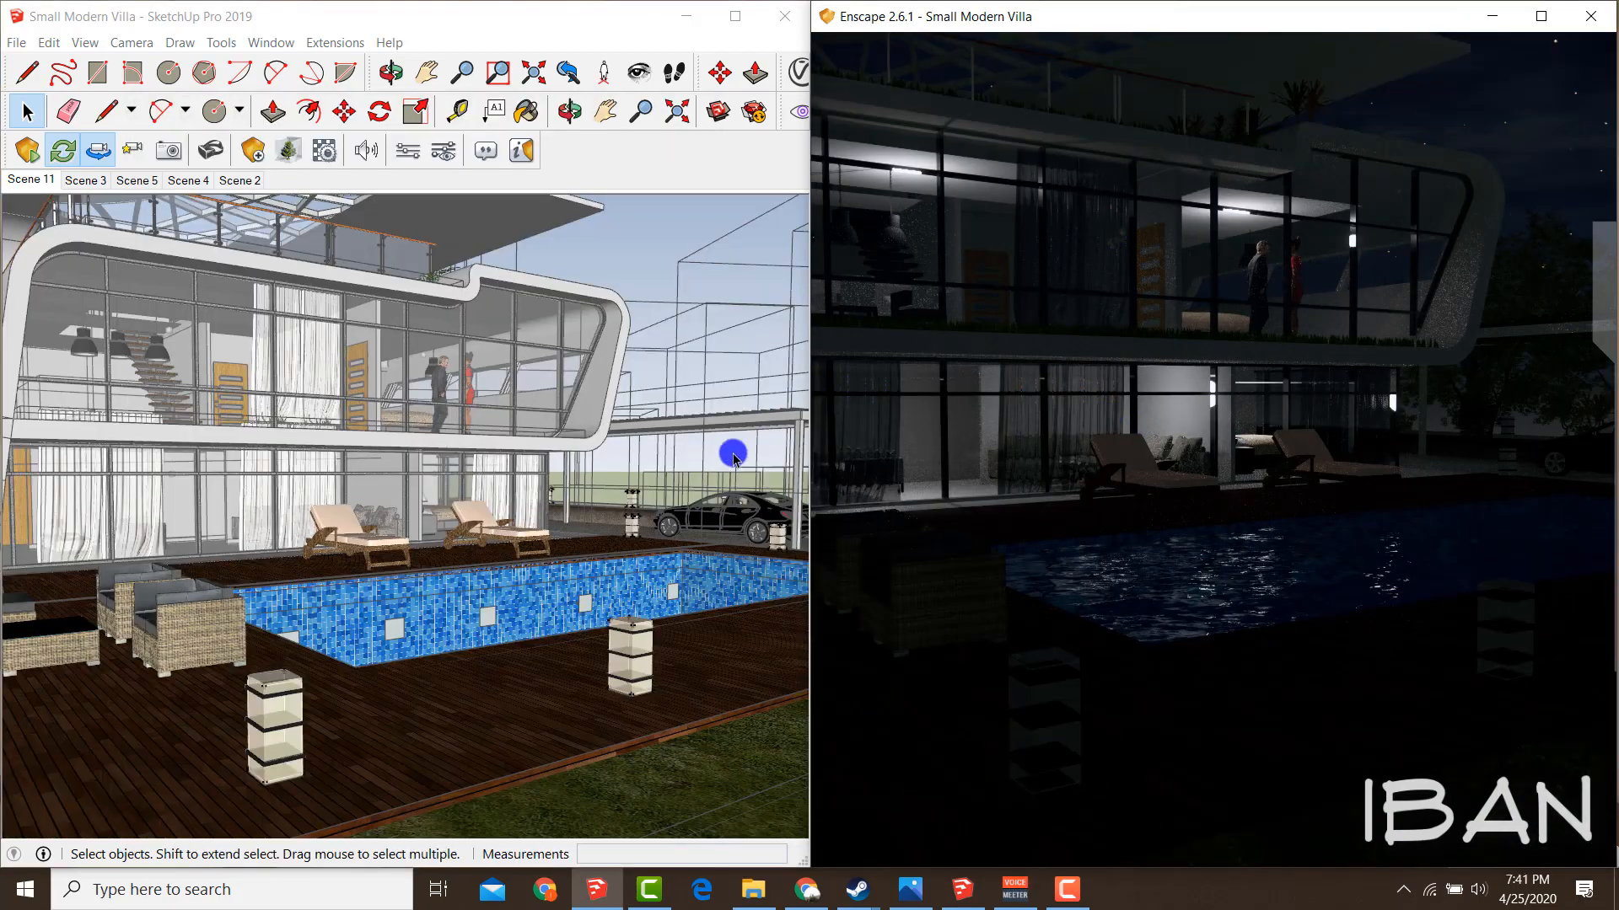
# Open the Enscape Objects window with the square lamp post on the pool deck brought close into view.
pyautogui.moveTo(732, 458)
pyautogui.mouseDown(button='middle')
pyautogui.moveTo(626, 520)
pyautogui.moveTo(561, 408)
pyautogui.moveTo(579, 567)
pyautogui.moveTo(568, 517)
pyautogui.moveTo(542, 650)
pyautogui.mouseUp(button='middle')
pyautogui.moveTo(553, 740)
pyautogui.mouseDown(button='middle')
pyautogui.moveTo(549, 553)
pyautogui.moveTo(542, 596)
pyautogui.moveTo(560, 549)
pyautogui.mouseUp(button='middle')
pyautogui.scroll(3, 561, 545)
pyautogui.scroll(2, 561, 539)
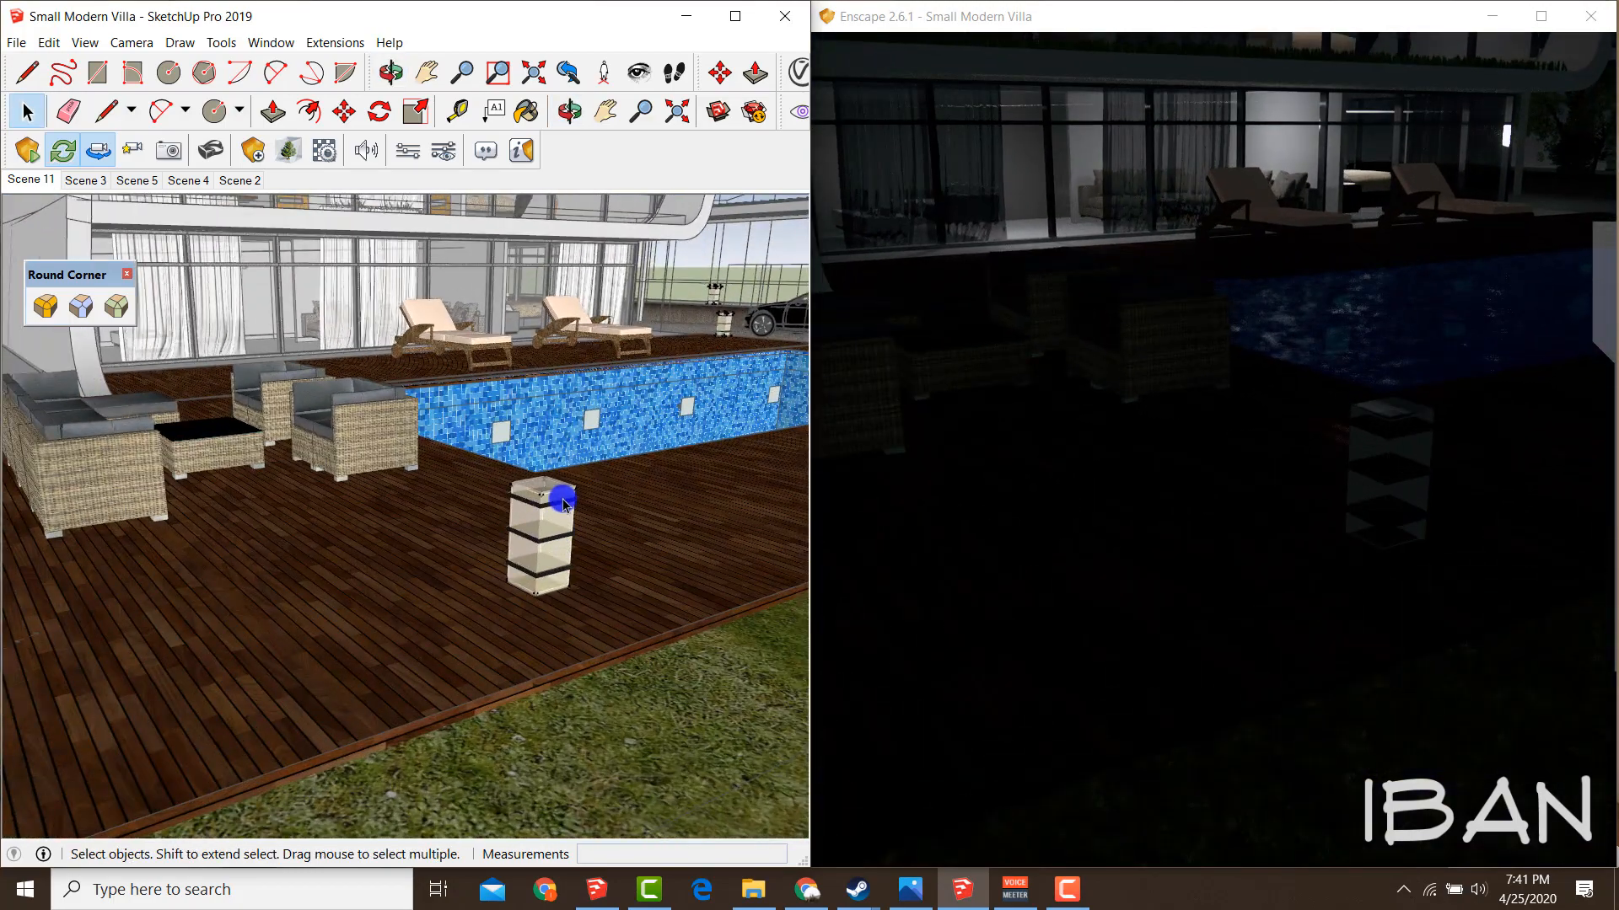
pyautogui.scroll(3, 561, 497)
pyautogui.click(253, 150)
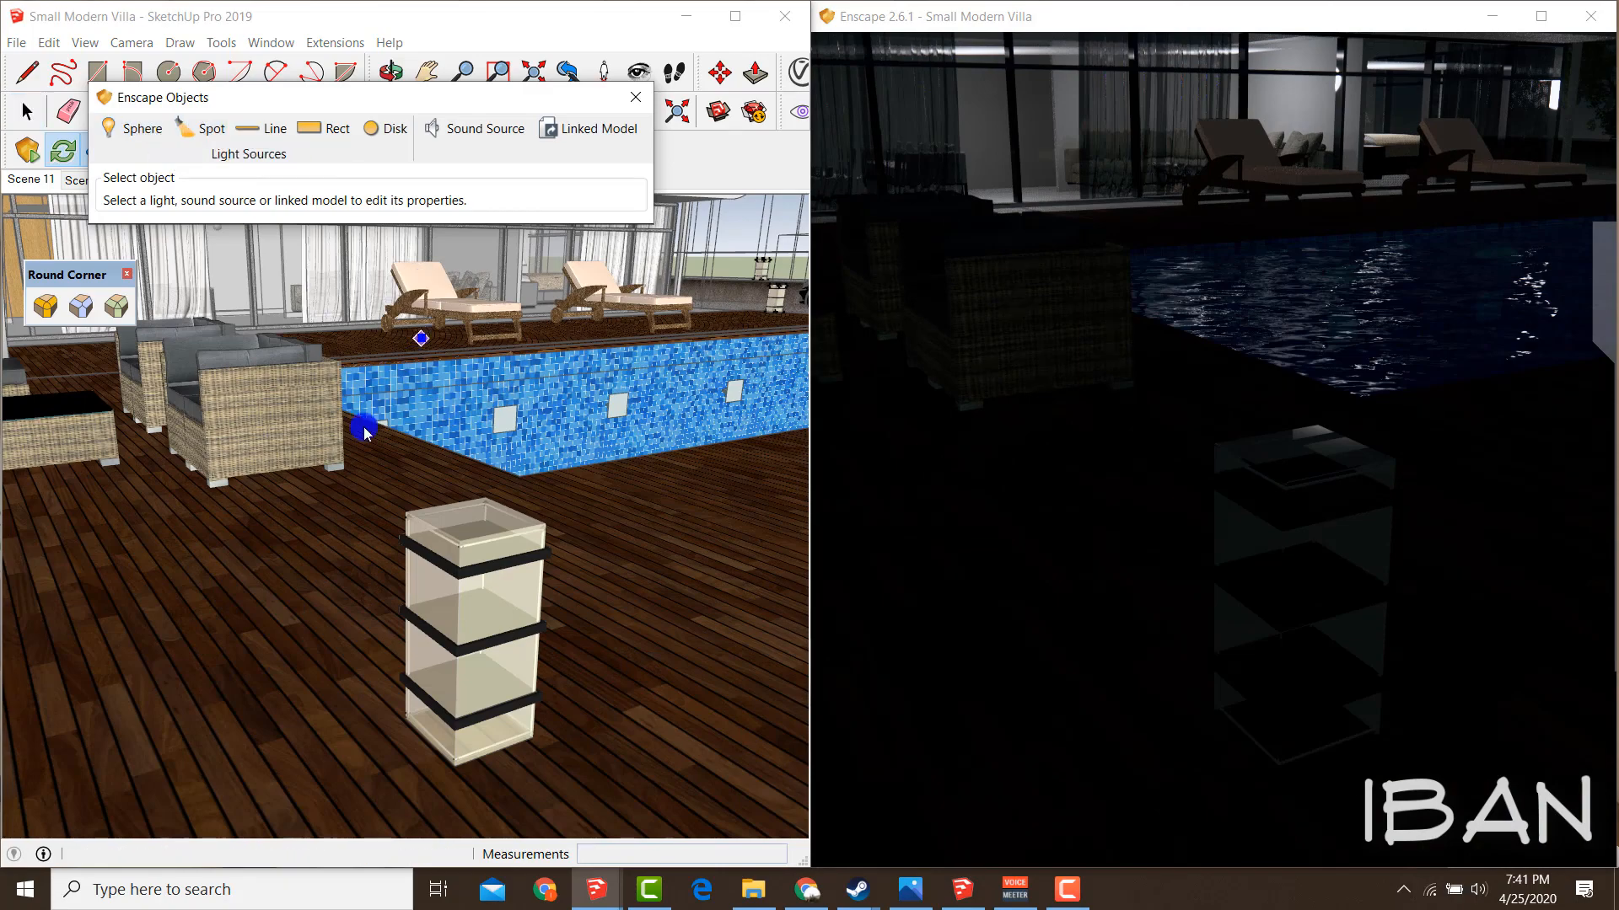
pyautogui.moveTo(367, 489)
pyautogui.mouseDown(button='middle')
pyautogui.moveTo(438, 456)
pyautogui.moveTo(397, 455)
pyautogui.mouseUp(button='middle')
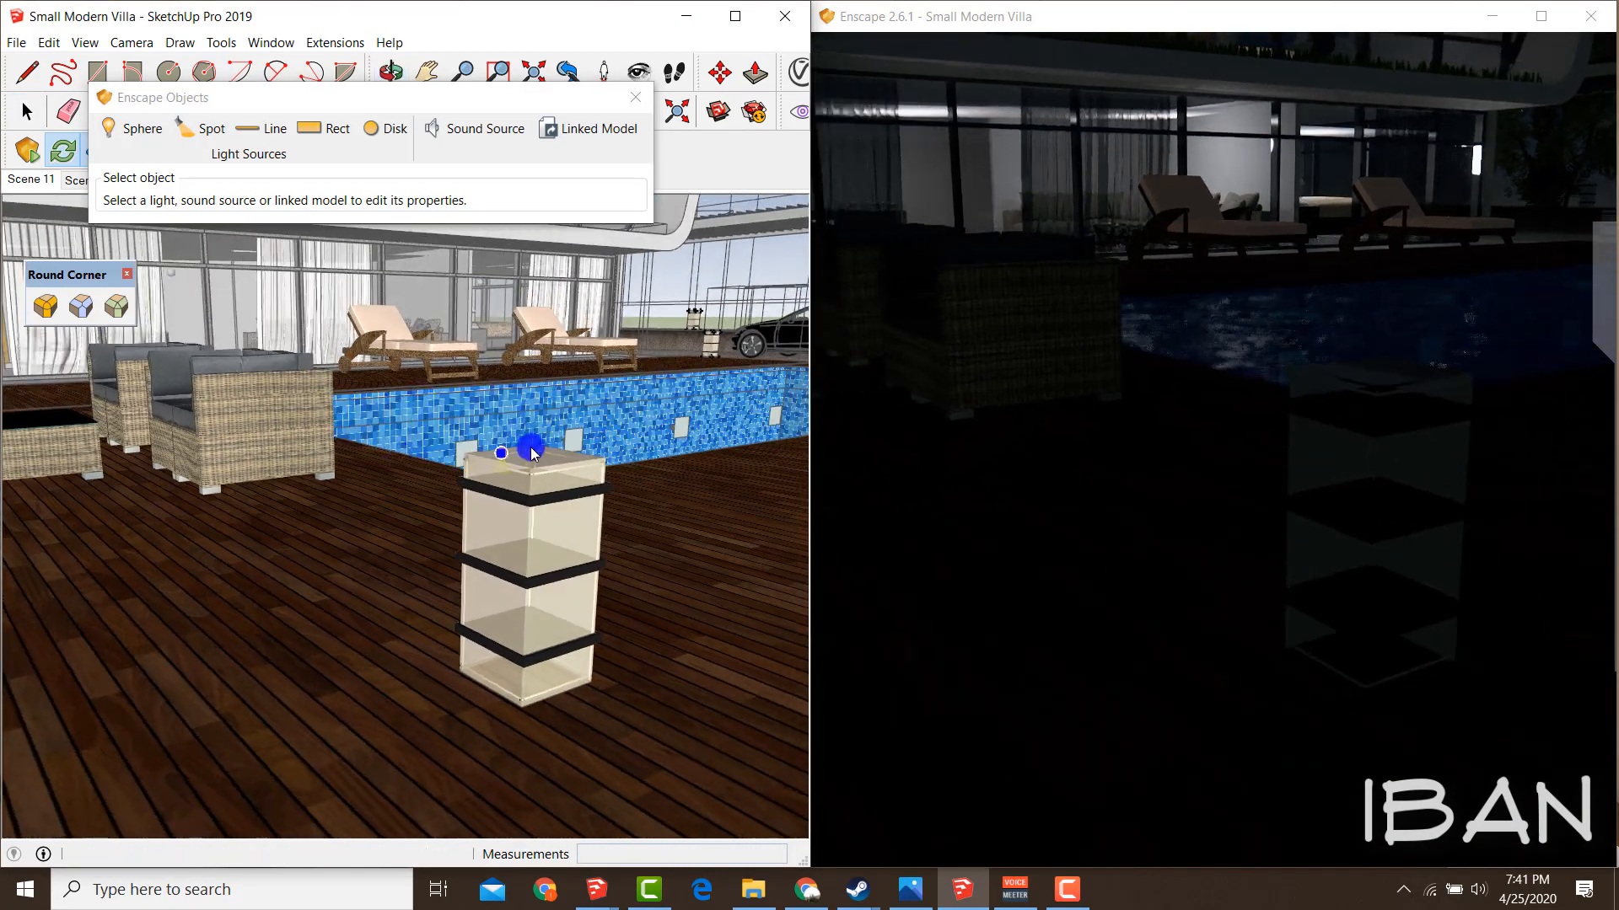
pyautogui.moveTo(531, 447)
pyautogui.mouseDown(button='middle')
pyautogui.moveTo(462, 503)
pyautogui.moveTo(534, 499)
pyautogui.moveTo(528, 484)
pyautogui.mouseUp(button='middle')
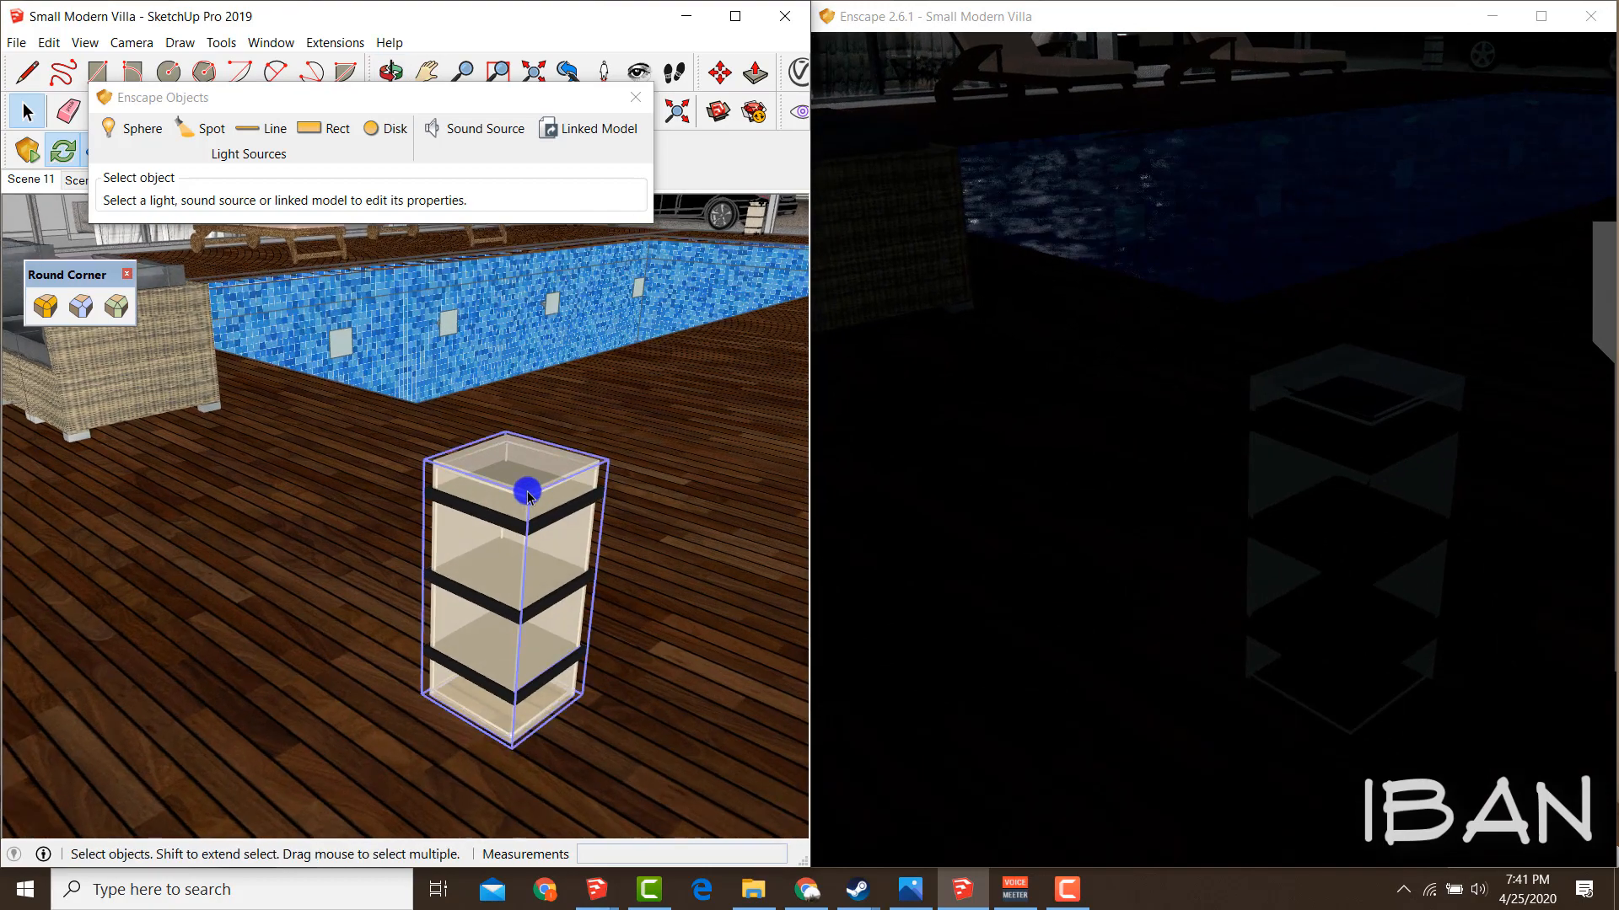
# Open the poolside lamp post's nested component for editing.
pyautogui.doubleClick(504, 493)
pyautogui.scroll(-5, 504, 493)
pyautogui.moveTo(596, 440)
pyautogui.mouseDown(button='middle')
pyautogui.moveTo(687, 398)
pyautogui.moveTo(536, 475)
pyautogui.mouseUp(button='middle')
pyautogui.scroll(3, 536, 475)
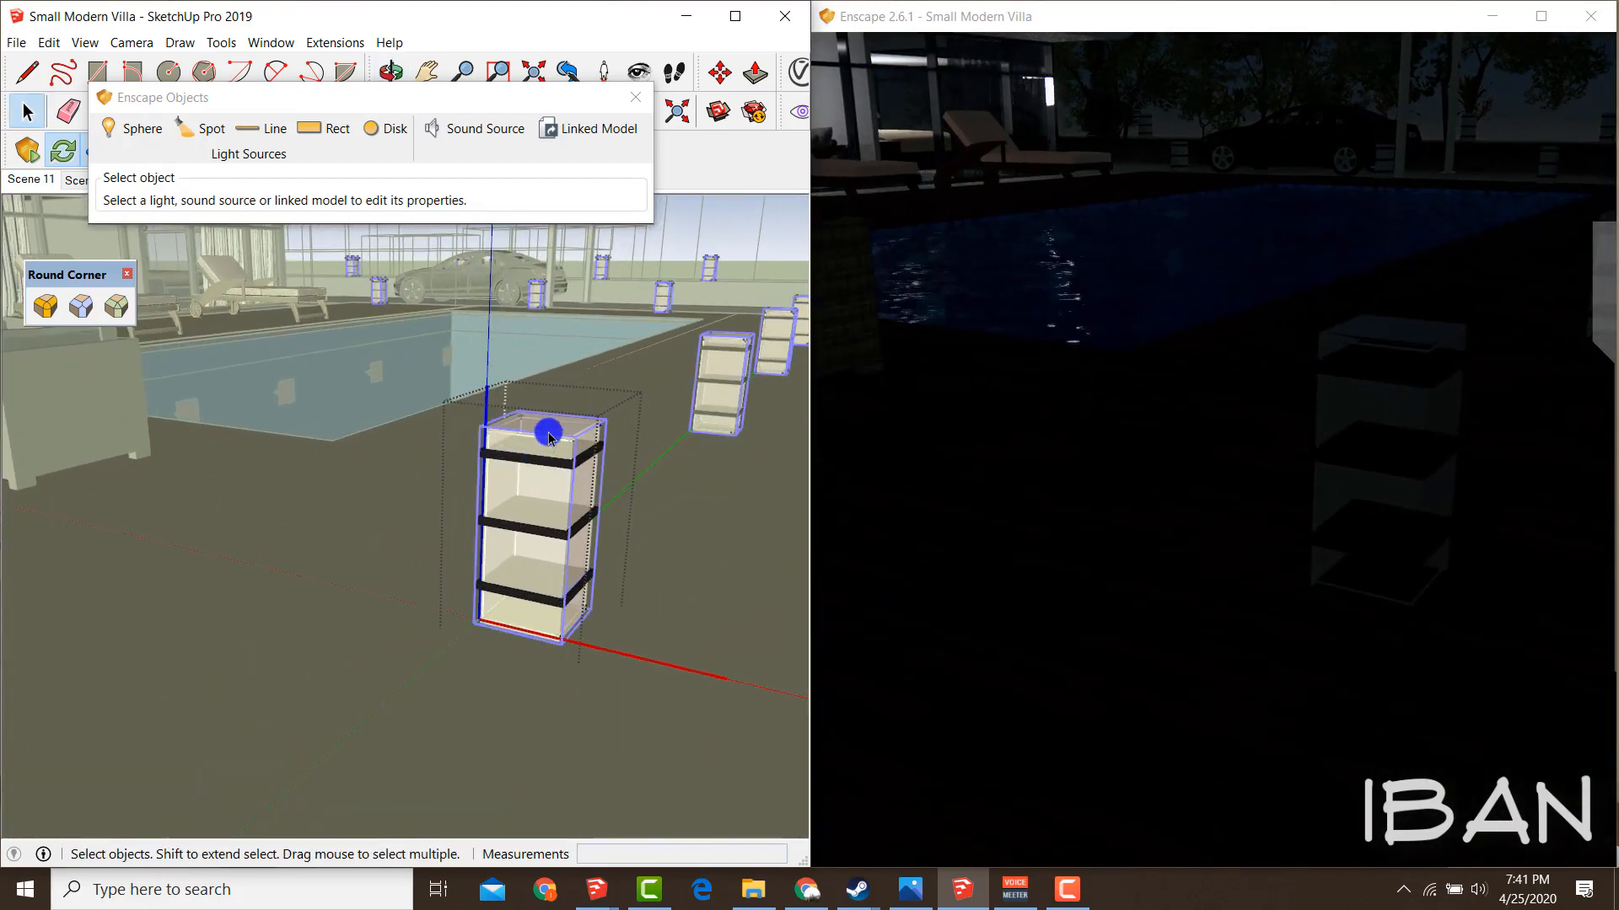
pyautogui.doubleClick(548, 434)
pyautogui.scroll(3, 548, 433)
pyautogui.click(388, 297)
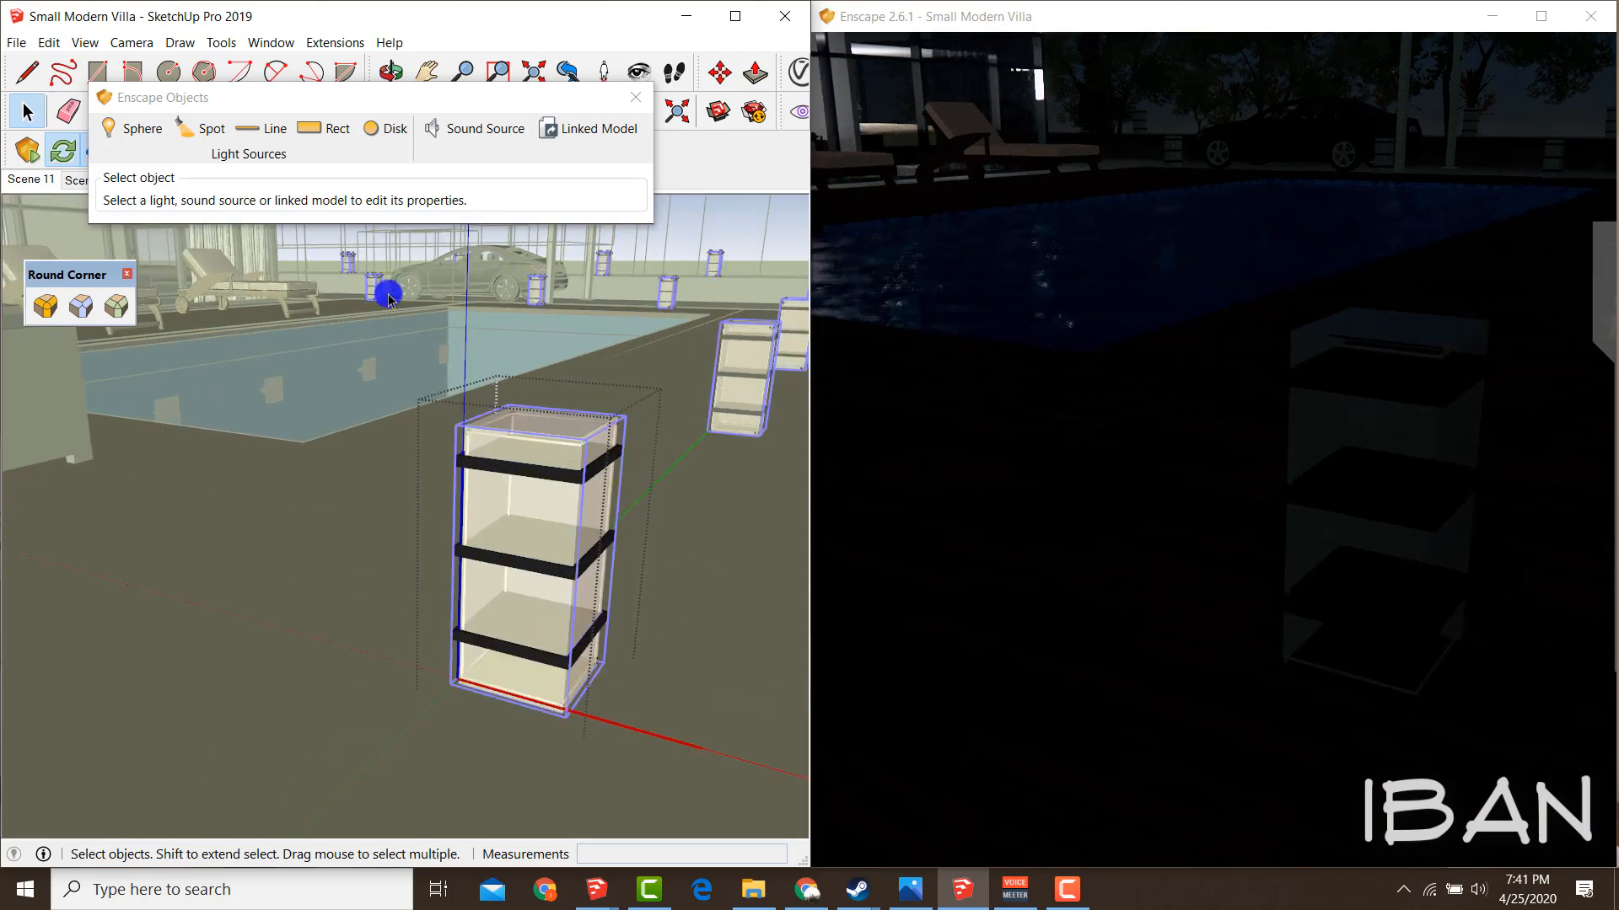
# Place an Enscape spot light along the lamp post's corner edge, aimed down at its base.
pyautogui.click(217, 130)
pyautogui.scroll(4, 434, 426)
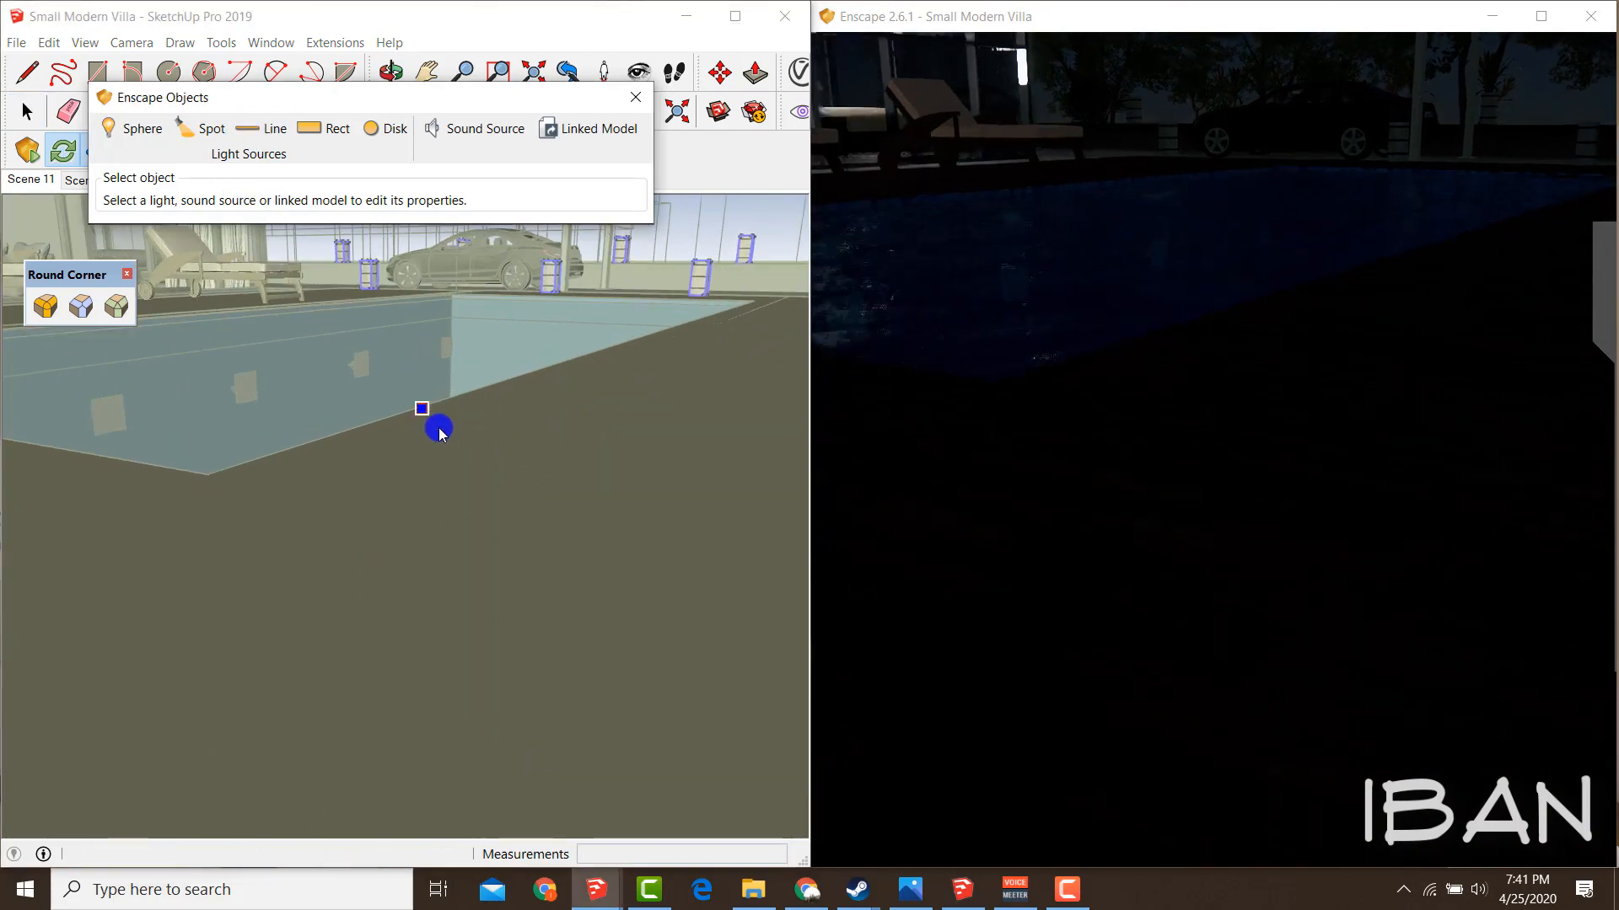
pyautogui.click(565, 496)
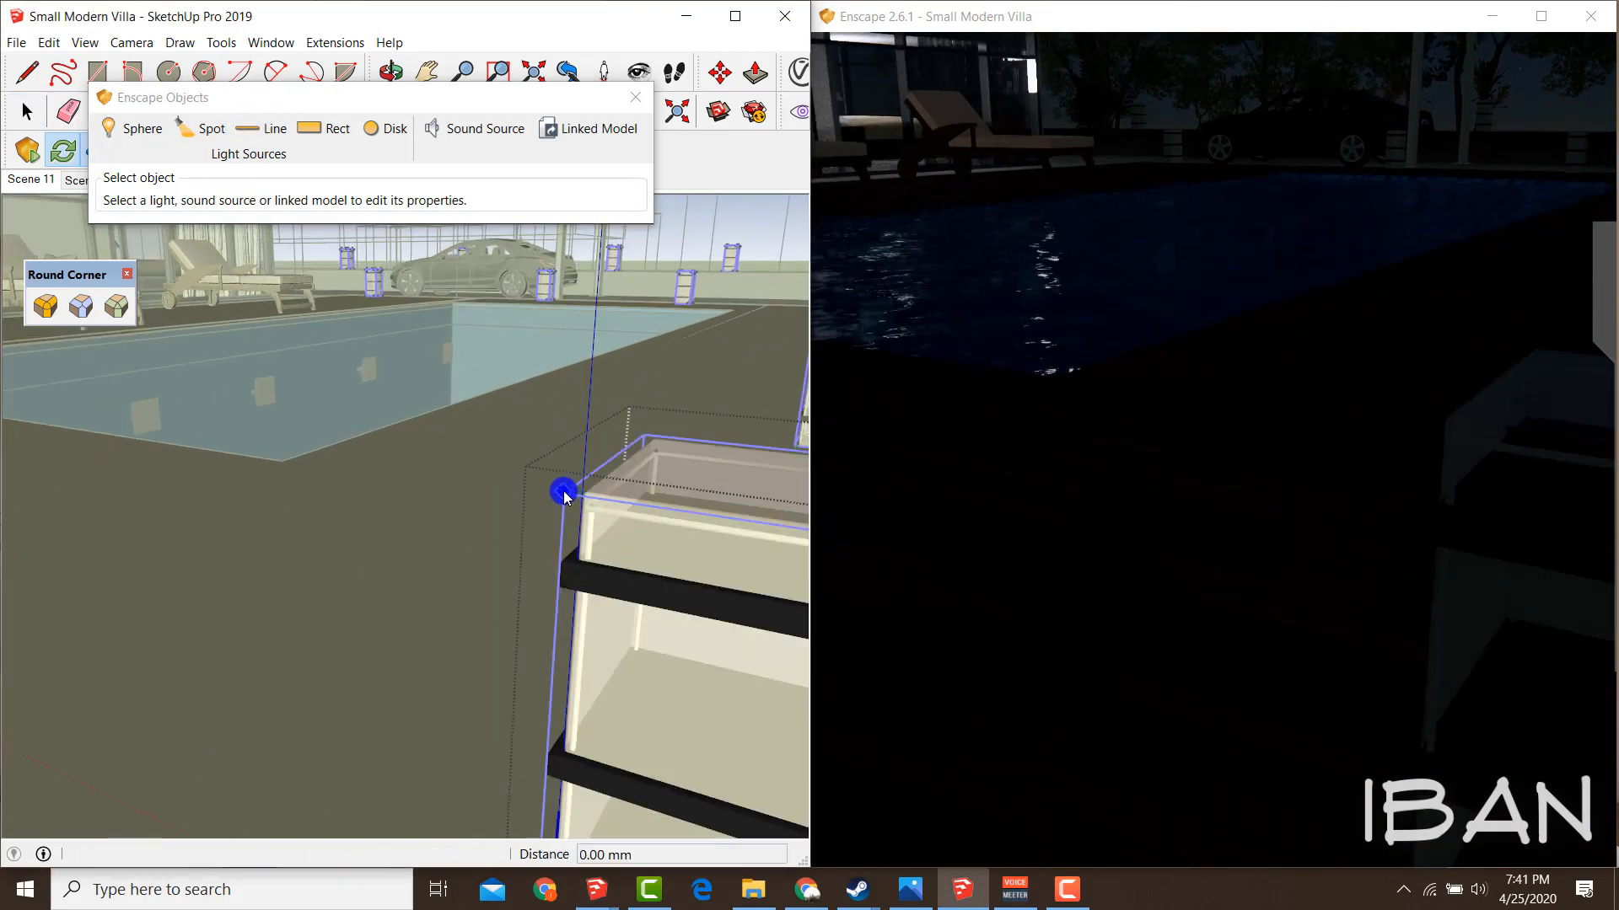
pyautogui.scroll(-5, 565, 506)
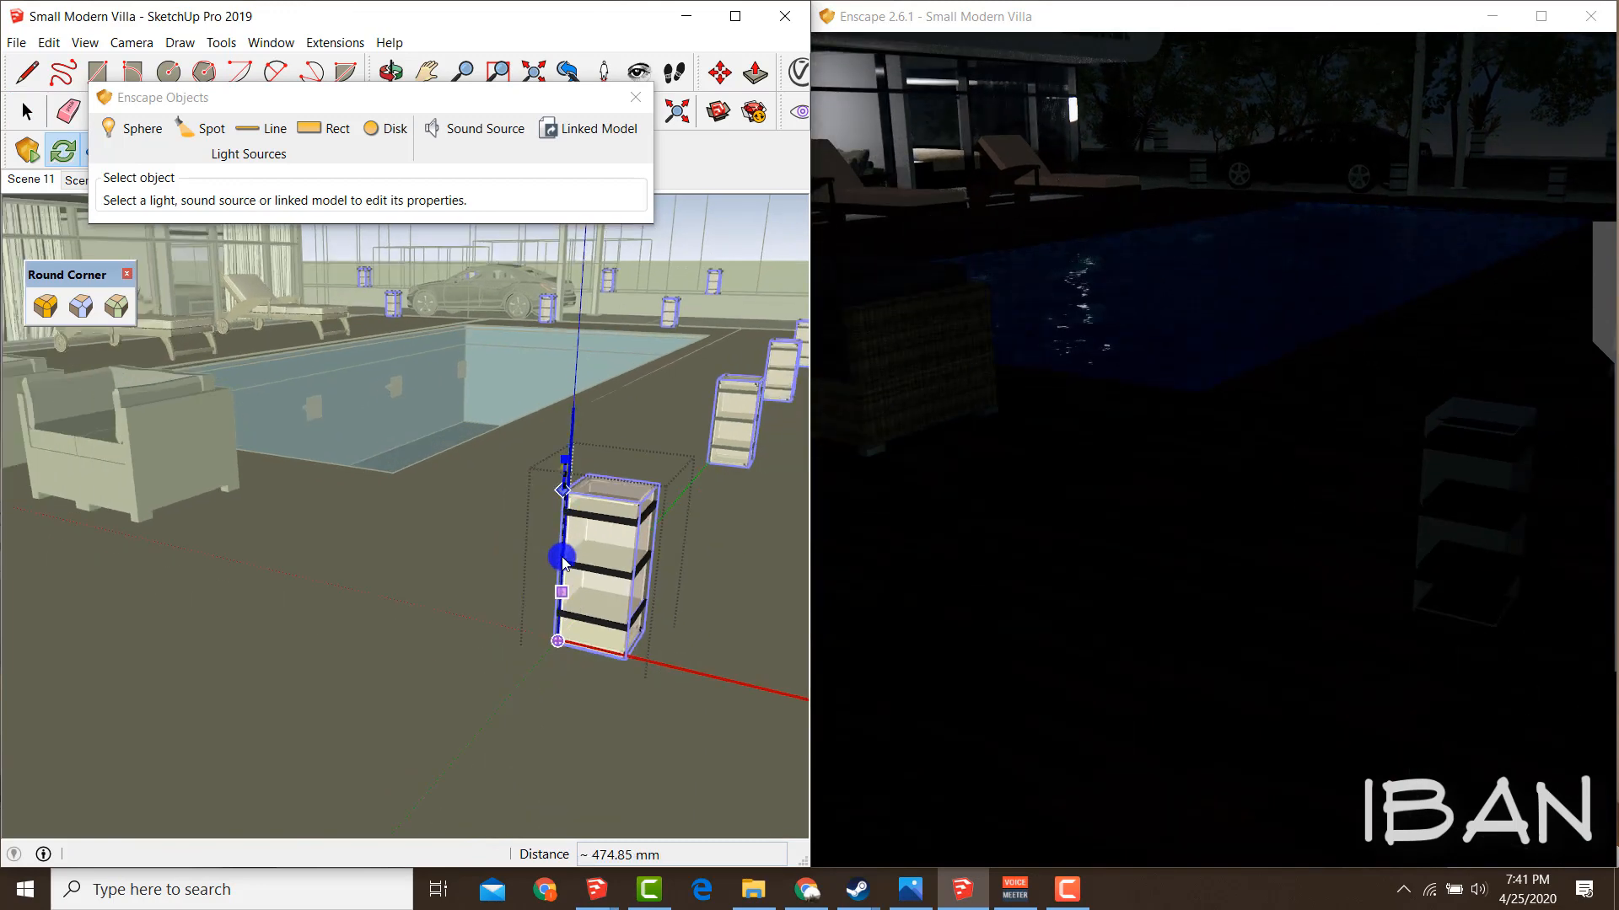
pyautogui.scroll(2, 563, 563)
pyautogui.click(556, 643)
pyautogui.click(557, 670)
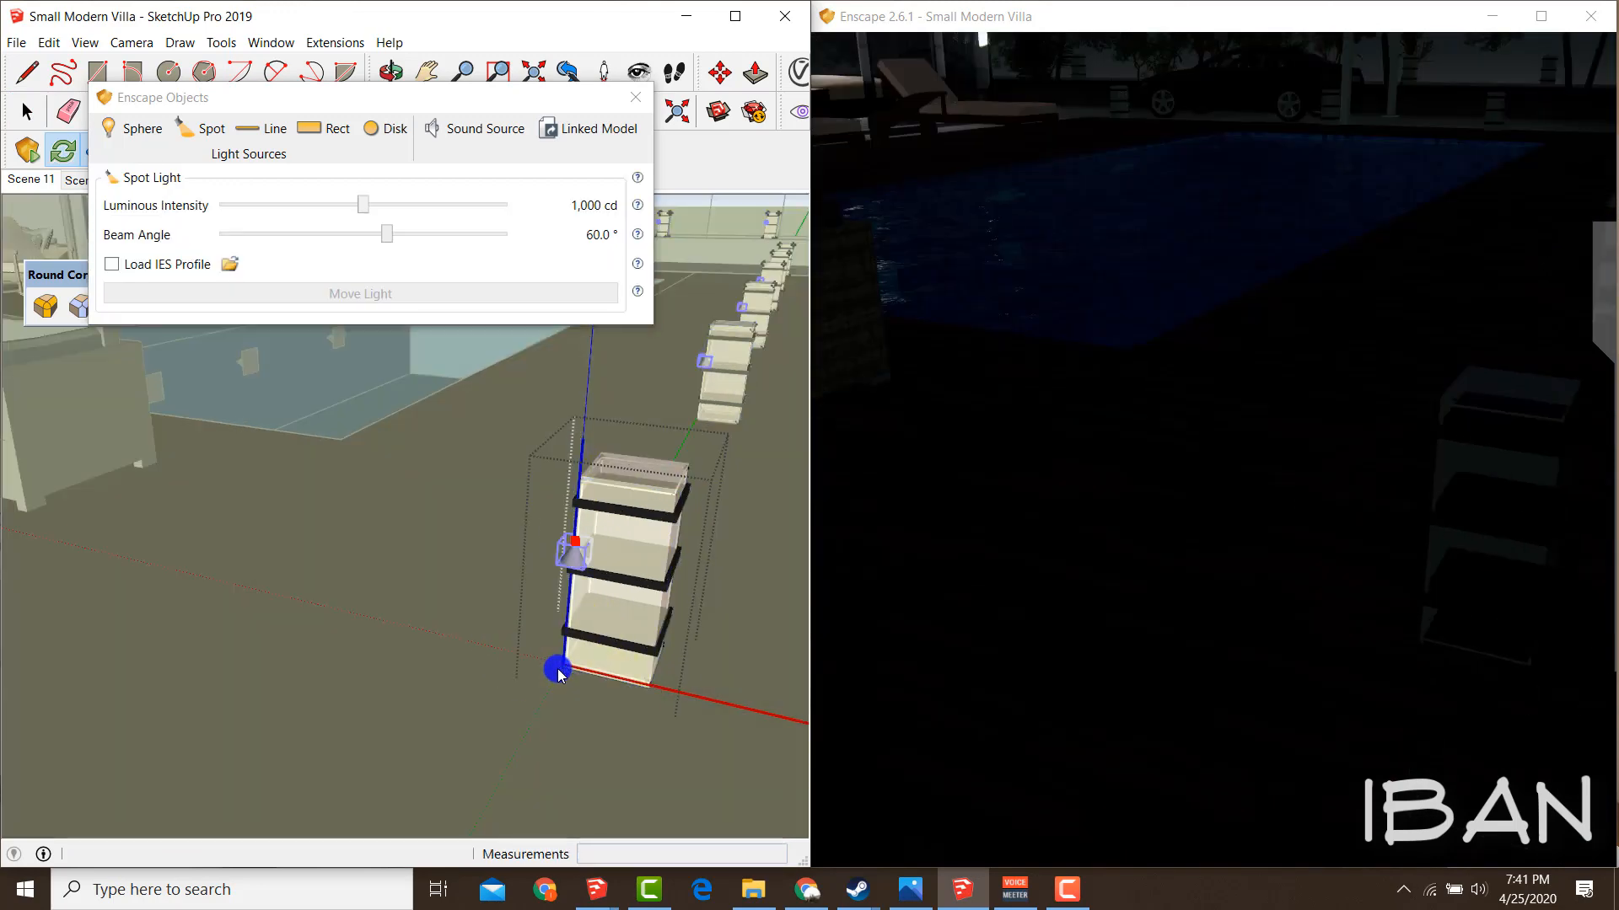
# Set the spot light's luminous intensity to 10,087 cd and its beam angle to 79.4°.
pyautogui.scroll(-2, 559, 666)
pyautogui.moveTo(582, 621); pyautogui.dragTo(414, 432, button='middle')
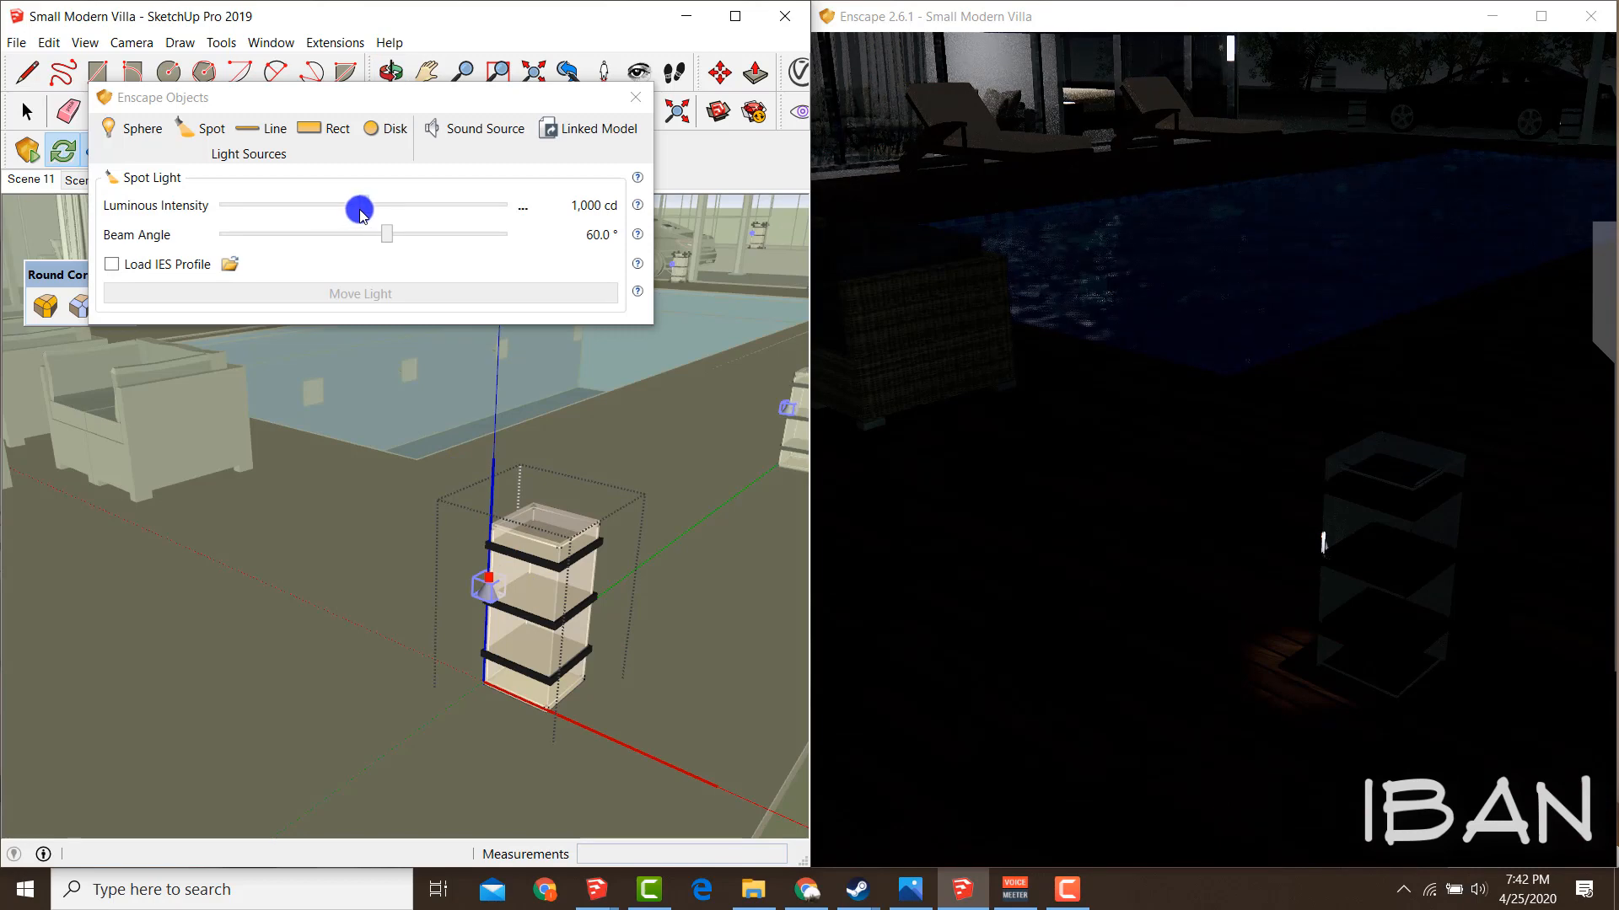
pyautogui.moveTo(361, 210); pyautogui.dragTo(490, 240)
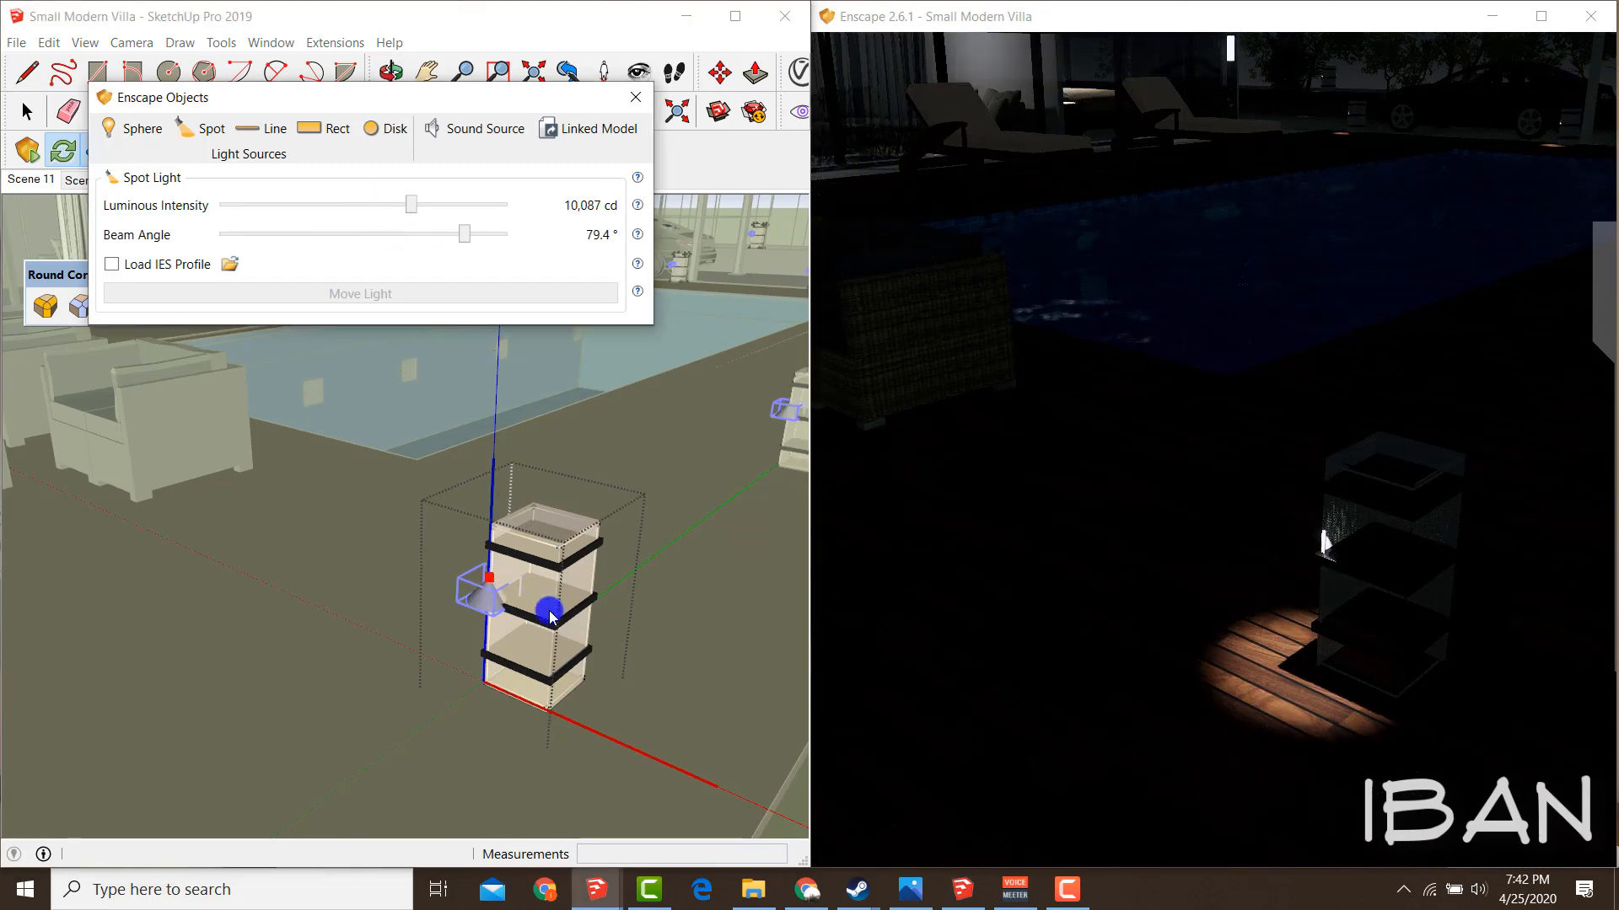
# Load the 27.IES profile into the lamp post's spot light and raise its luminous intensity to 76,602 cd.
pyautogui.click(229, 265)
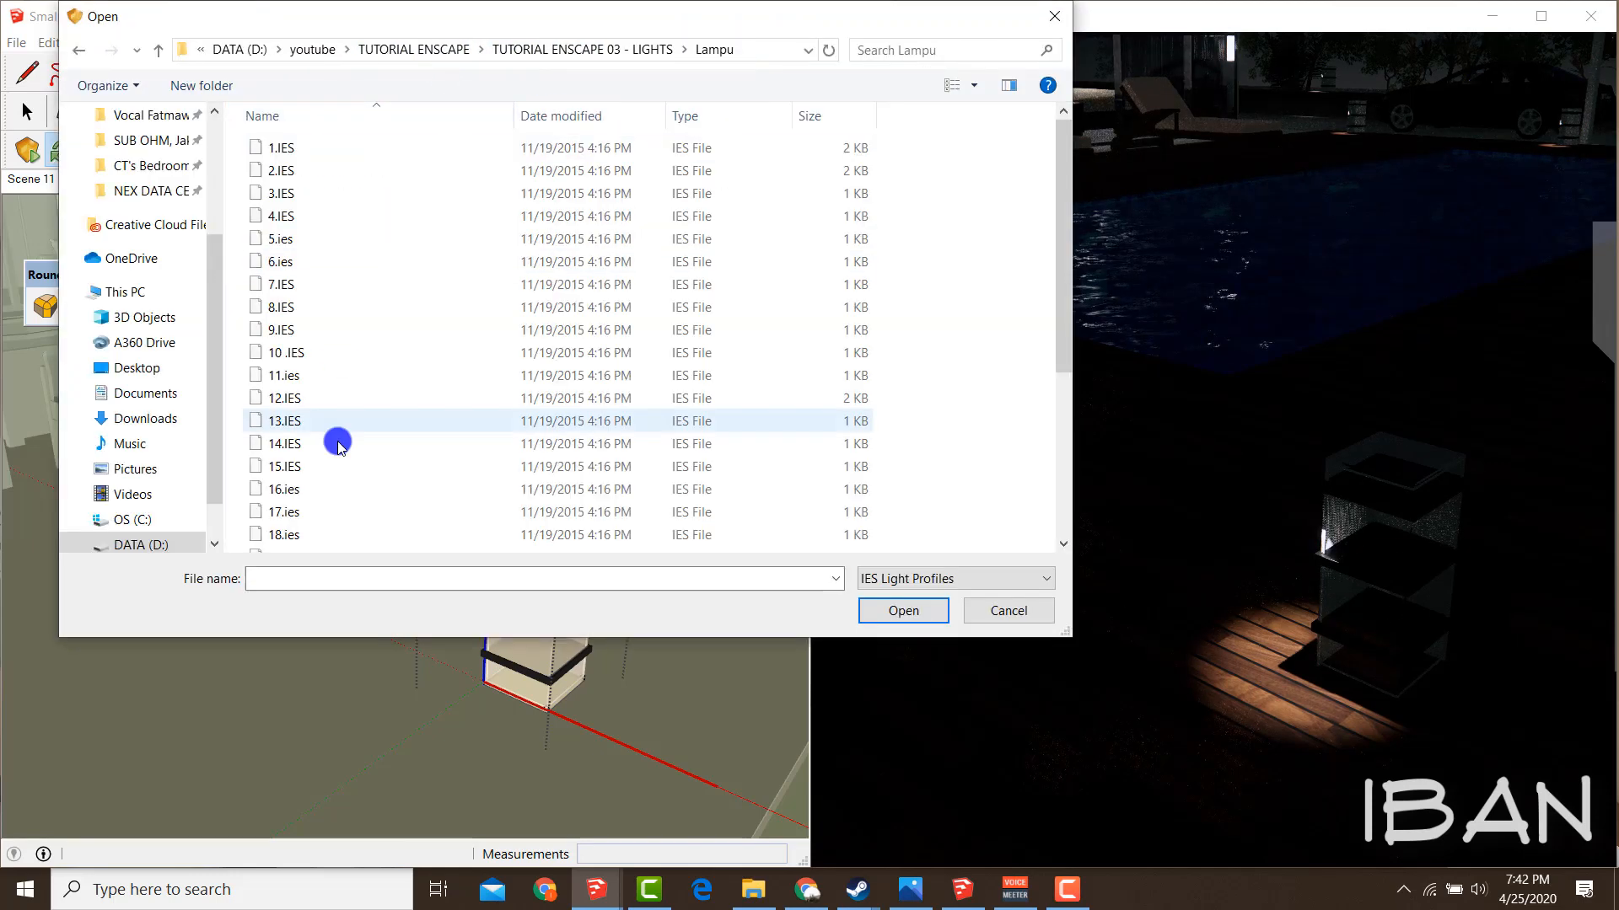
pyautogui.scroll(-3, 332, 441)
pyautogui.doubleClick(333, 473)
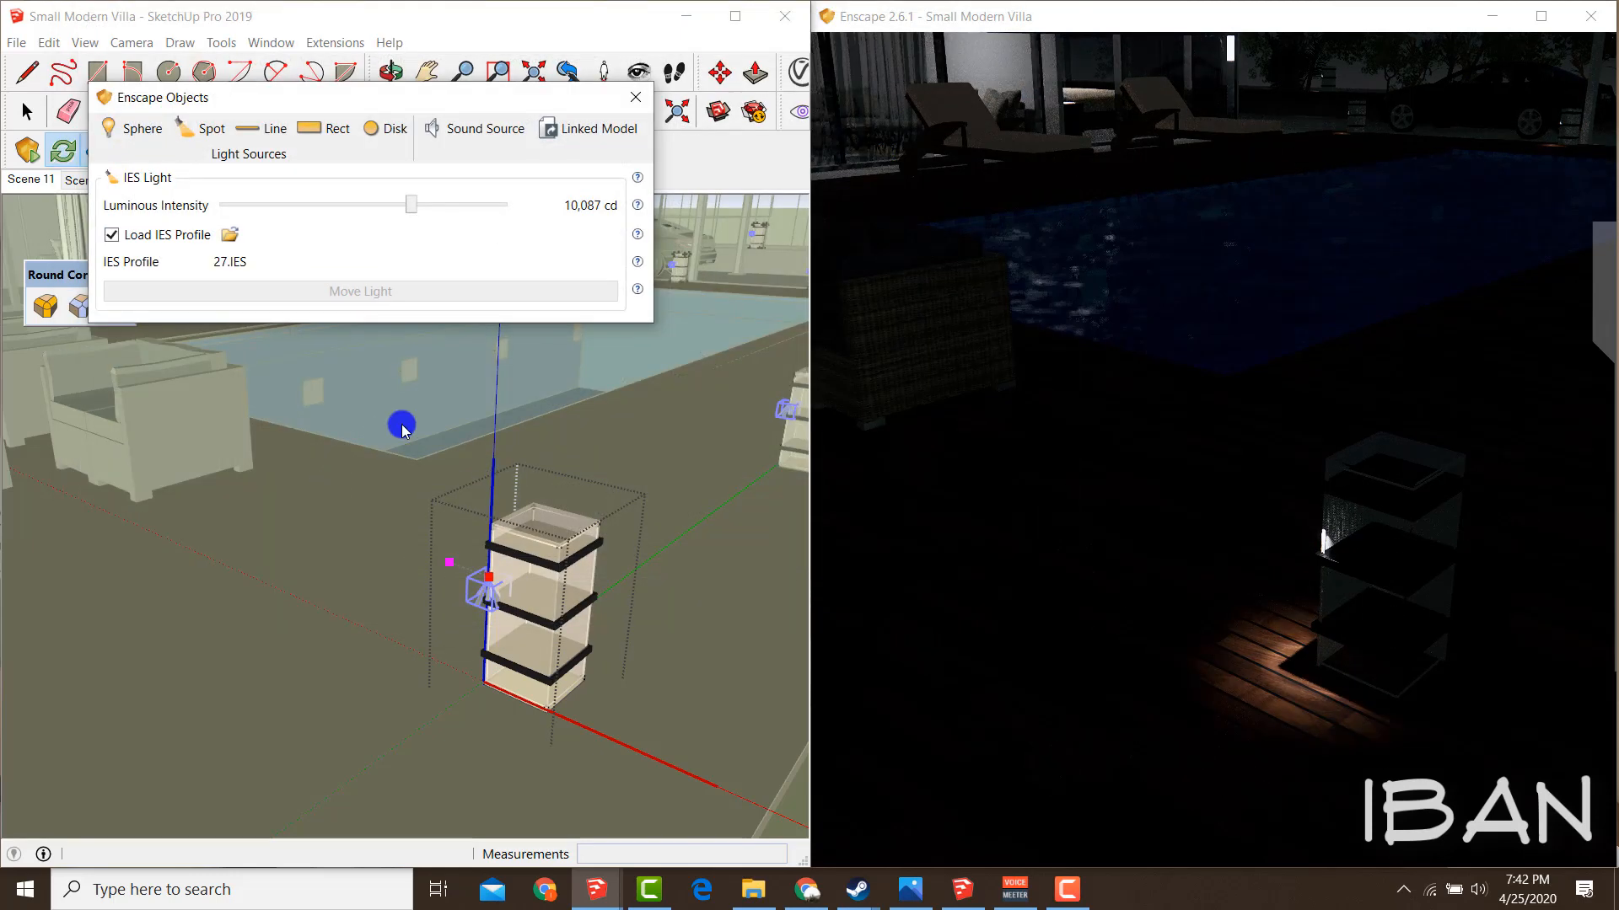
pyautogui.moveTo(387, 209); pyautogui.dragTo(460, 216)
# Move the IES light above the centre of the lamp post and set its luminous intensity to 280,383 cd.
pyautogui.click(487, 570)
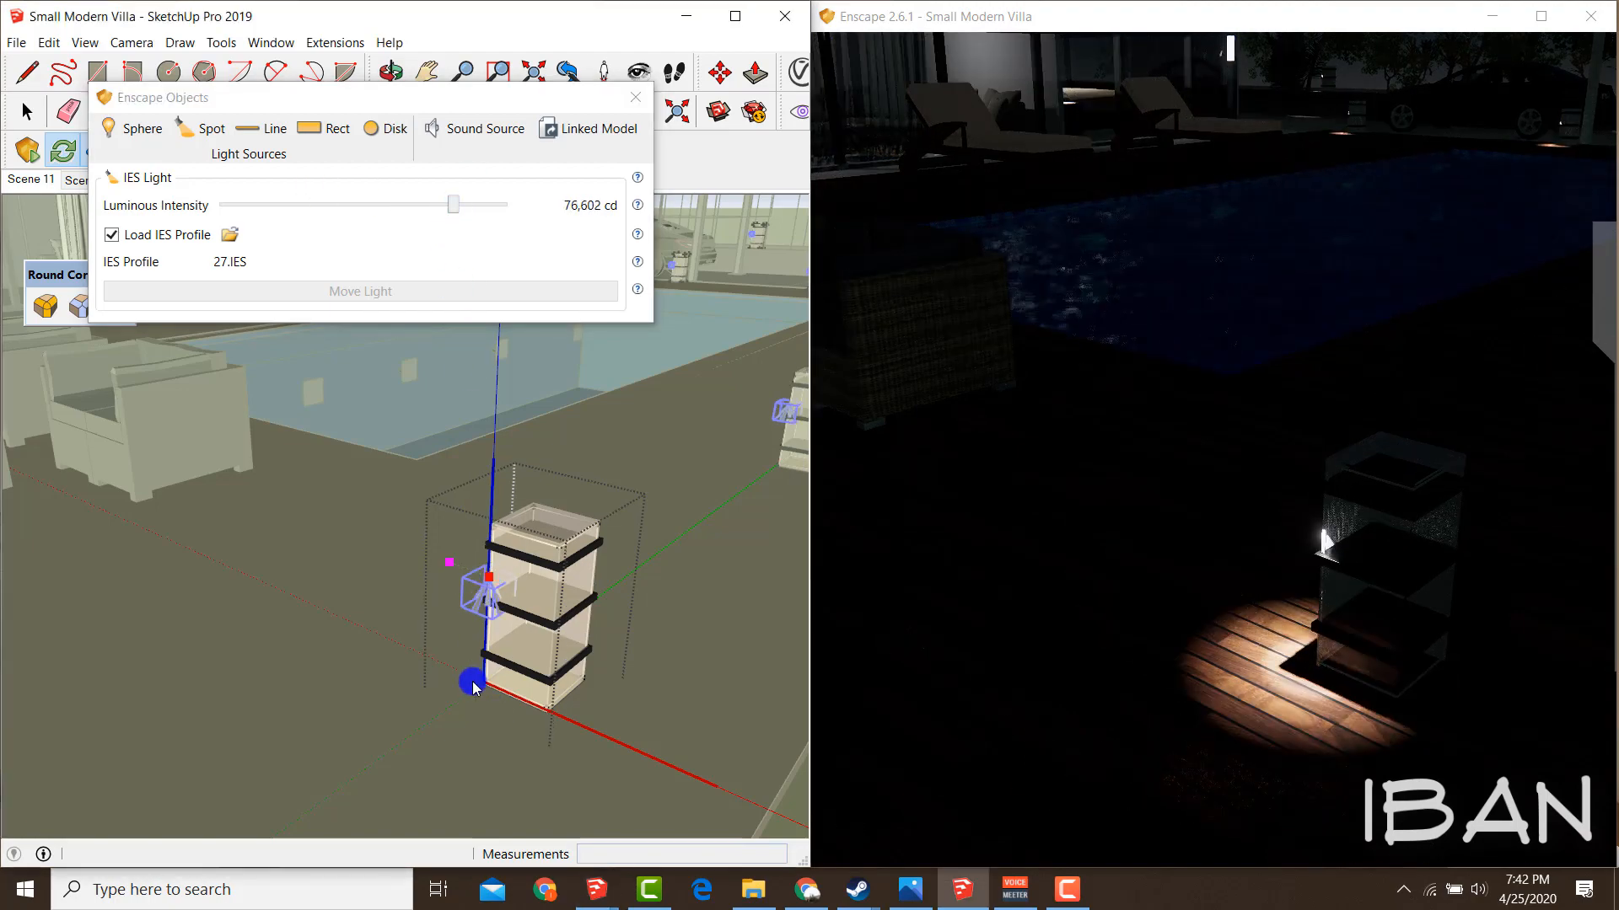
pyautogui.moveTo(487, 720); pyautogui.dragTo(506, 589)
pyautogui.moveTo(359, 658); pyautogui.dragTo(421, 718)
pyautogui.moveTo(454, 205); pyautogui.dragTo(481, 205)
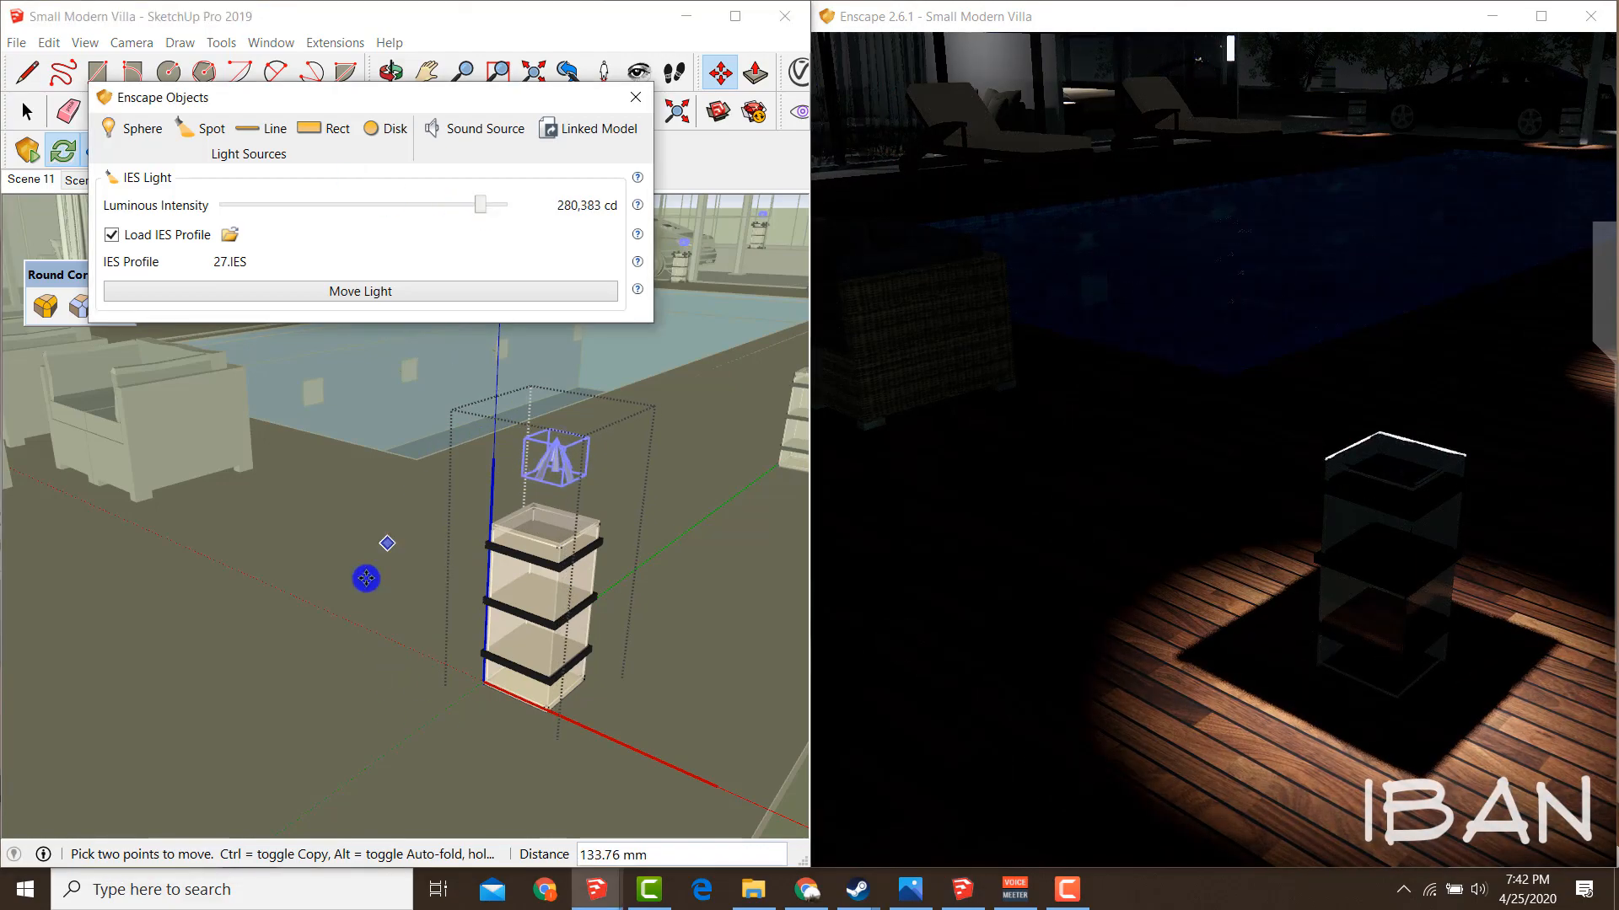
pyautogui.moveTo(524, 601); pyautogui.dragTo(524, 602)
pyautogui.moveTo(541, 541); pyautogui.dragTo(537, 510)
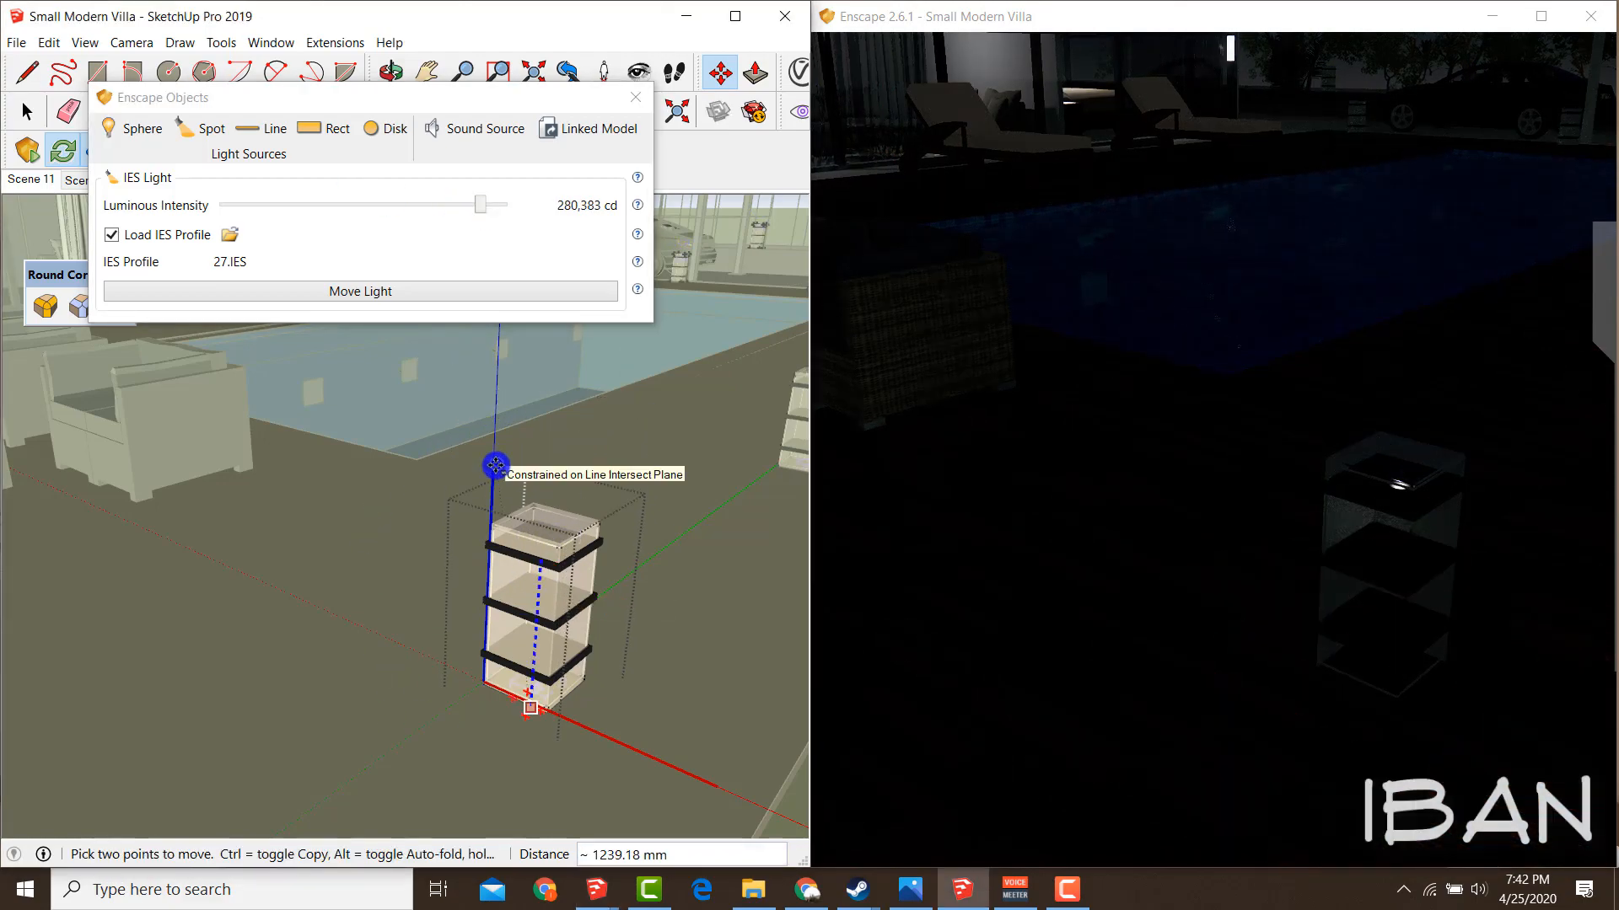
pyautogui.press('Escape')
# Set the lamp post IES light's luminous intensity to 124,611 cd and check the light pools along the deck.
pyautogui.scroll(-1, 455, 641)
pyautogui.moveTo(452, 658); pyautogui.dragTo(452, 540)
pyautogui.moveTo(462, 645); pyautogui.dragTo(426, 610, button='middle')
pyautogui.scroll(-6, 431, 621)
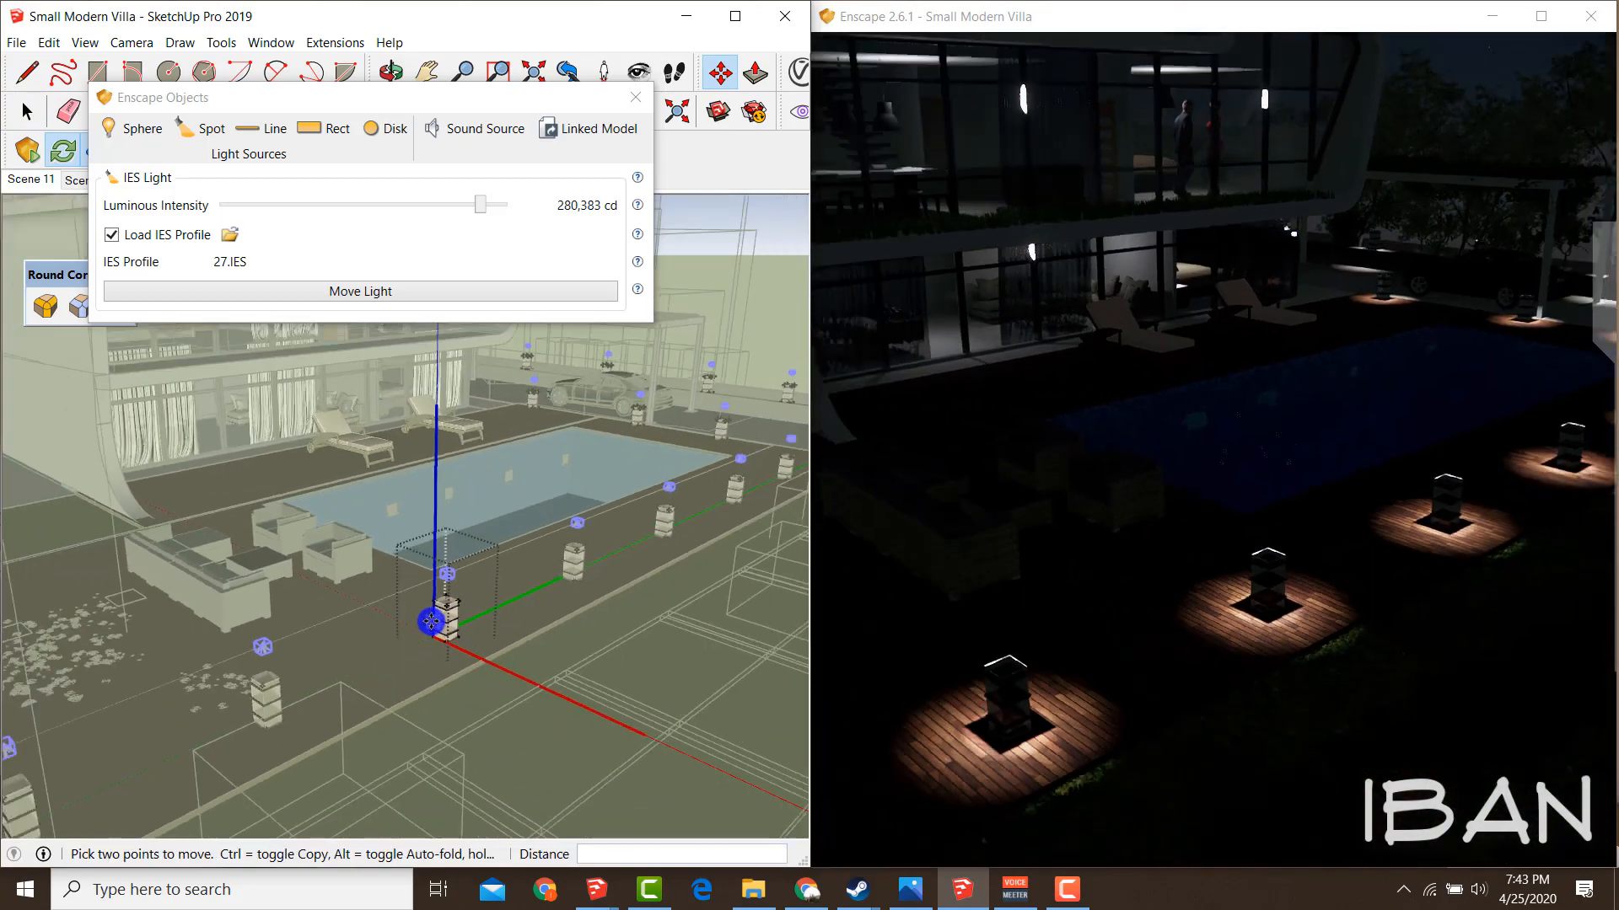
pyautogui.scroll(2, 434, 616)
pyautogui.moveTo(480, 204); pyautogui.dragTo(467, 209)
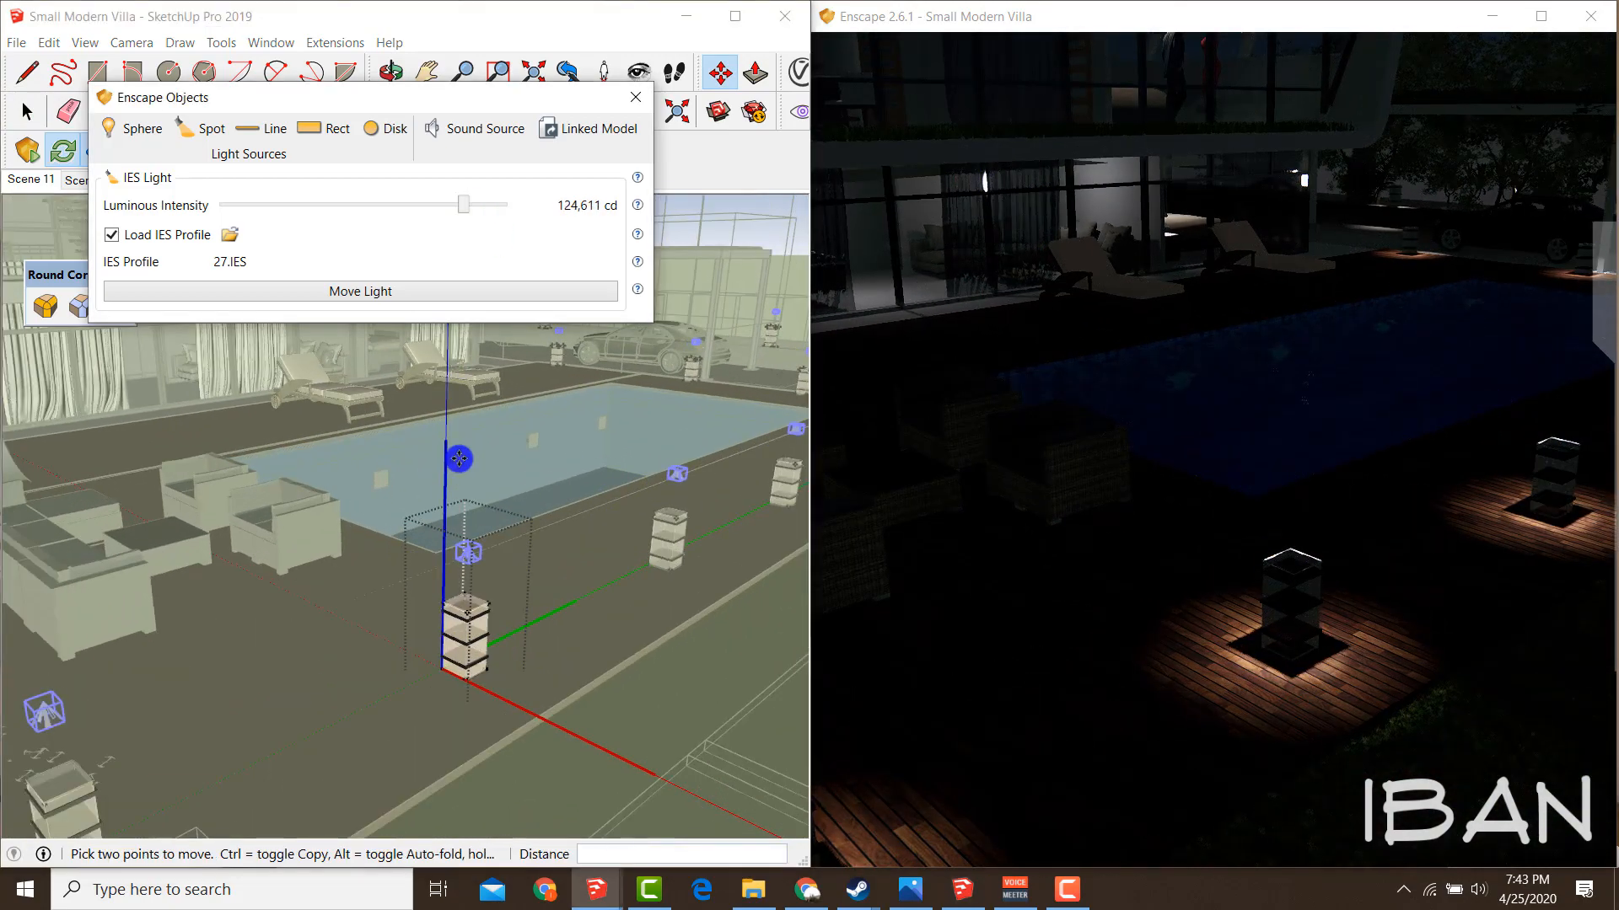
pyautogui.scroll(-3, 392, 526)
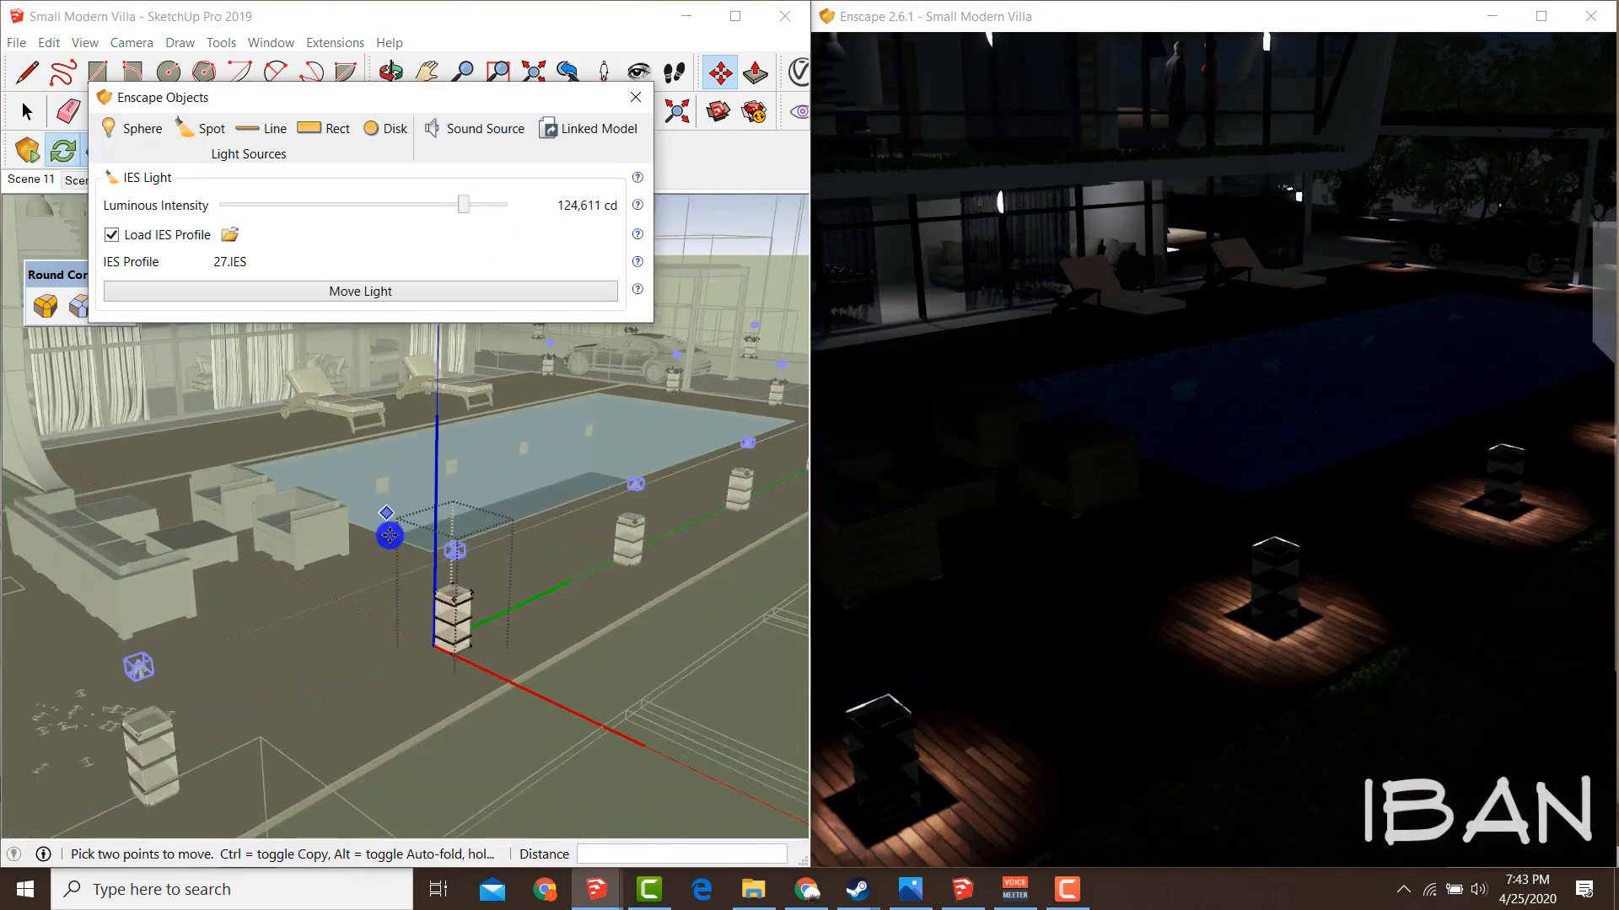
pyautogui.scroll(3, 389, 535)
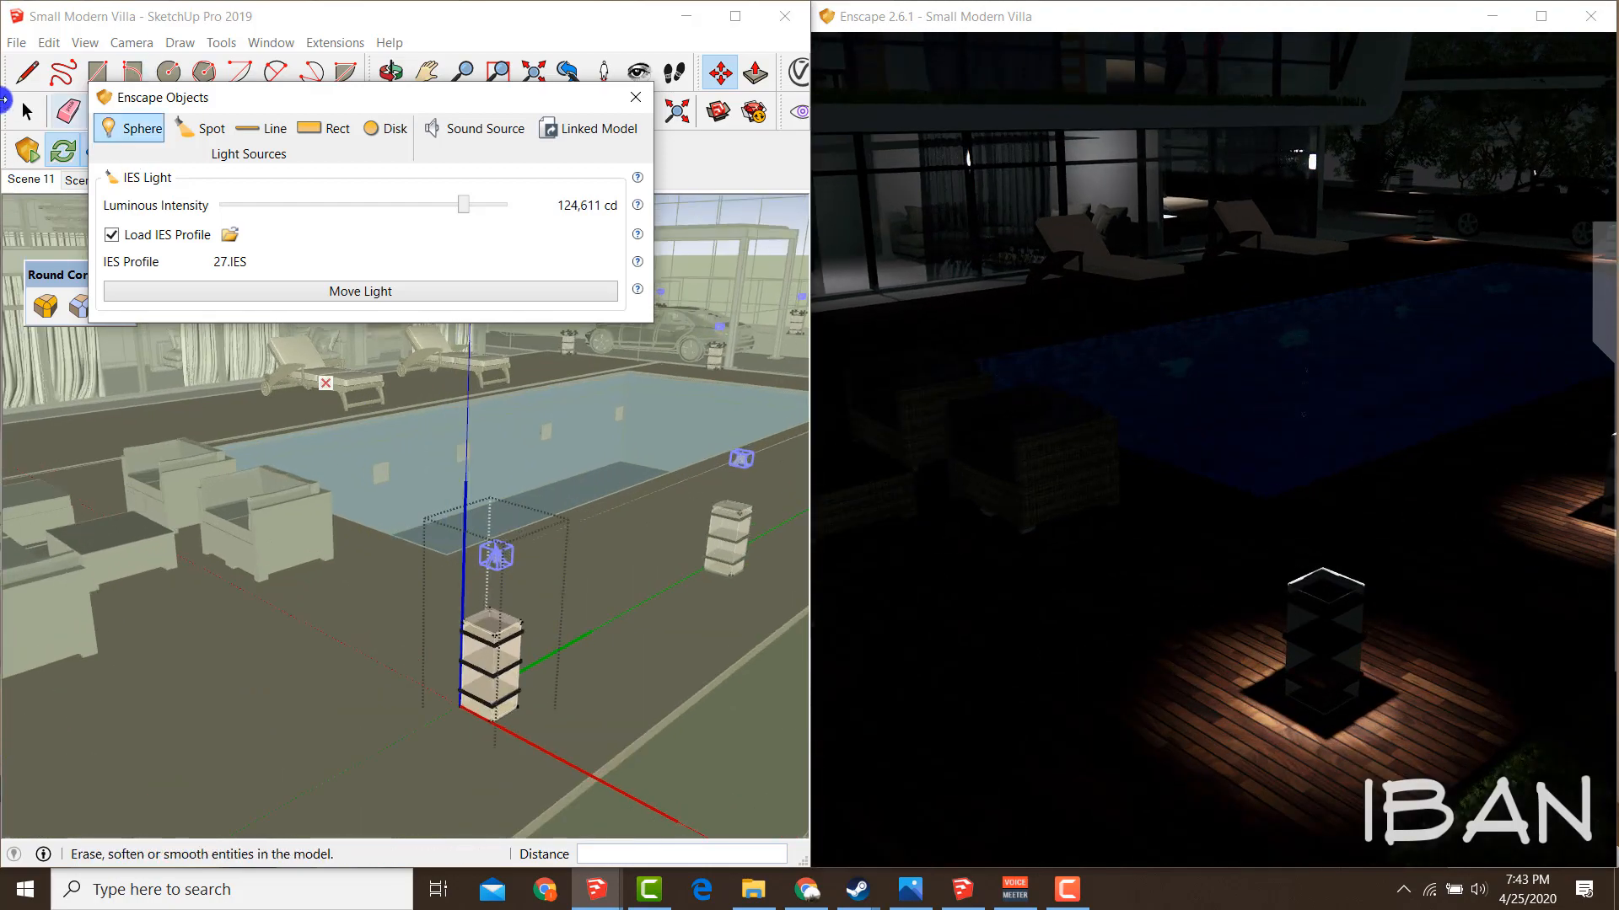
# Sample the lamp post body's material with the Paint Bucket and close the Enscape Objects window.
pyautogui.click(14, 112)
pyautogui.scroll(5, 487, 647)
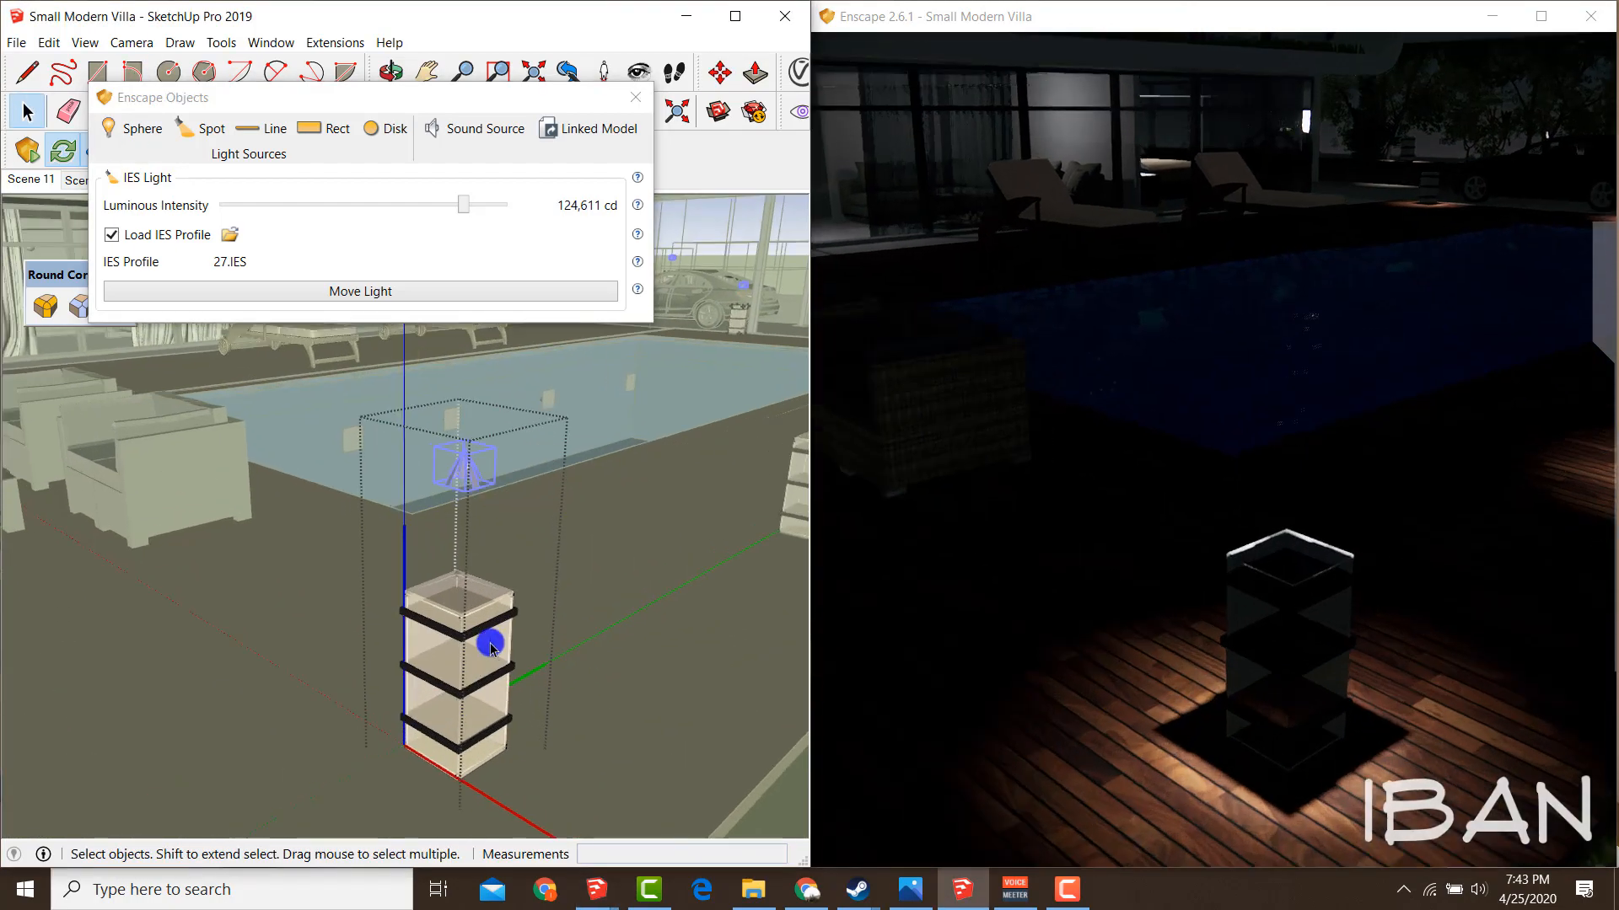
pyautogui.press('b')
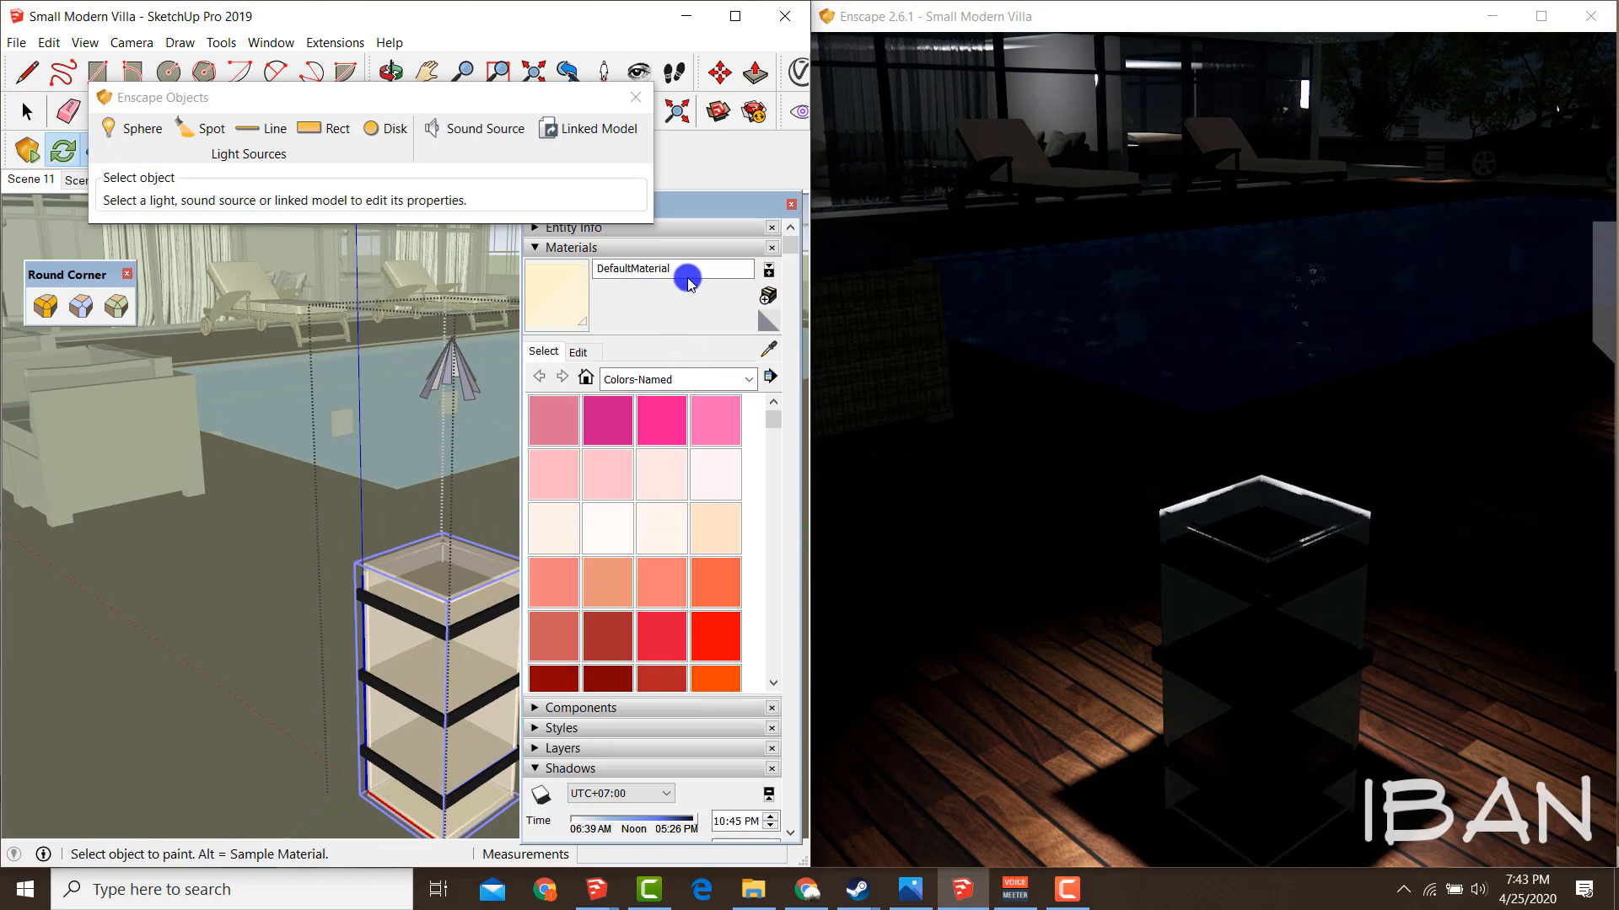
pyautogui.click(636, 97)
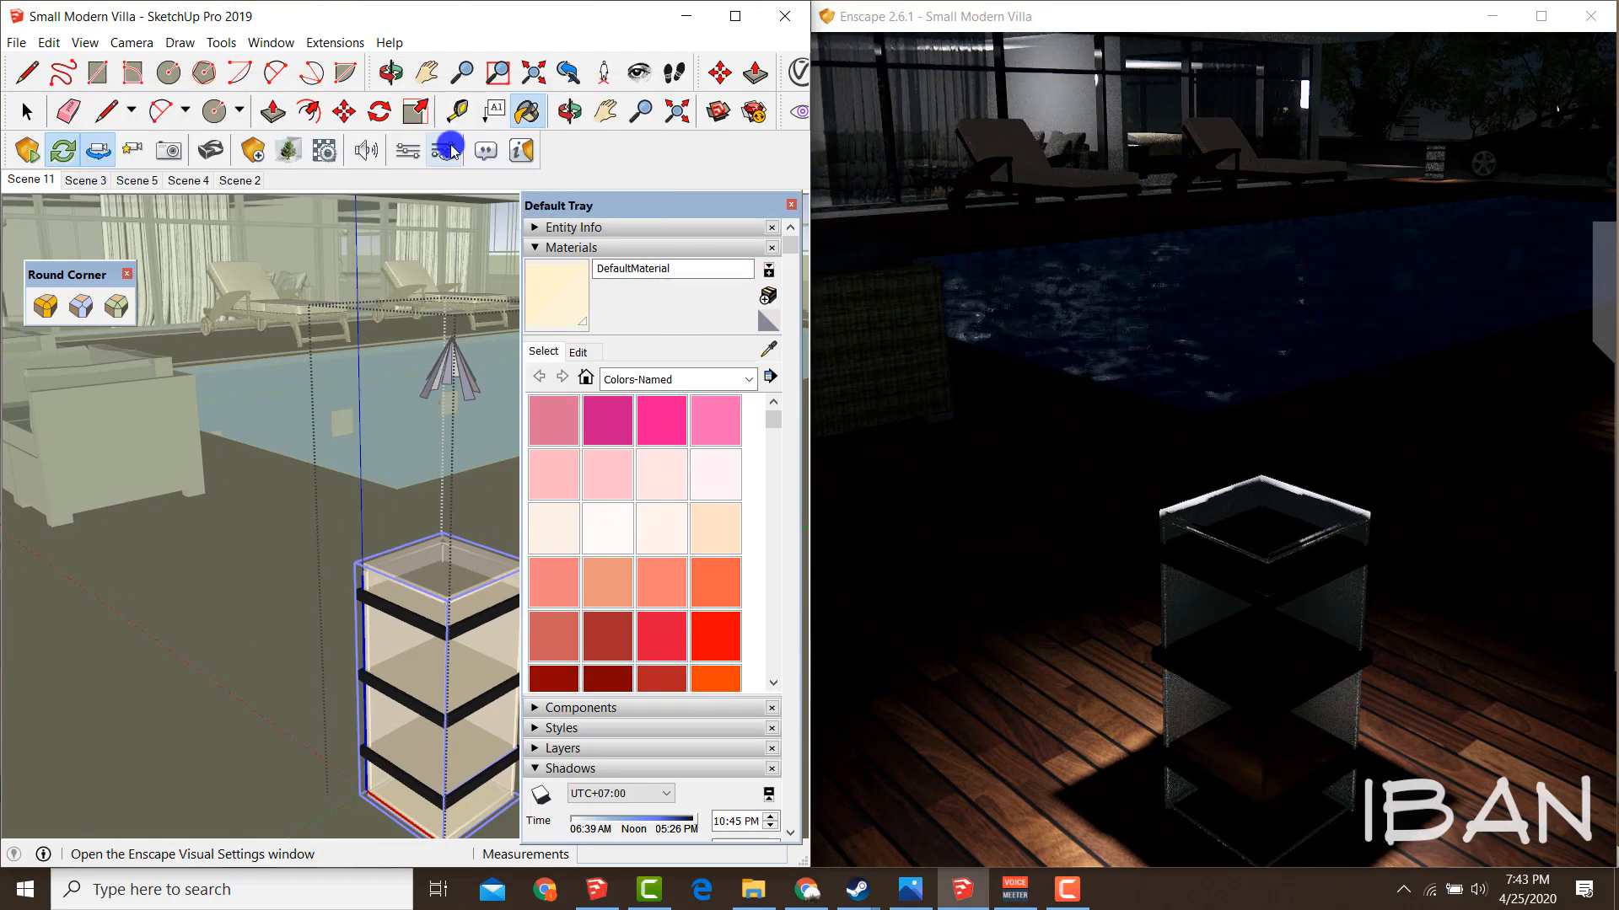
# Turn on self-illumination for the lamp post's DefaultMaterial in Enscape Materials and reduce its luminance.
pyautogui.click(416, 150)
pyautogui.click(416, 152)
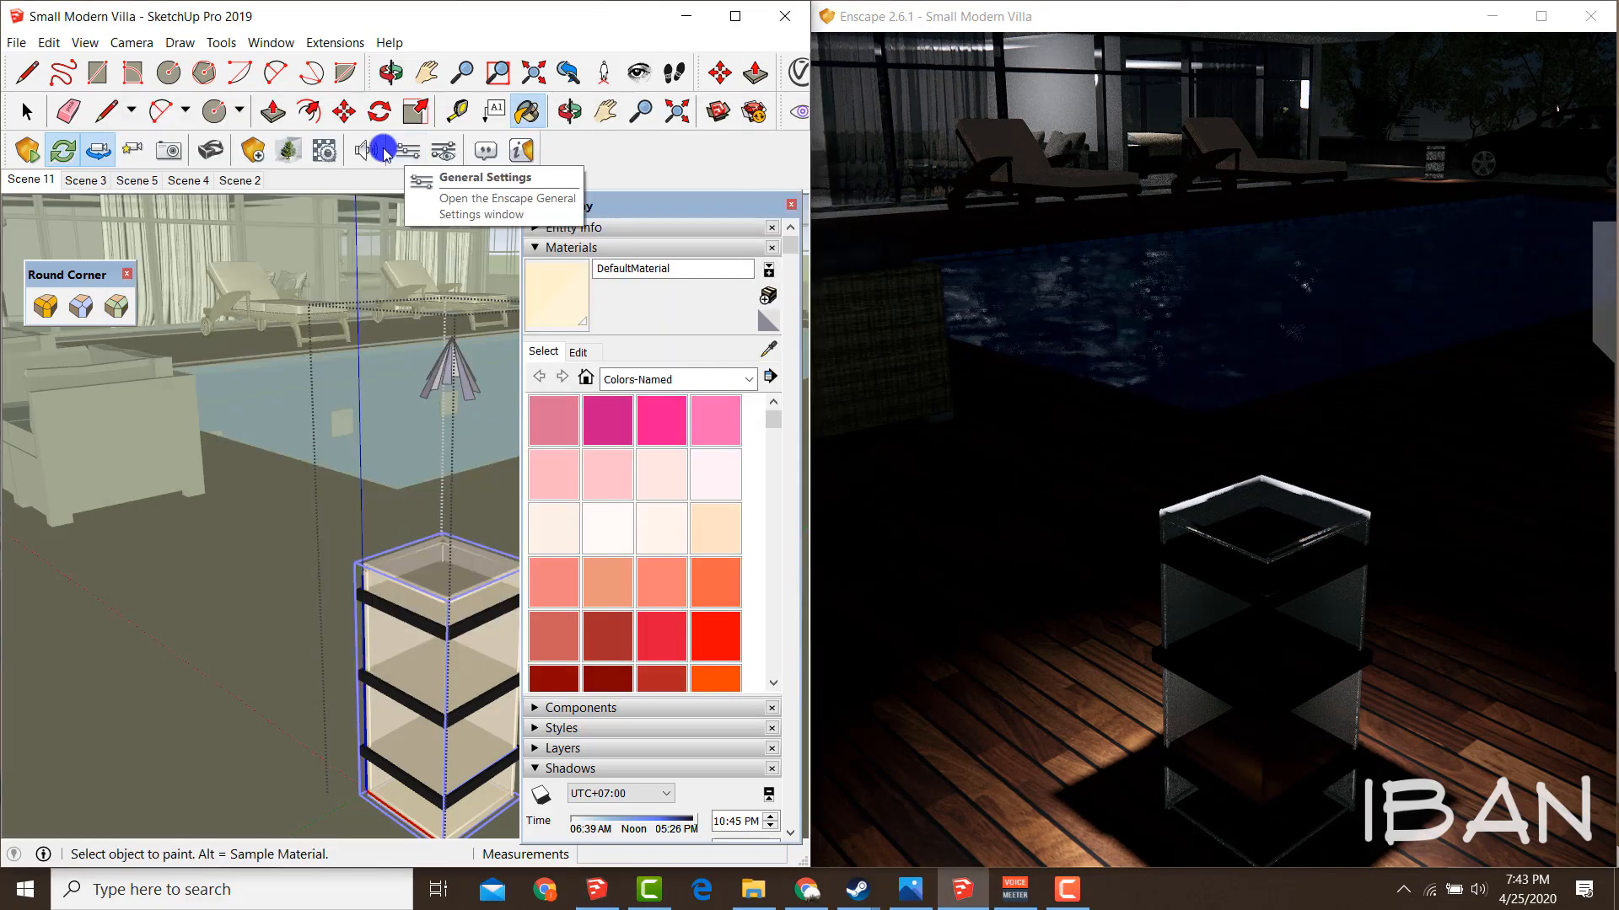
pyautogui.click(328, 153)
pyautogui.click(437, 374)
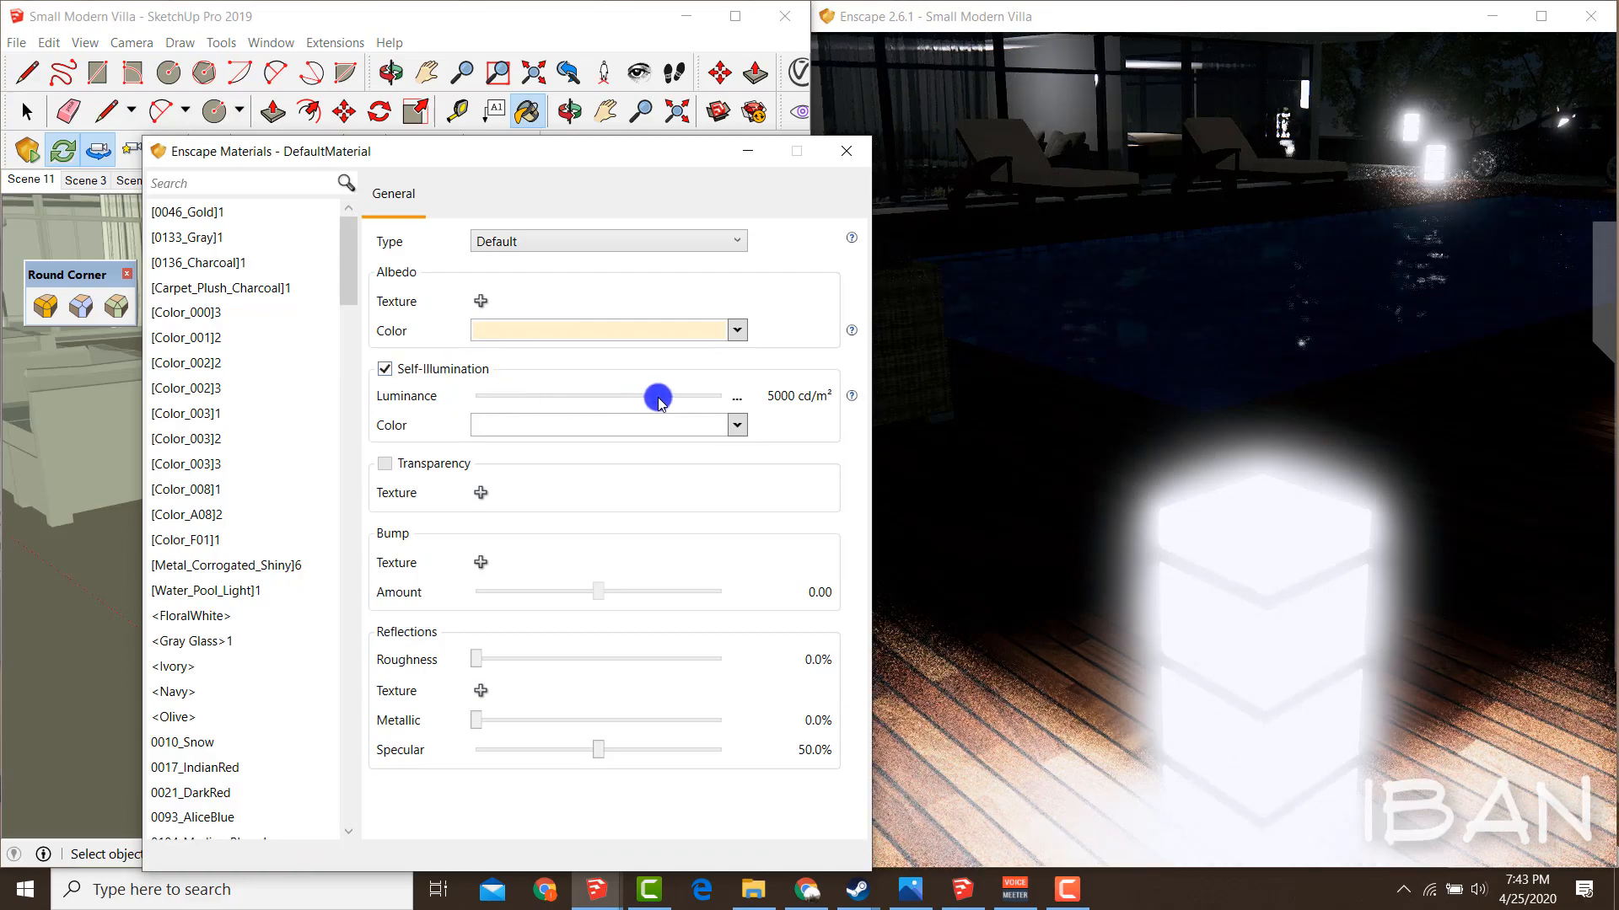
pyautogui.moveTo(659, 400); pyautogui.dragTo(579, 394)
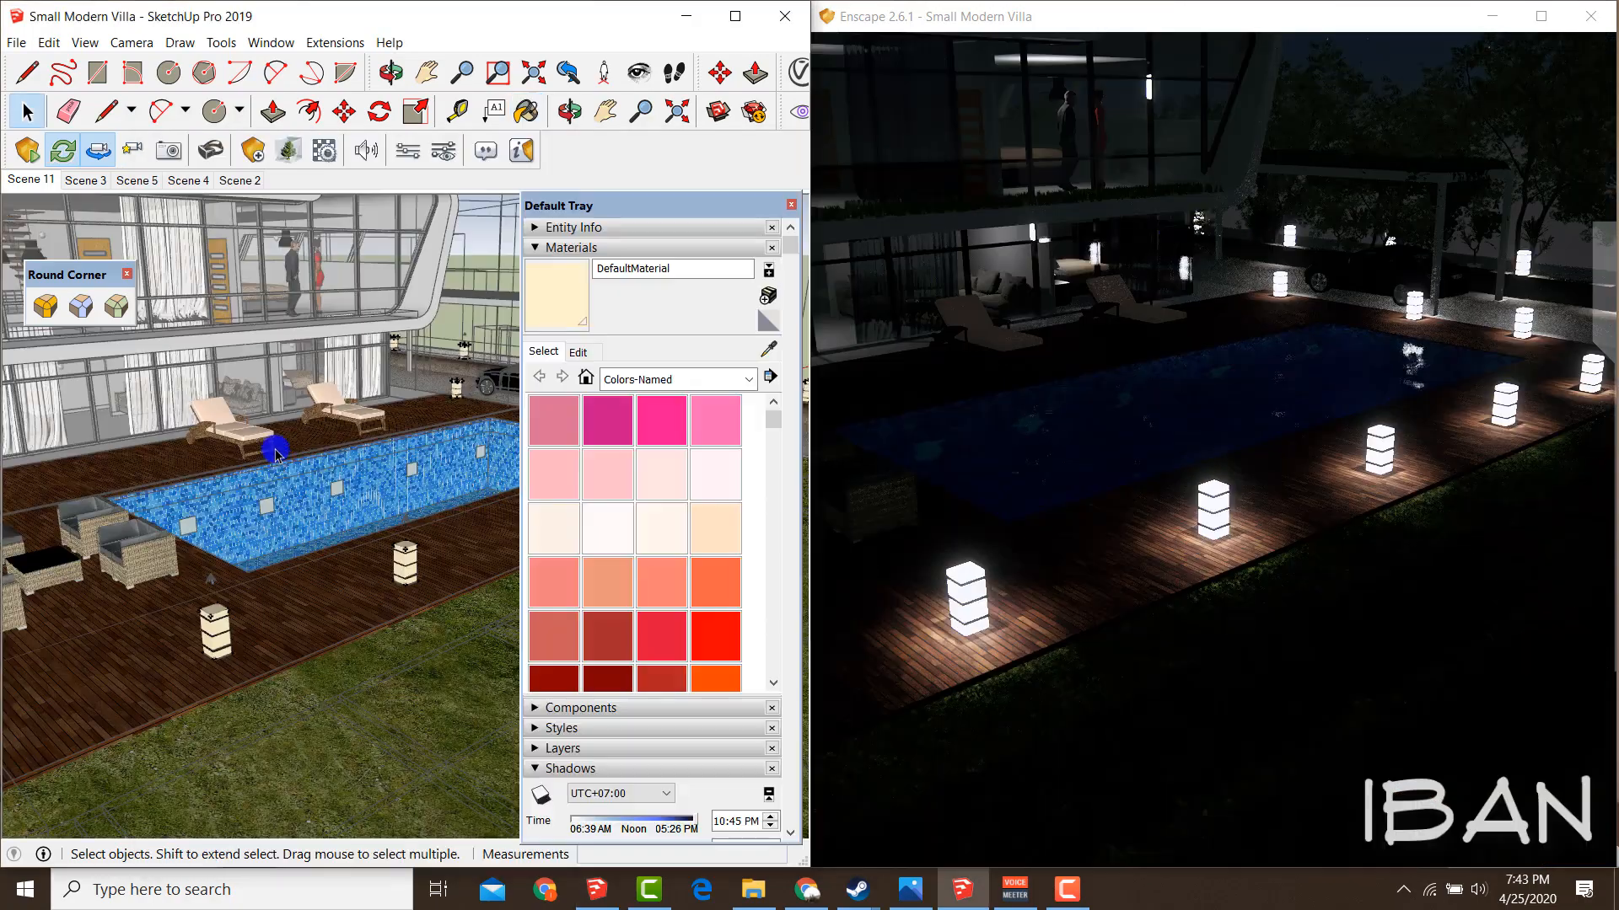
# Bring a square light panel on the pool's tiled wall into close view and open it for editing.
pyautogui.scroll(5, 265, 497)
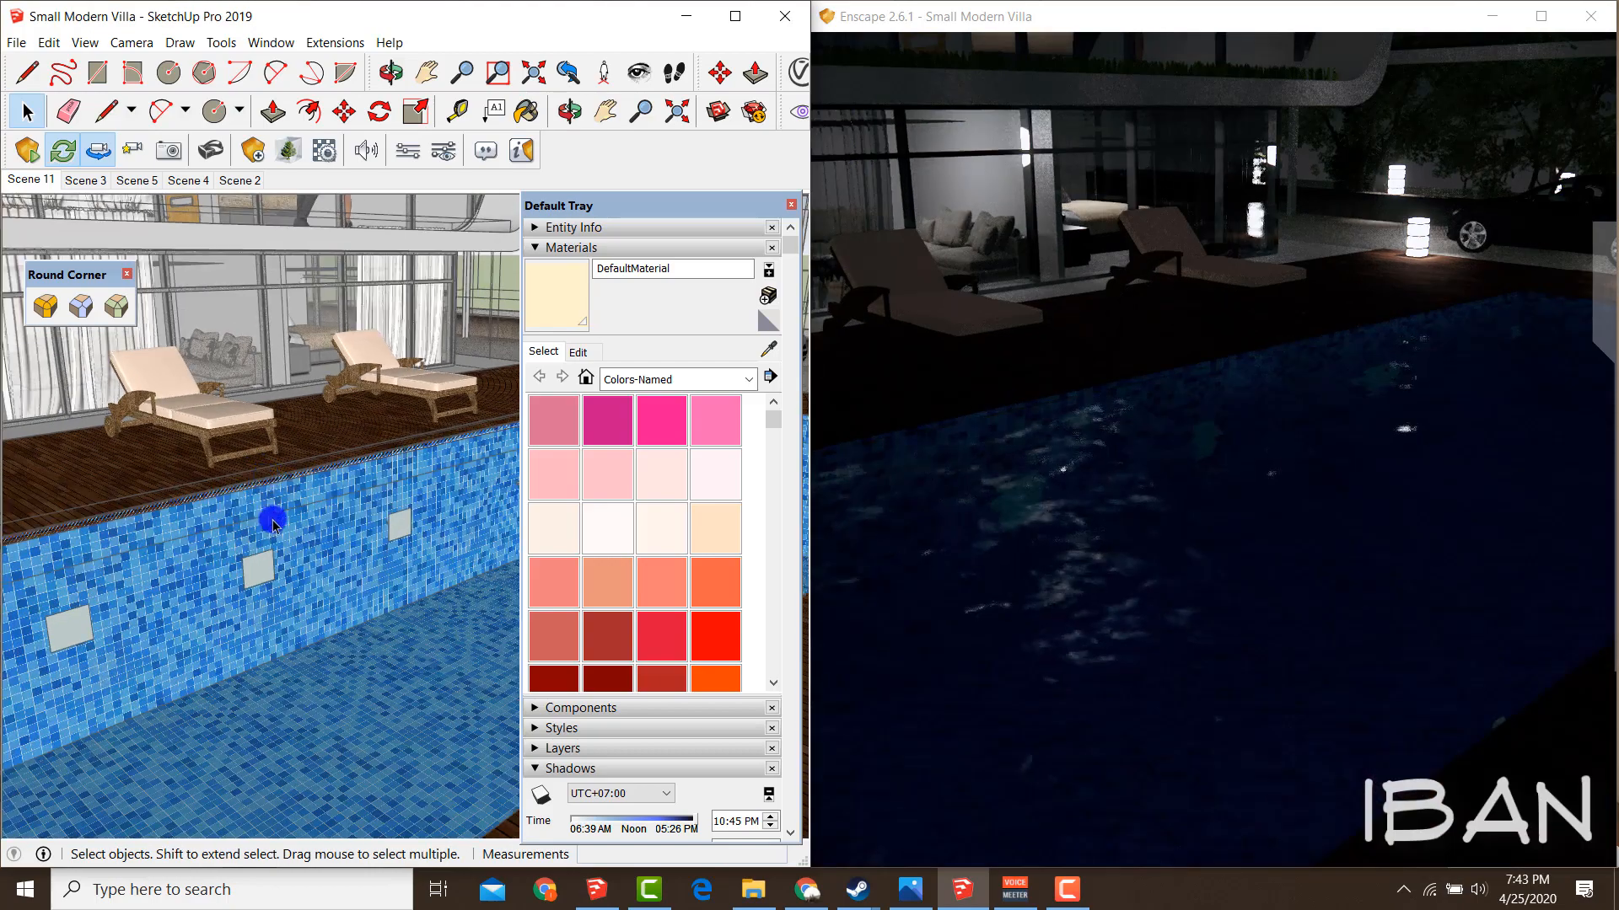
pyautogui.scroll(3, 273, 523)
pyautogui.moveTo(271, 523); pyautogui.dragTo(308, 414, button='middle')
pyautogui.scroll(4, 257, 664)
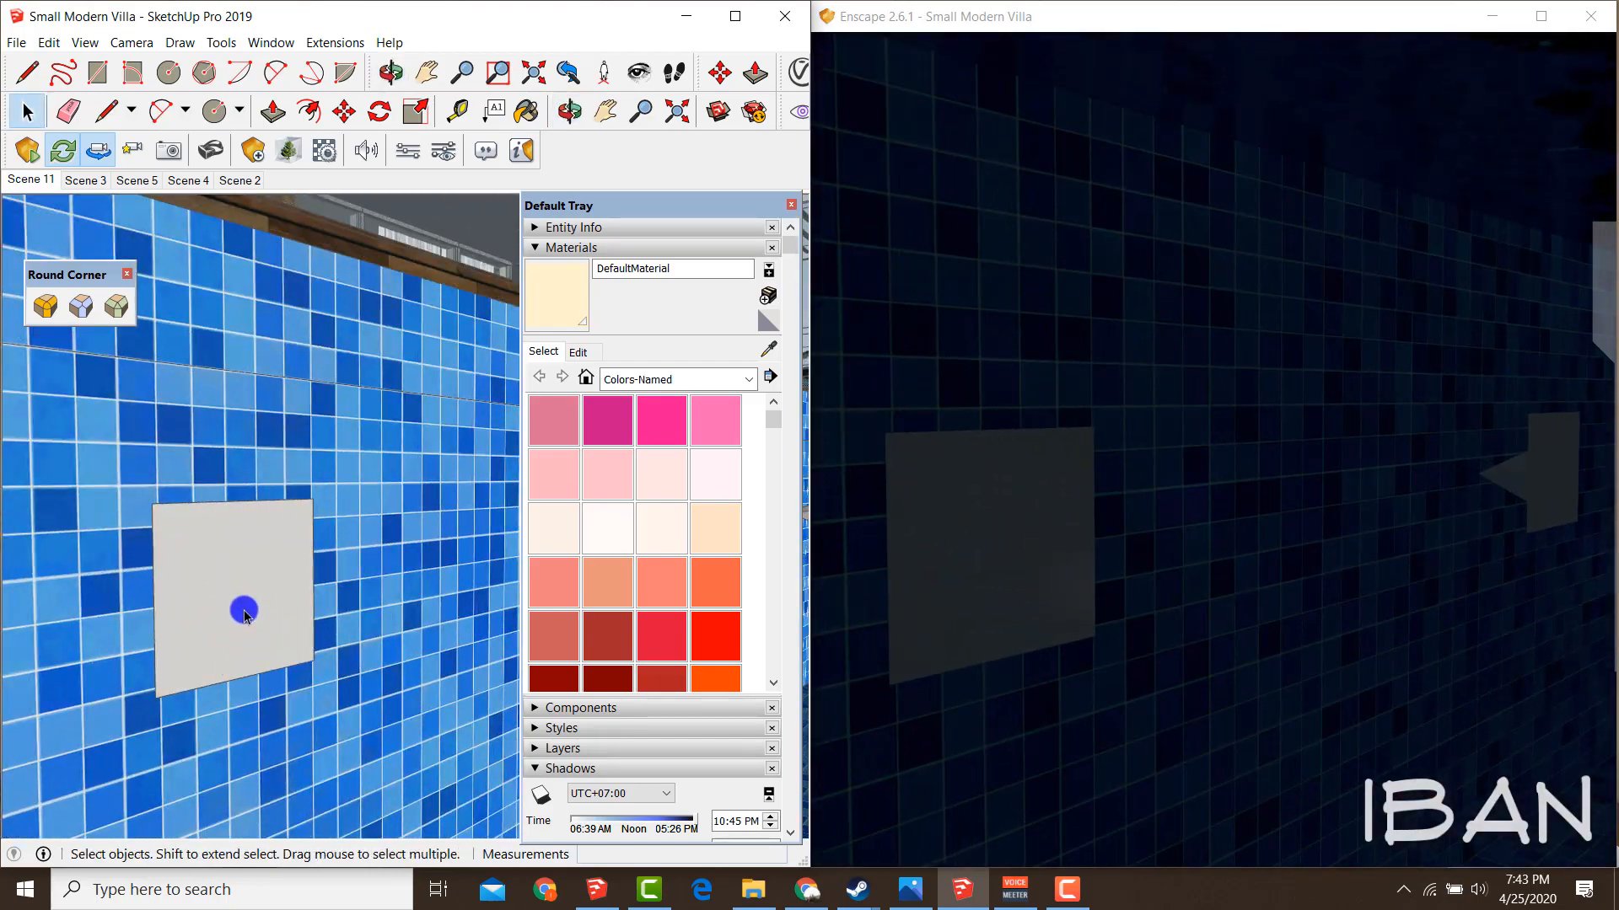
pyautogui.scroll(1, 244, 611)
pyautogui.press('b')
pyautogui.keyDown('alt'); pyautogui.click(256, 567); pyautogui.keyUp('alt')
pyautogui.press('space')
pyautogui.doubleClick(242, 537)
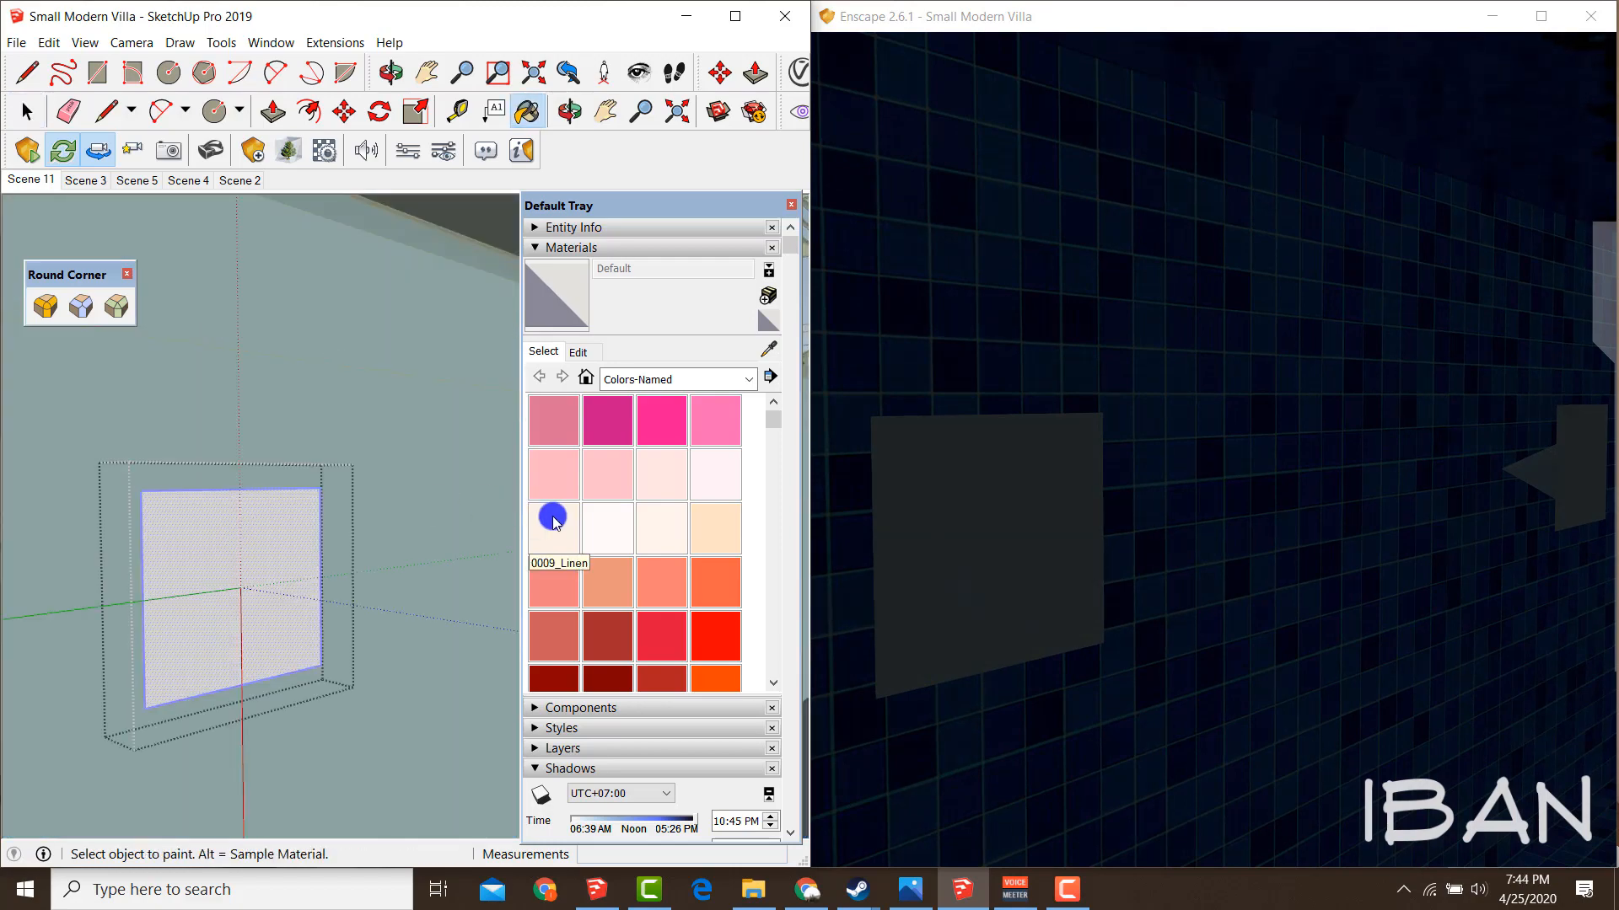
# Paint the panel's face with the 0048_PaleGoldenrod colour, trying 0009_Linen first.
pyautogui.click(554, 523)
pyautogui.click(267, 521)
pyautogui.scroll(-5, 650, 515)
pyautogui.click(650, 515)
pyautogui.click(199, 522)
pyautogui.press('space')
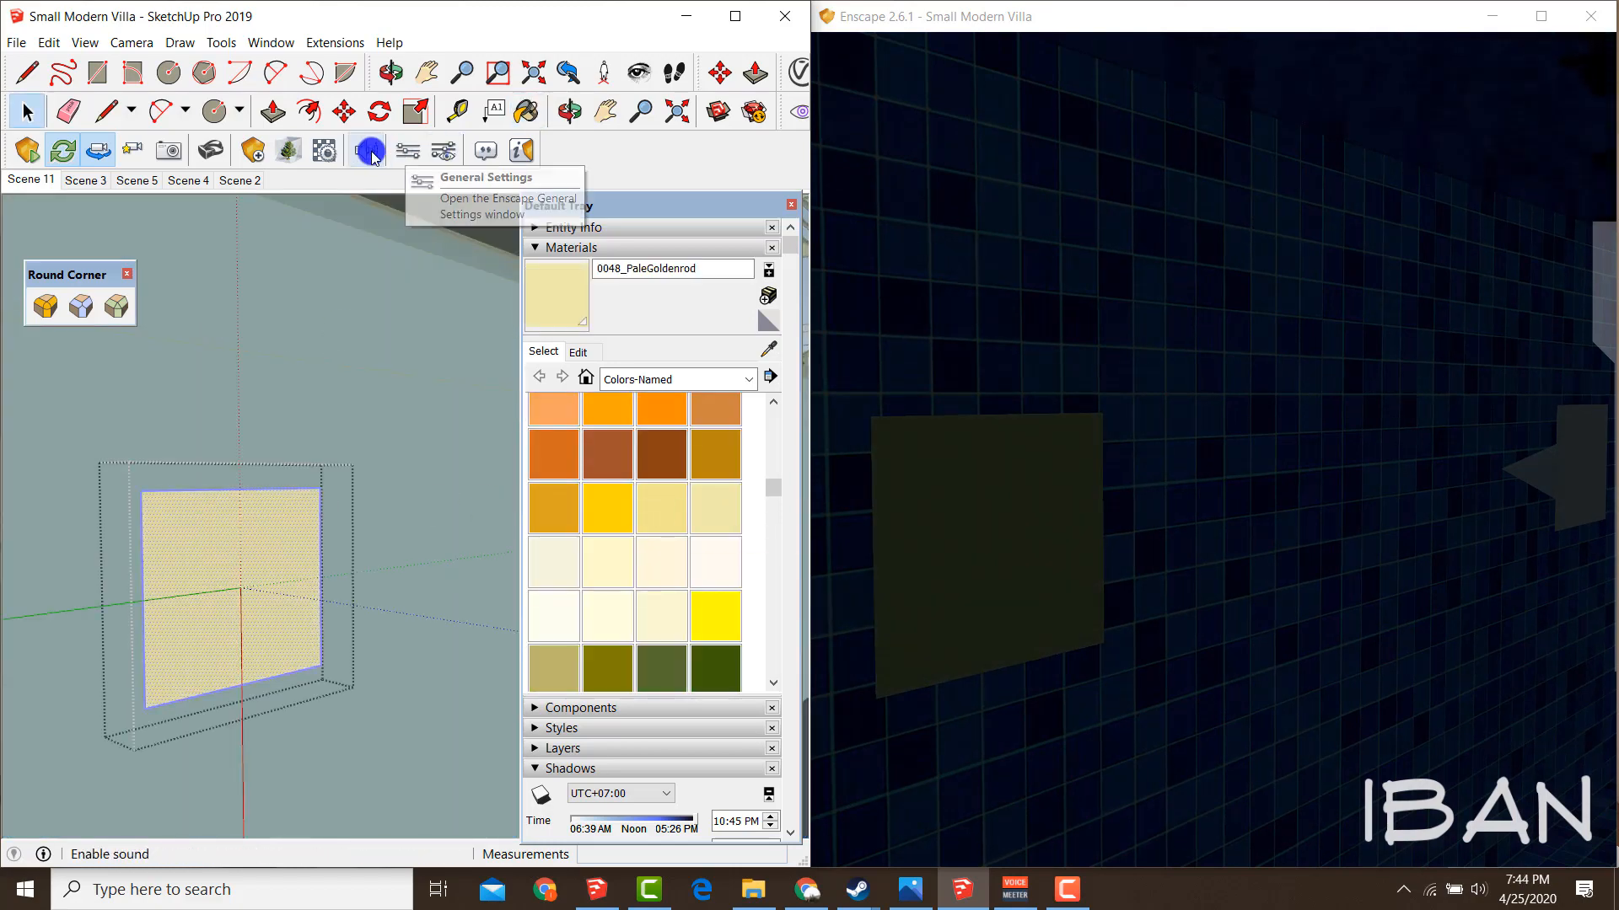
# Make the 0048_PaleGoldenrod material self-illuminated at 947 cd/m² and pick its emission colour from the available colours.
pyautogui.click(369, 153)
pyautogui.click(385, 369)
pyautogui.moveTo(634, 395)
pyautogui.mouseDown()
pyautogui.moveTo(579, 393)
pyautogui.moveTo(622, 396)
pyautogui.mouseUp()
pyautogui.click(737, 425)
pyautogui.click(688, 590)
pyautogui.click(736, 425)
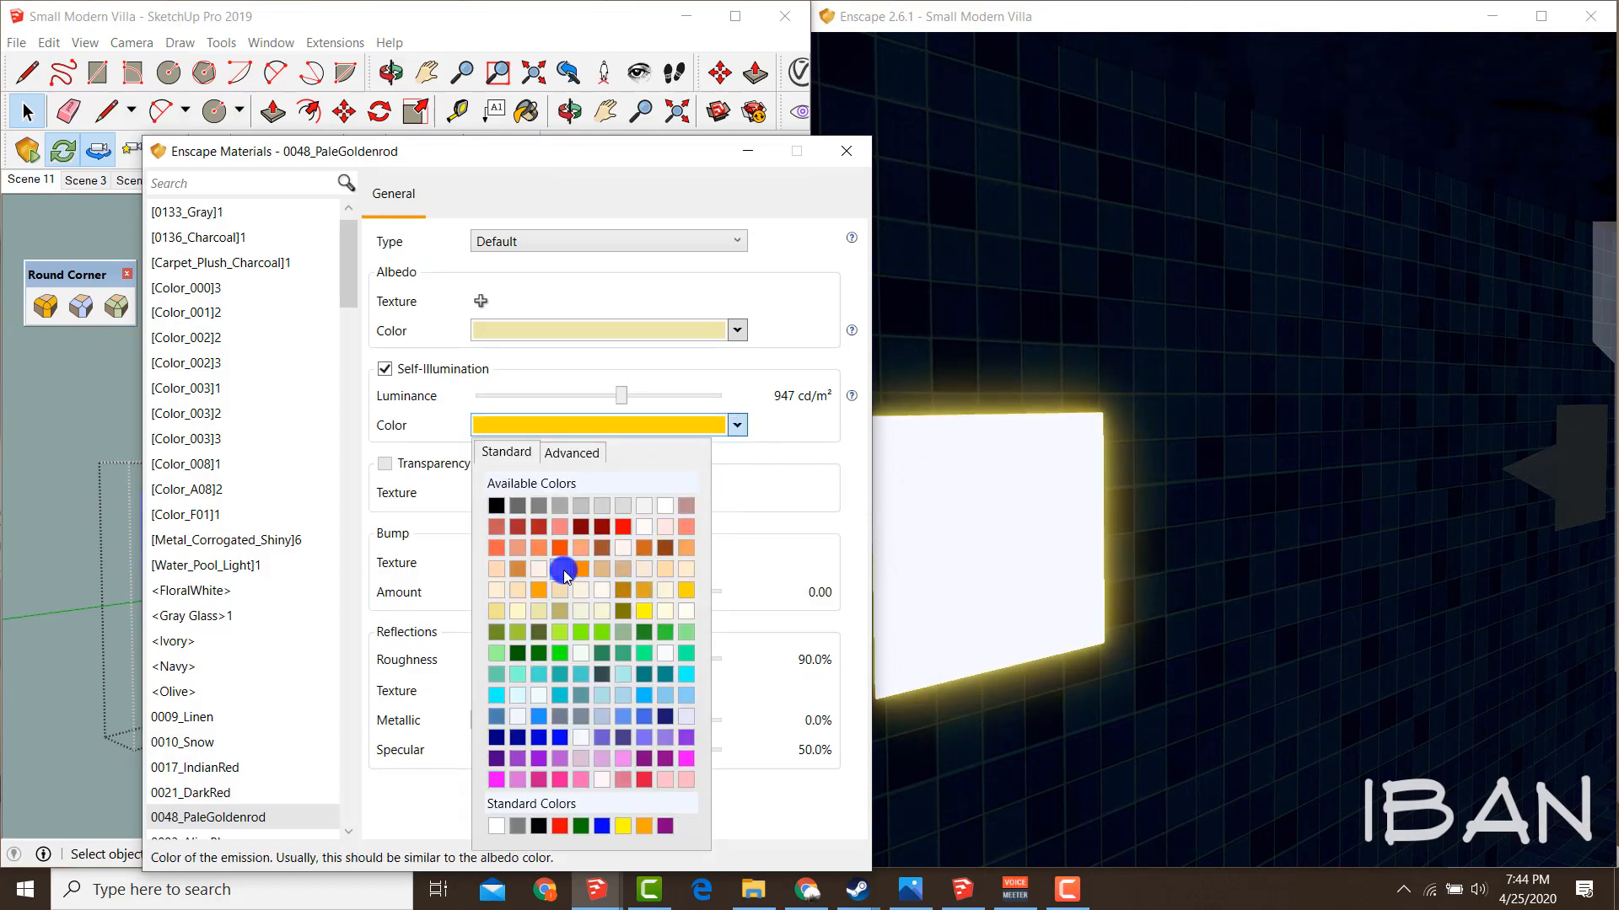
pyautogui.click(567, 568)
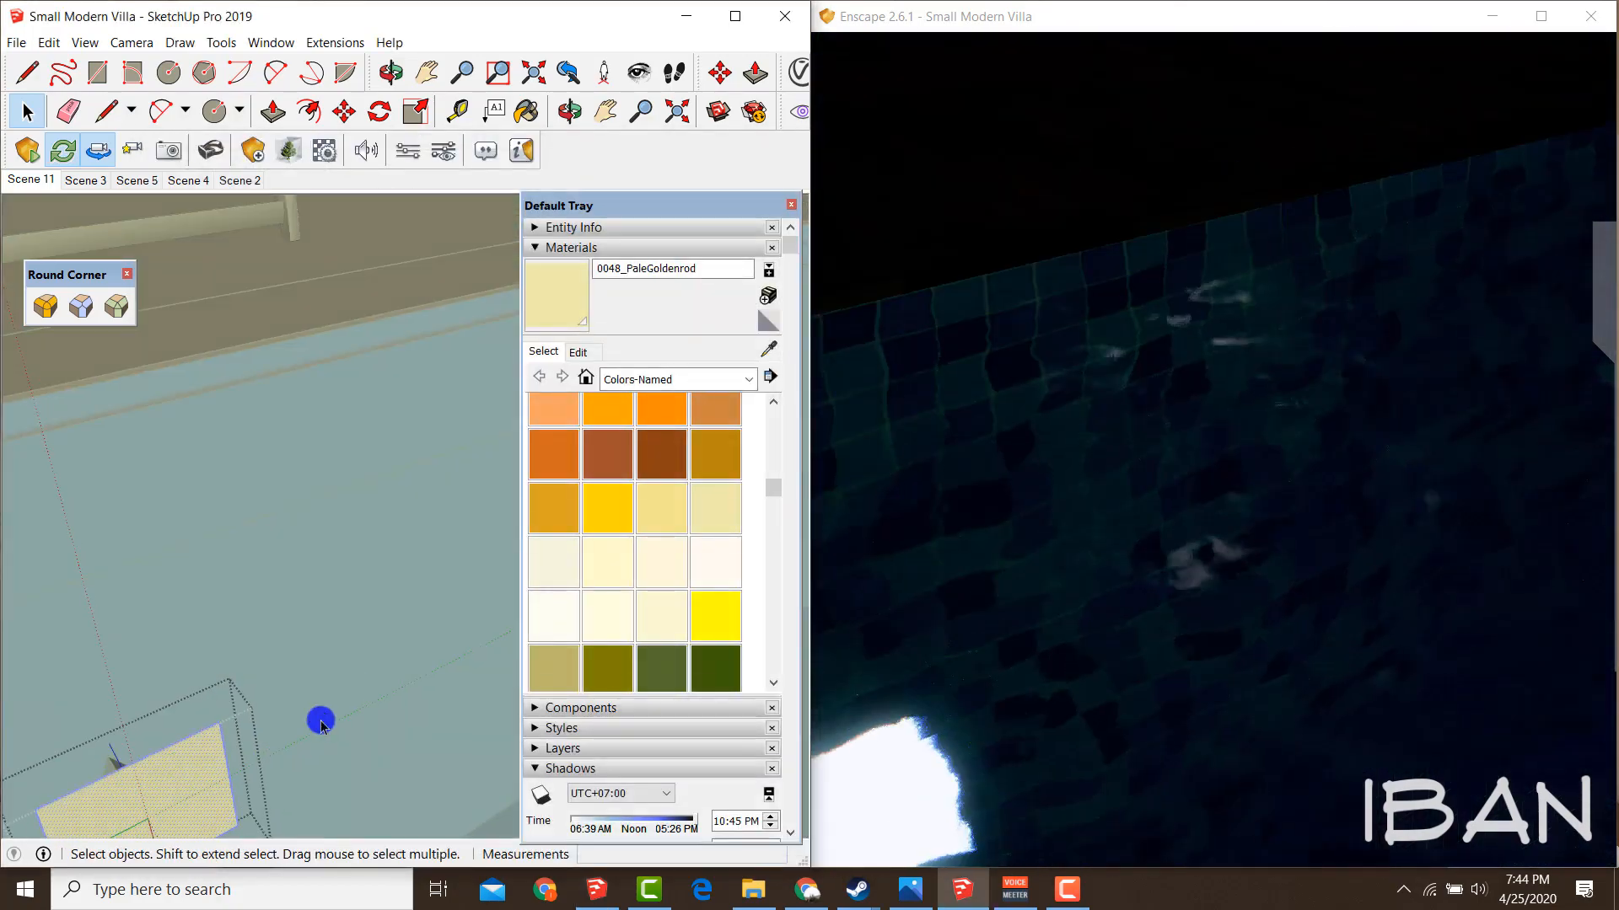
# Open the neighbouring light panel on the pool wall and paint its face with 0048_PaleGoldenrod.
pyautogui.scroll(-8, 376, 397)
pyautogui.scroll(7, 387, 412)
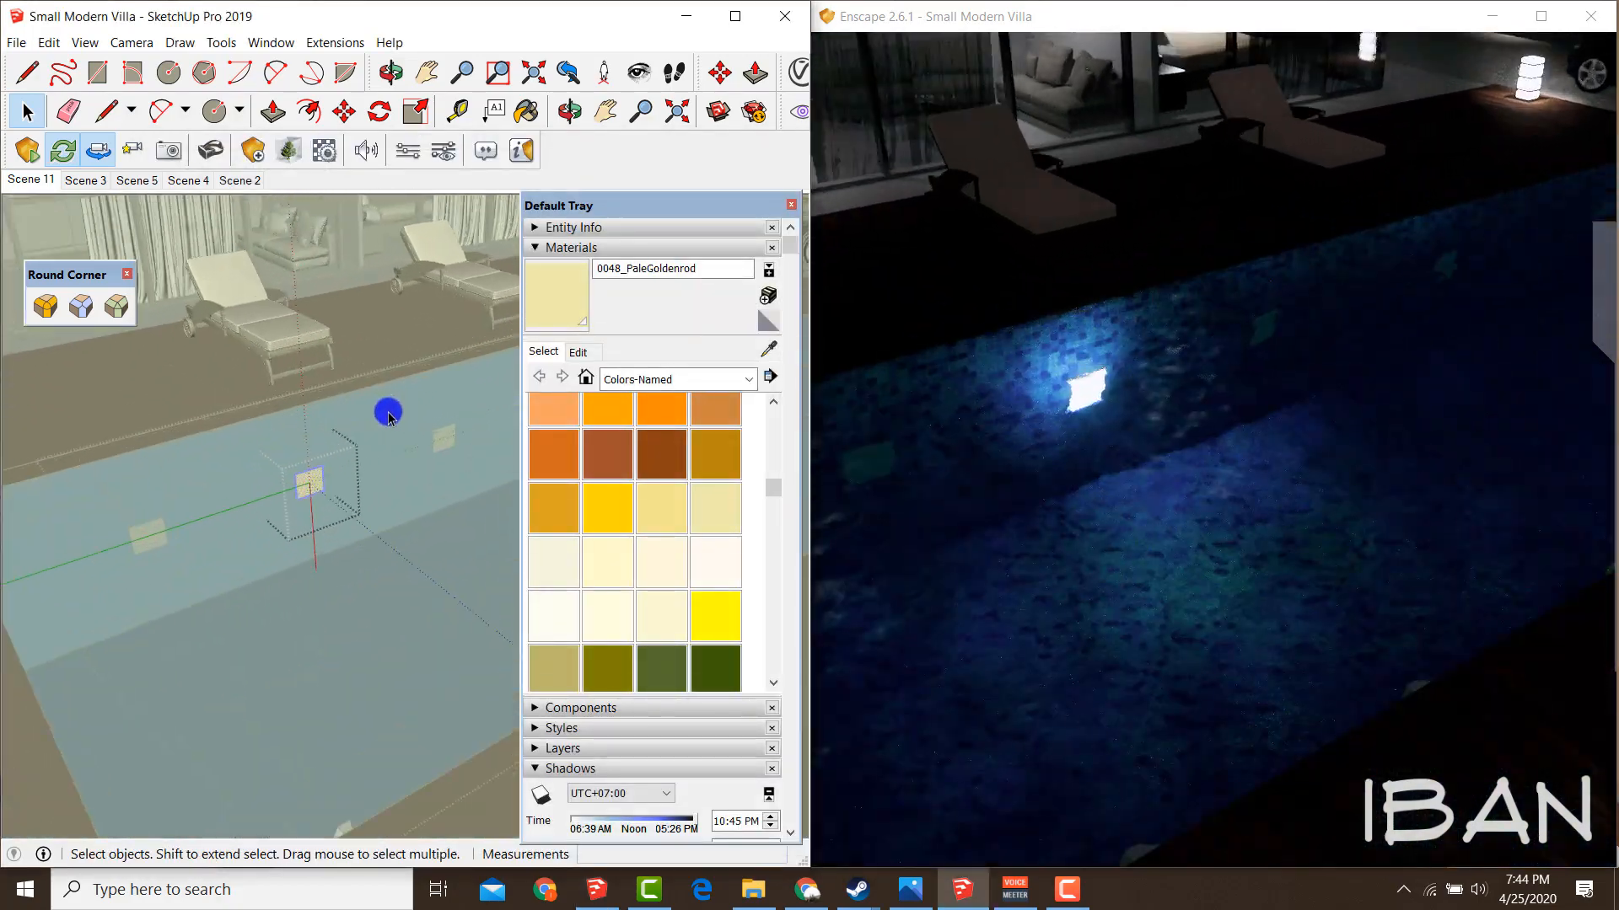
pyautogui.moveTo(391, 460)
pyautogui.mouseDown(button='middle')
pyautogui.moveTo(408, 513)
pyautogui.moveTo(244, 494)
pyautogui.moveTo(357, 490)
pyautogui.mouseUp(button='middle')
pyautogui.click(263, 498)
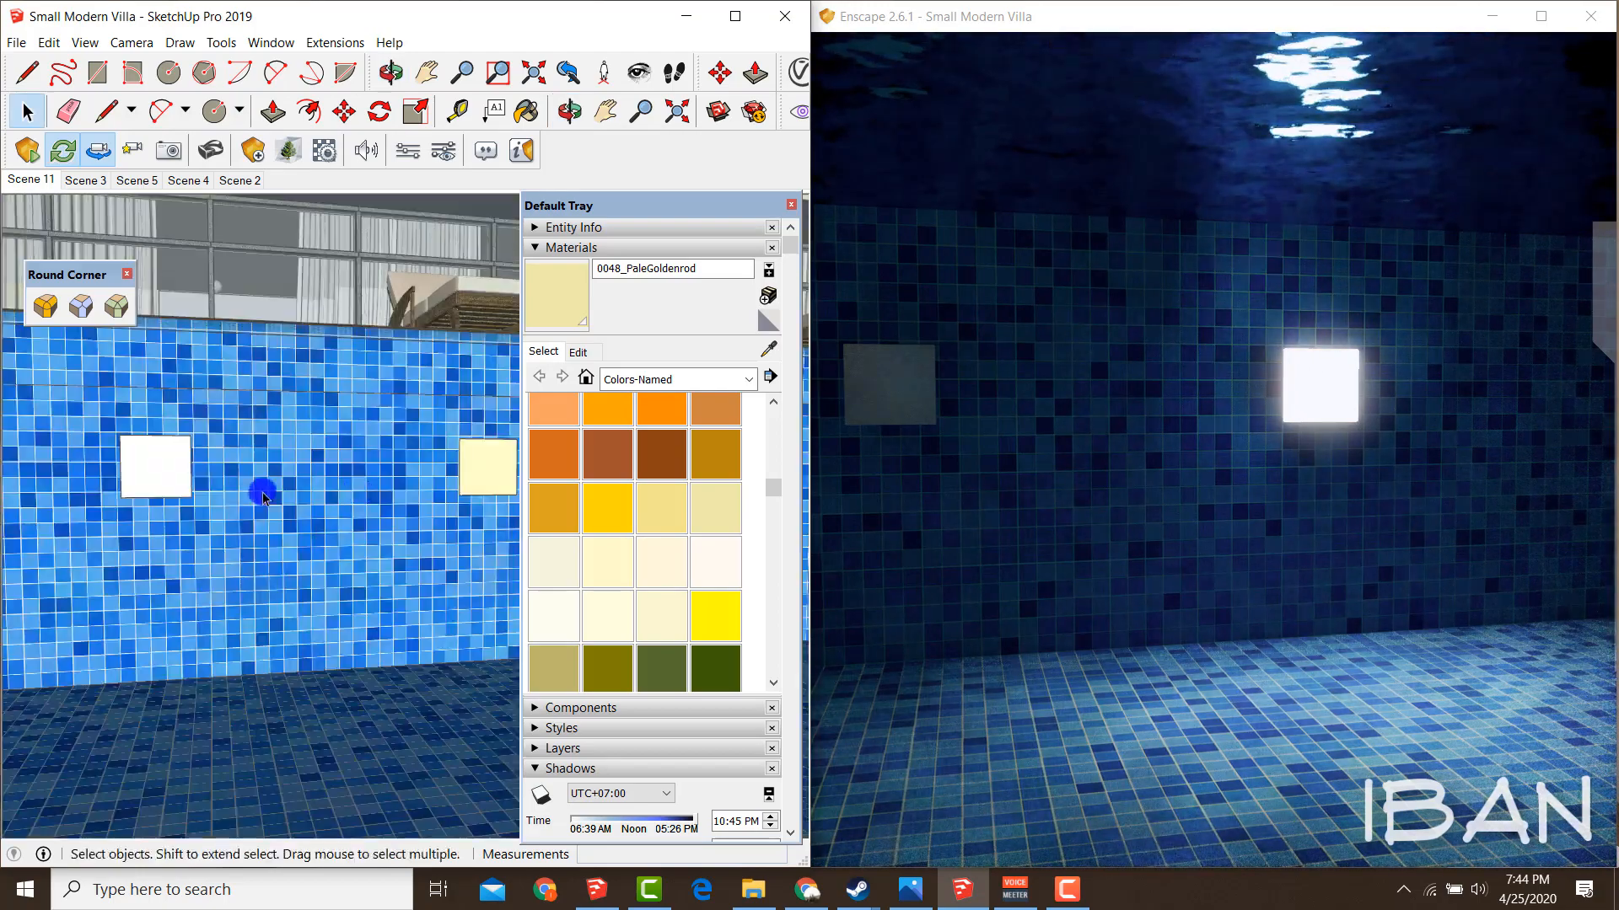
pyautogui.scroll(3, 467, 469)
pyautogui.scroll(-2, 480, 459)
pyautogui.press('space')
pyautogui.doubleClick(155, 469)
pyautogui.press('b')
pyautogui.click(153, 460)
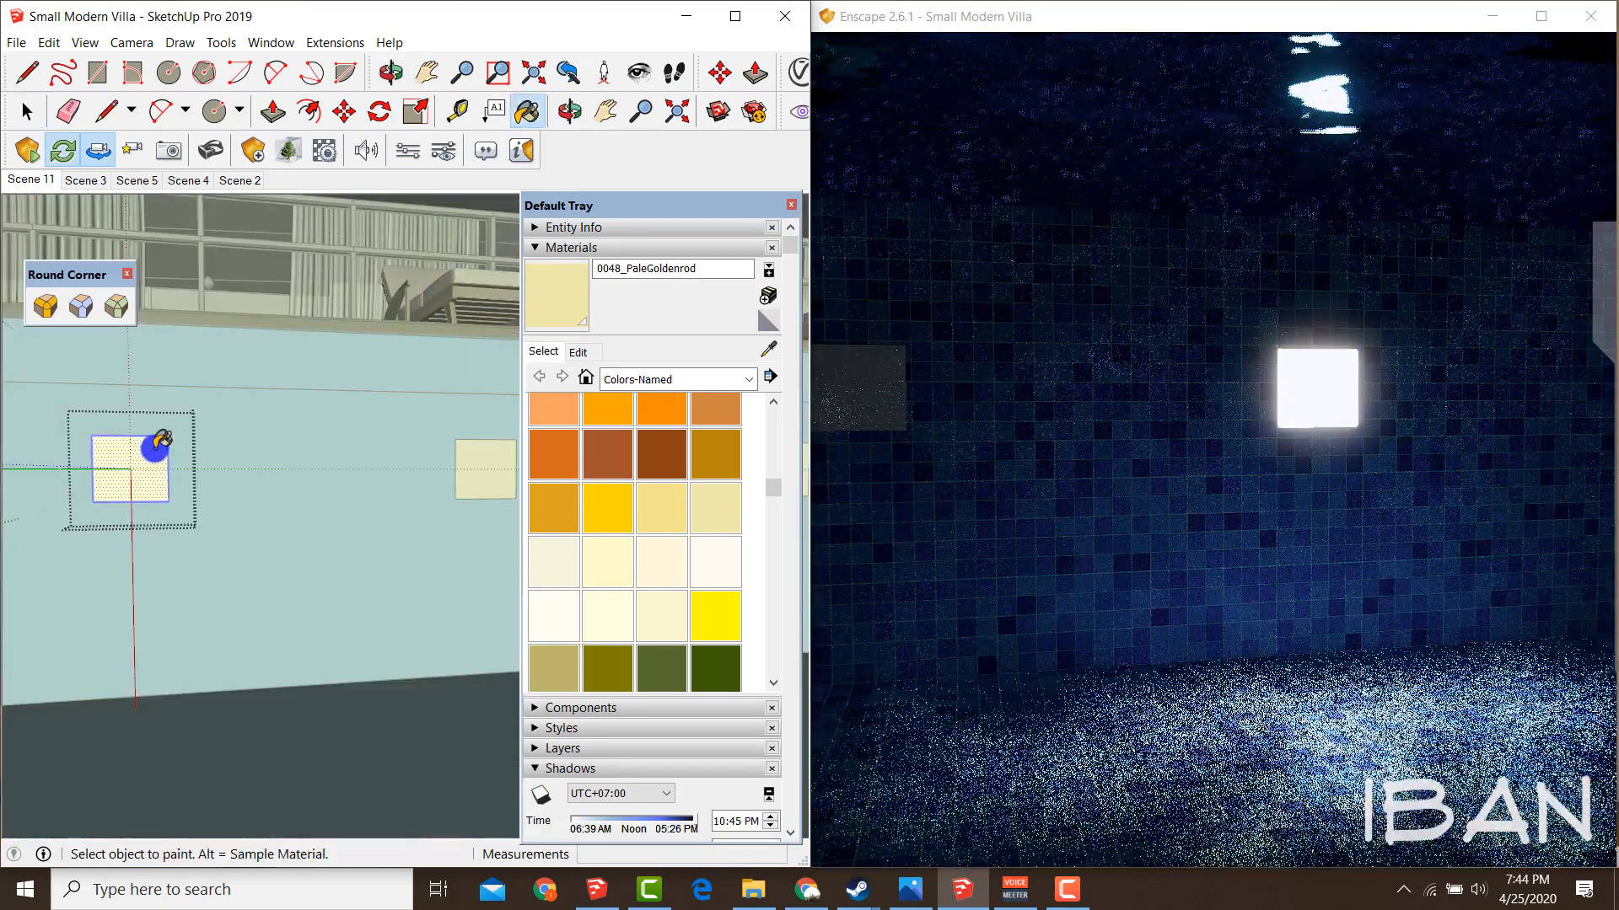
# Apply the 0048_PaleGoldenrod material to the following light panel along the same pool wall.
pyautogui.press('space')
pyautogui.keyDown('shift'); pyautogui.moveTo(497, 505); pyautogui.dragTo(127, 499, button='middle'); pyautogui.keyUp('shift')
pyautogui.moveTo(337, 506)
pyautogui.mouseDown(button='middle')
pyautogui.moveTo(188, 503)
pyautogui.moveTo(216, 535)
pyautogui.moveTo(184, 528)
pyautogui.moveTo(224, 504)
pyautogui.mouseUp(button='middle')
pyautogui.press('b')
pyautogui.click(224, 505)
# Open the light panel near the pool's corner, paint it with 0048_PaleGoldenrod, and continue to the panel beside it.
pyautogui.press('space')
pyautogui.click(137, 580)
pyautogui.moveTo(138, 579); pyautogui.dragTo(255, 504, button='middle')
pyautogui.doubleClick(256, 504)
pyautogui.press('b')
pyautogui.click(257, 504)
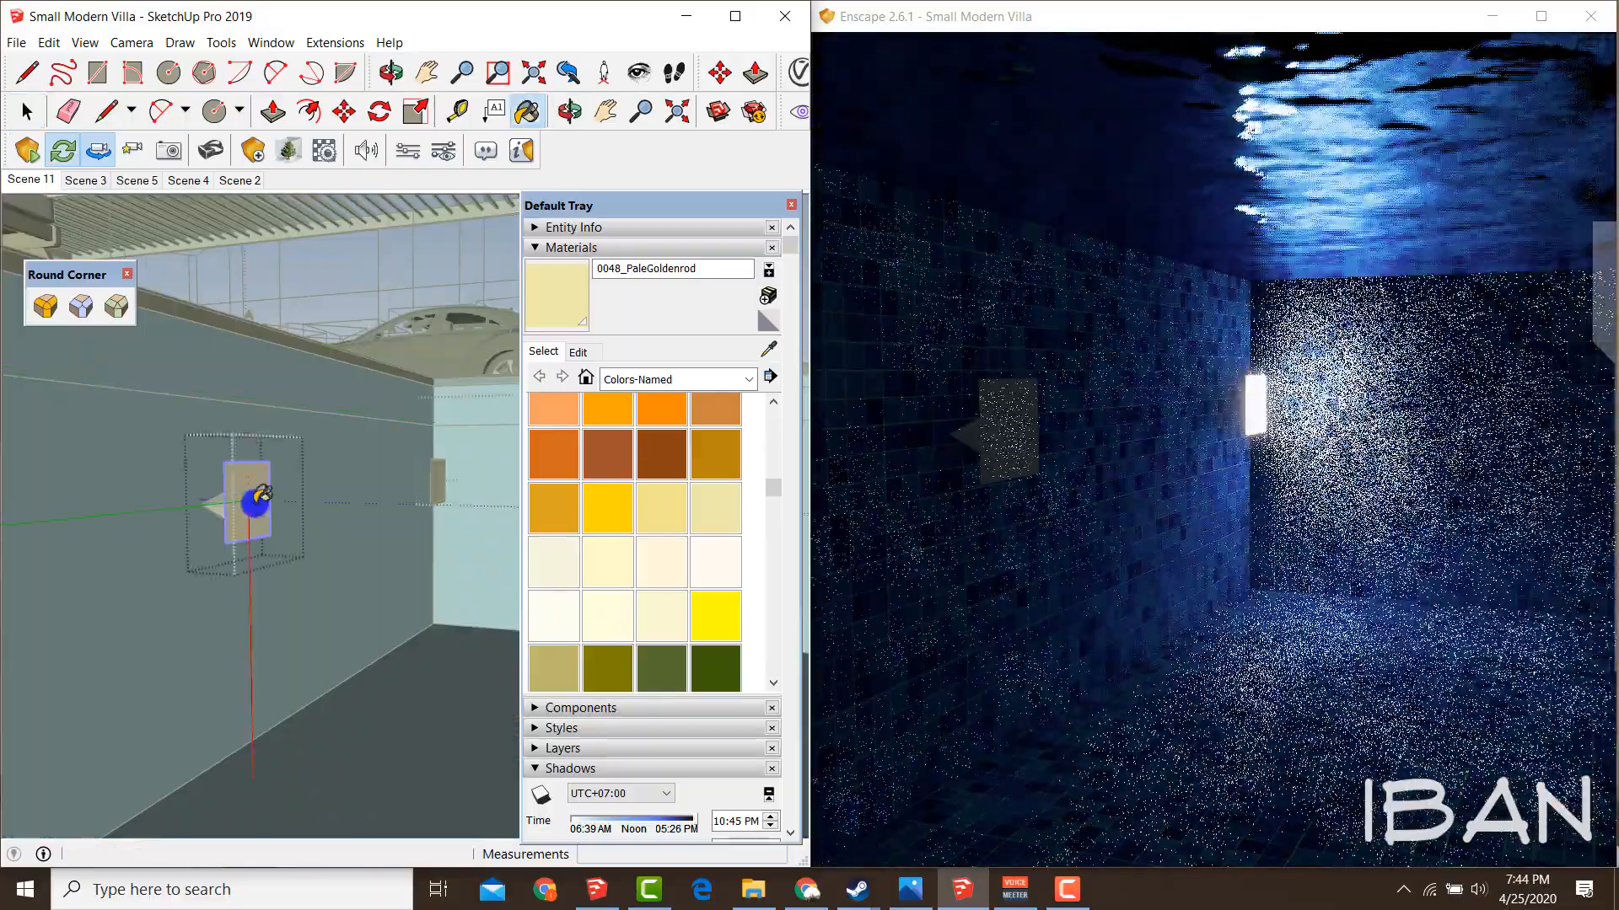
pyautogui.moveTo(359, 484)
pyautogui.mouseDown(button='middle')
pyautogui.moveTo(166, 530)
pyautogui.moveTo(245, 596)
pyautogui.moveTo(495, 569)
pyautogui.moveTo(310, 516)
pyautogui.mouseUp(button='middle')
pyautogui.click(166, 522)
pyautogui.press('space')
pyautogui.scroll(-8, 246, 596)
pyautogui.scroll(5, 436, 674)
# Place an Enscape spot light at the cone-shaped fixture on the pool wall, aimed into the pool.
pyautogui.moveTo(436, 674)
pyautogui.mouseDown(button='middle')
pyautogui.moveTo(423, 470)
pyautogui.moveTo(202, 523)
pyautogui.moveTo(181, 408)
pyautogui.moveTo(384, 403)
pyautogui.mouseUp(button='middle')
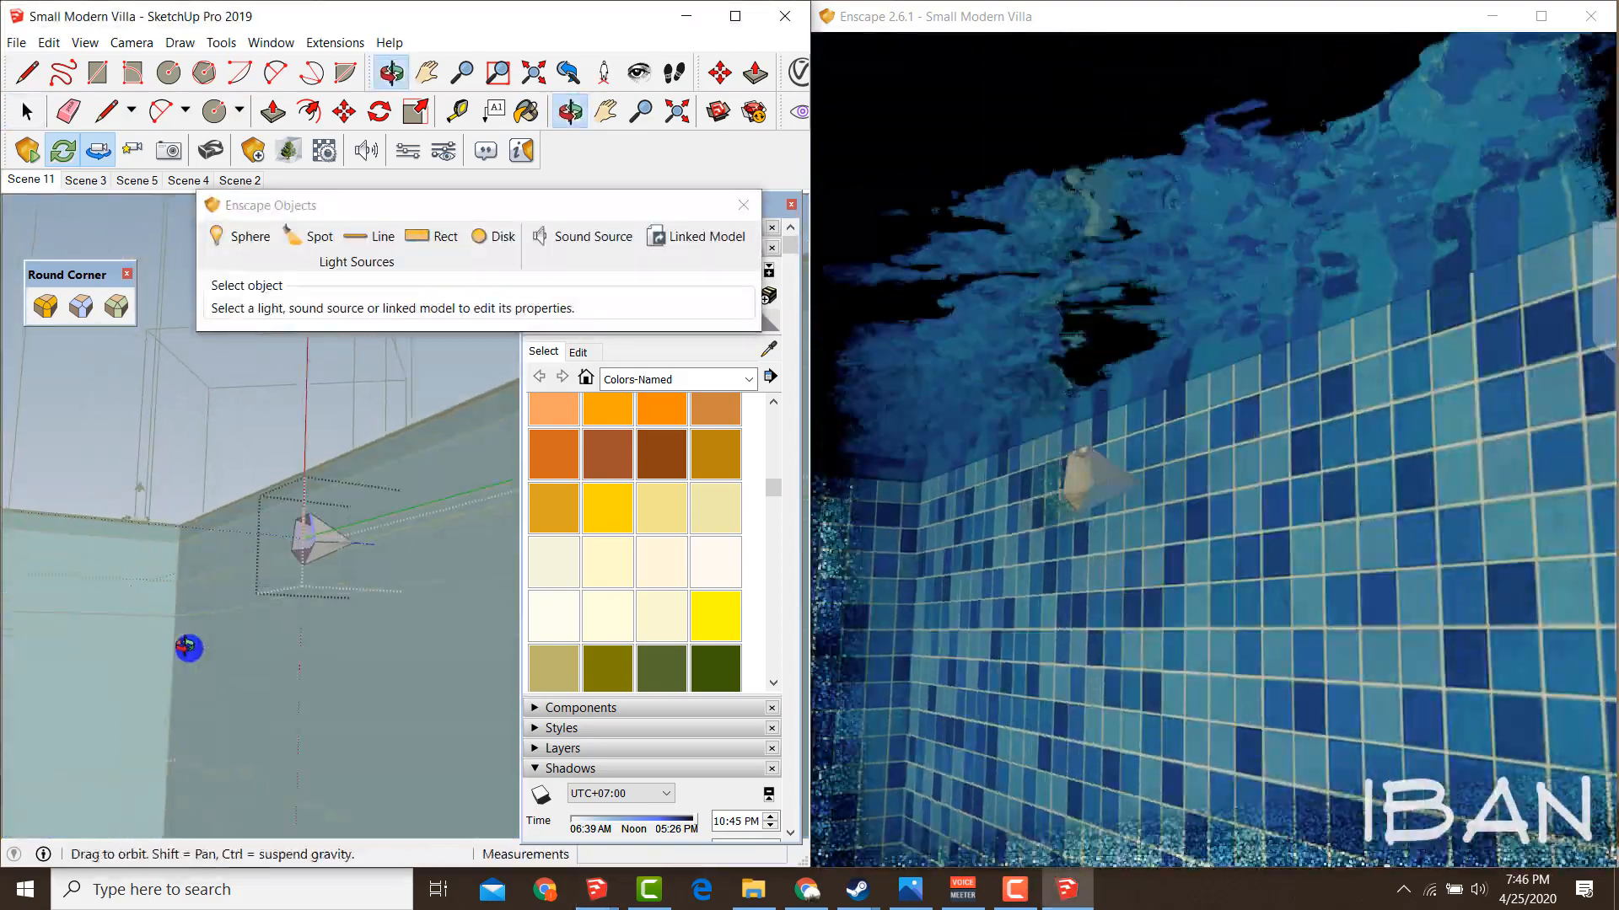
pyautogui.click(310, 237)
pyautogui.moveTo(189, 648)
pyautogui.mouseDown(button='middle')
pyautogui.moveTo(87, 639)
pyautogui.moveTo(422, 787)
pyautogui.mouseUp(button='middle')
pyautogui.click(158, 652)
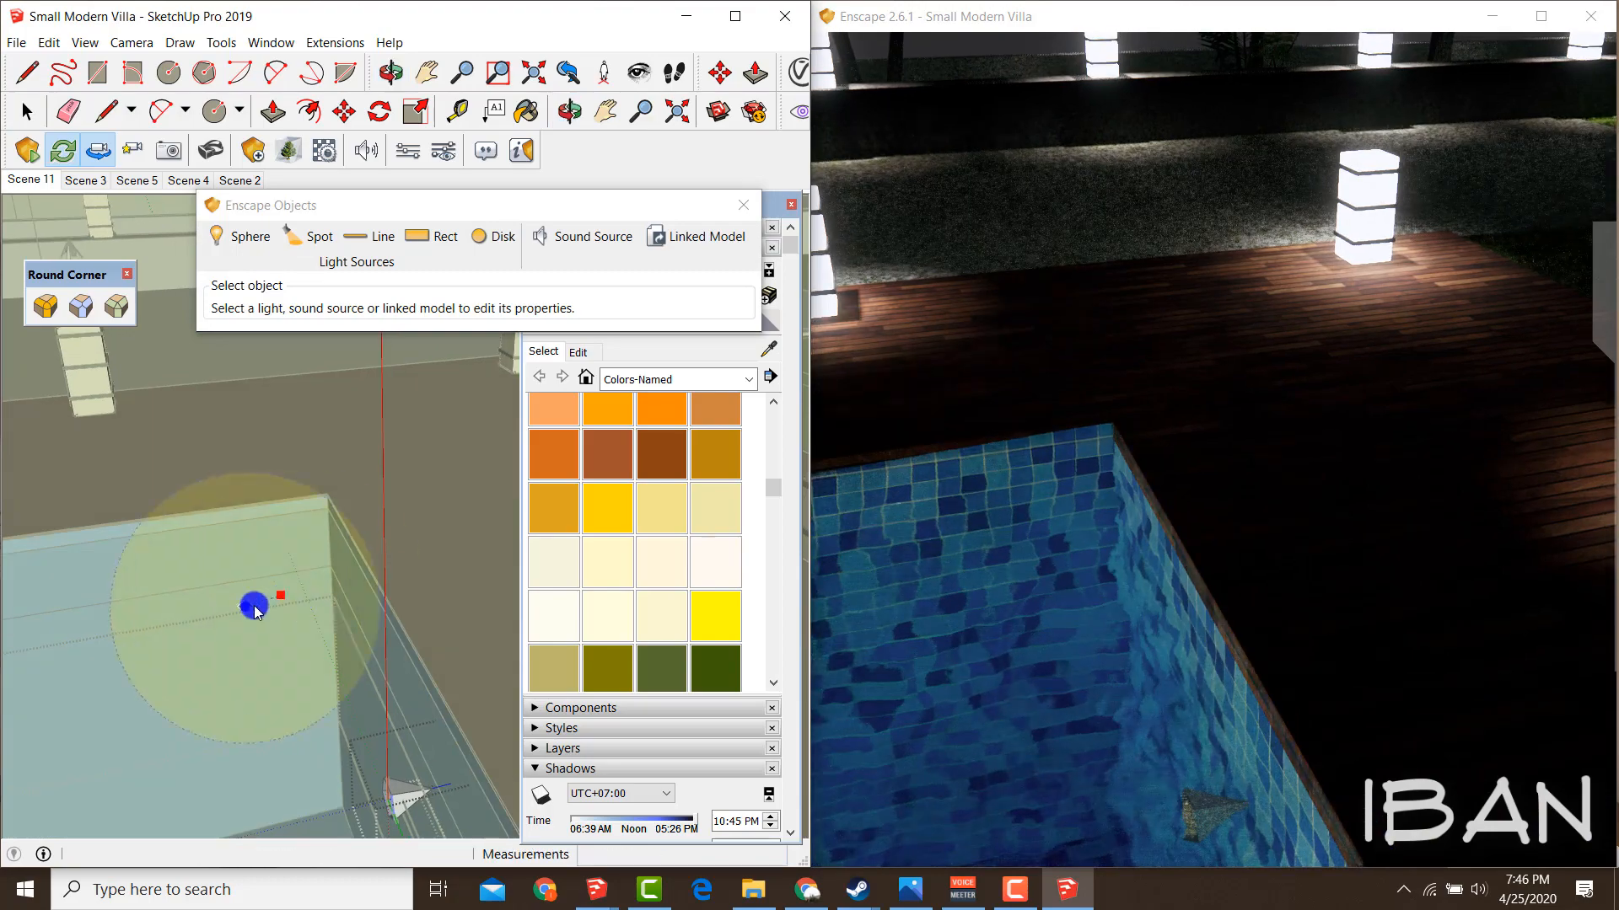
pyautogui.moveTo(70, 631)
pyautogui.mouseDown(button='middle')
pyautogui.moveTo(358, 326)
pyautogui.moveTo(242, 287)
pyautogui.mouseUp(button='middle')
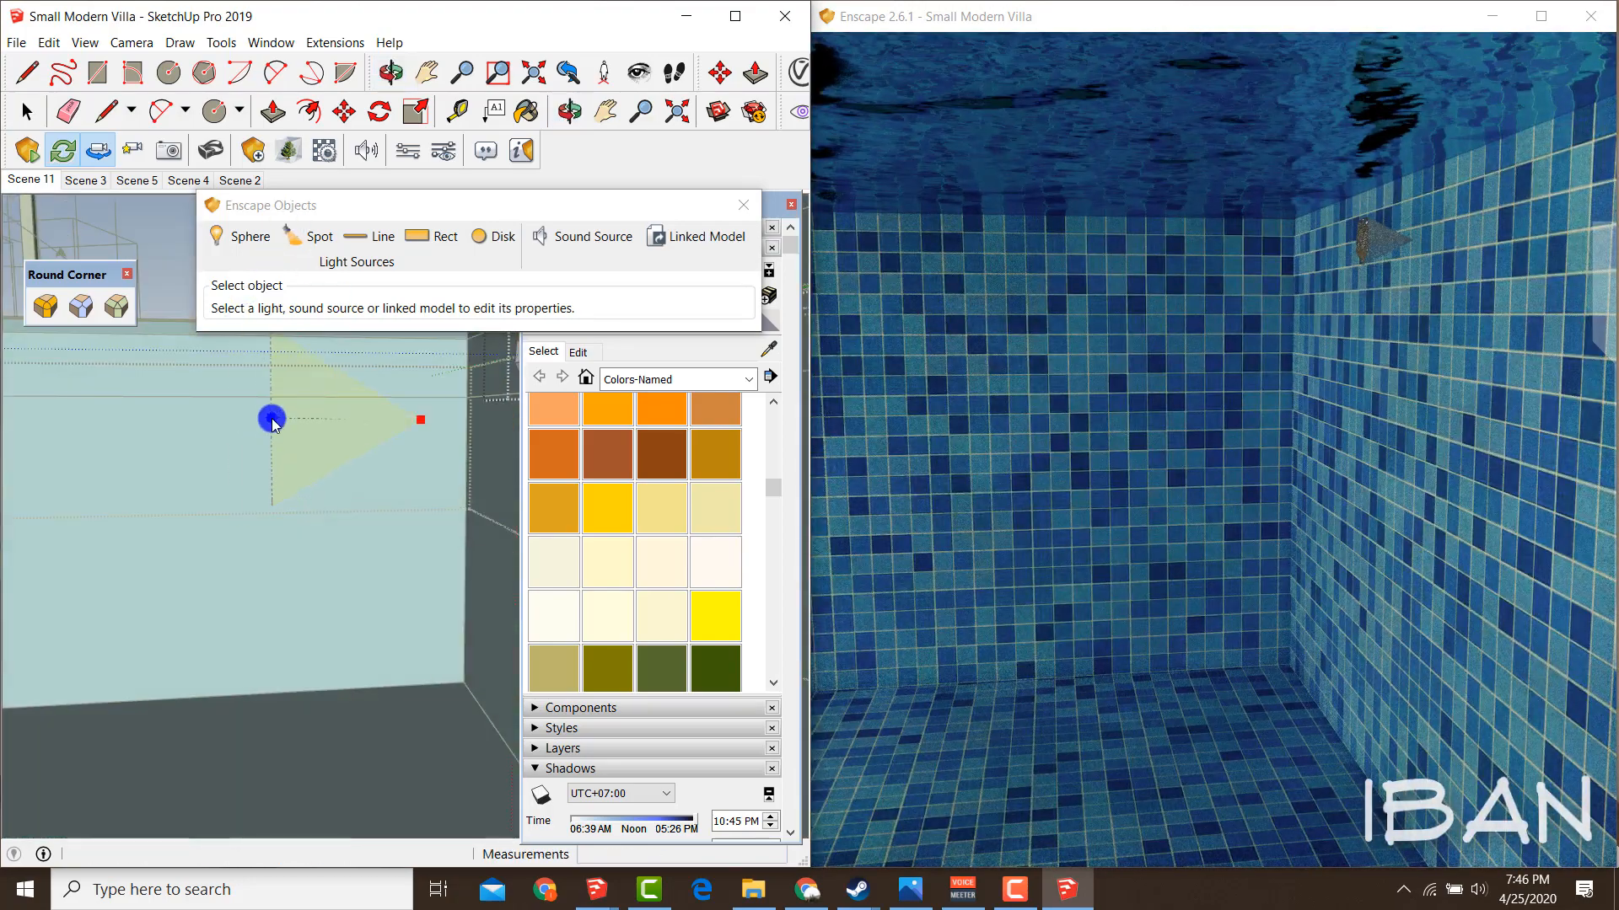
pyautogui.click(270, 418)
pyautogui.moveTo(261, 408); pyautogui.dragTo(295, 593, button='middle')
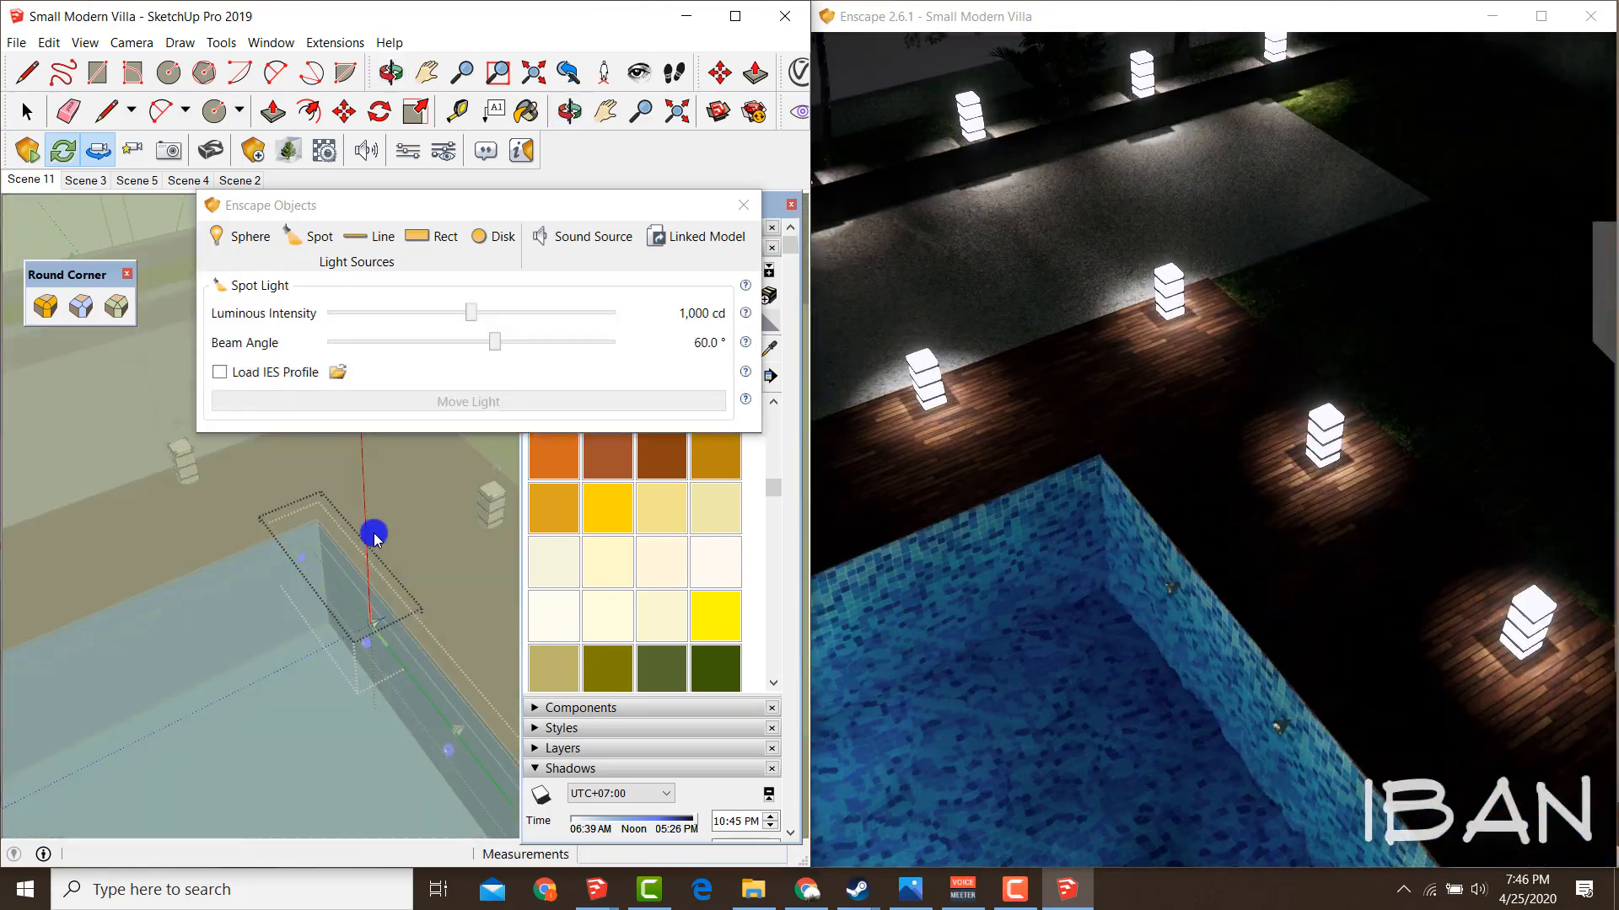
pyautogui.moveTo(419, 555)
pyautogui.mouseDown(button='middle')
pyautogui.moveTo(361, 545)
pyautogui.moveTo(316, 493)
pyautogui.mouseUp(button='middle')
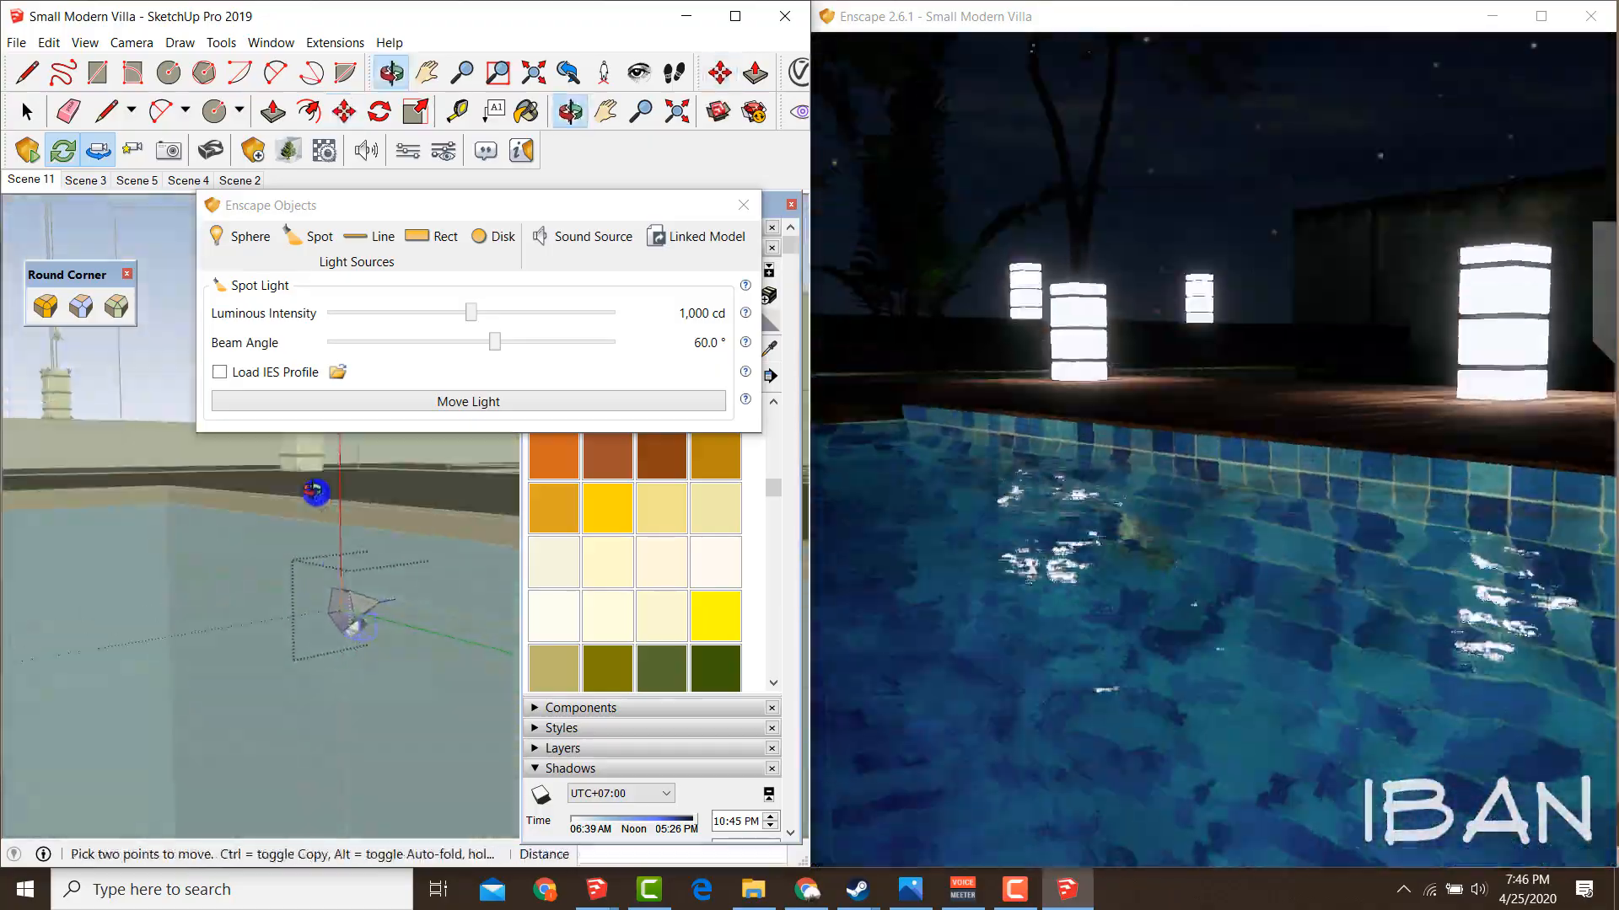
# Load the 15.IES profile into the pool wall light and set its luminous intensity to 7,594 cd.
pyautogui.click(337, 372)
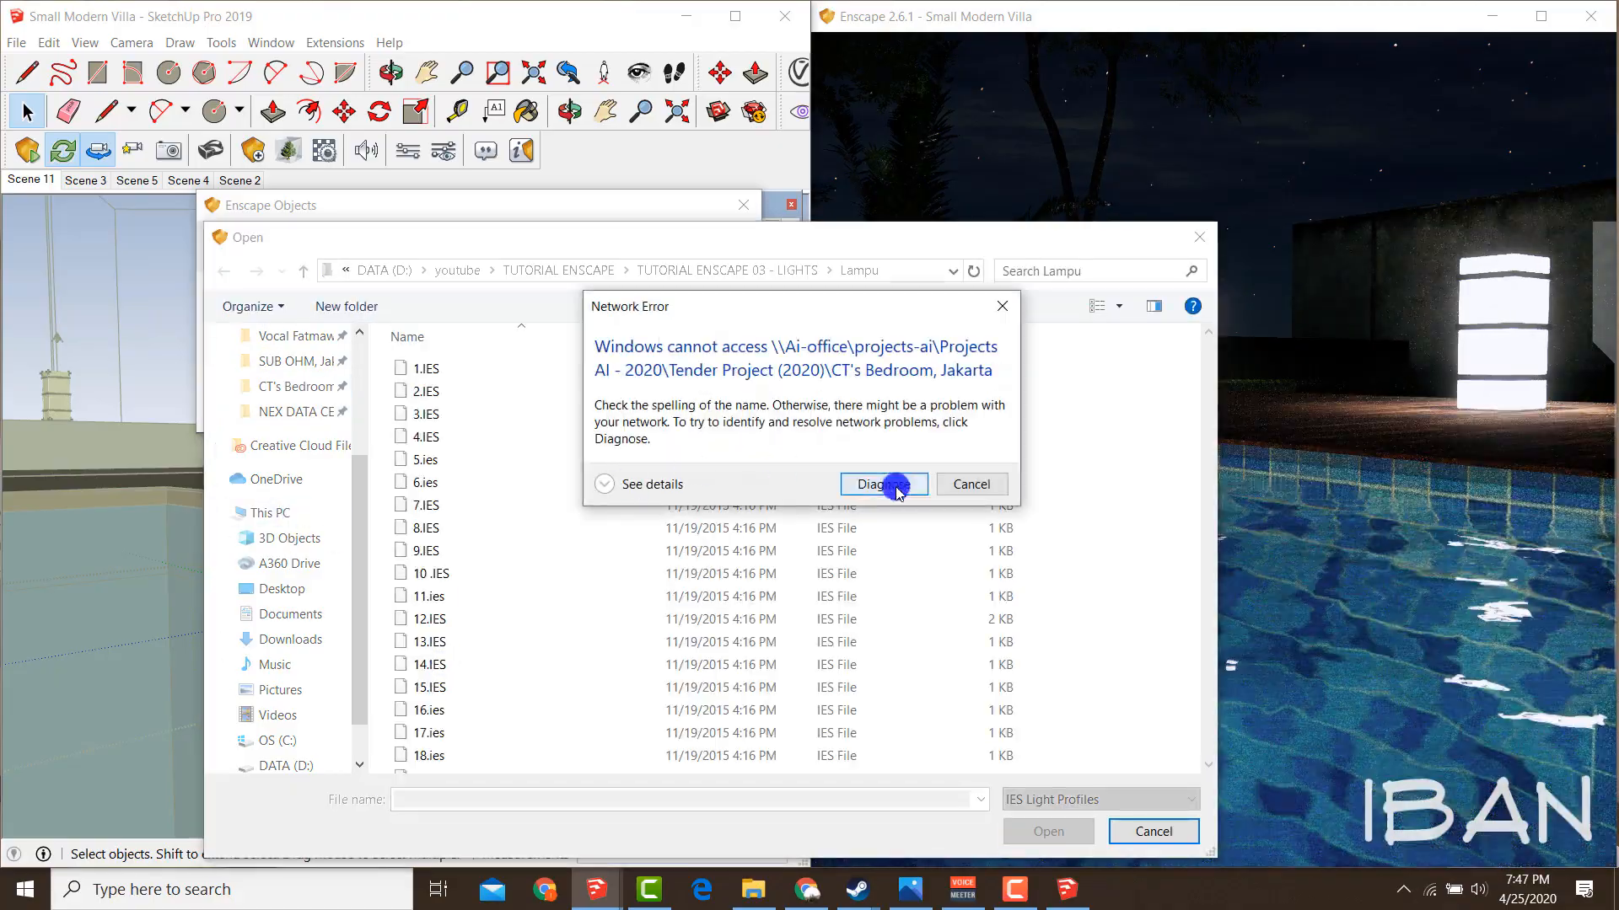
pyautogui.click(971, 484)
pyautogui.scroll(-5, 498, 615)
pyautogui.doubleClick(439, 420)
pyautogui.scroll(-3, 358, 539)
pyautogui.moveTo(357, 539)
pyautogui.mouseDown(button='middle')
pyautogui.moveTo(379, 470)
pyautogui.moveTo(390, 502)
pyautogui.mouseUp(button='middle')
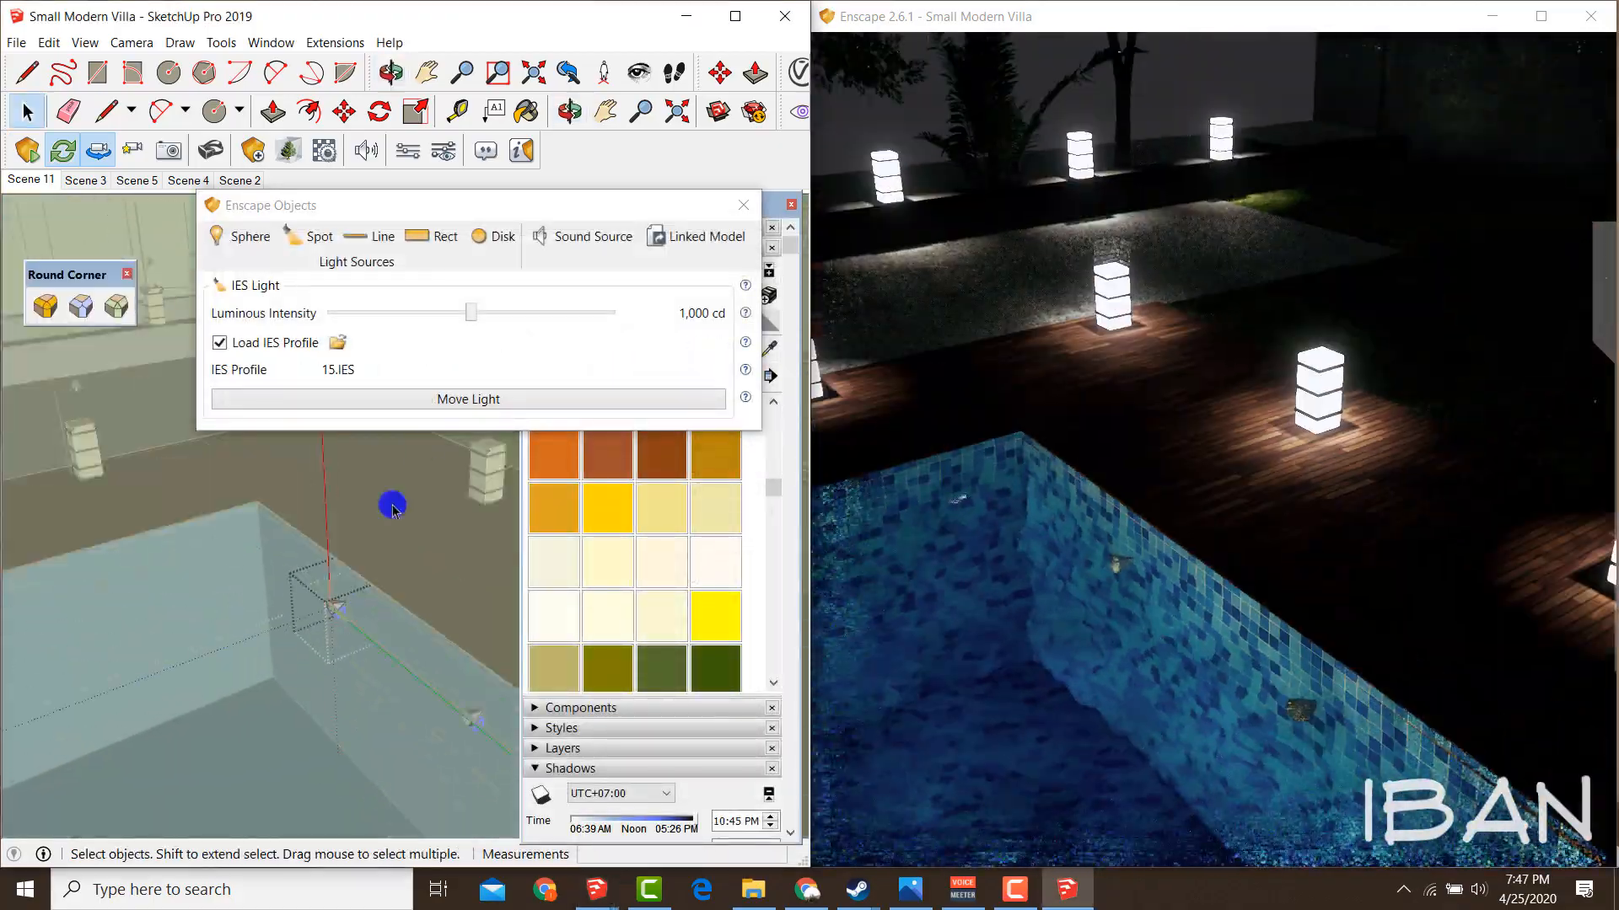
pyautogui.moveTo(471, 312); pyautogui.dragTo(512, 313)
pyautogui.moveTo(287, 581)
pyautogui.mouseDown(button='middle')
pyautogui.moveTo(264, 604)
pyautogui.moveTo(170, 596)
pyautogui.moveTo(282, 618)
pyautogui.mouseUp(button='middle')
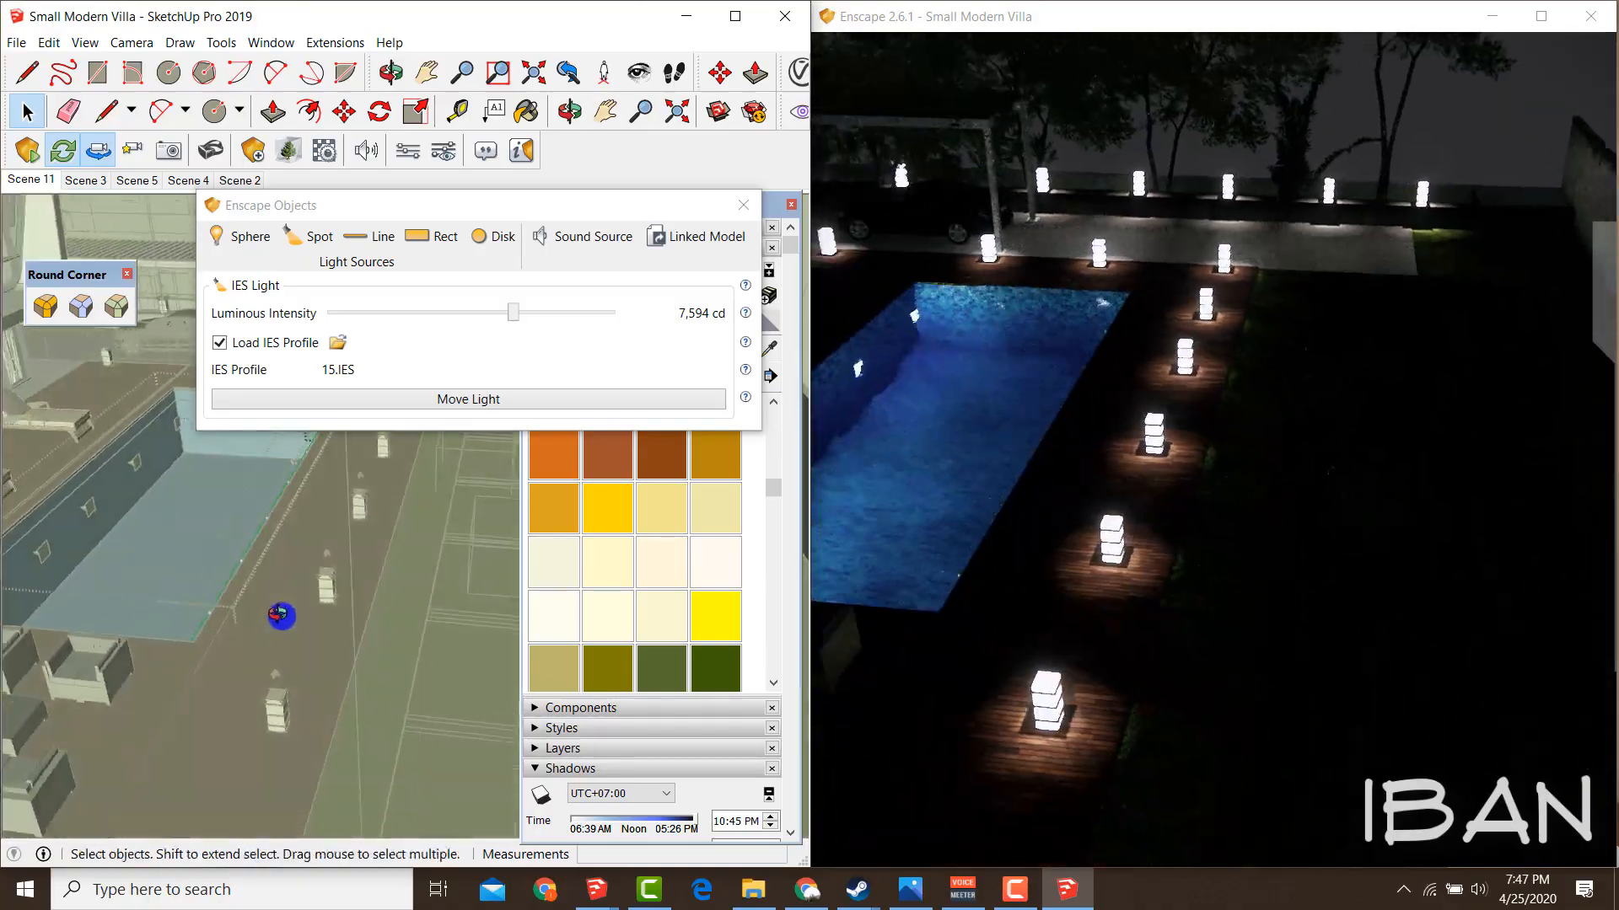
# Place an Enscape spot light on the front edge of the villa's curved white end wall, aimed downward.
pyautogui.click(308, 628)
pyautogui.scroll(-3, 368, 661)
pyautogui.moveTo(368, 661)
pyautogui.mouseDown(button='middle')
pyautogui.moveTo(160, 605)
pyautogui.moveTo(416, 637)
pyautogui.moveTo(215, 638)
pyautogui.moveTo(218, 608)
pyautogui.moveTo(305, 574)
pyautogui.mouseUp(button='middle')
pyautogui.scroll(2, 318, 658)
pyautogui.click(303, 244)
pyautogui.scroll(-3, 252, 560)
pyautogui.scroll(6, 306, 573)
pyautogui.click(331, 371)
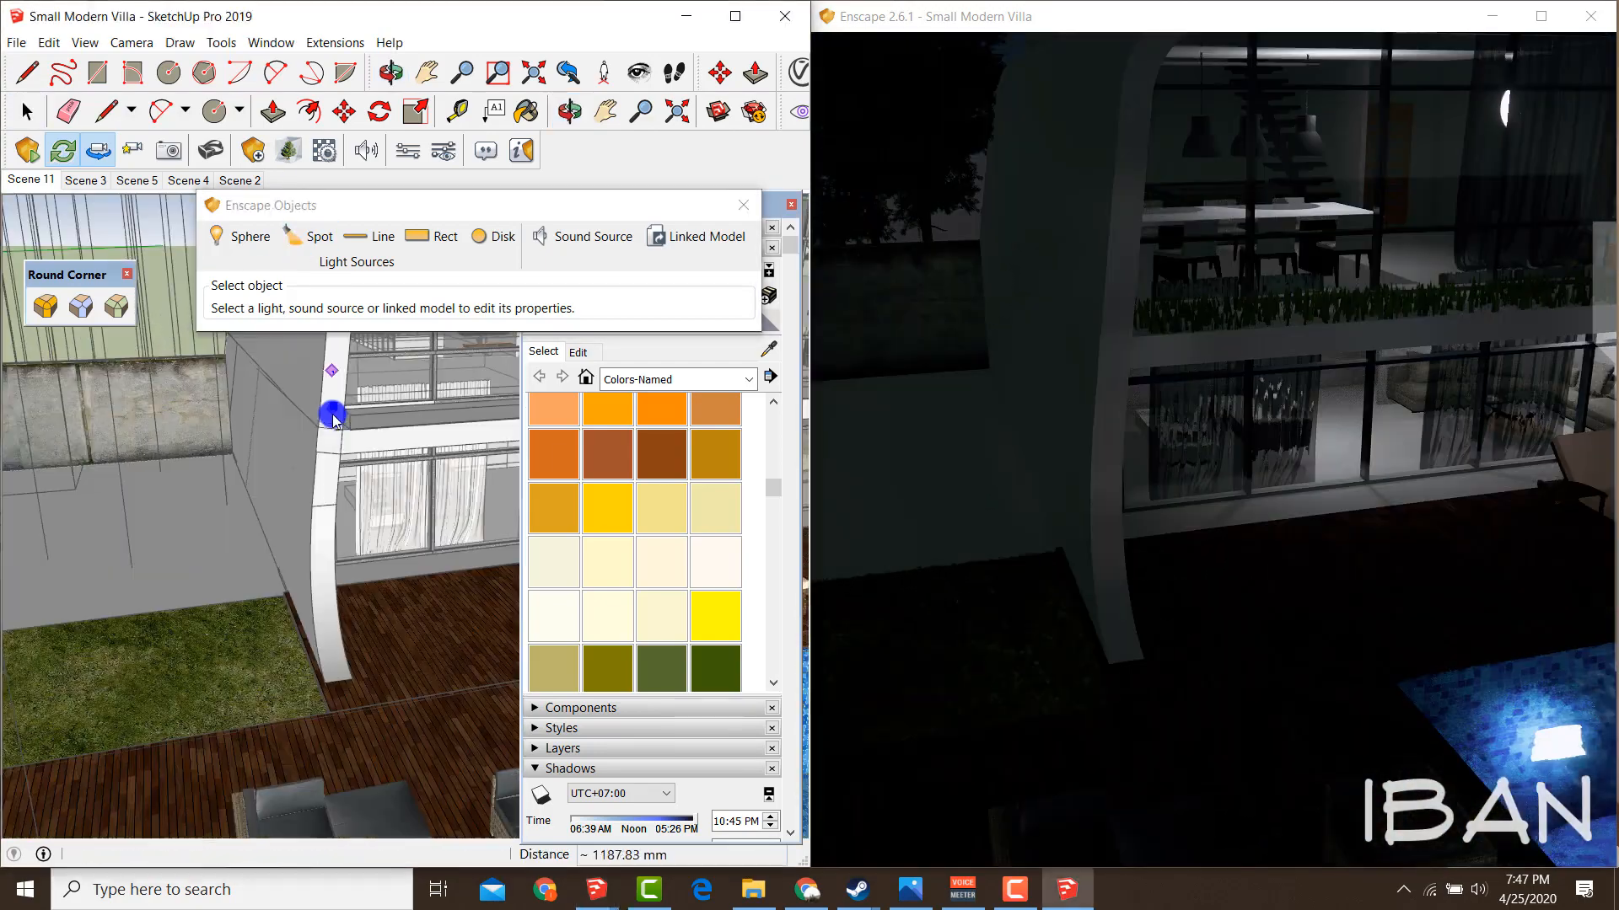
pyautogui.click(332, 534)
pyautogui.scroll(-4, 330, 534)
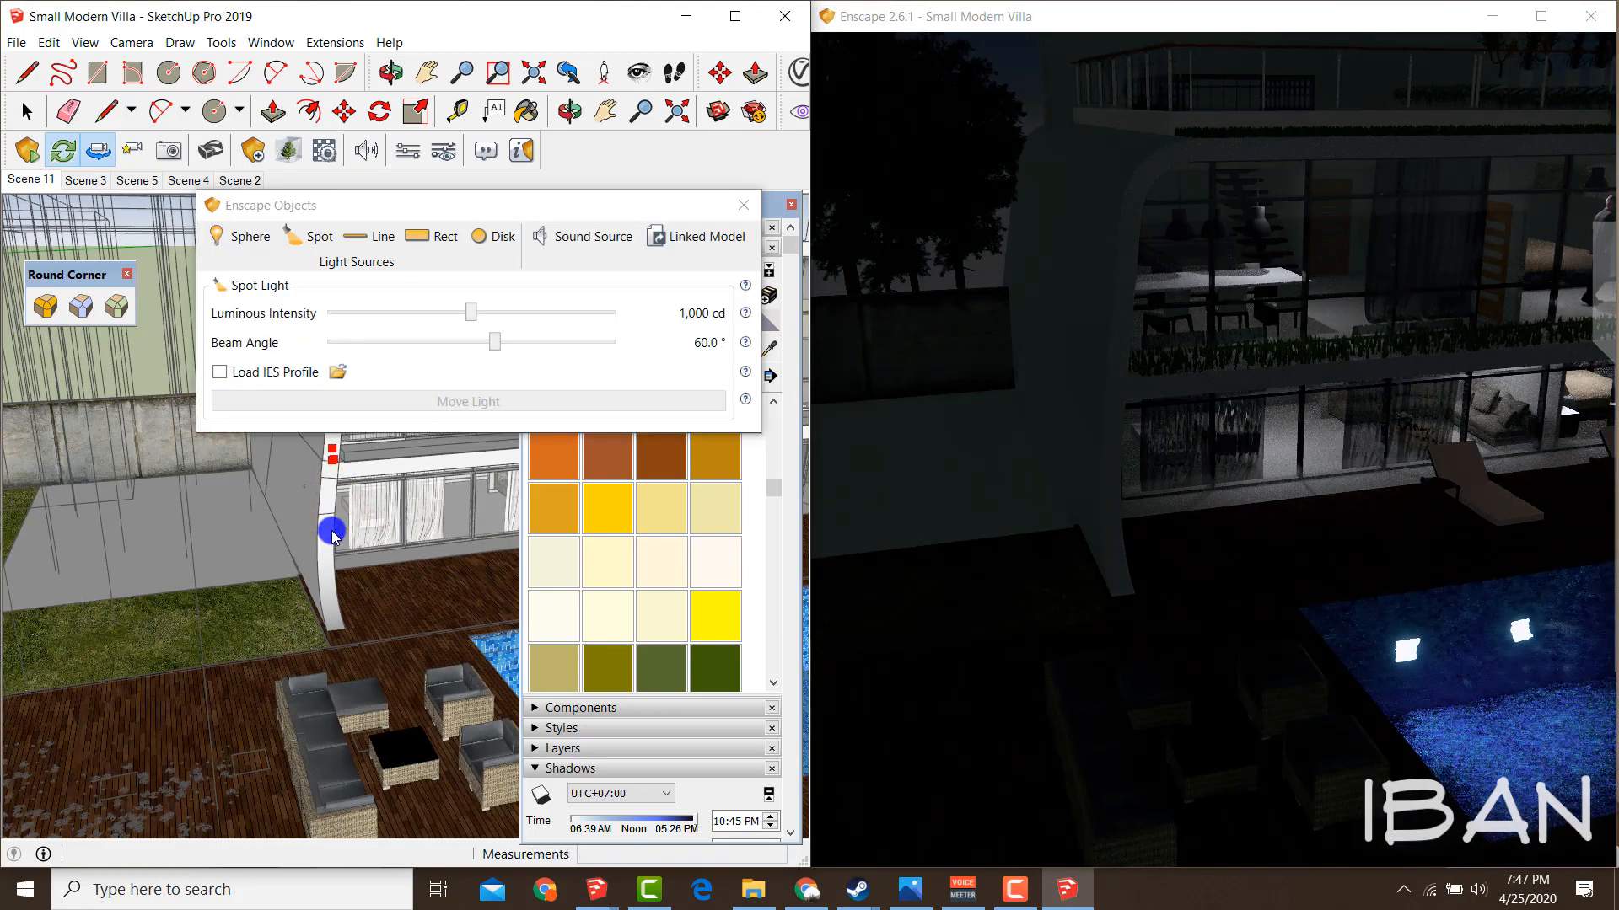
# Place an Enscape spot light in front of the villa's upper-floor glazing, near the staircase, aimed downward.
pyautogui.click(332, 486)
pyautogui.moveTo(329, 535)
pyautogui.mouseDown(button='middle')
pyautogui.moveTo(331, 489)
pyautogui.moveTo(311, 527)
pyautogui.moveTo(269, 546)
pyautogui.moveTo(348, 438)
pyautogui.mouseUp(button='middle')
pyautogui.scroll(-5, 335, 483)
pyautogui.scroll(2, 311, 528)
pyautogui.click(303, 242)
pyautogui.scroll(3, 290, 536)
pyautogui.scroll(3, 349, 435)
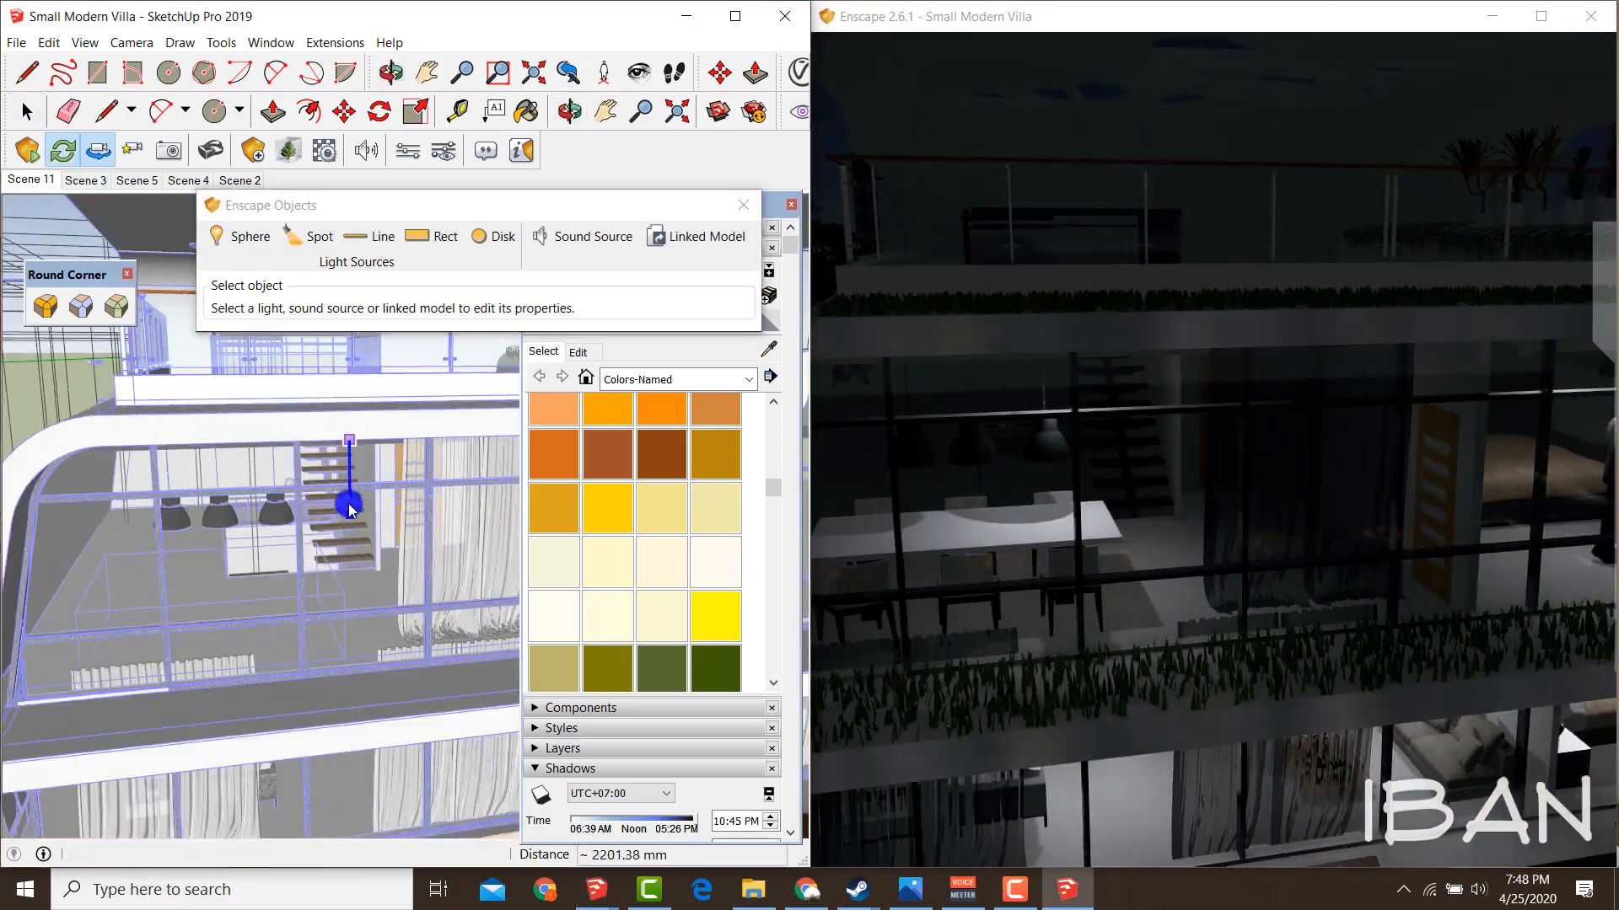
pyautogui.click(347, 703)
pyautogui.scroll(-4, 347, 700)
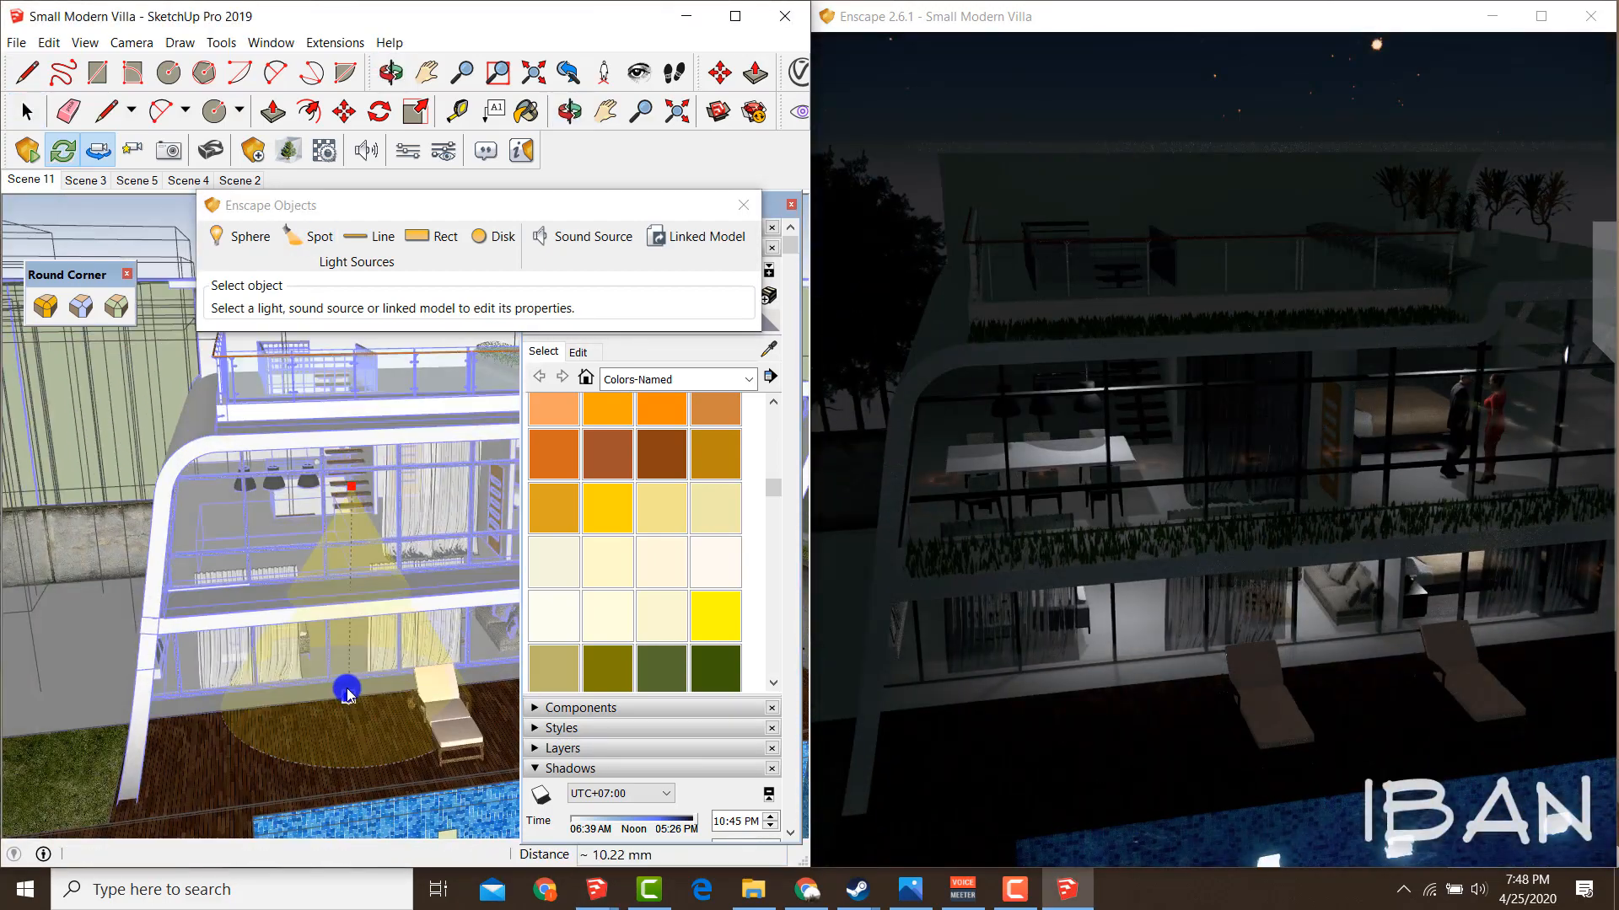
pyautogui.scroll(-3, 346, 693)
# Set the facade light's luminous intensity to 86,511 cd and load the 13.IES profile into it.
pyautogui.moveTo(497, 313); pyautogui.dragTo(564, 320)
pyautogui.click(340, 372)
pyautogui.doubleClick(434, 644)
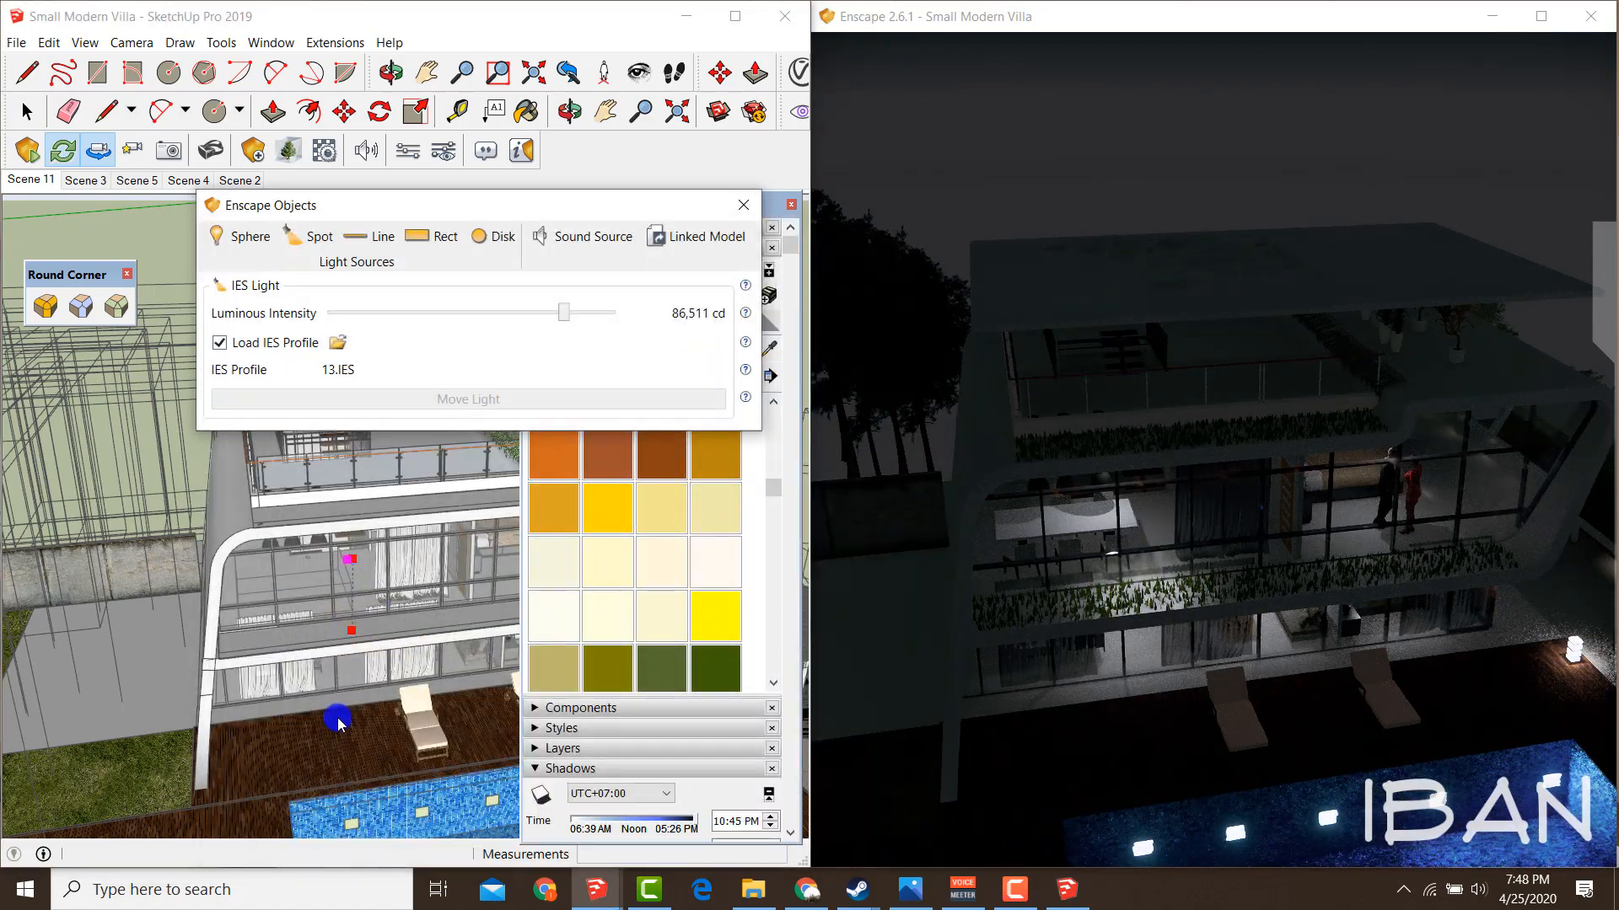
# Reposition the IES light in front of the villa's facade with Move and set its luminous intensity to 1,000,000 cd.
pyautogui.scroll(4, 350, 560)
pyautogui.scroll(-3, 350, 560)
pyautogui.press('m')
pyautogui.press('space')
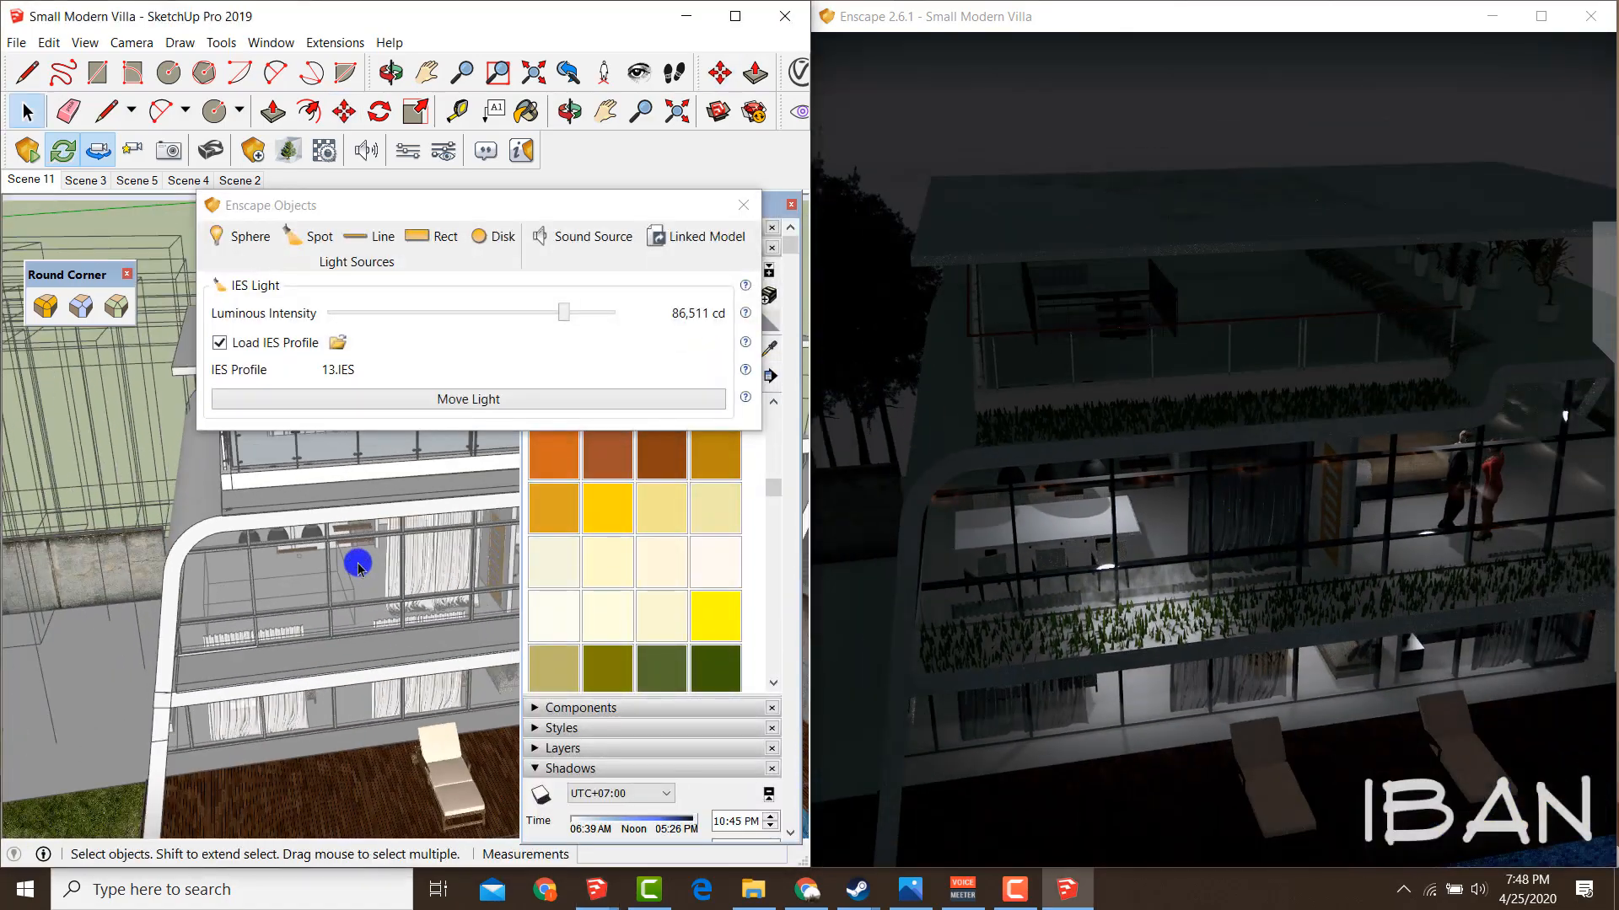
pyautogui.press('m')
pyautogui.scroll(-3, 314, 747)
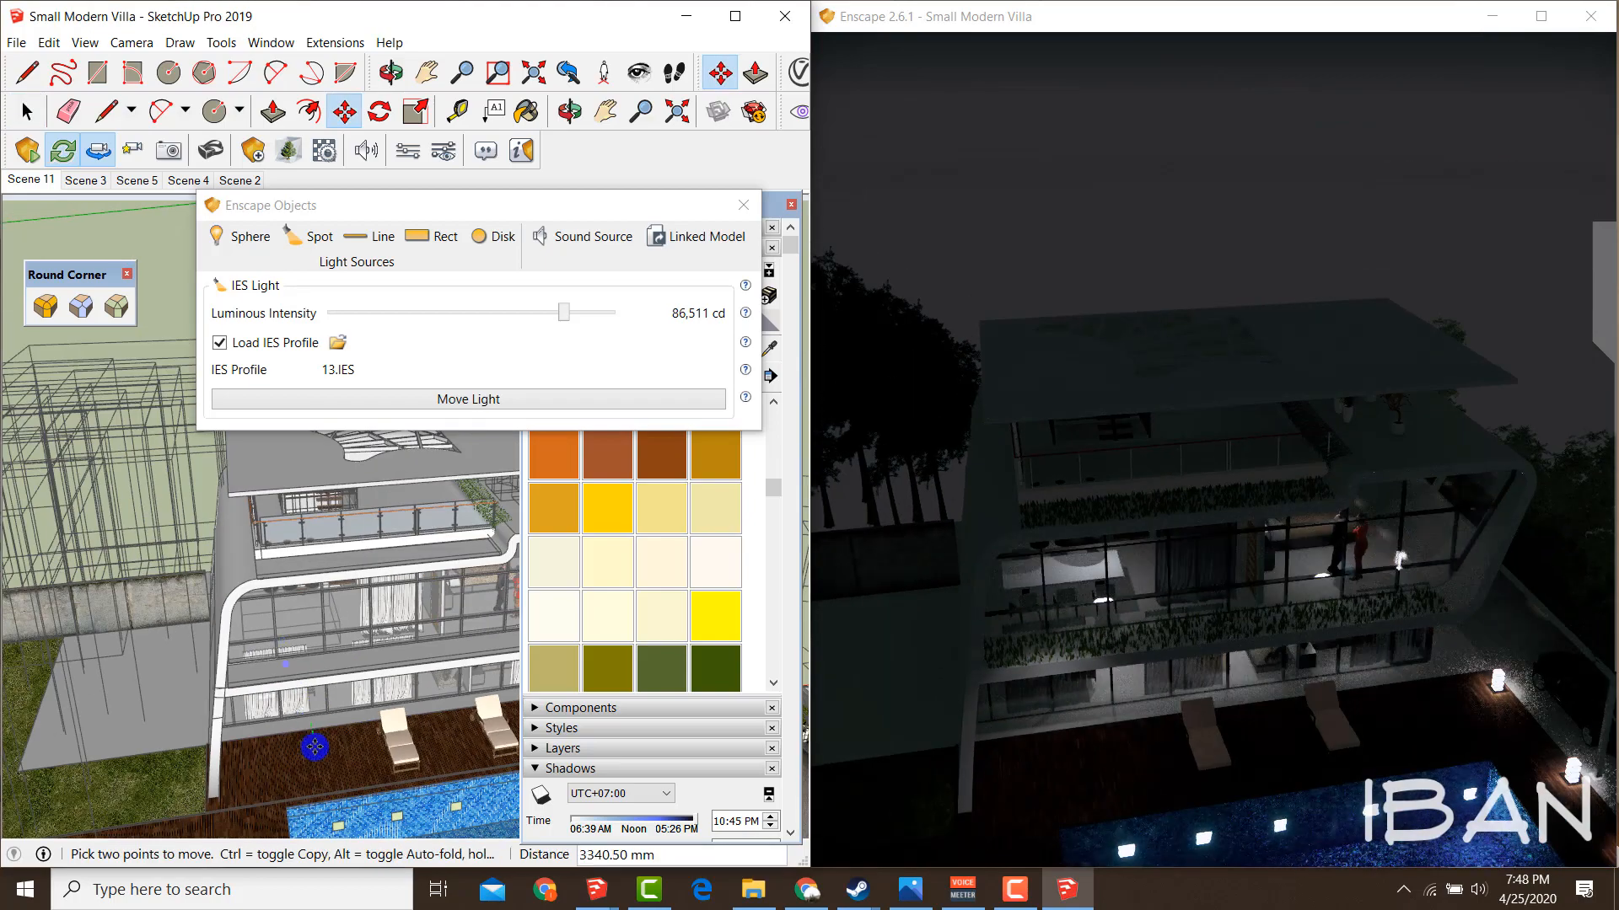
pyautogui.moveTo(564, 313); pyautogui.dragTo(645, 321)
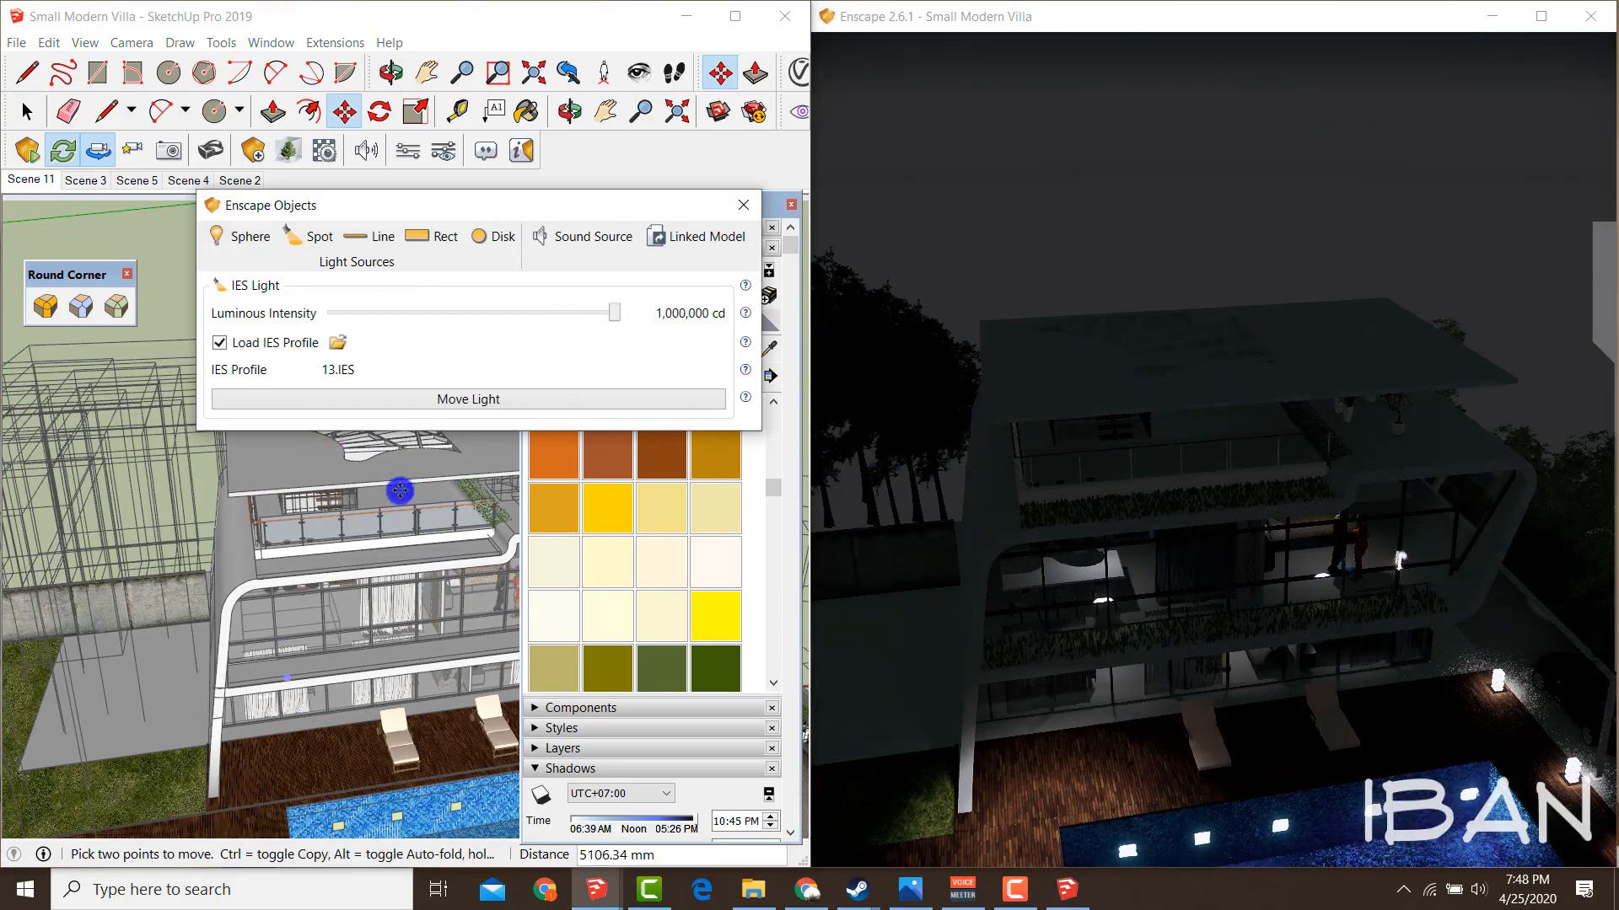
pyautogui.scroll(2, 293, 650)
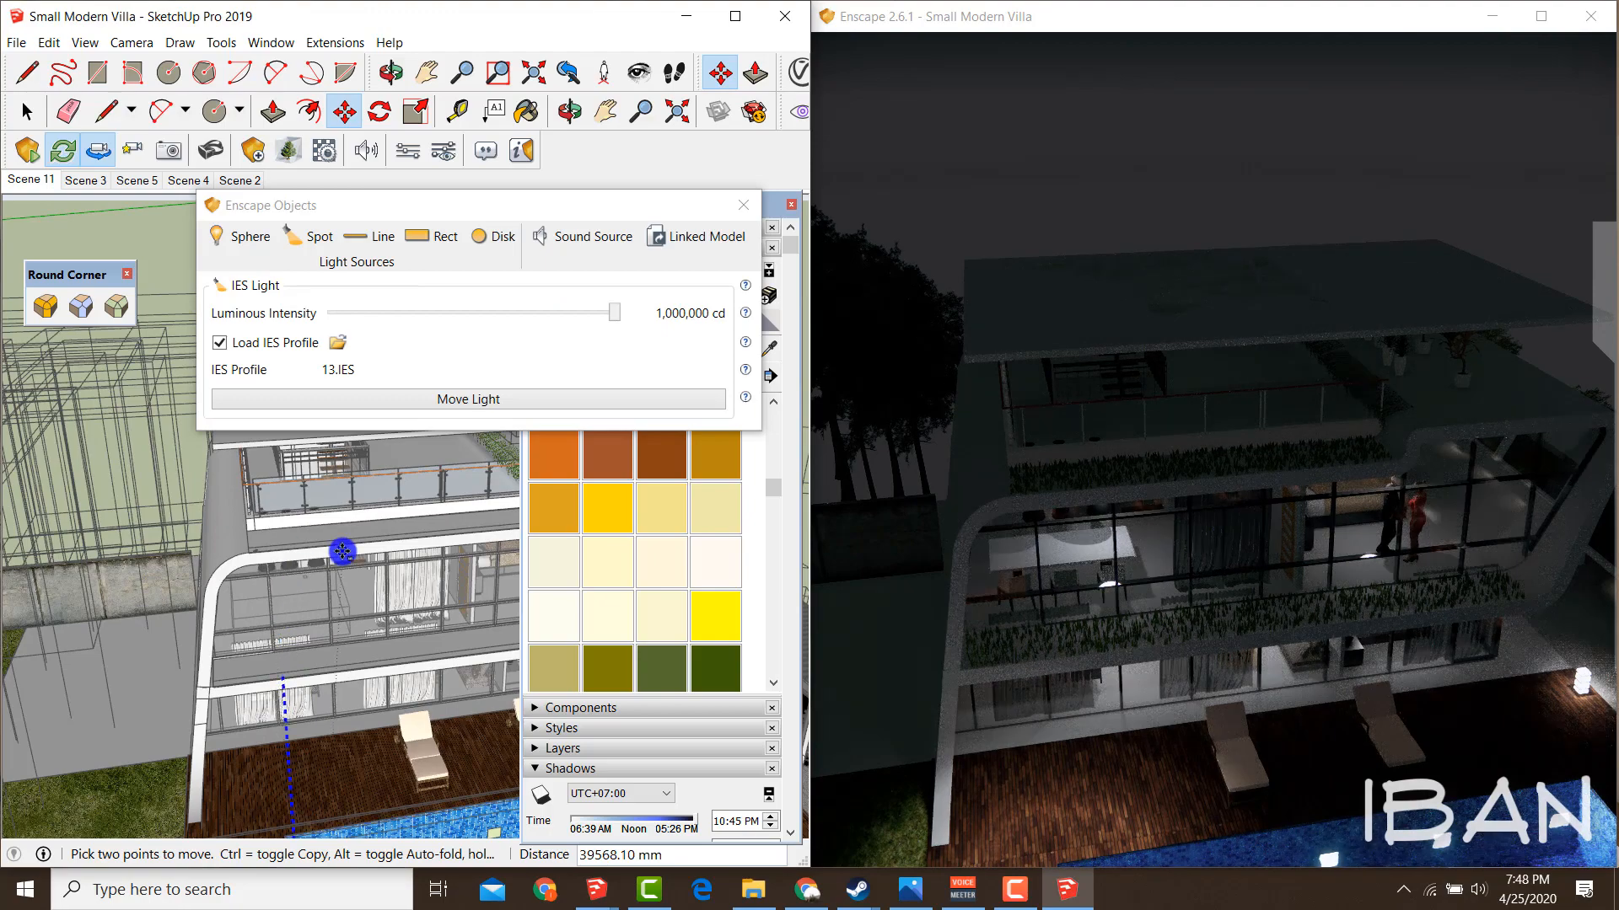
# Copy the IES light along the villa's front to the far end of the facade and divide the span with /2.
pyautogui.moveTo(270, 561)
pyautogui.mouseDown(button='middle')
pyautogui.moveTo(228, 621)
pyautogui.moveTo(264, 629)
pyautogui.moveTo(256, 675)
pyautogui.mouseUp(button='middle')
pyautogui.scroll(-3, 270, 576)
pyautogui.moveTo(477, 695); pyautogui.dragTo(409, 692, button='middle')
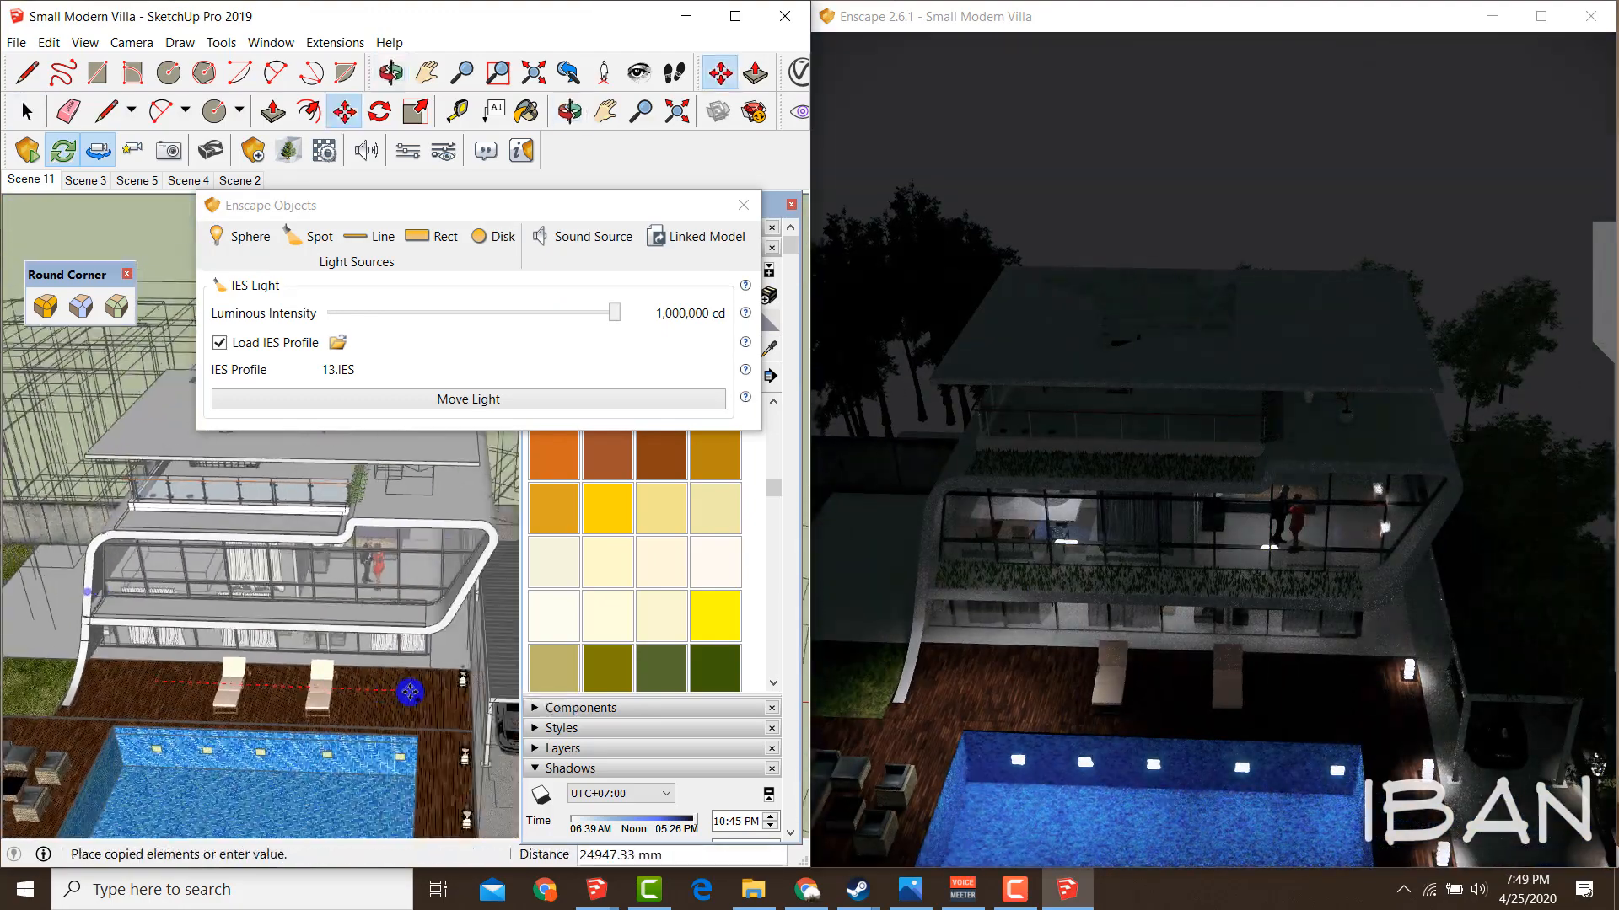
pyautogui.click(430, 691)
pyautogui.write('/2')
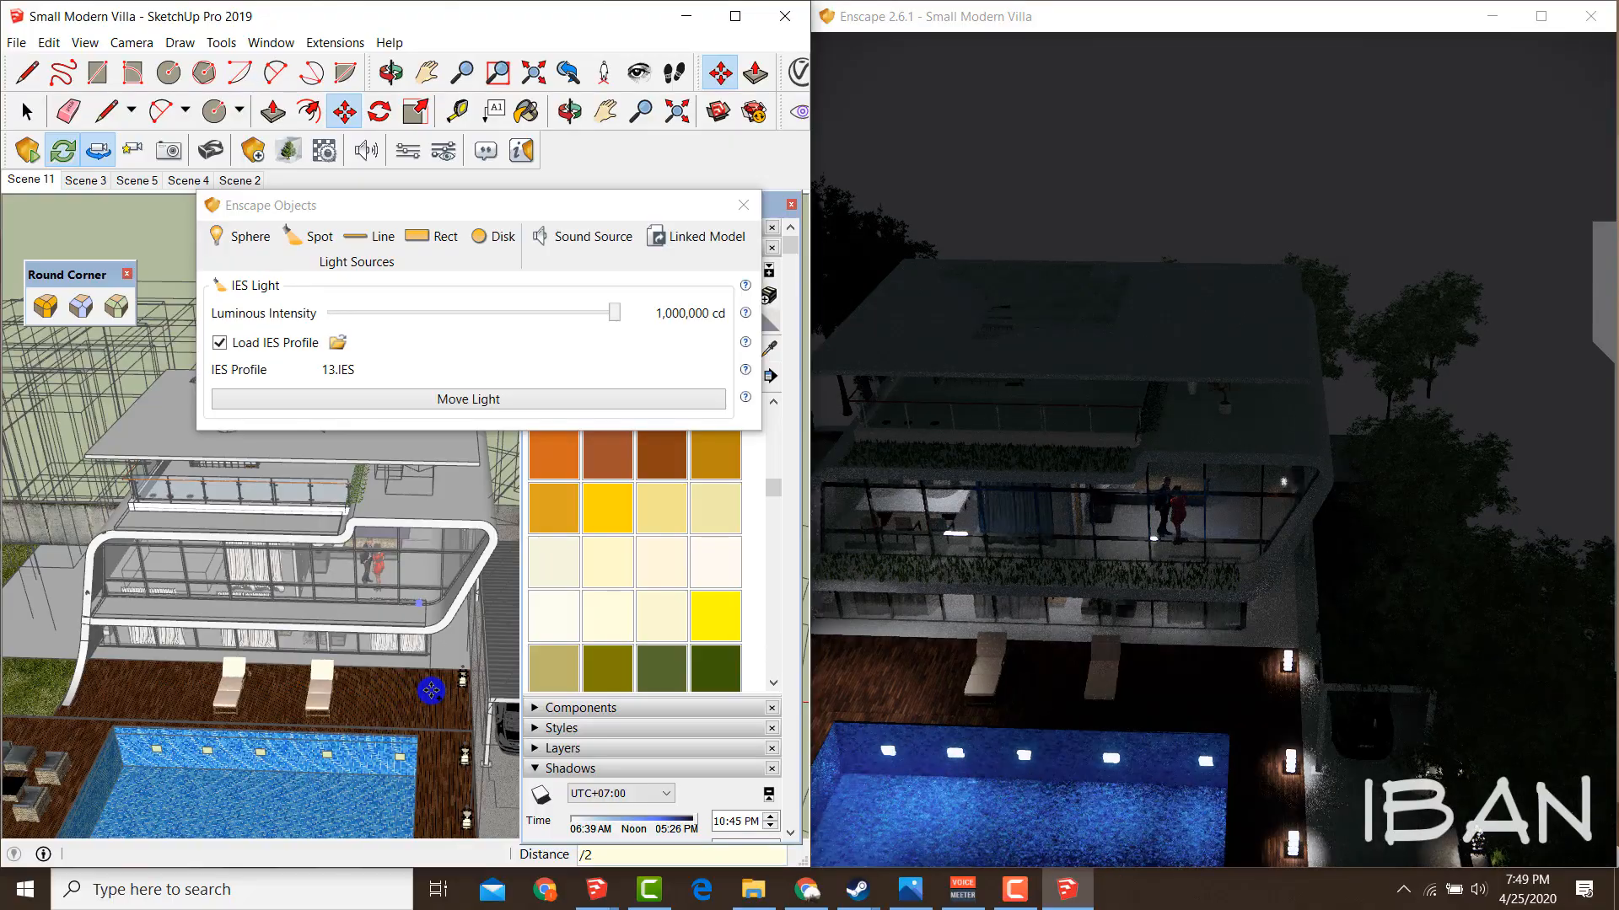
pyautogui.press('Return')
# Select one of the facade's IES lights and start a further copy of it with the Move tool.
pyautogui.scroll(-3, 394, 666)
pyautogui.moveTo(394, 666)
pyautogui.mouseDown(button='middle')
pyautogui.moveTo(455, 548)
pyautogui.moveTo(546, 538)
pyautogui.moveTo(439, 607)
pyautogui.moveTo(308, 548)
pyautogui.mouseUp(button='middle')
pyautogui.scroll(5, 445, 583)
pyautogui.press('space')
pyautogui.click(286, 471)
pyautogui.moveTo(286, 472); pyautogui.dragTo(444, 646, button='middle')
pyautogui.press('m')
pyautogui.press('ctrl')
pyautogui.click(368, 629)
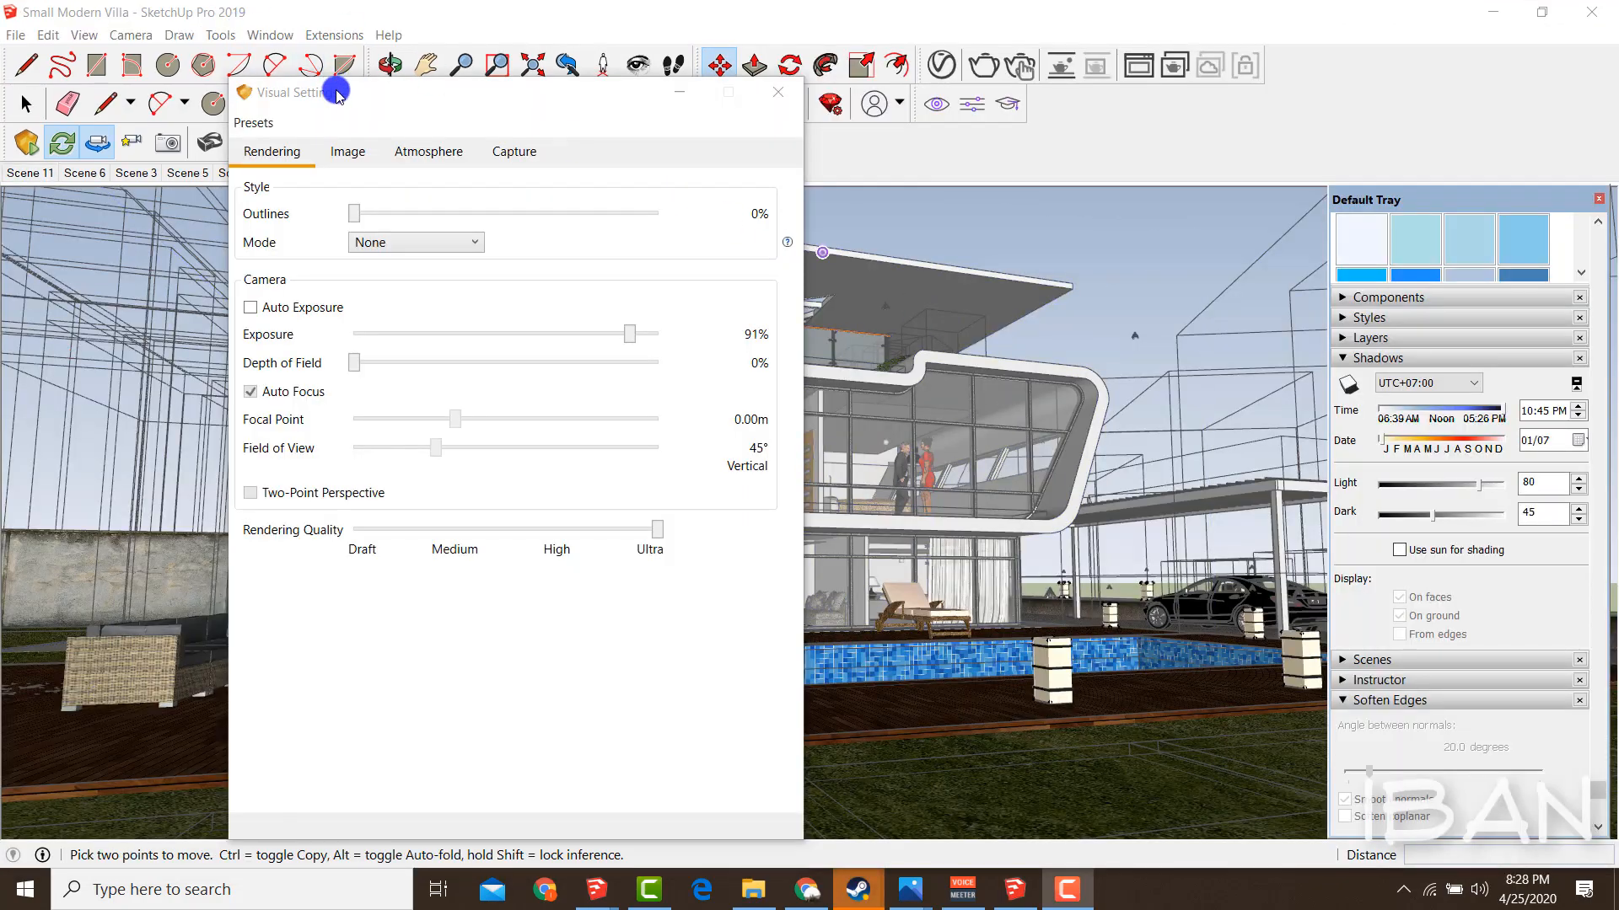
# Save the current Enscape visual settings as a preset named malam ha and close the settings.
pyautogui.moveTo(335, 95); pyautogui.dragTo(528, 80)
pyautogui.click(455, 108)
pyautogui.click(483, 158)
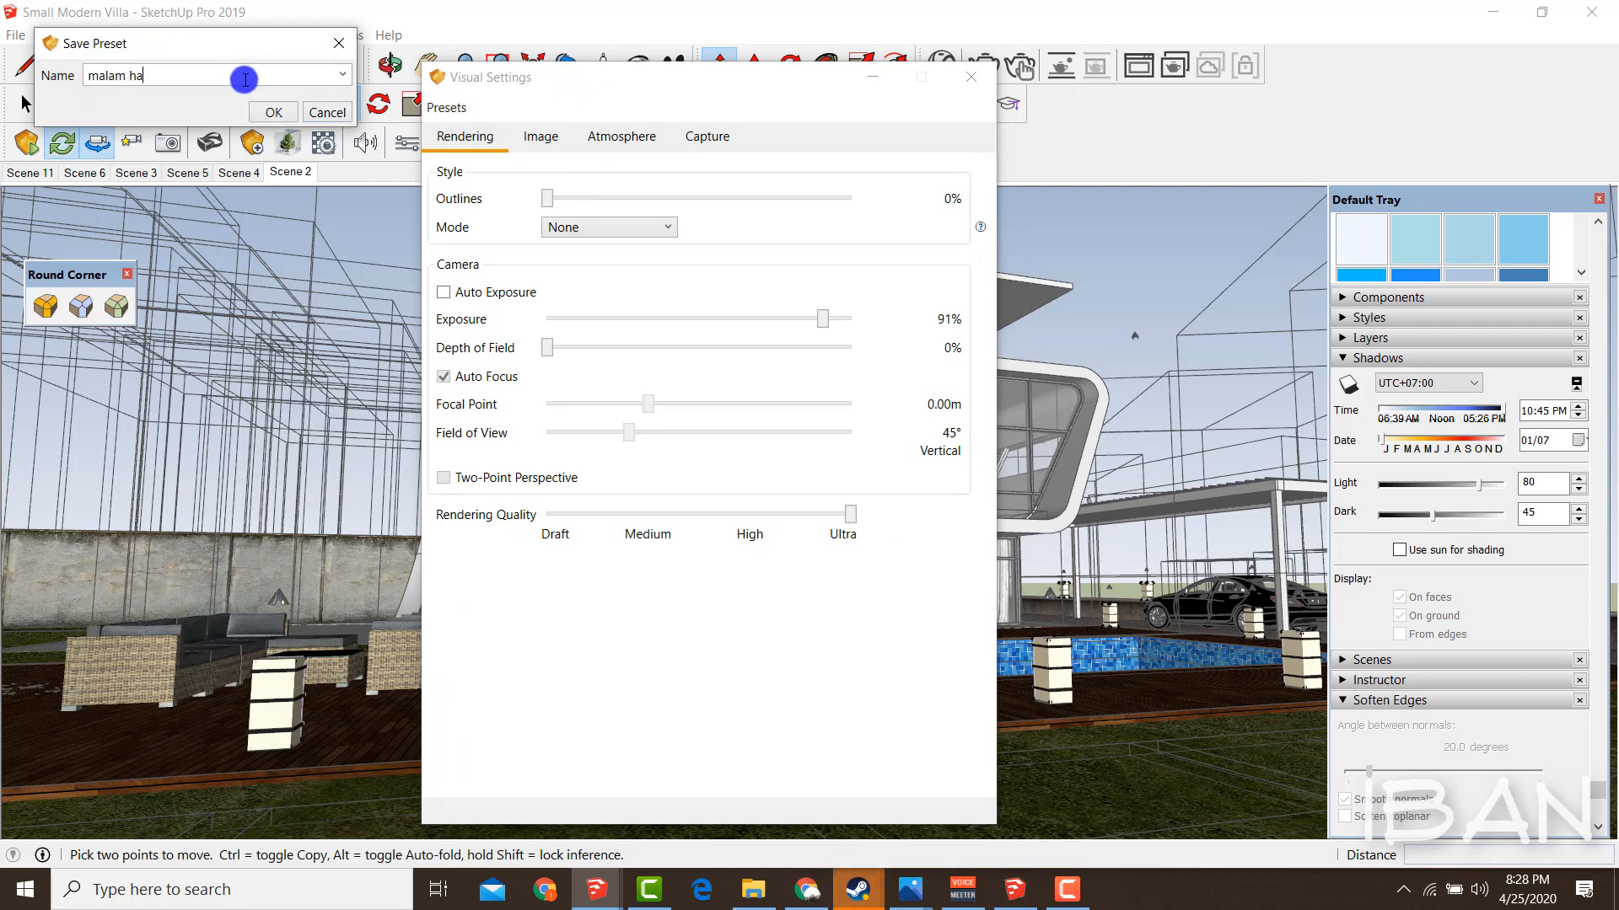
pyautogui.press('Return')
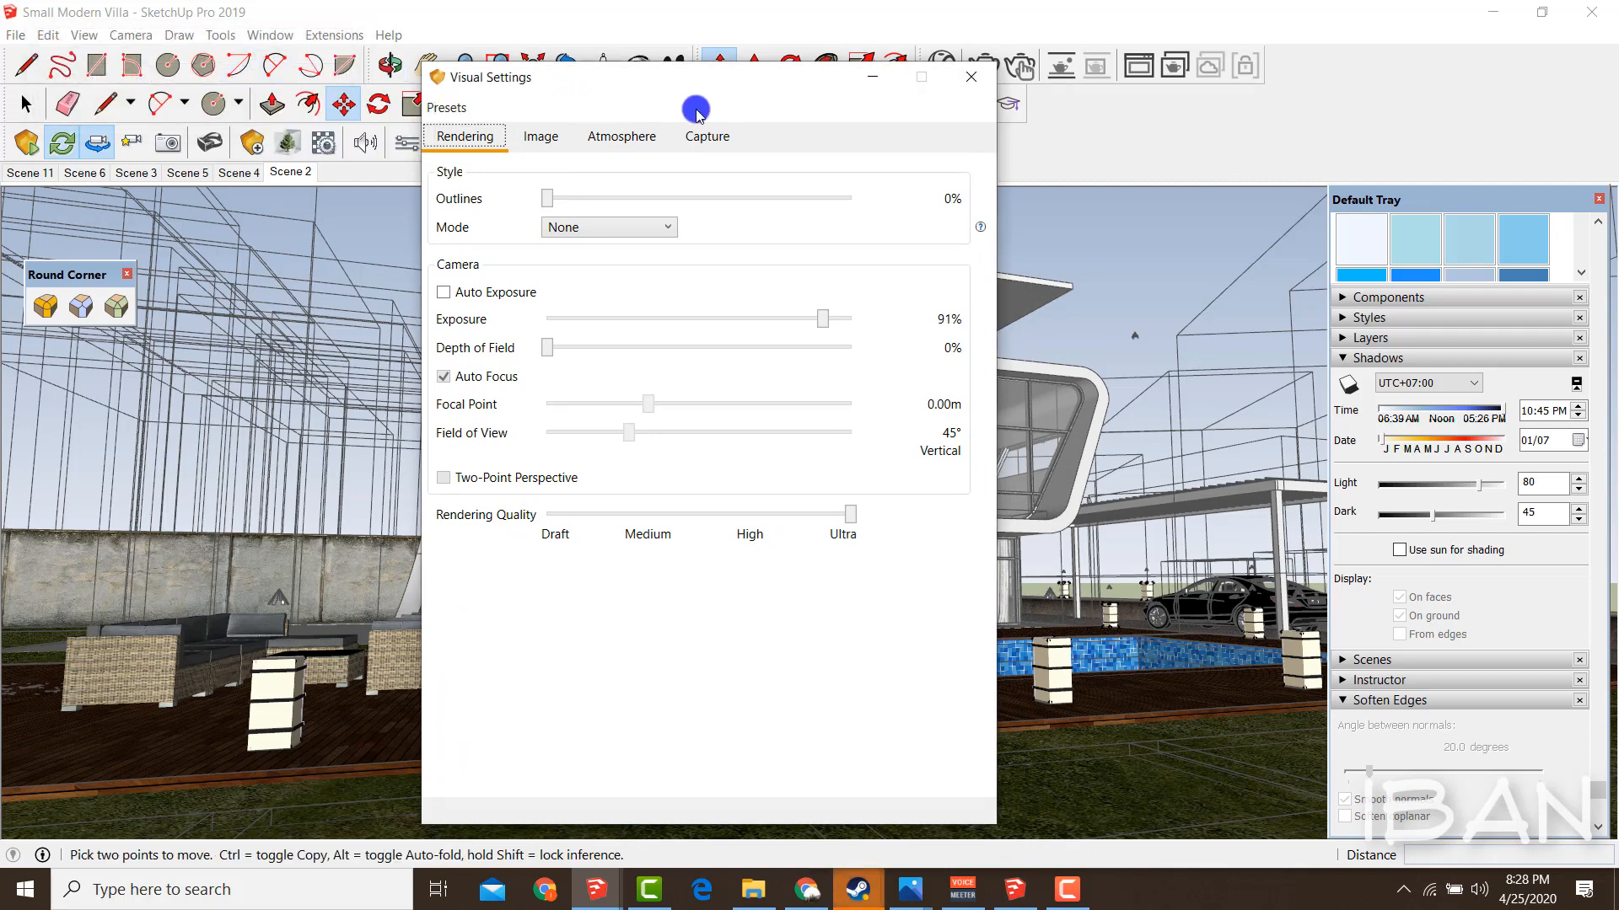
pyautogui.moveTo(691, 92); pyautogui.dragTo(686, 184)
pyautogui.click(965, 173)
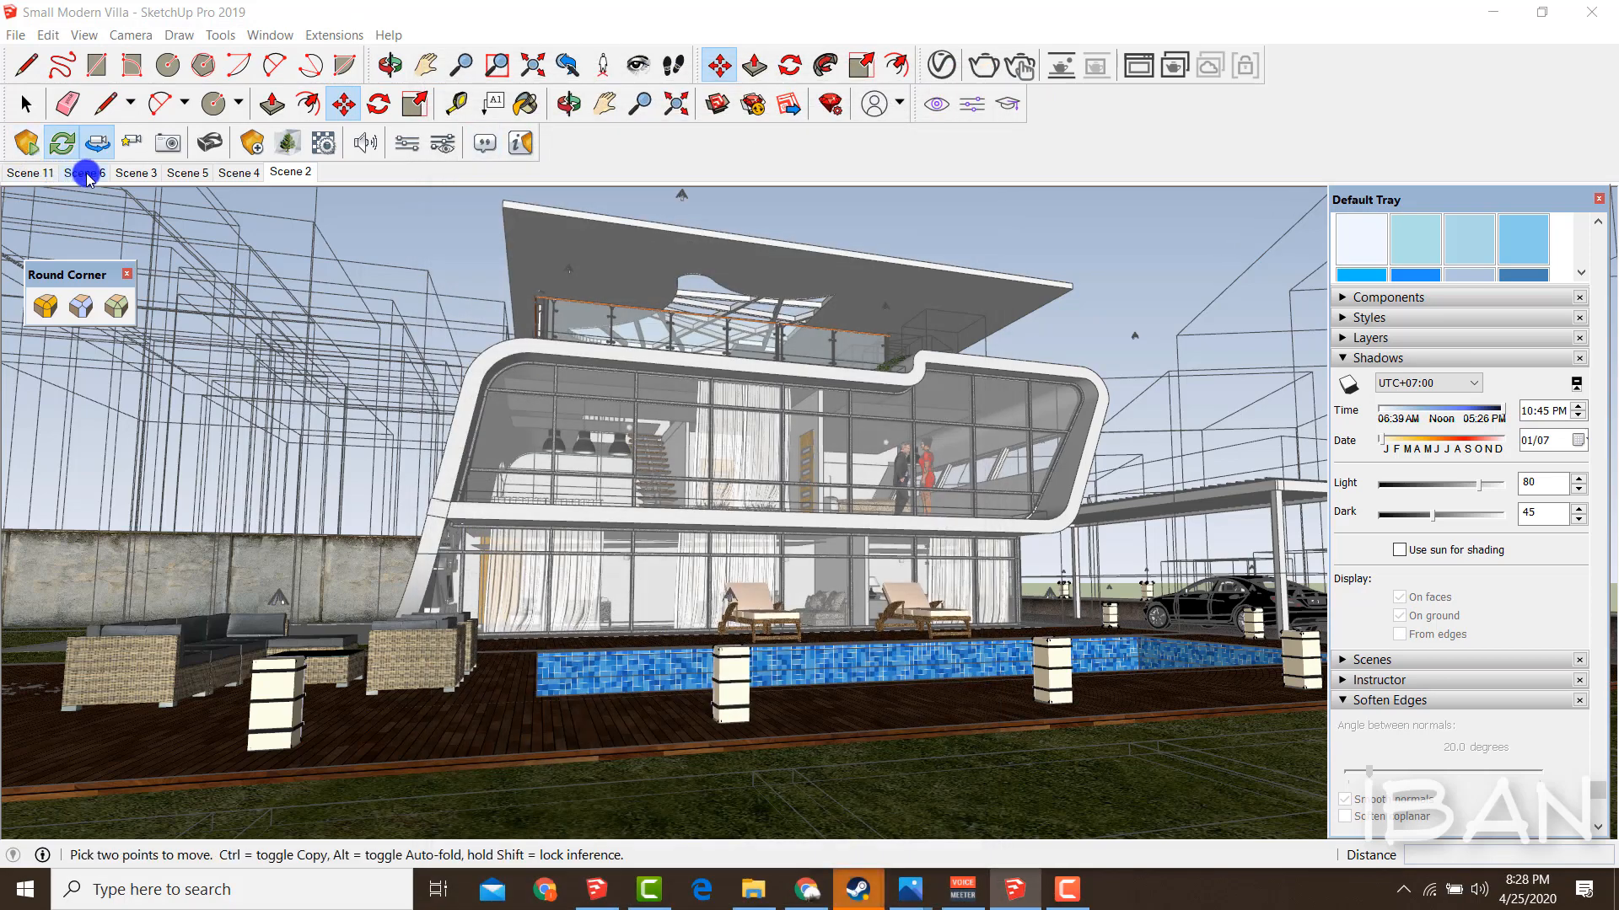
# Review the villa's saved camera views, including Scene 4, Scene 5, Scene 3 and Scene 11.
pyautogui.click(253, 173)
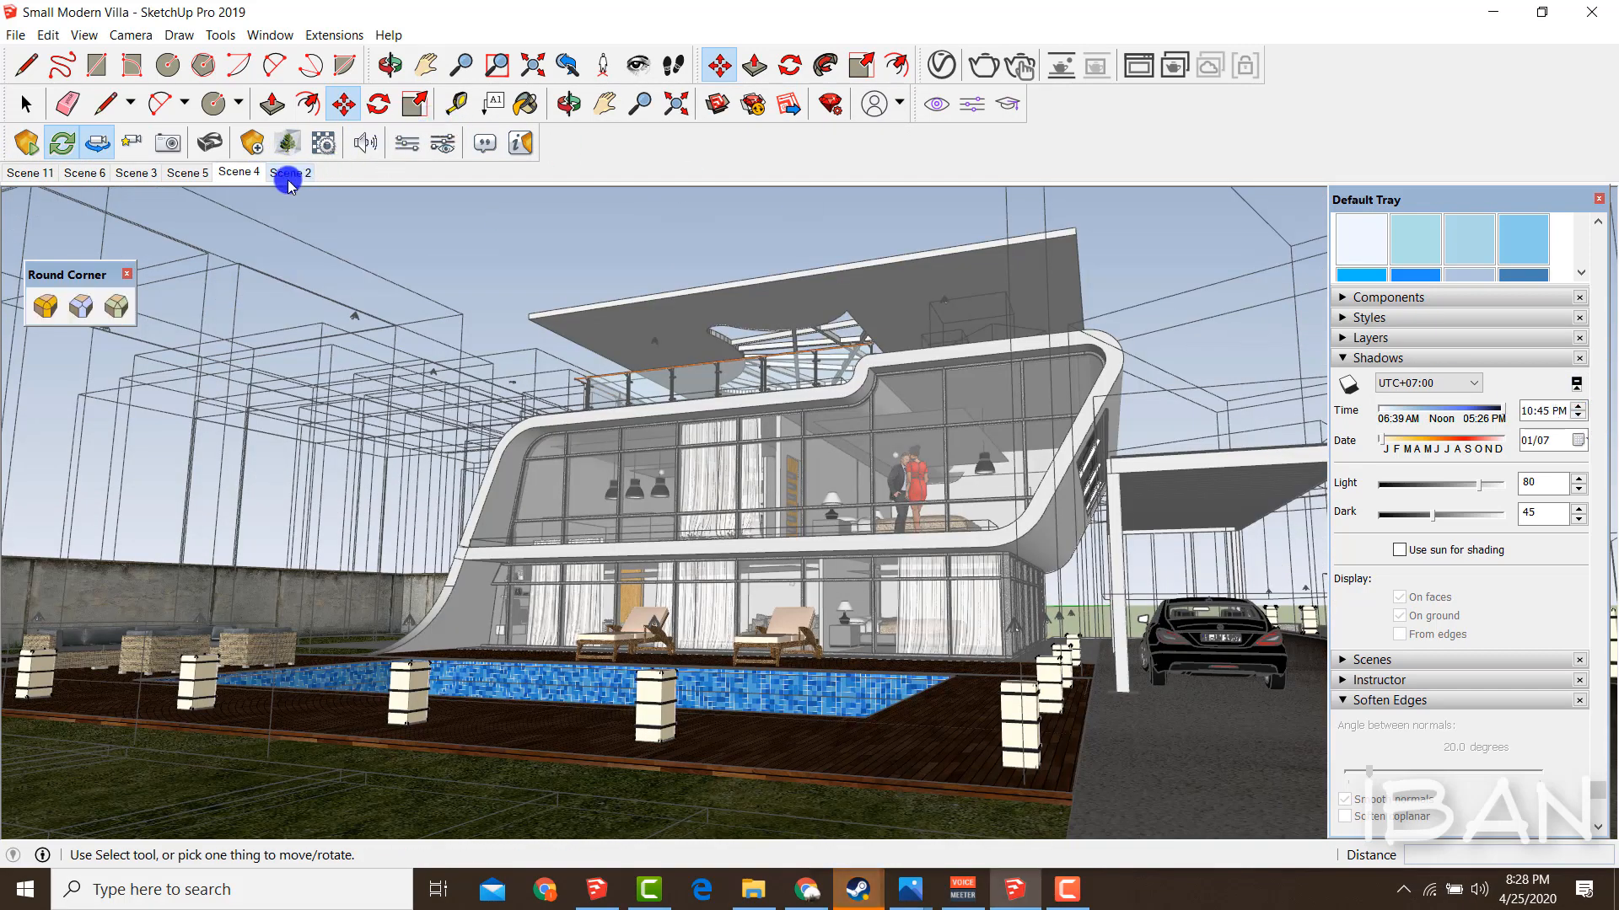
pyautogui.click(248, 173)
pyautogui.click(187, 173)
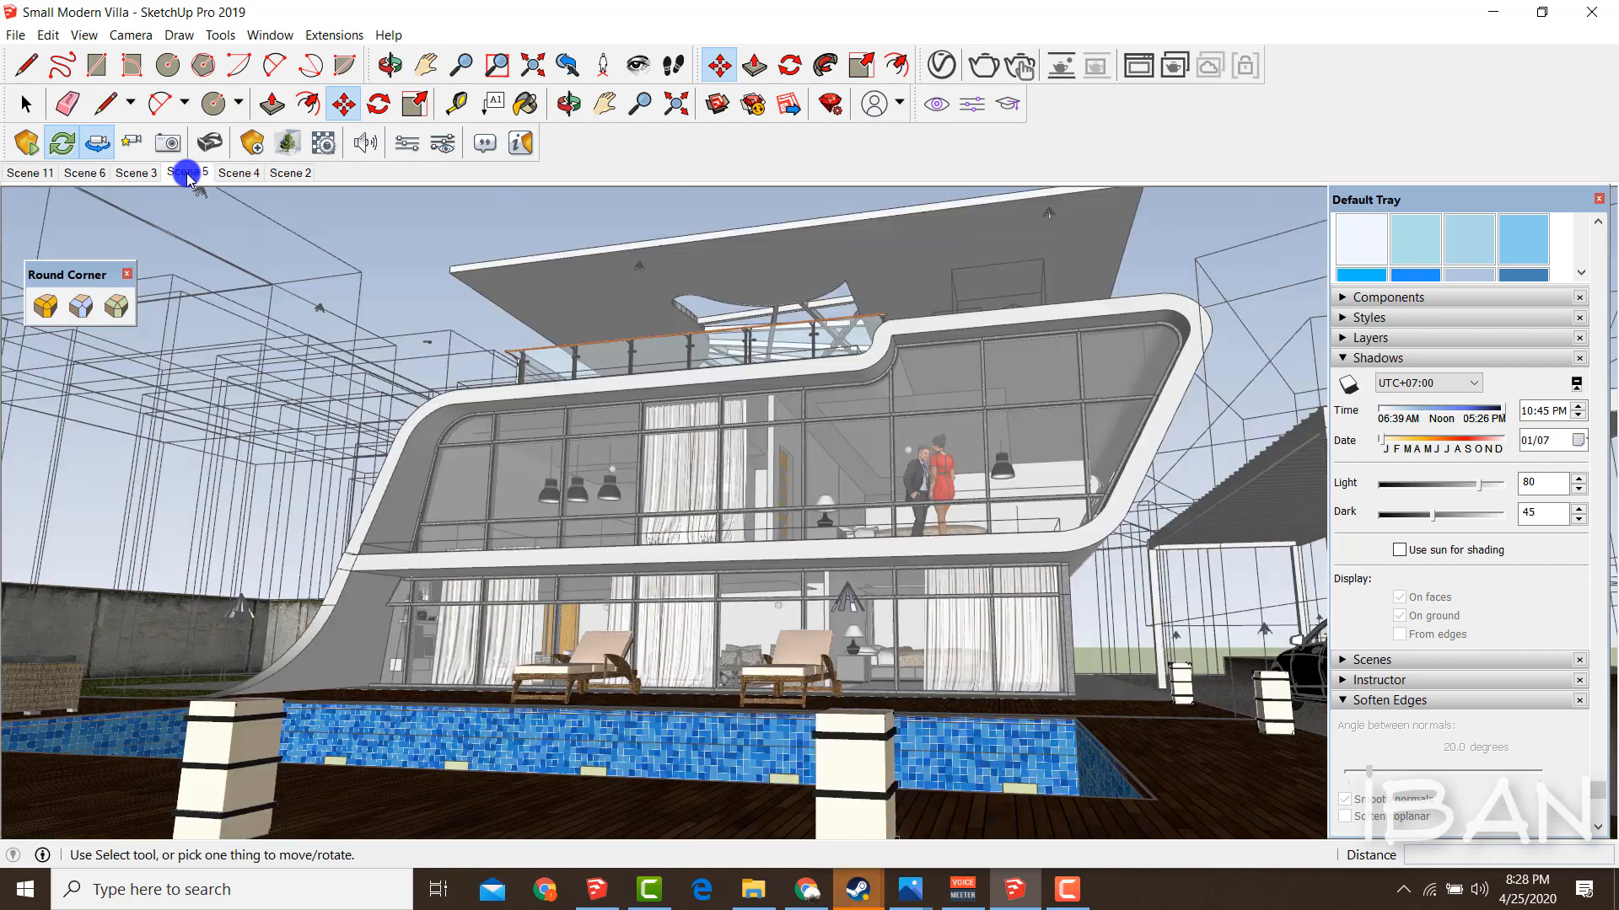
pyautogui.click(151, 177)
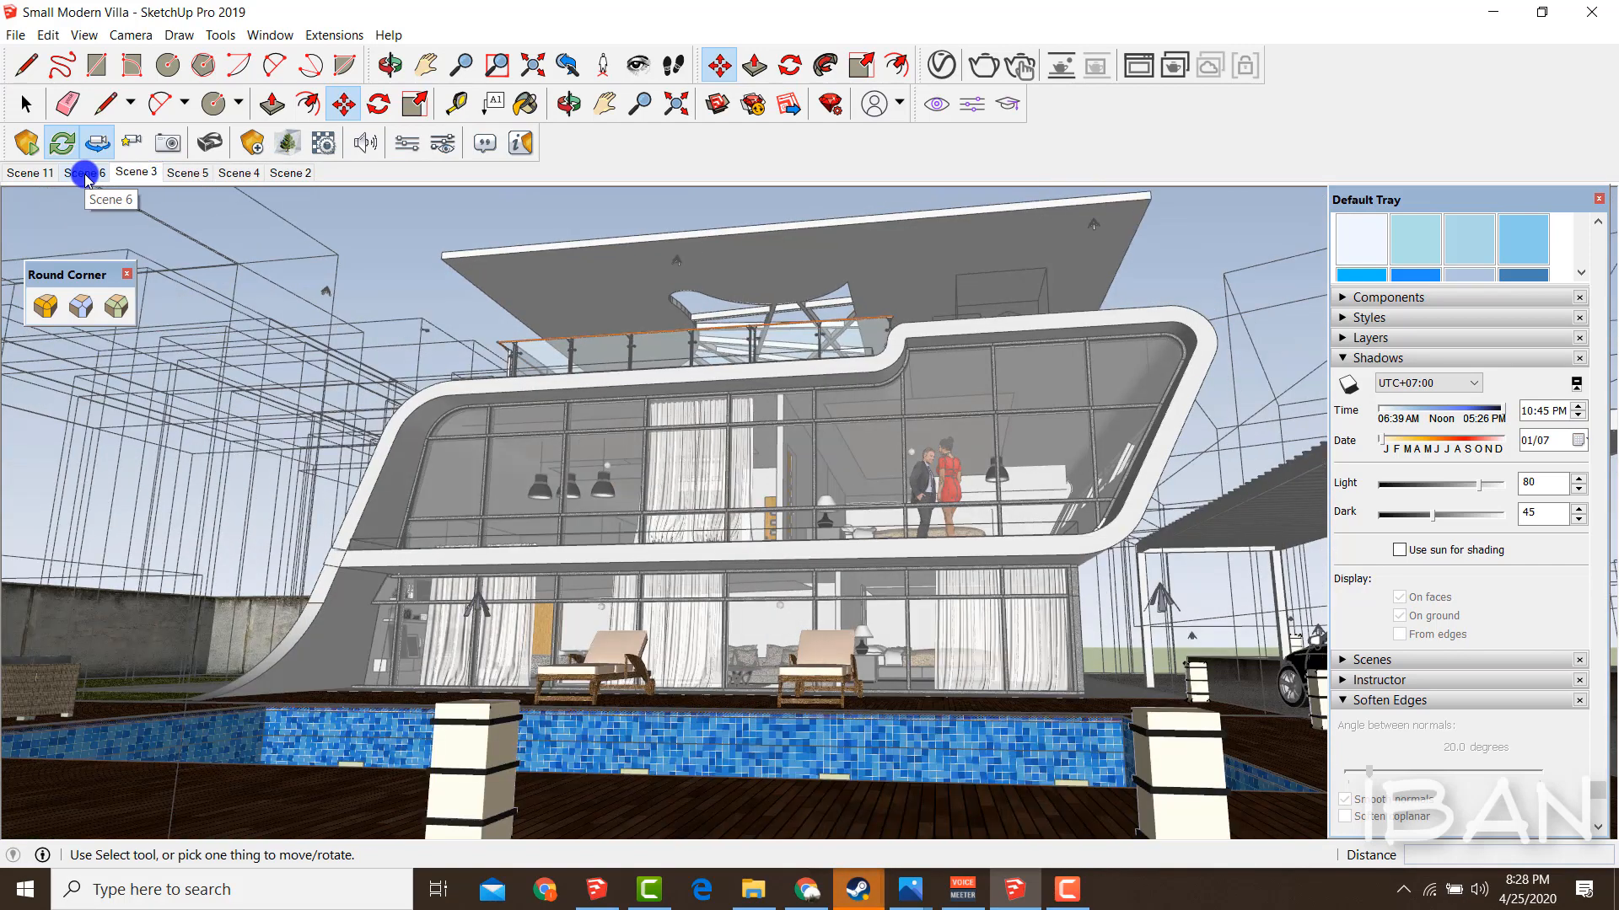
pyautogui.click(45, 174)
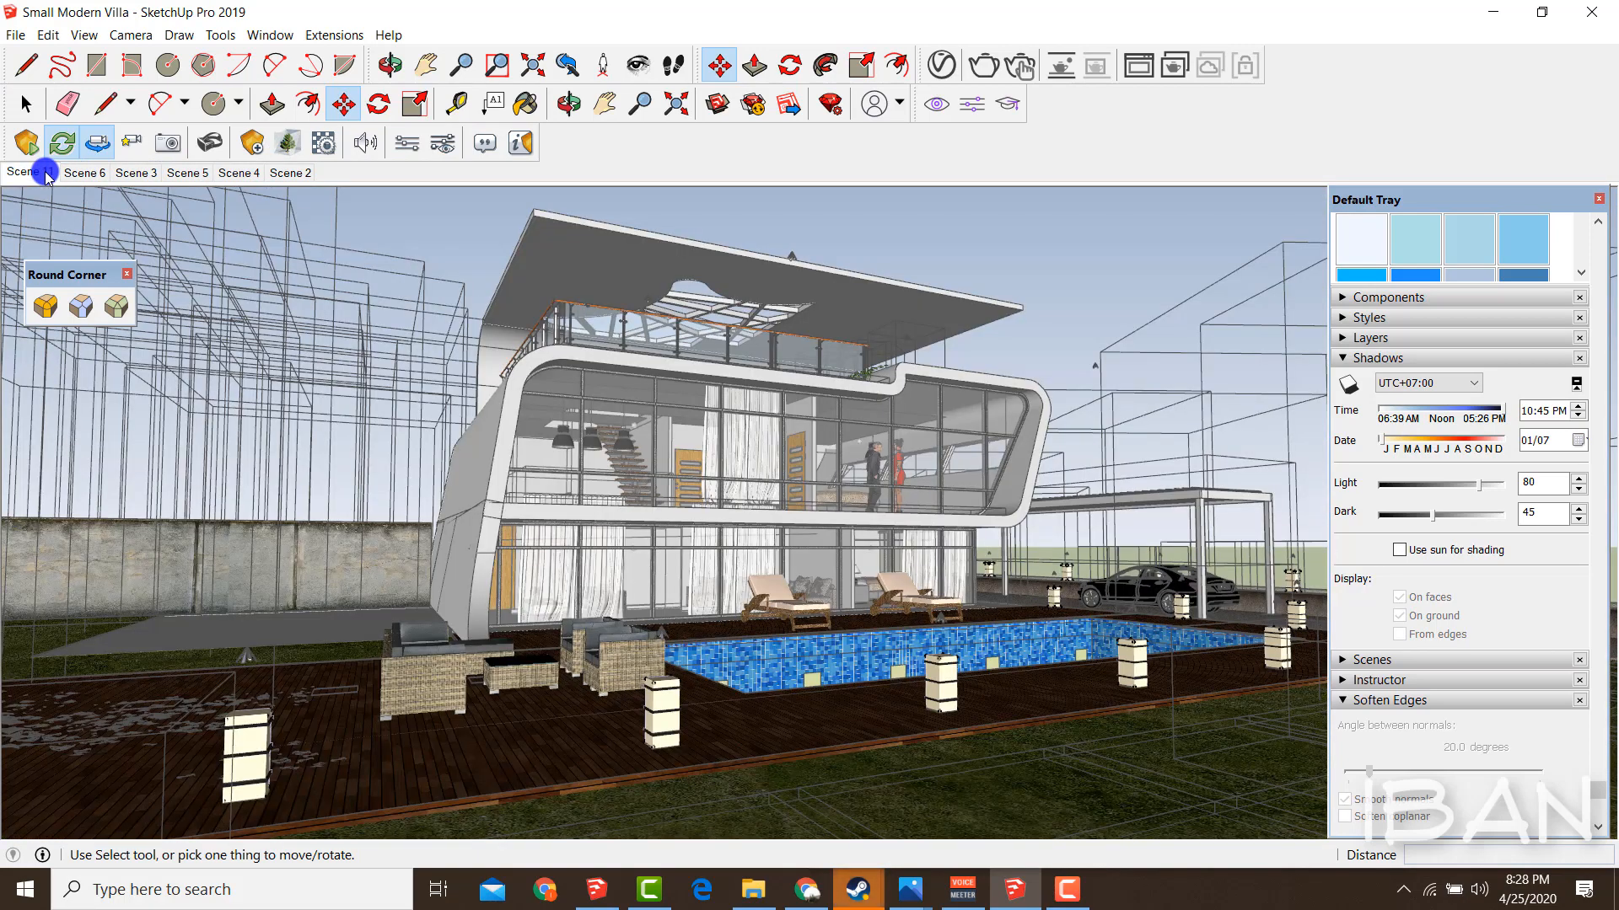